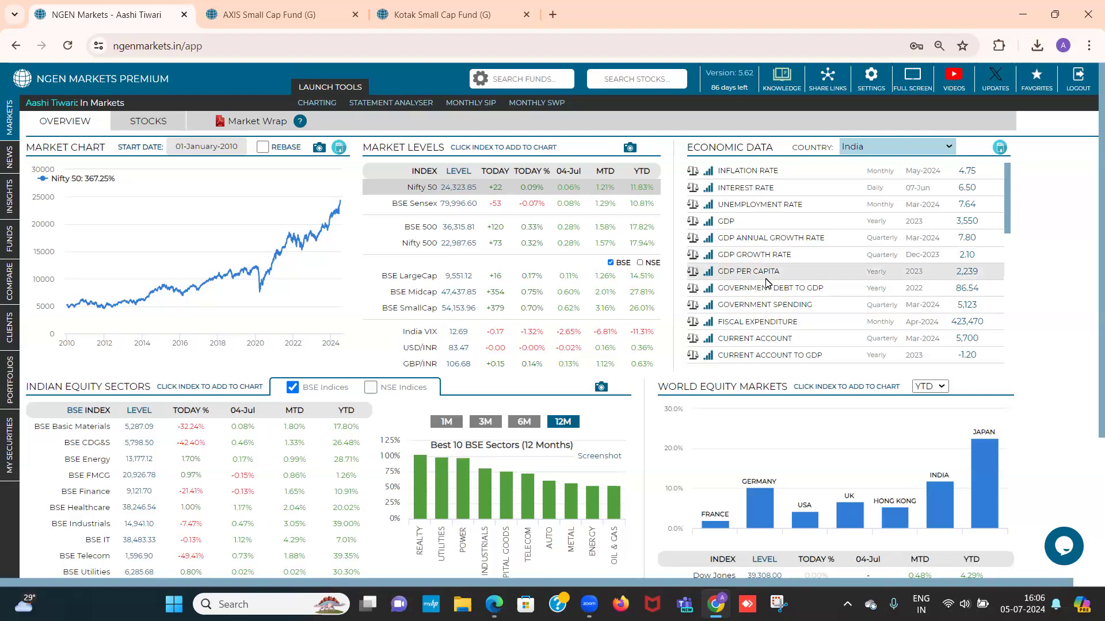
Open the Funds screener and look through the AMC filter without selecting any fund house
mouse_move(17, 264)
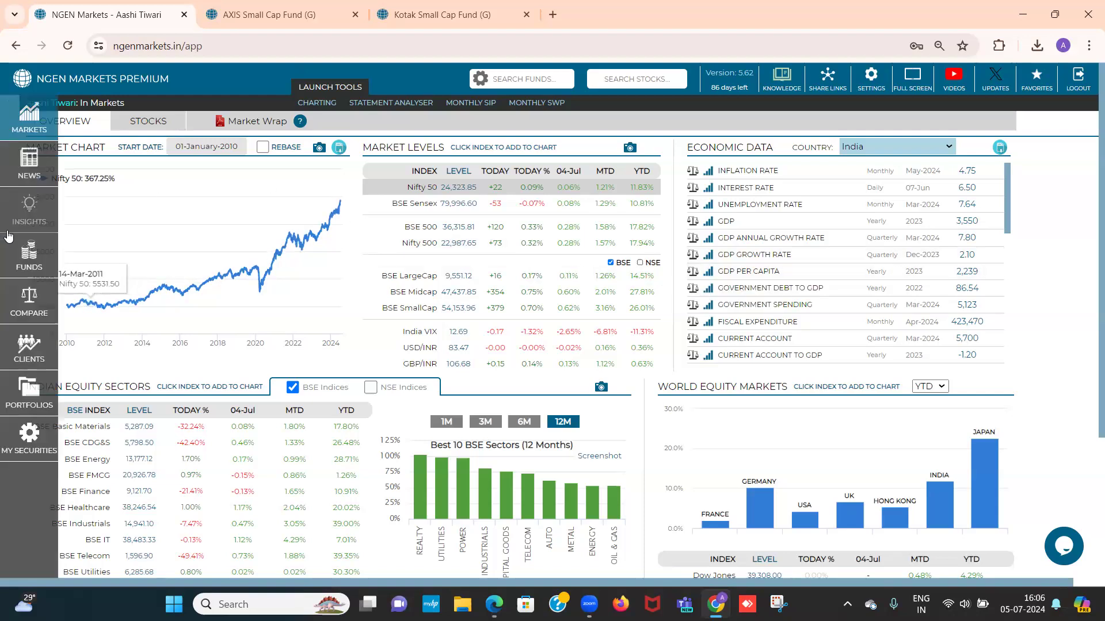
click(16, 268)
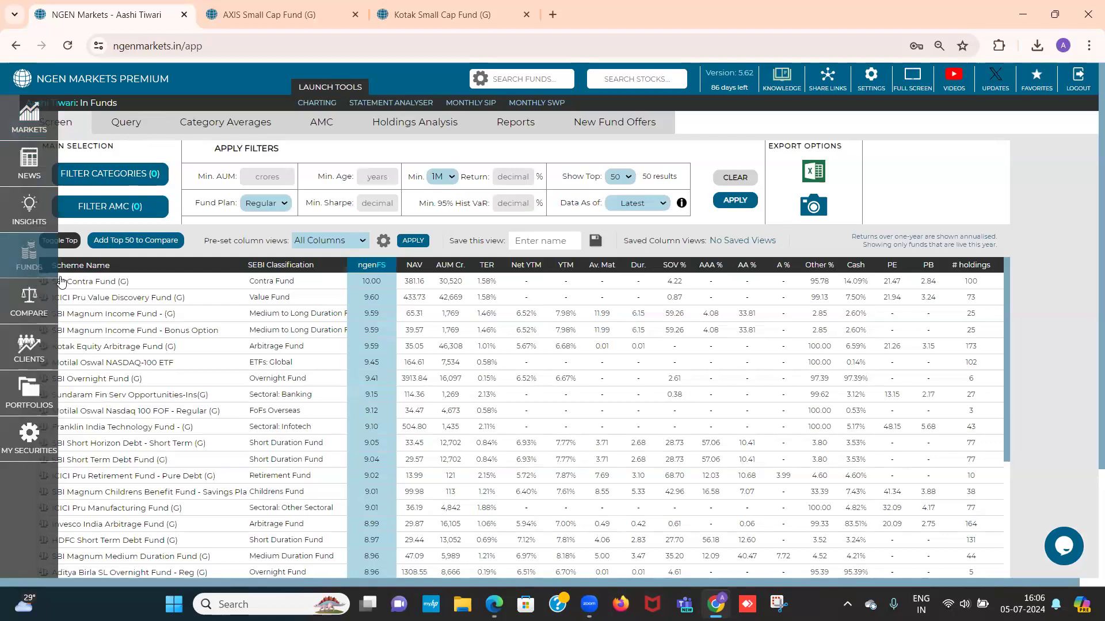
click(93, 214)
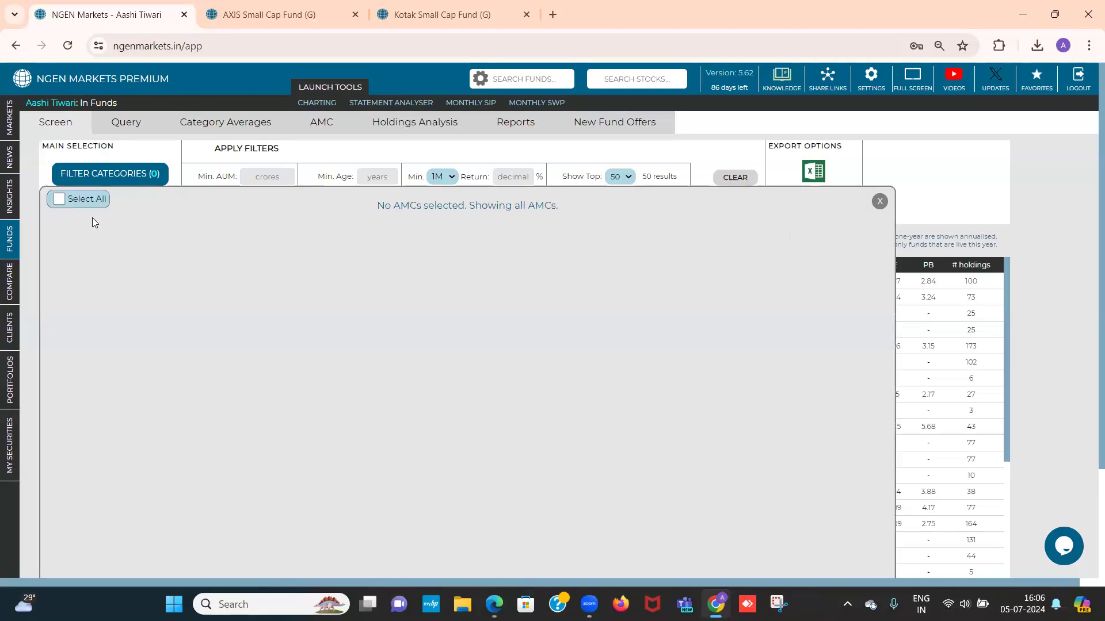
click(878, 202)
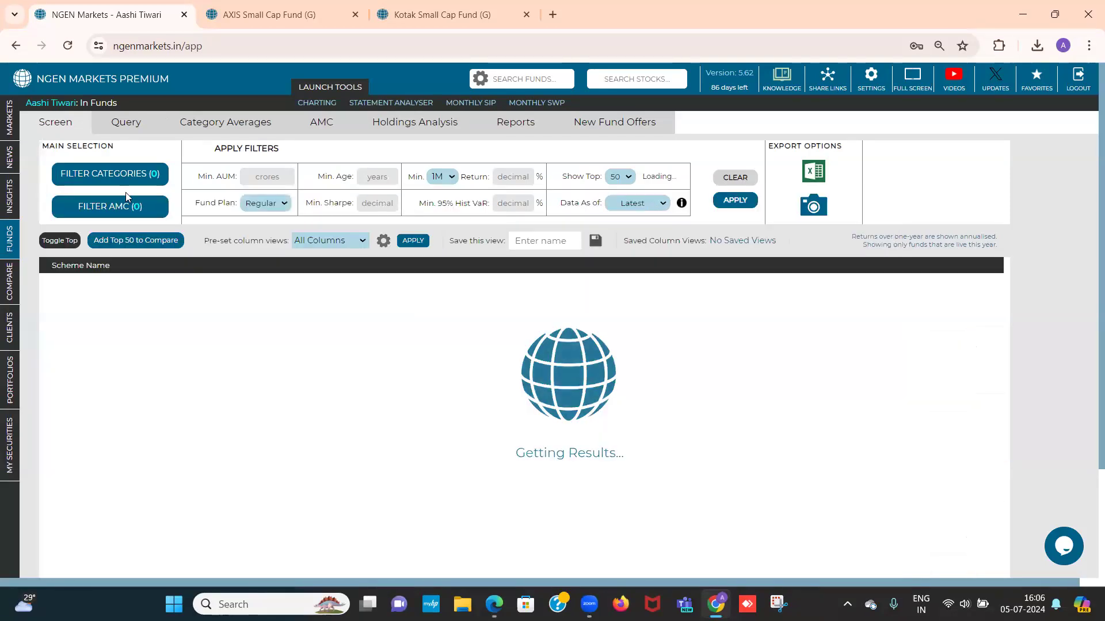
Filter the fund list to the Small Cap Fund category under Equity
click(126, 179)
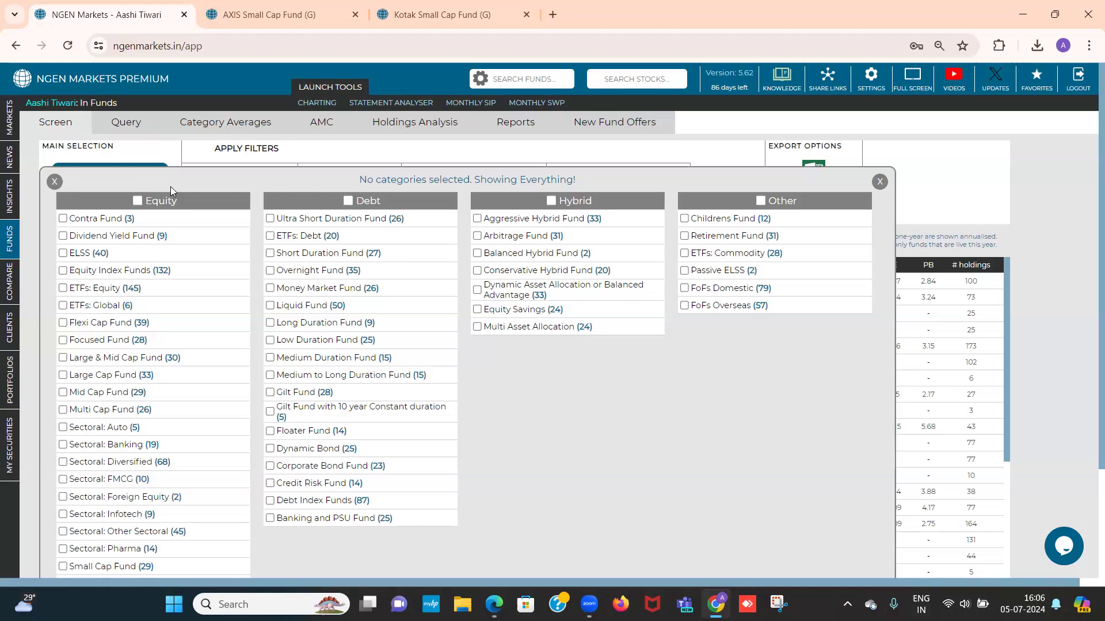
scroll(193, 229, down, 1)
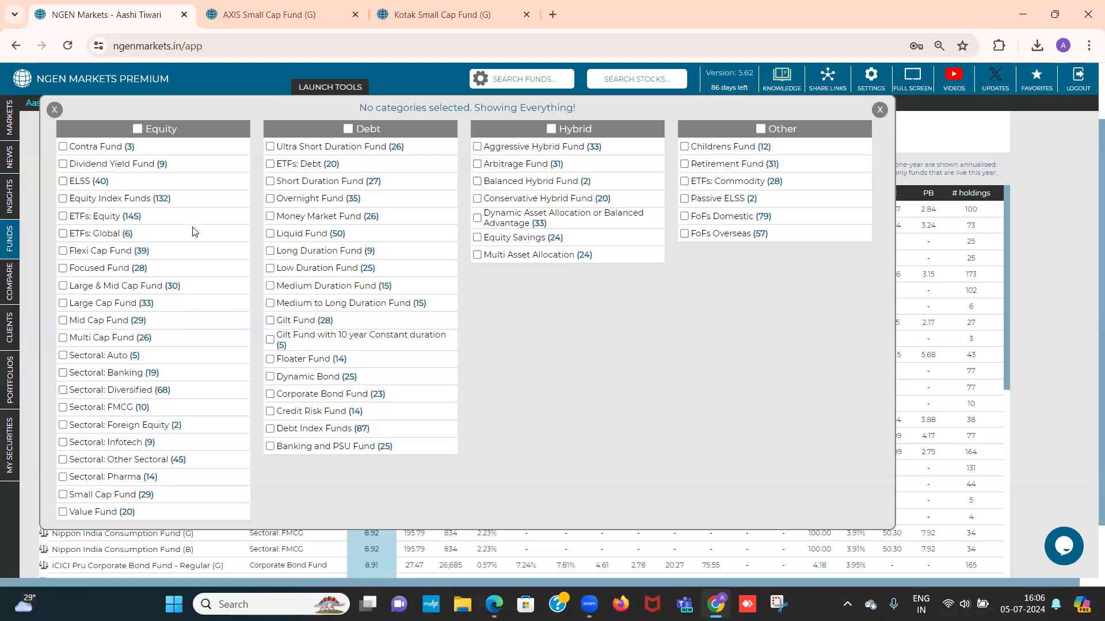
click(63, 497)
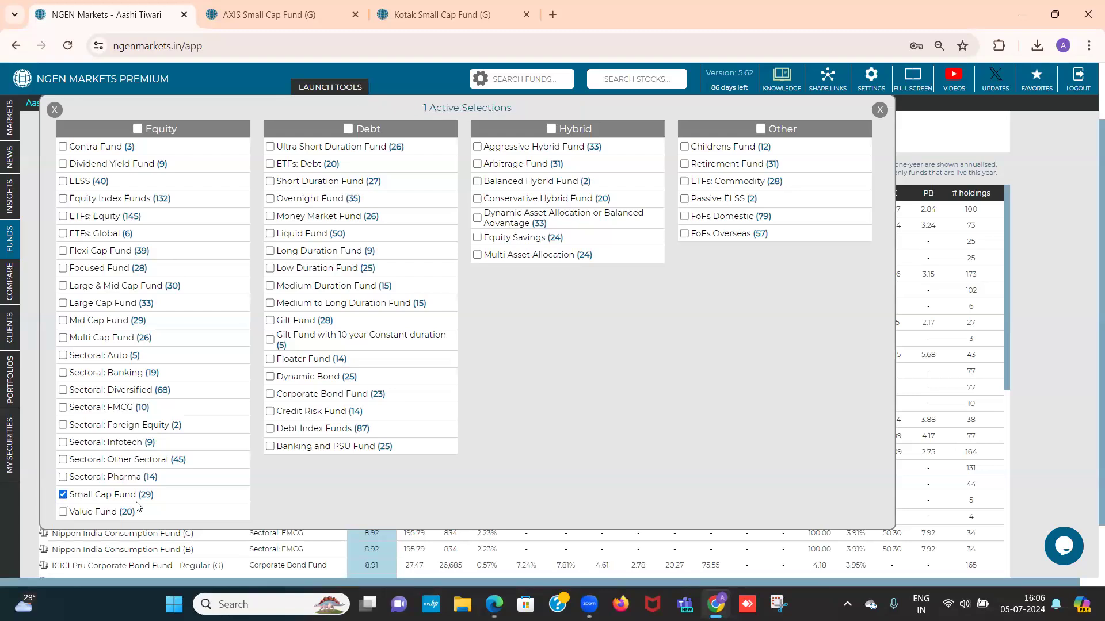
drag(138, 496, 154, 498)
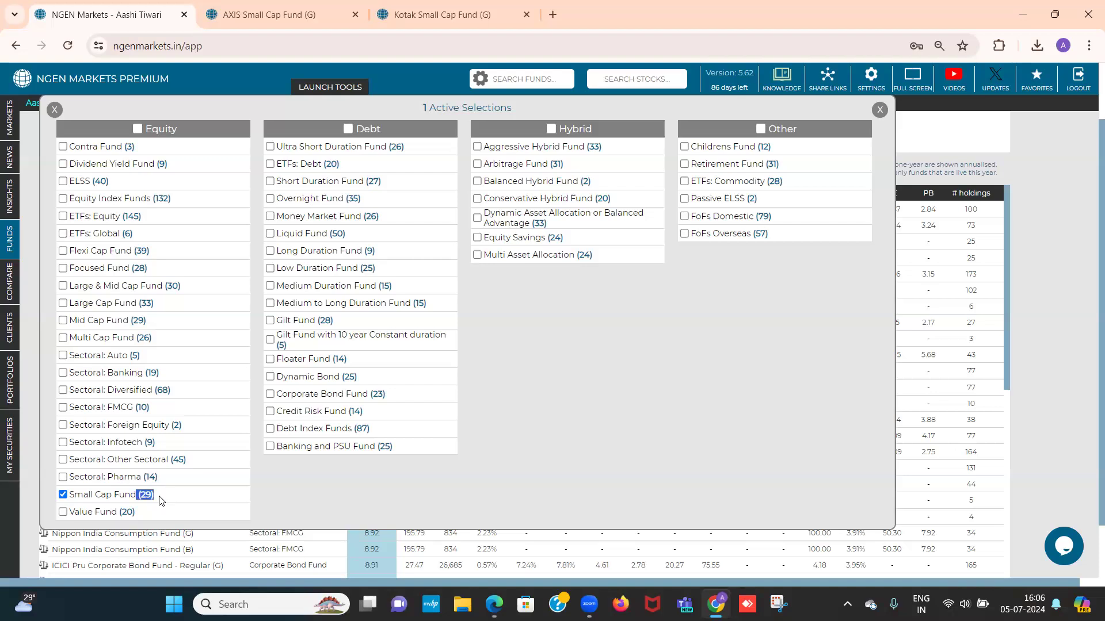
click(55, 111)
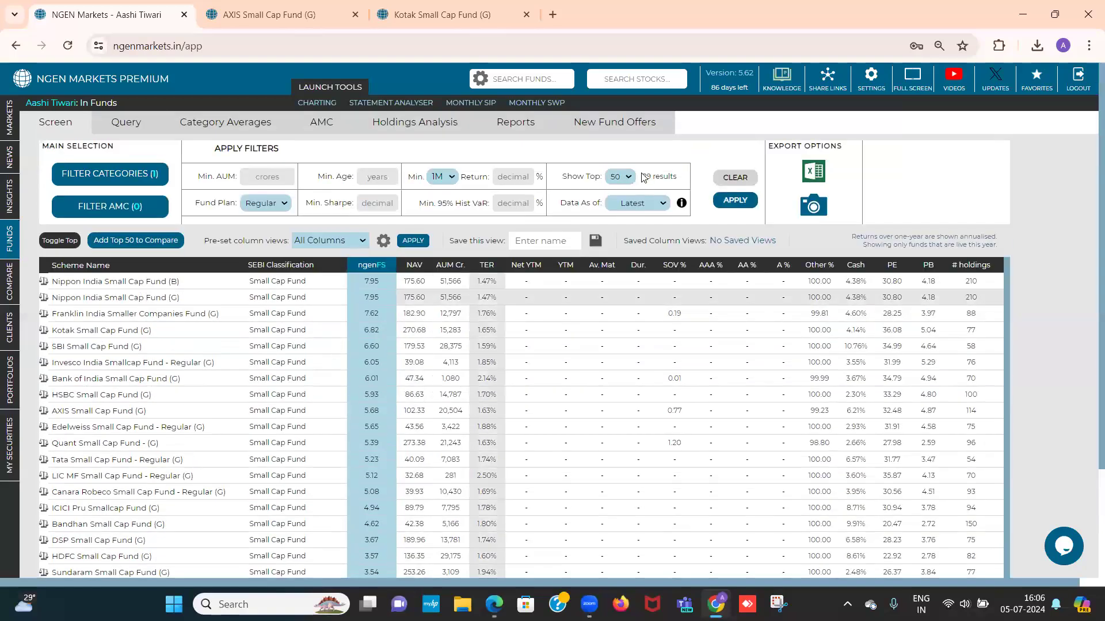
drag(641, 176, 681, 183)
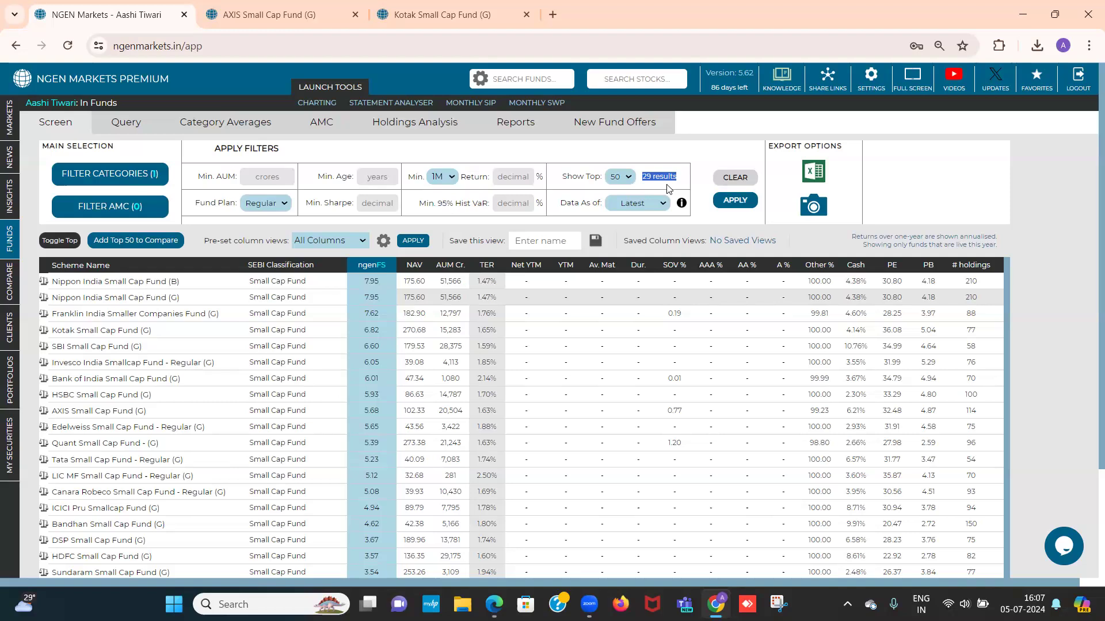
Set the minimum AUM to 2500 crores and apply the filter to the small cap funds
click(270, 178)
click(270, 178)
text(2500)
click(737, 208)
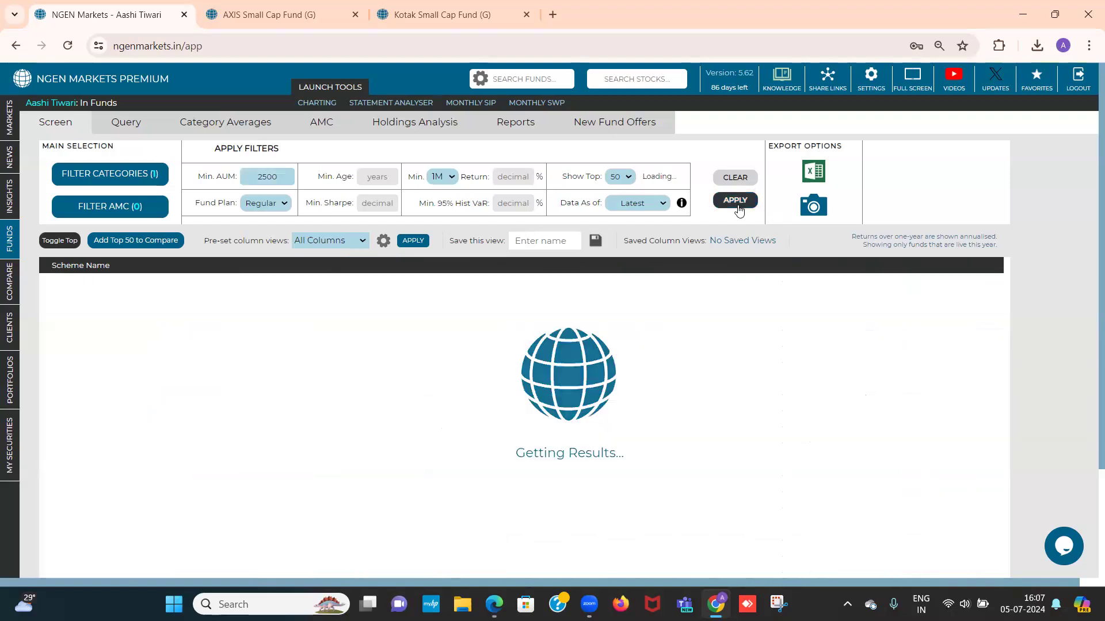
double_click(646, 176)
drag(656, 180, 684, 186)
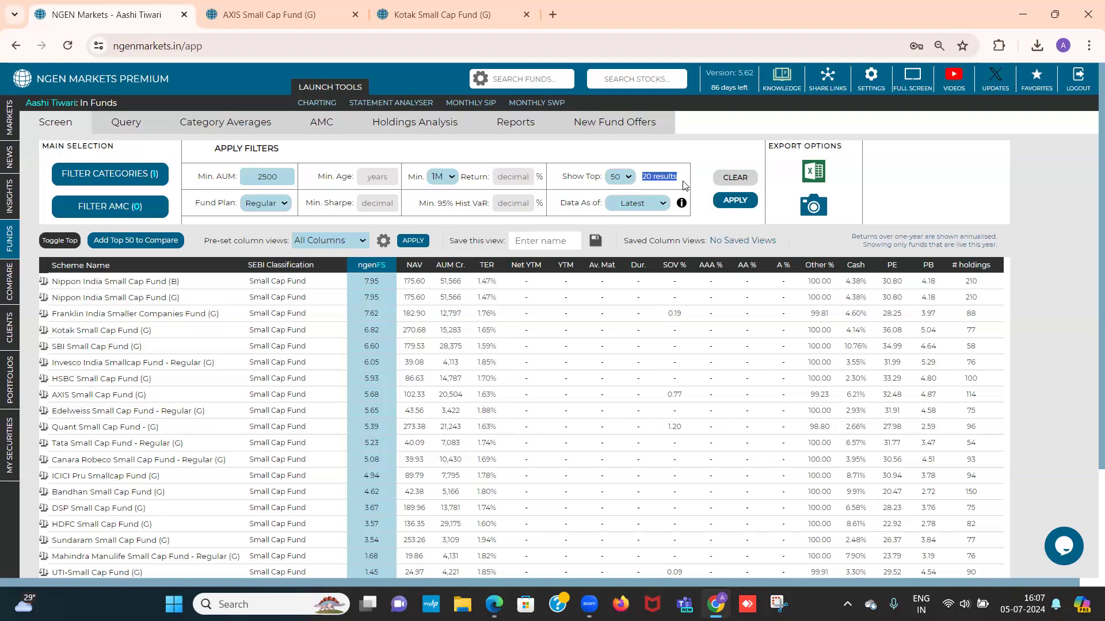
Set the minimum fund age to 5 years and apply the filter
click(379, 178)
text(5)
click(723, 204)
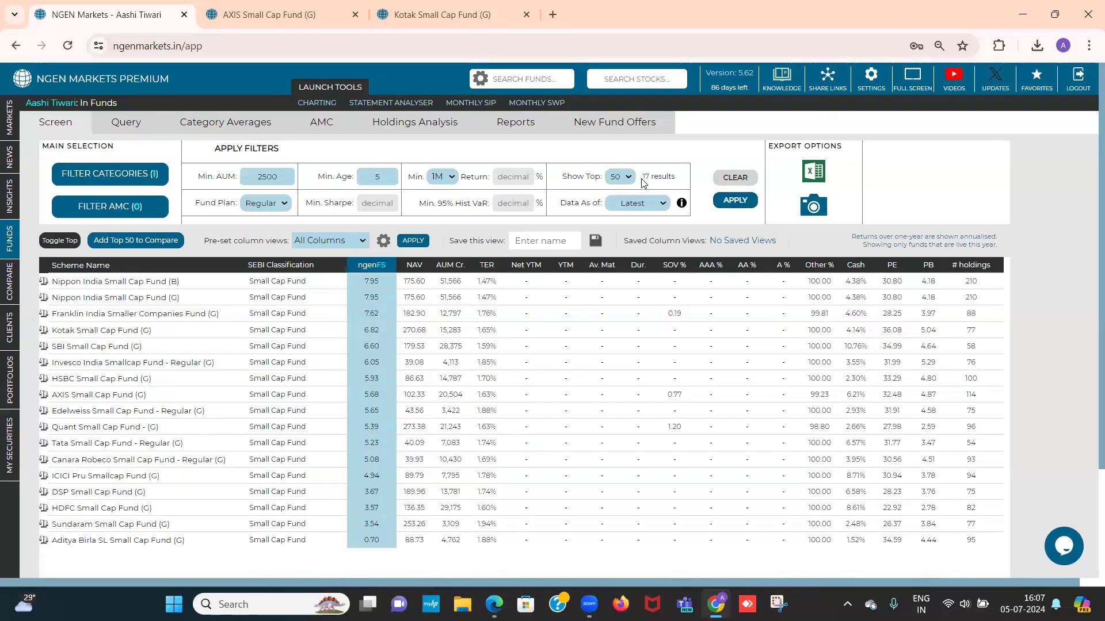
drag(641, 179, 676, 186)
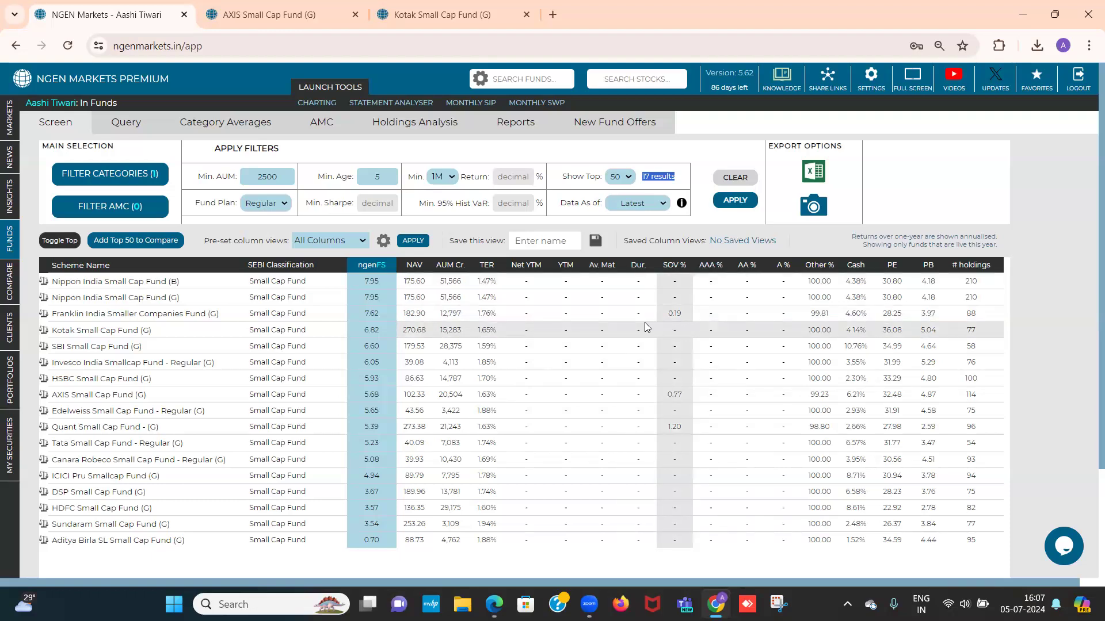
Switch the pre-set column view of the fund table to Equity Columns
drag(209, 242, 289, 244)
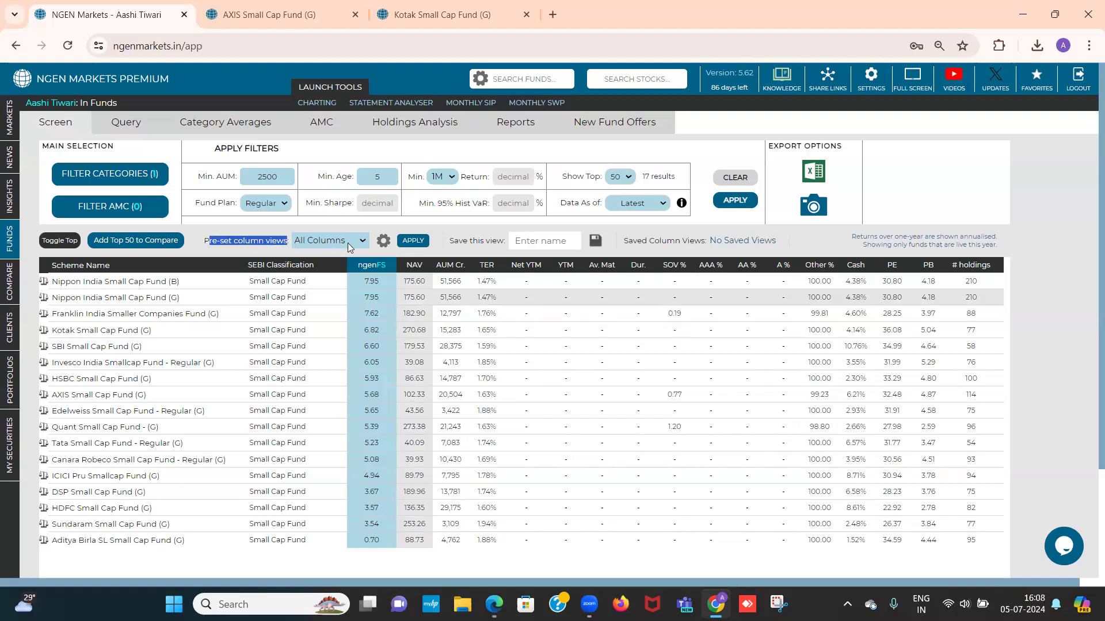
click(363, 244)
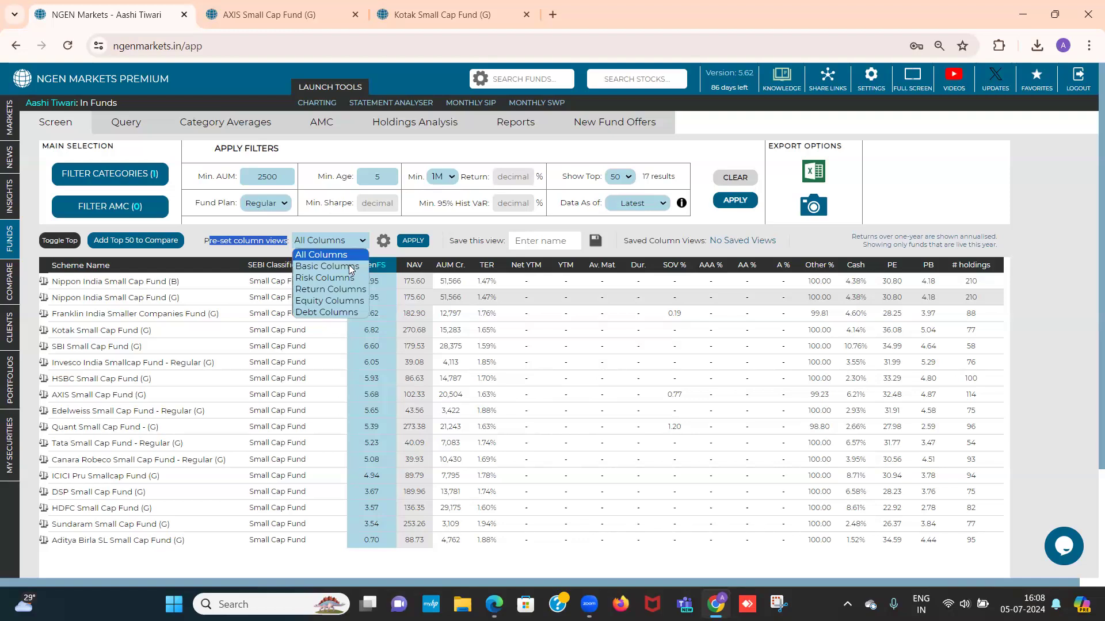
click(345, 303)
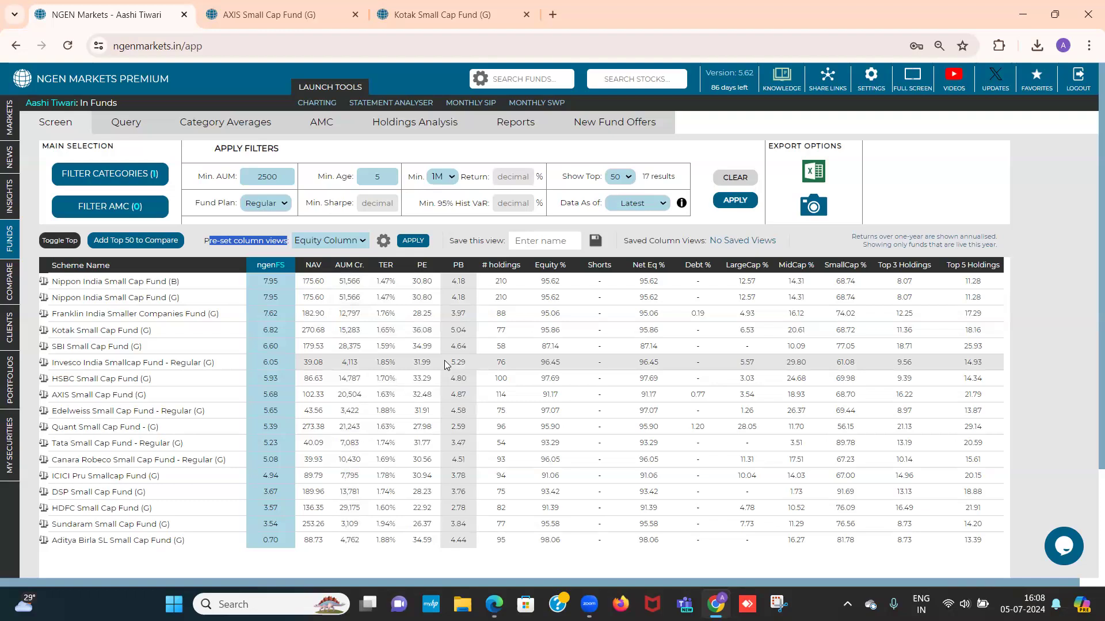
Sort the fund table by Sharpe ratio, first from highest to lowest and then from lowest to highest
scroll(444, 361, right, 6)
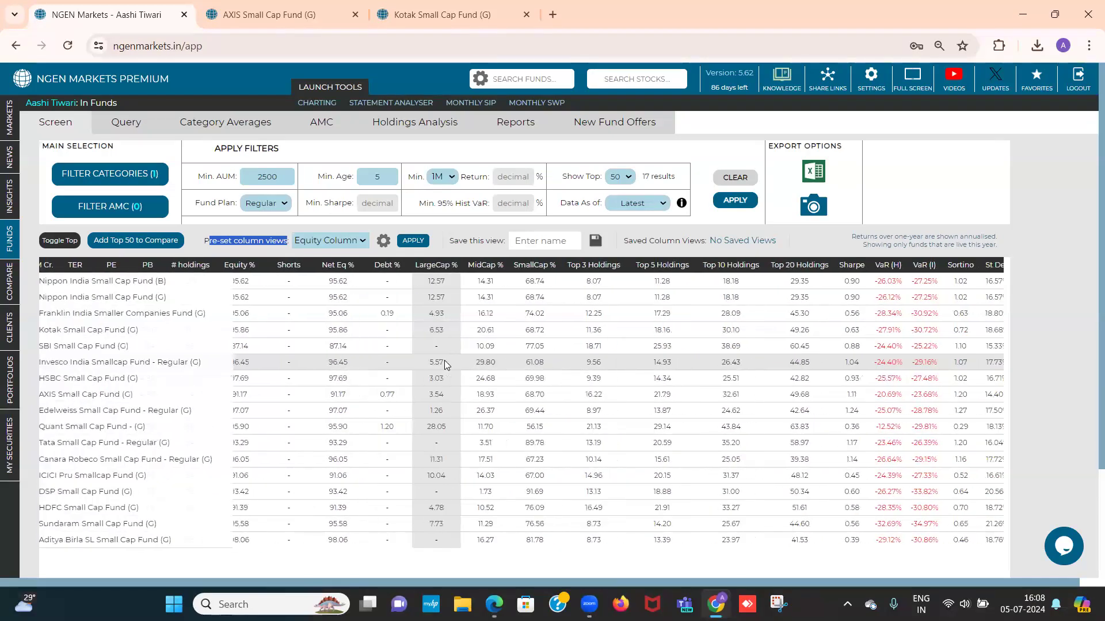
scroll(446, 364, right, 6)
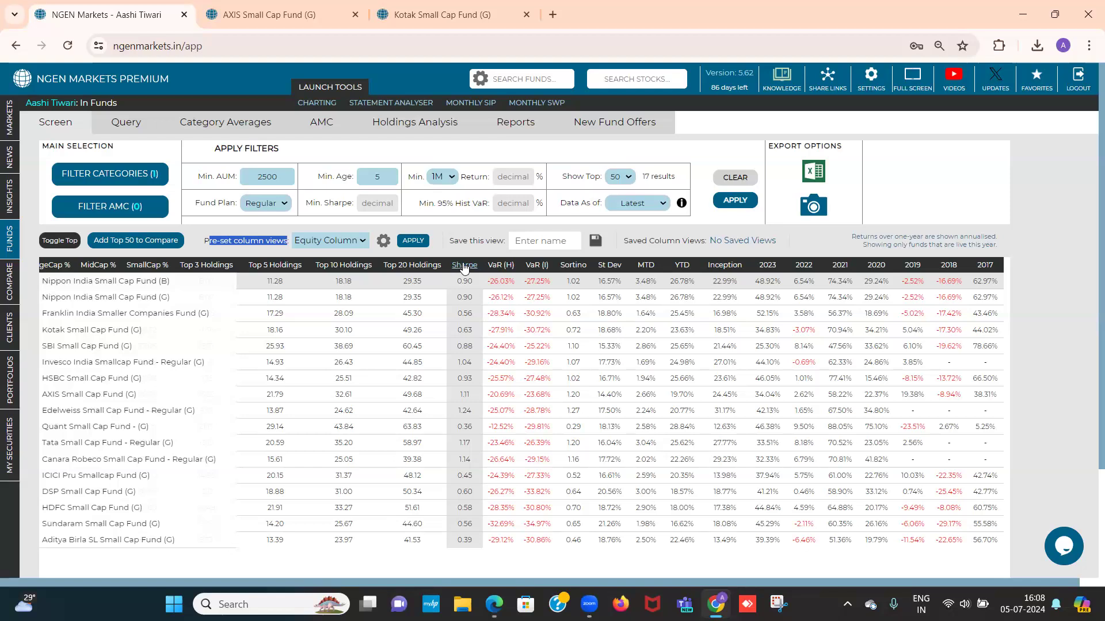
click(464, 268)
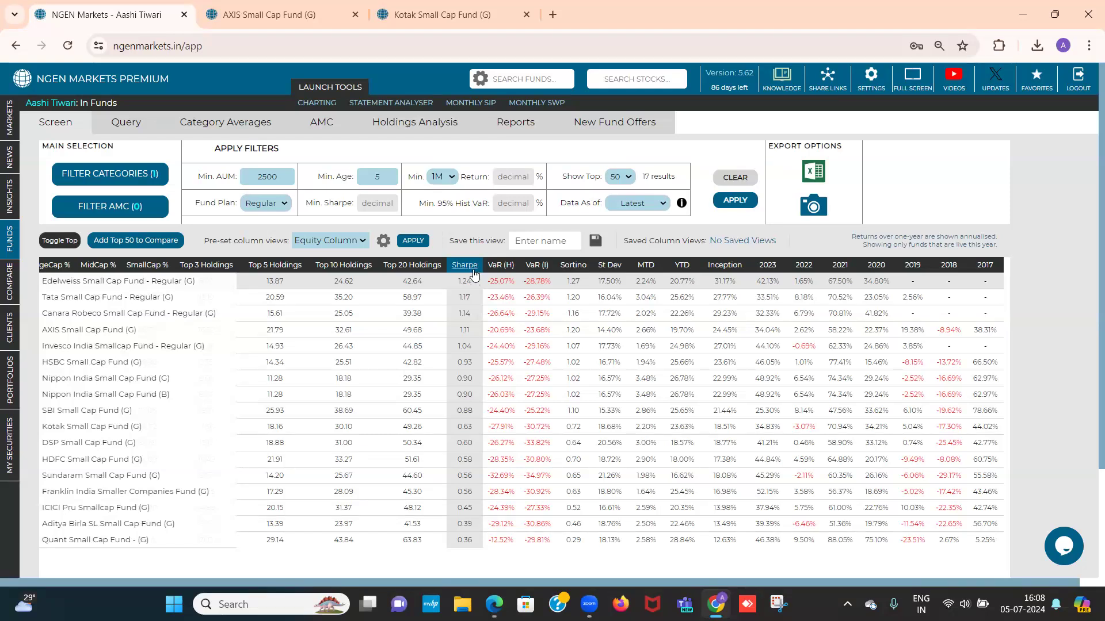
click(464, 265)
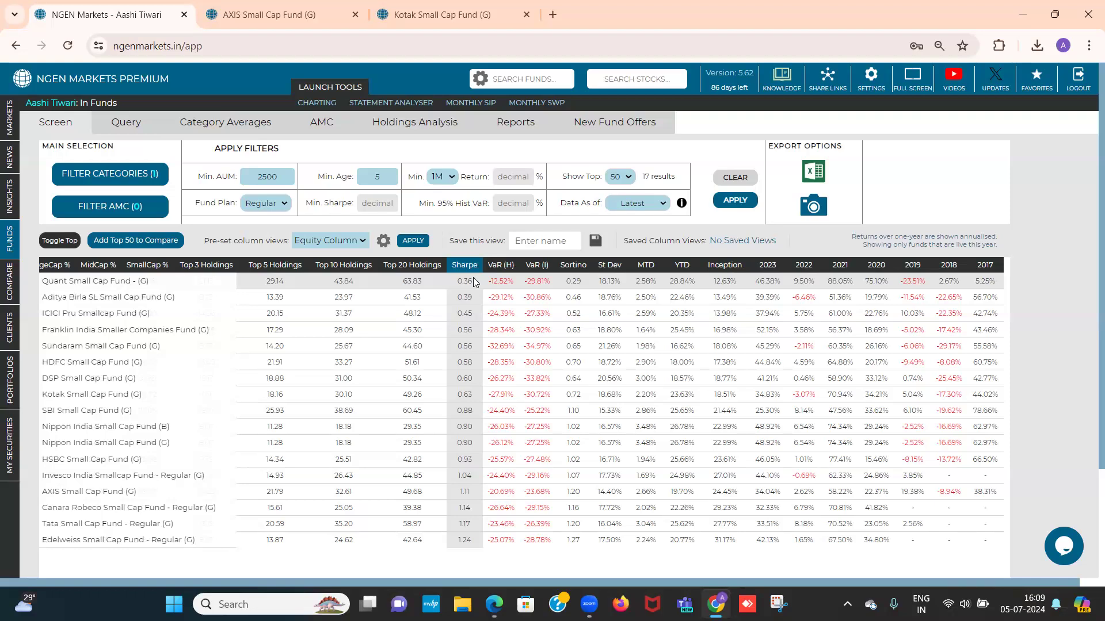
Sort the fund table by standard deviation from lowest to highest
click(609, 266)
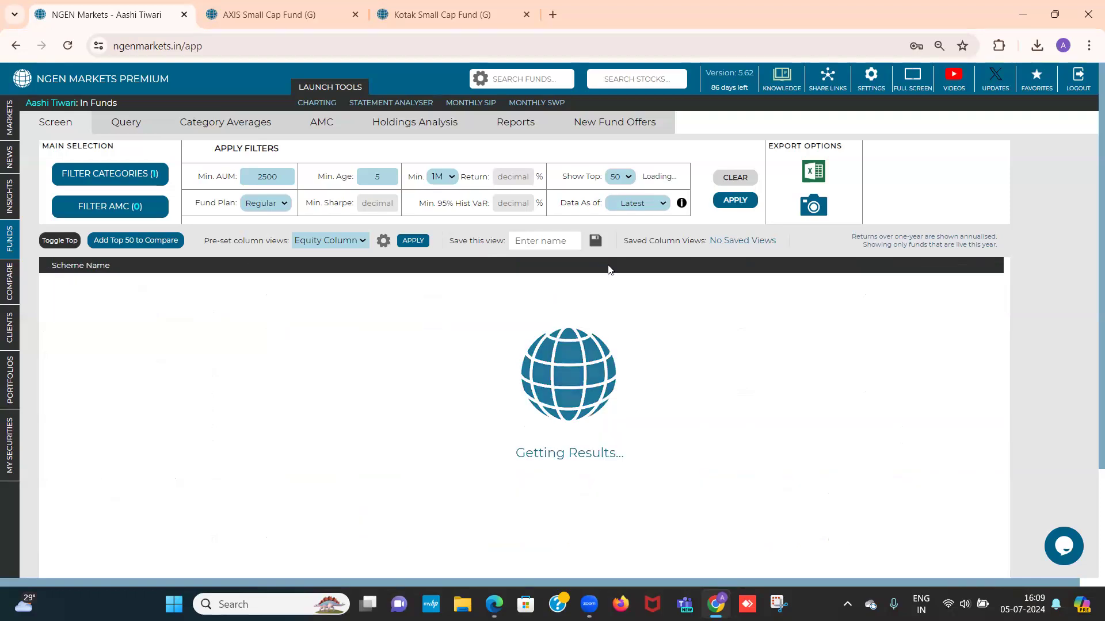
click(609, 266)
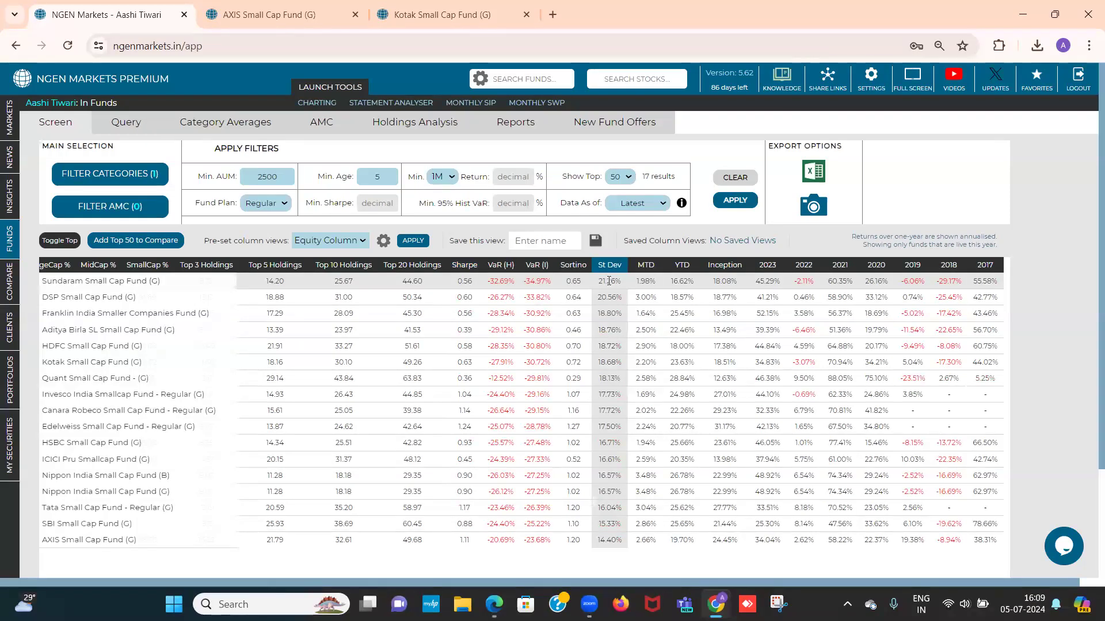
click(610, 270)
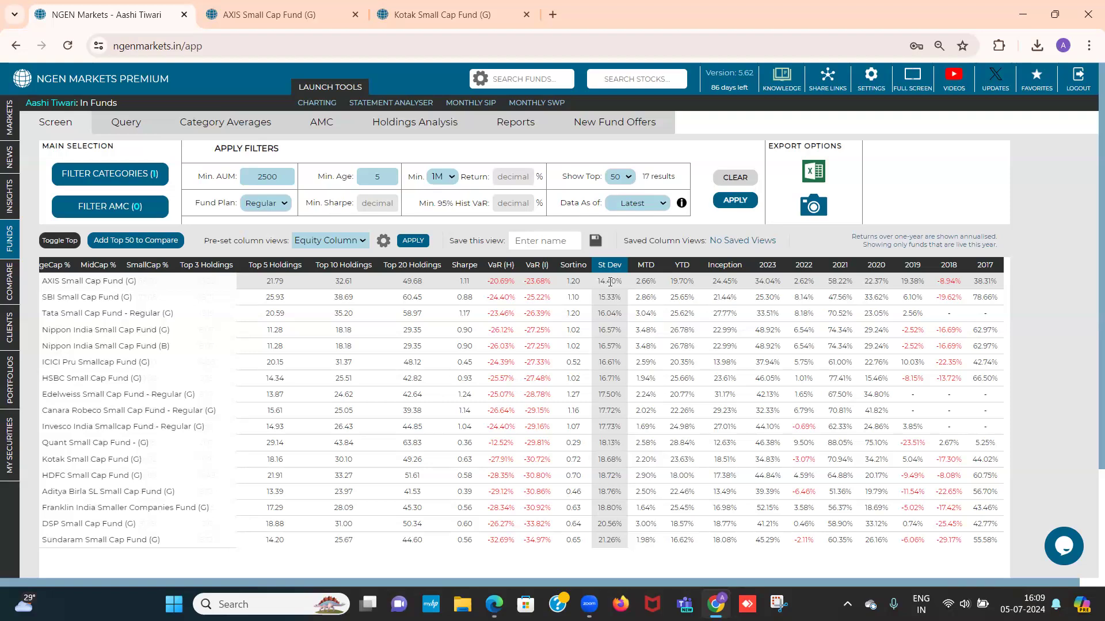
Add AXIS Small Cap Fund (G) and SBI Small Cap Fund (G) to the comparison and open the Compare list
scroll(596, 350, left, 10)
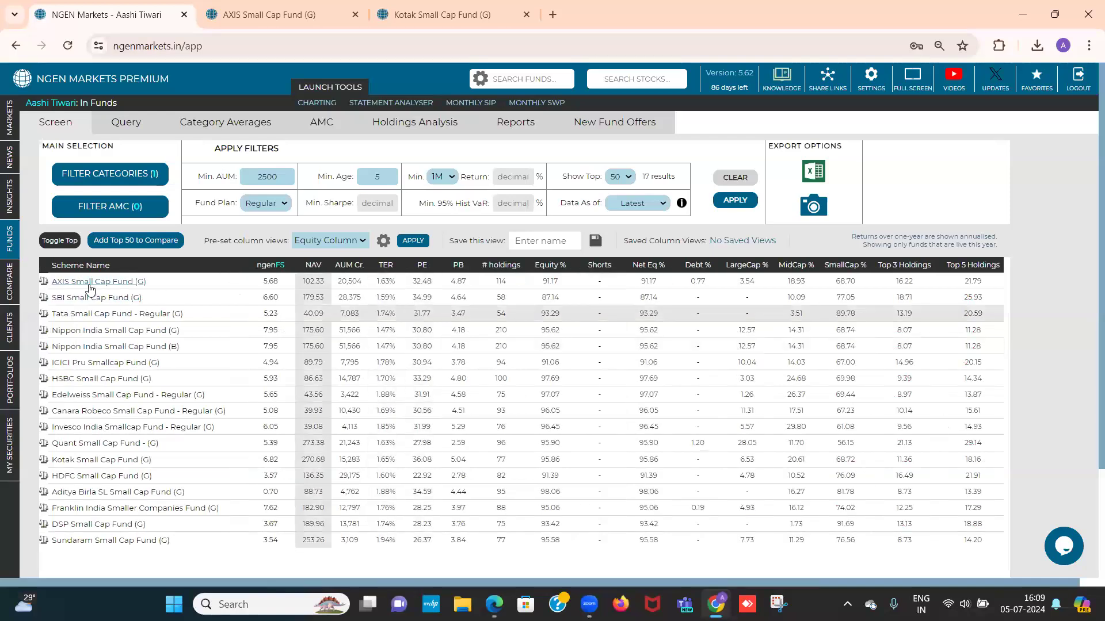
click(43, 282)
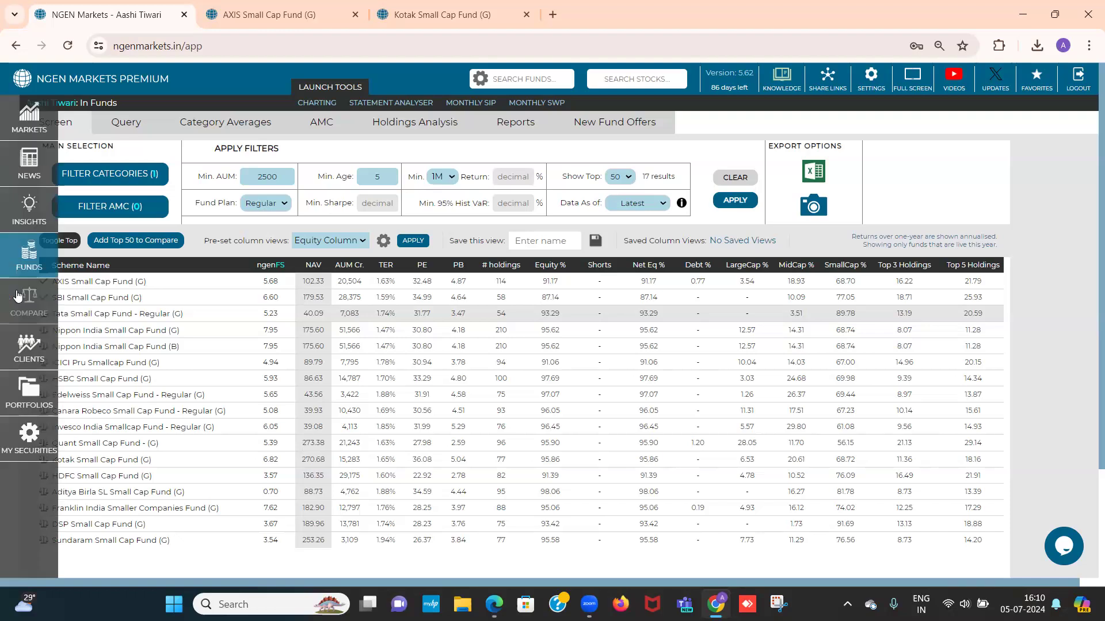
click(18, 295)
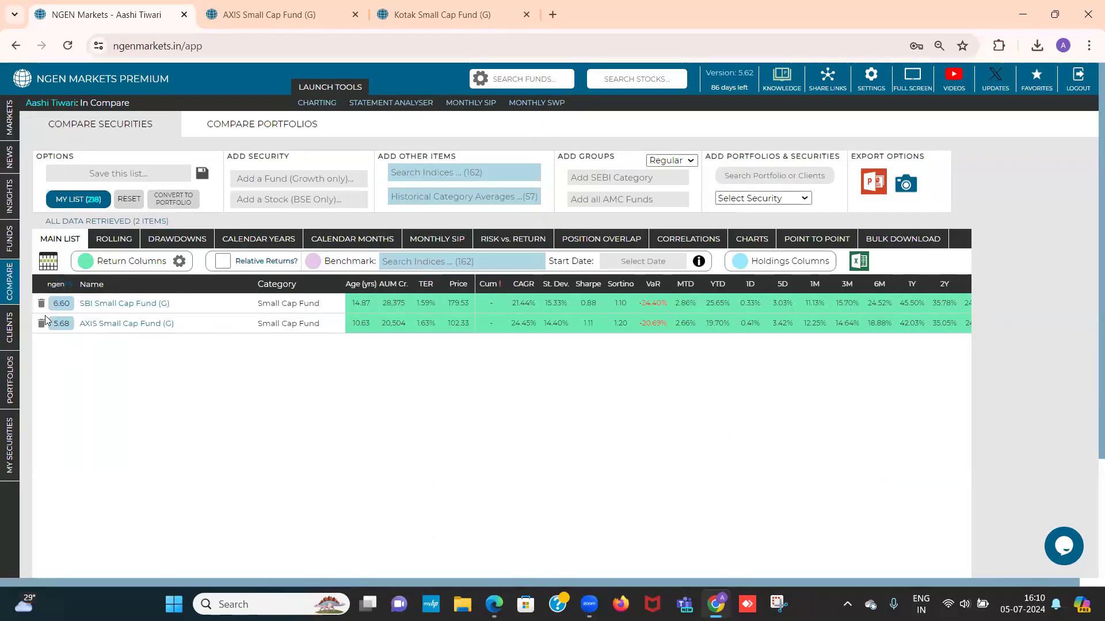
Return to the fund screener, add all the filtered small cap funds to the comparison, and show them in the Compare list
click(15, 259)
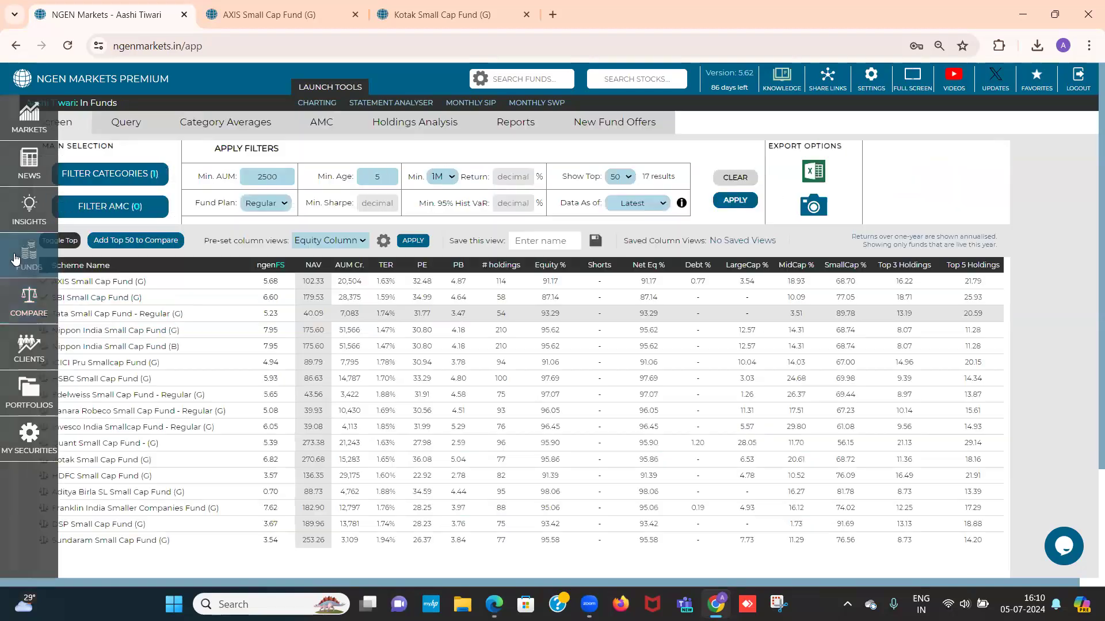
click(143, 241)
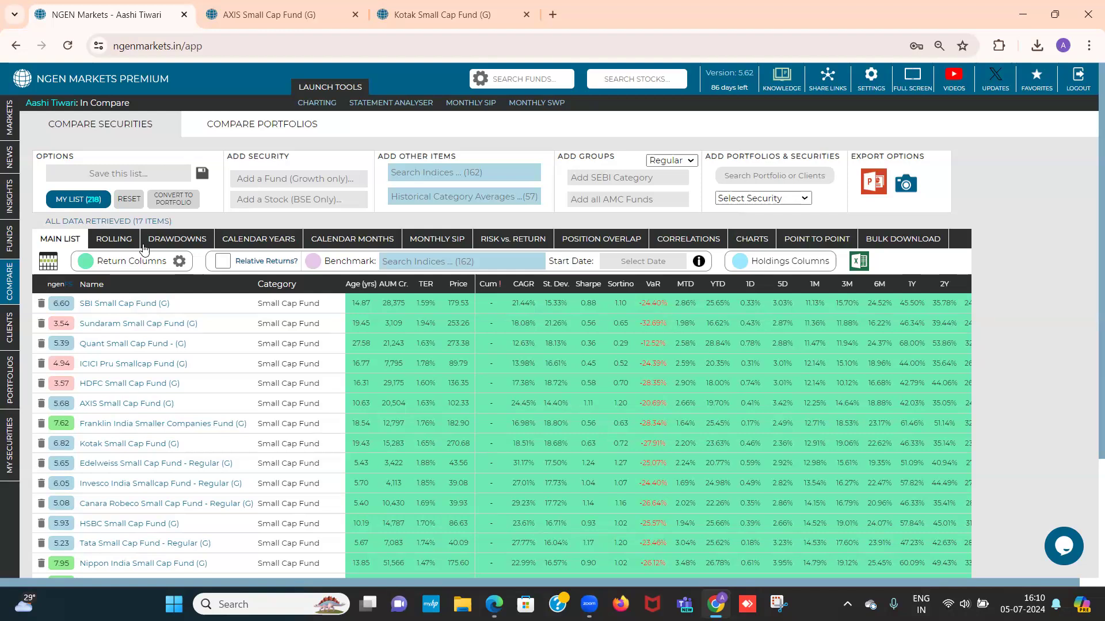
mouse_move(231, 159)
mouse_down()
mouse_move(261, 156)
mouse_move(226, 160)
mouse_up()
click(226, 160)
Search the indices for "nifty small" and add Nifty Smallcap 250 to the comparison list
drag(378, 164, 459, 161)
click(445, 170)
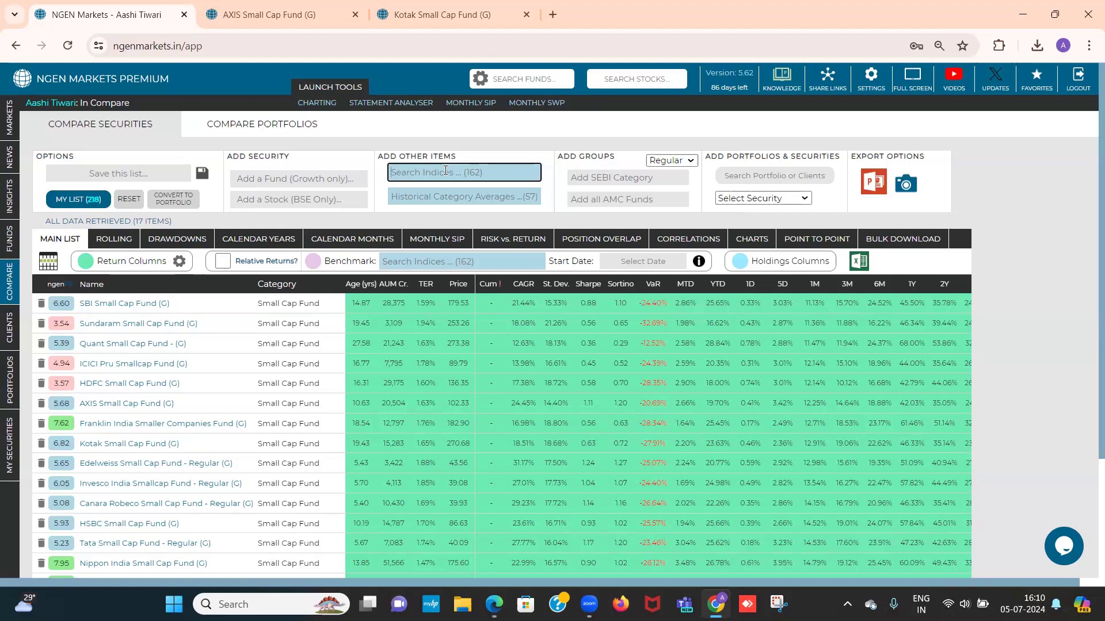
text(n)
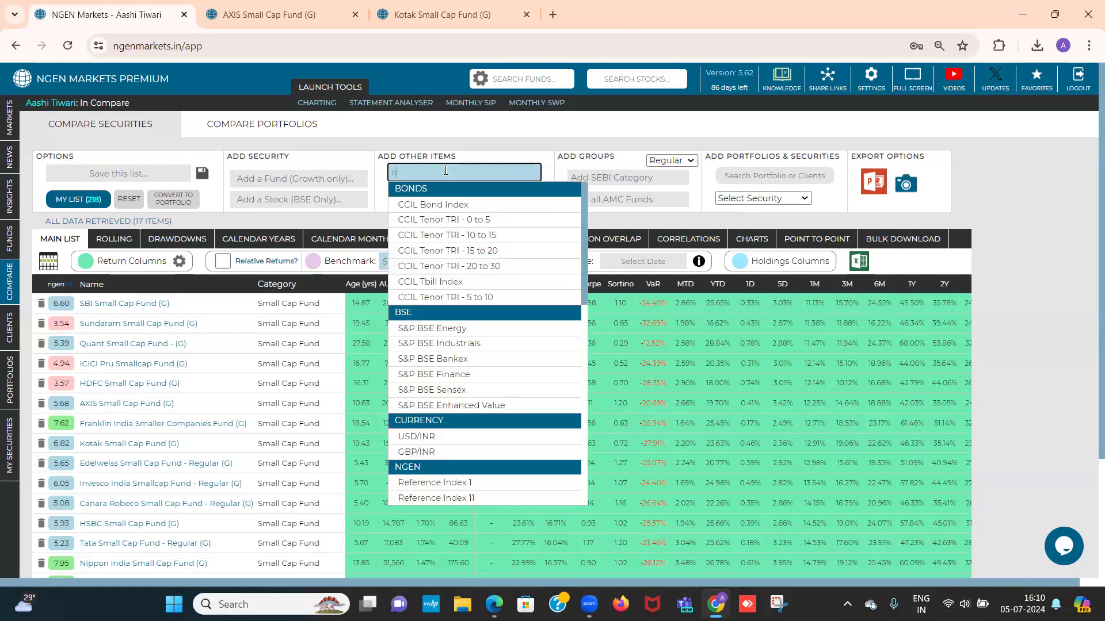
text(ifty small)
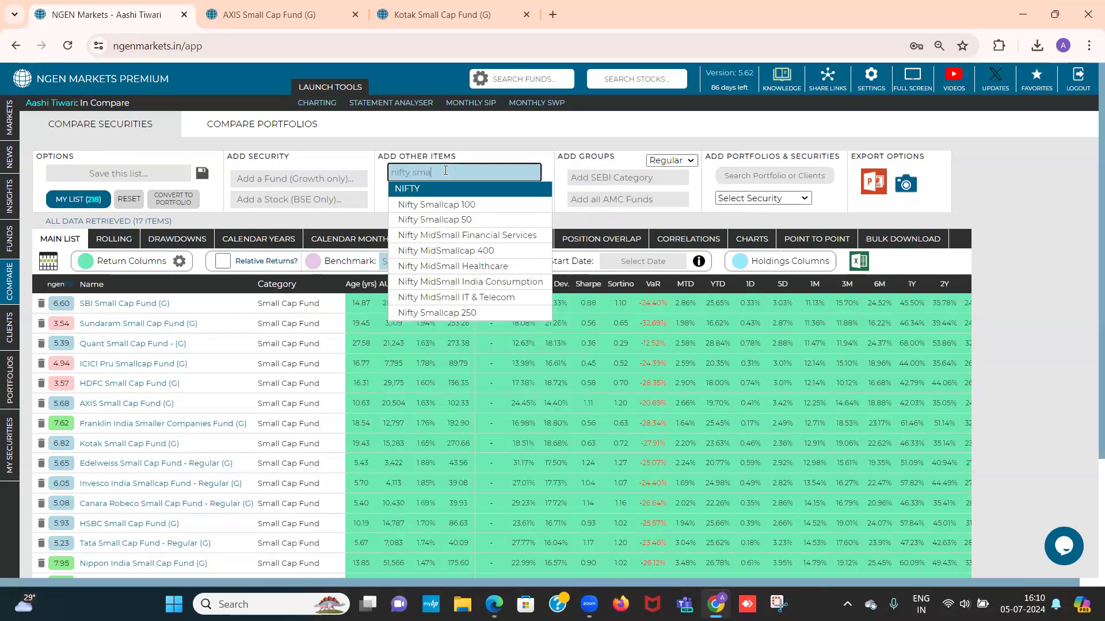
click(454, 312)
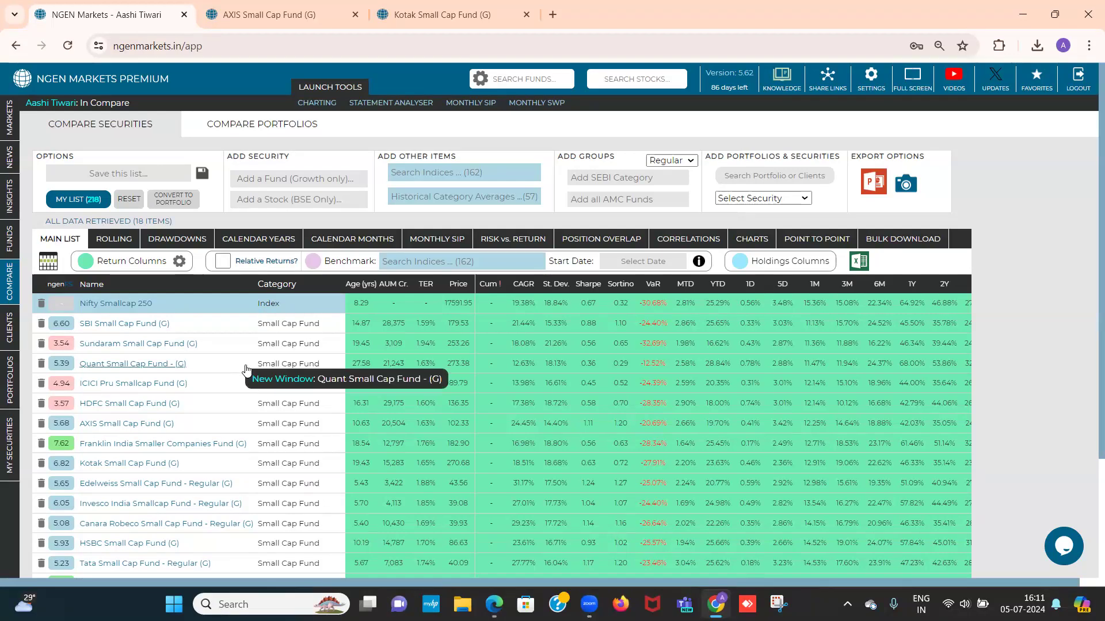
Remove Nippon India Small Cap Fund (B) from the comparison list
scroll(245, 370, down, 1)
scroll(245, 369, down, 1)
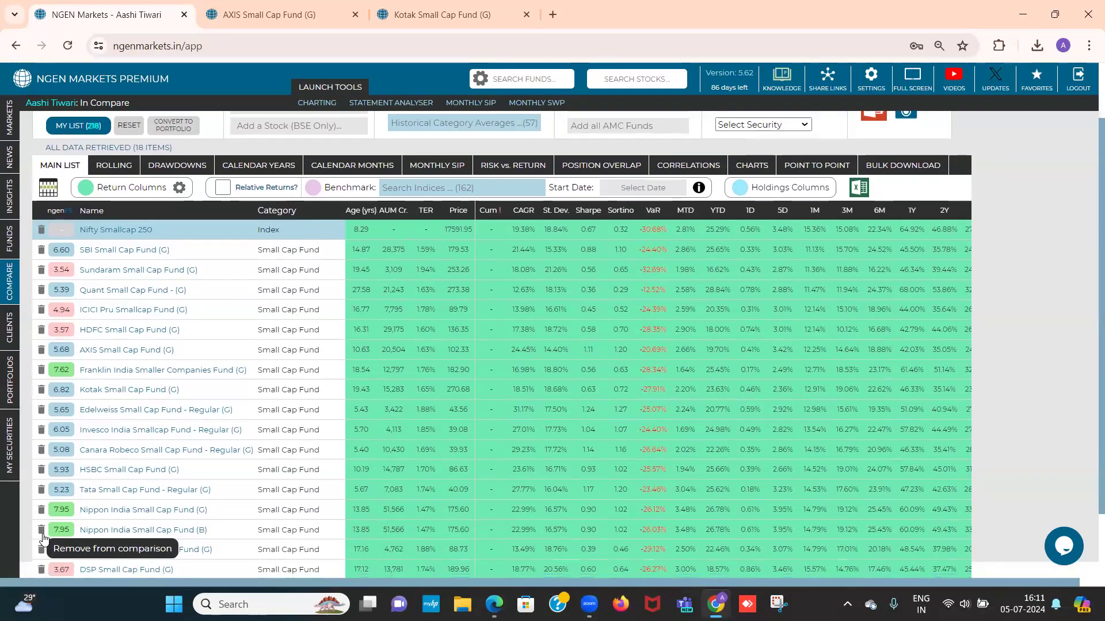
scroll(43, 538, down, 1)
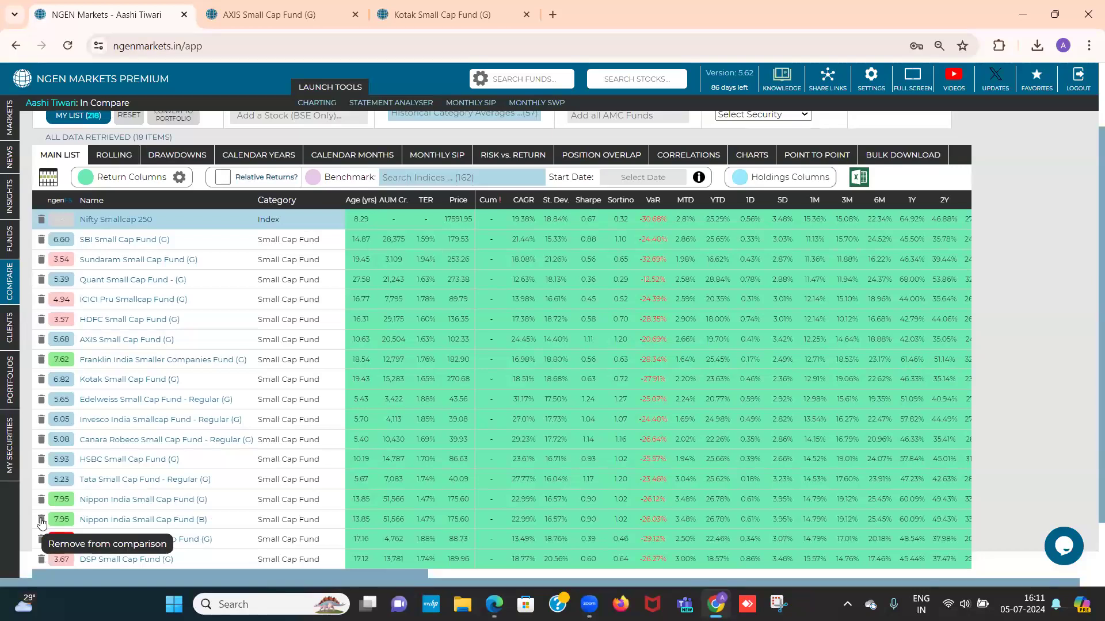
click(41, 521)
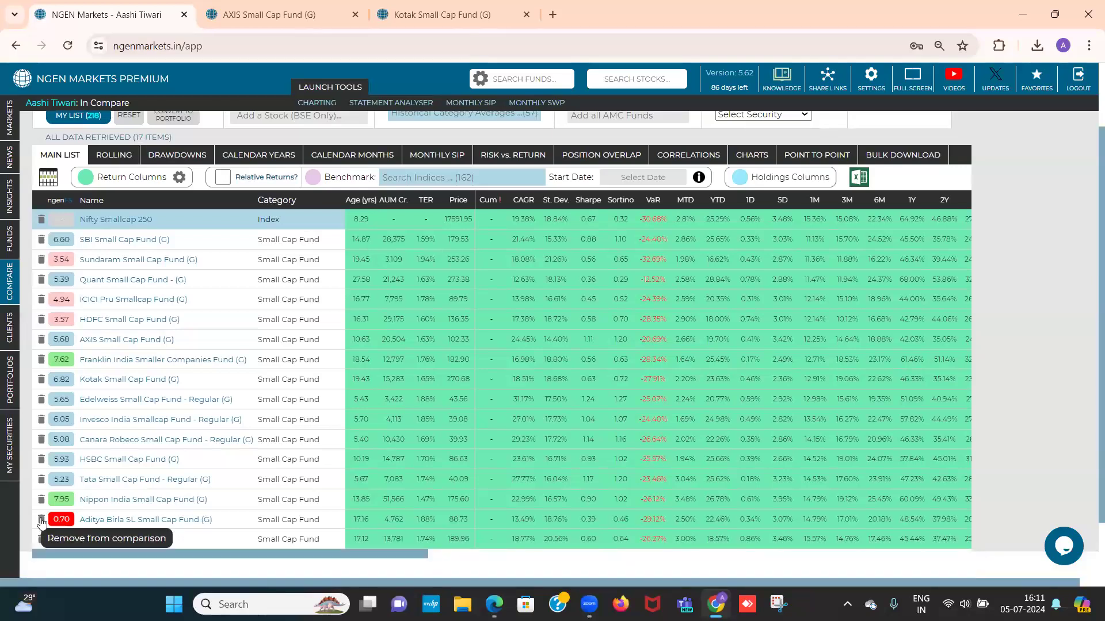
Set the return columns' custom start date to 01-July-2019 and apply it to the comparison
scroll(145, 458, up, 1)
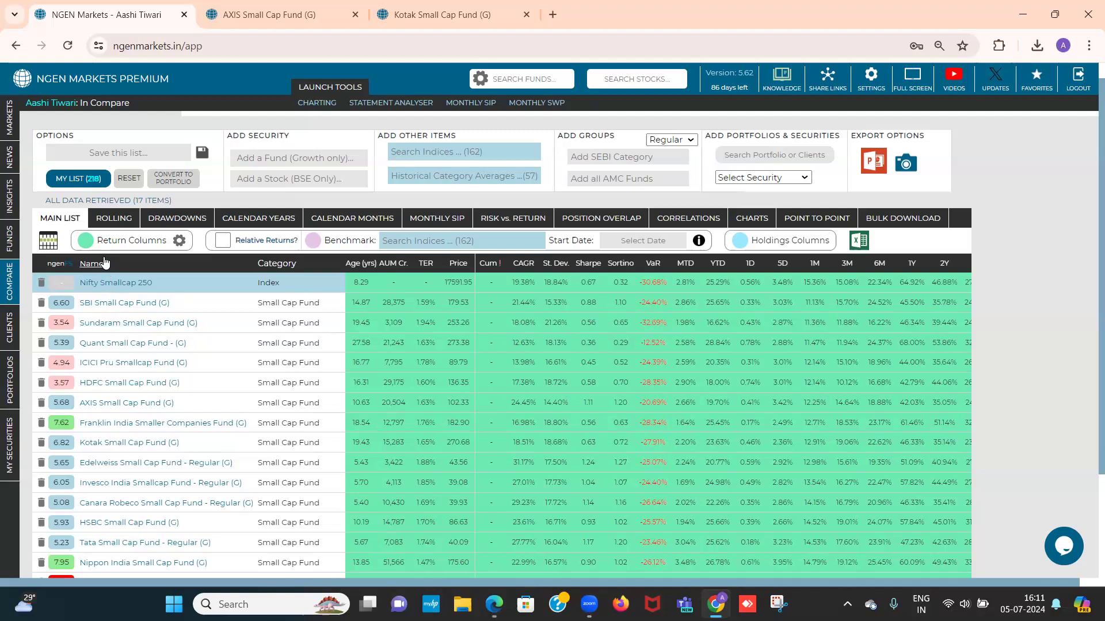
drag(99, 243, 166, 244)
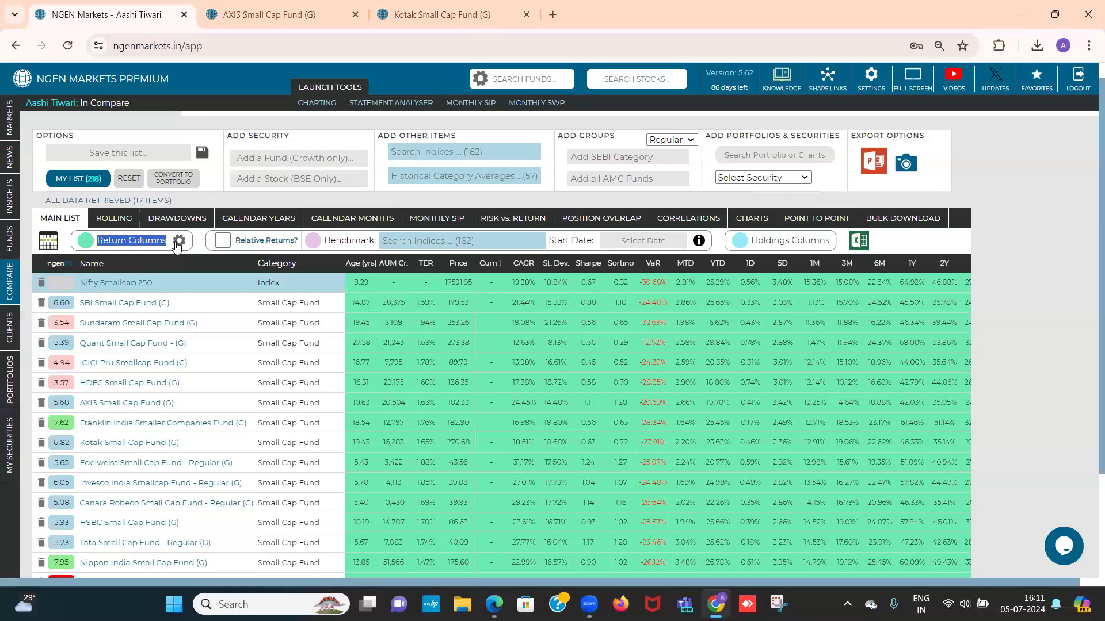
click(178, 241)
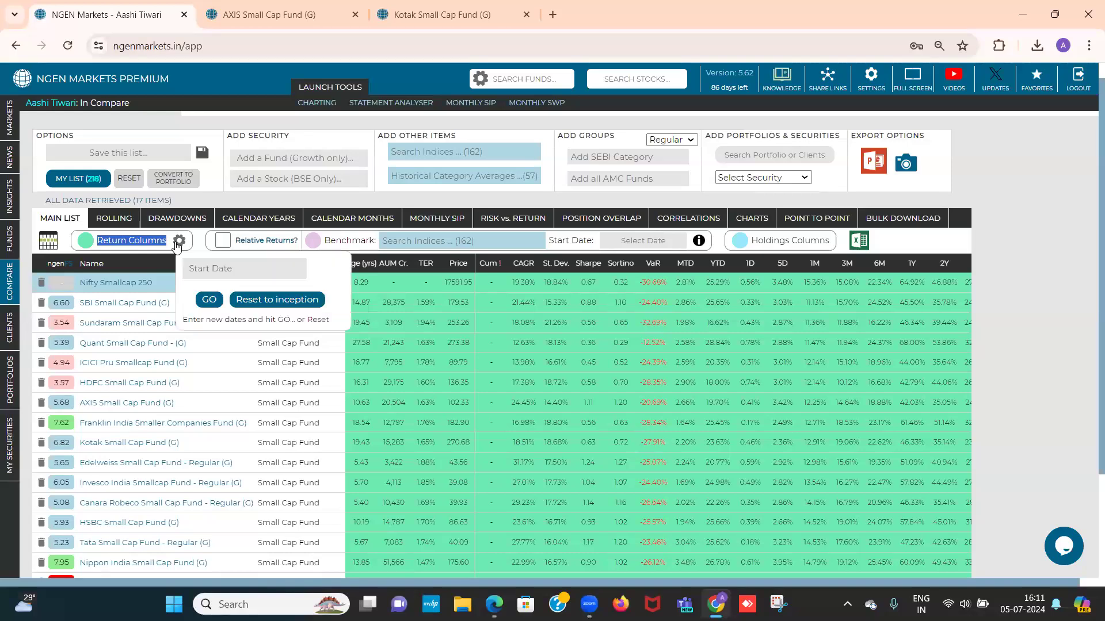
click(215, 268)
click(269, 294)
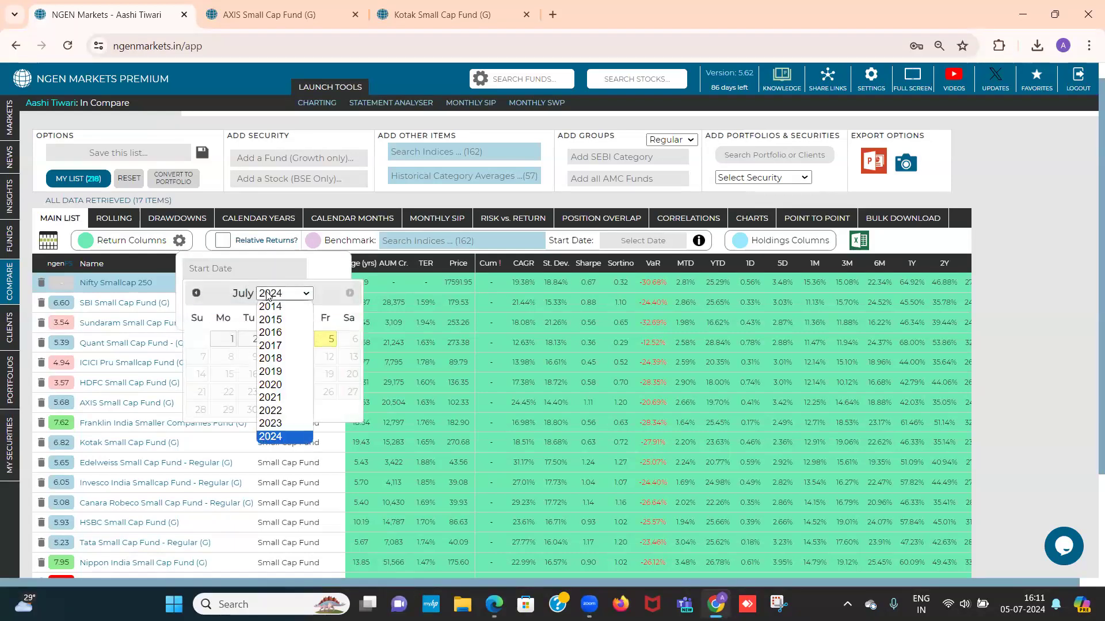
click(270, 373)
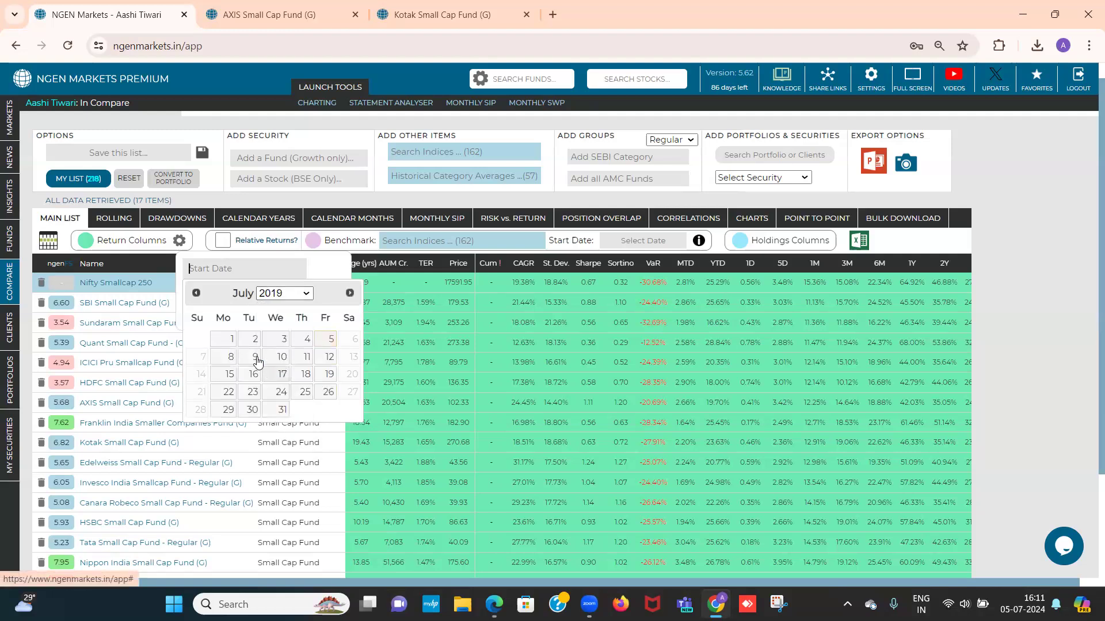
click(230, 339)
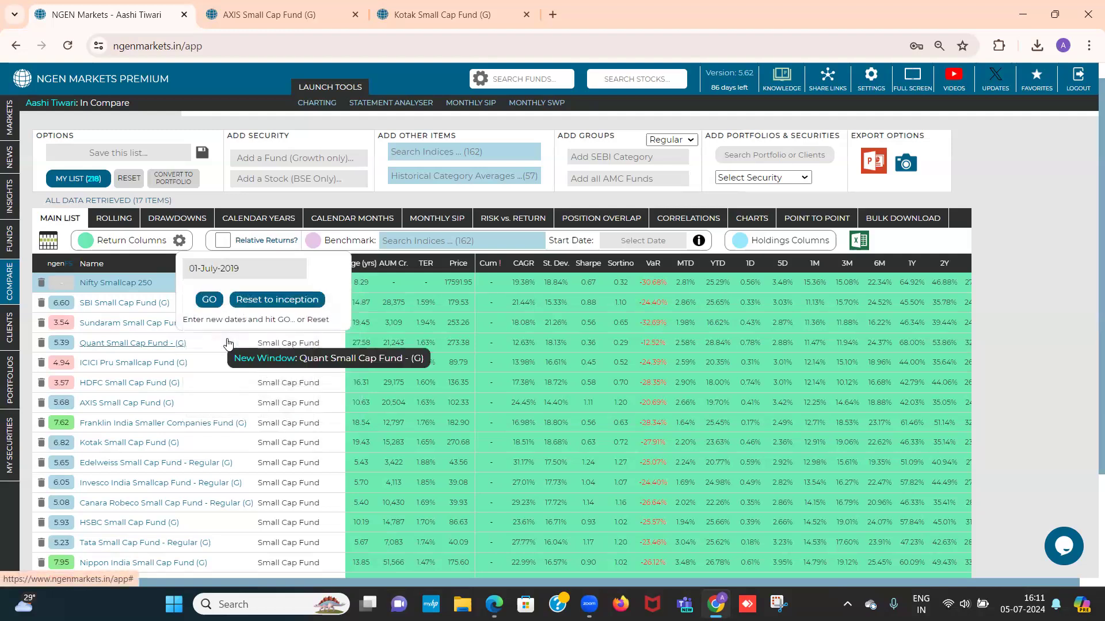
click(211, 300)
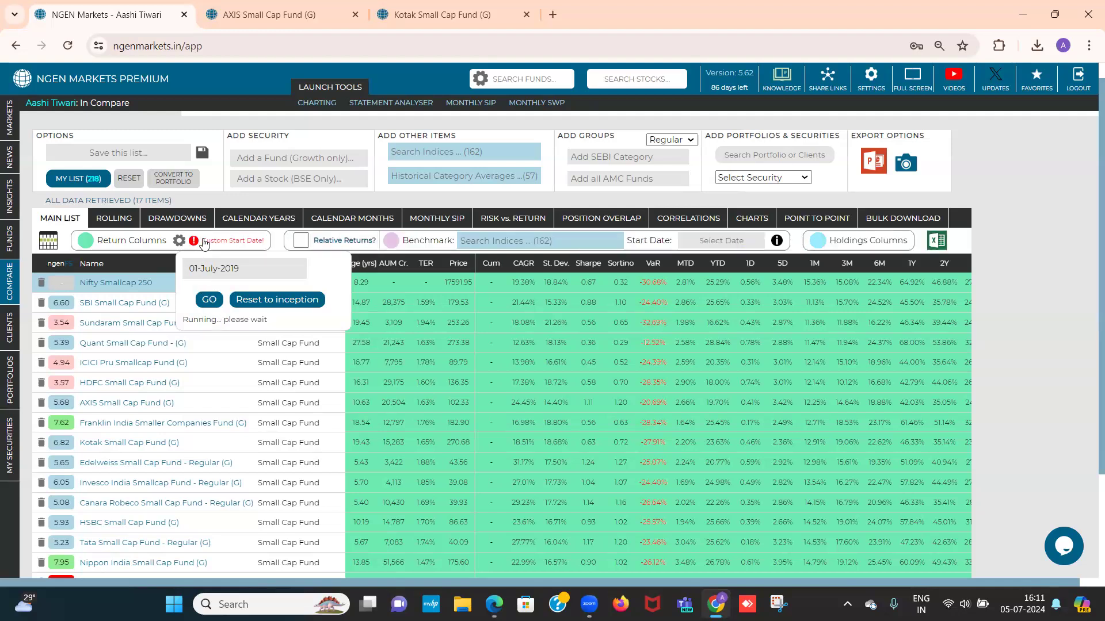
drag(204, 240, 264, 242)
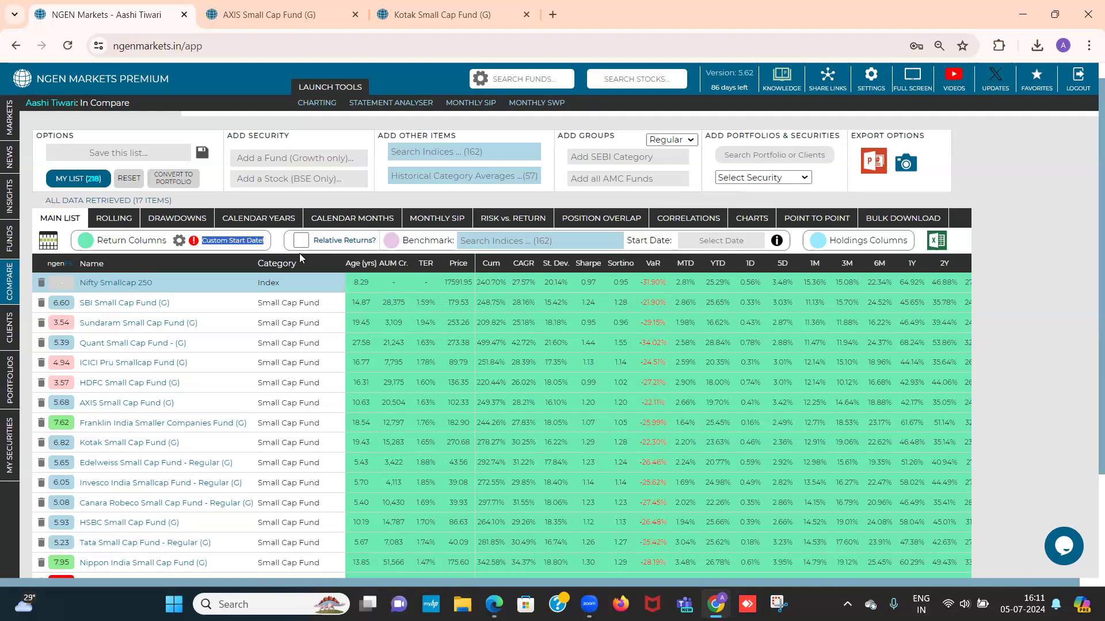
Sort the comparison by CAGR from highest to lowest and examine which funds rank above and below Nifty Smallcap 250
click(522, 264)
click(522, 265)
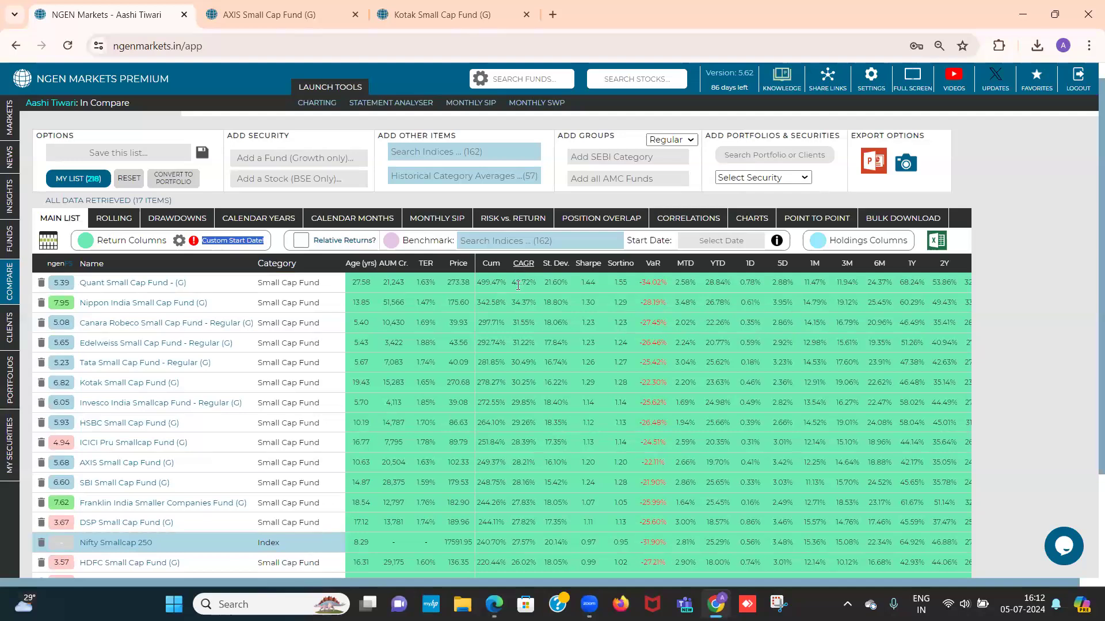
drag(511, 283, 536, 283)
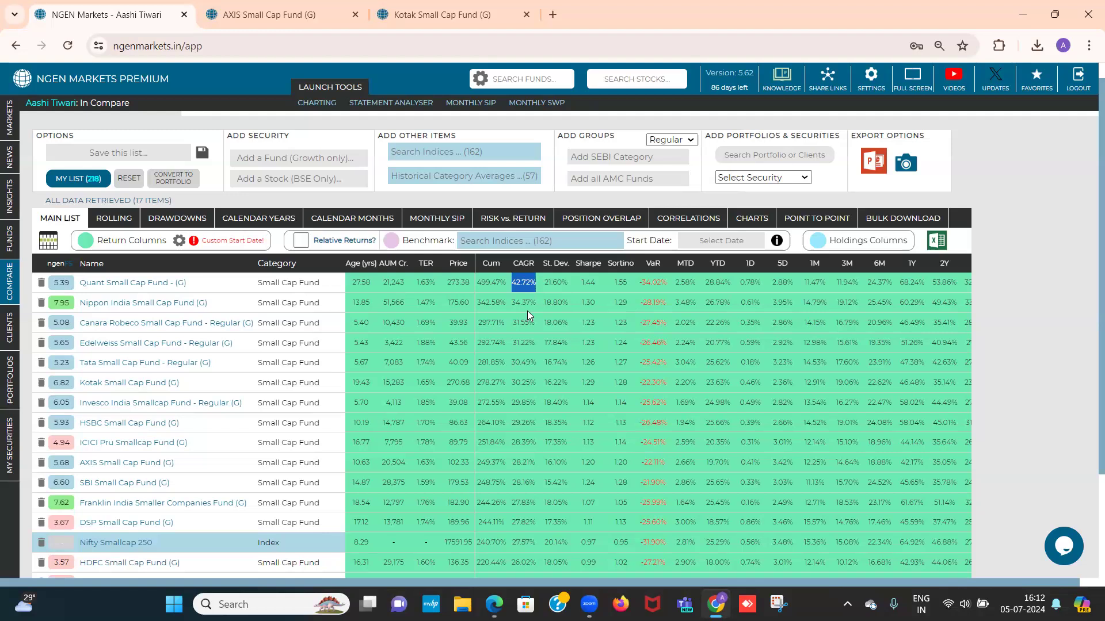
scroll(527, 311, down, 1)
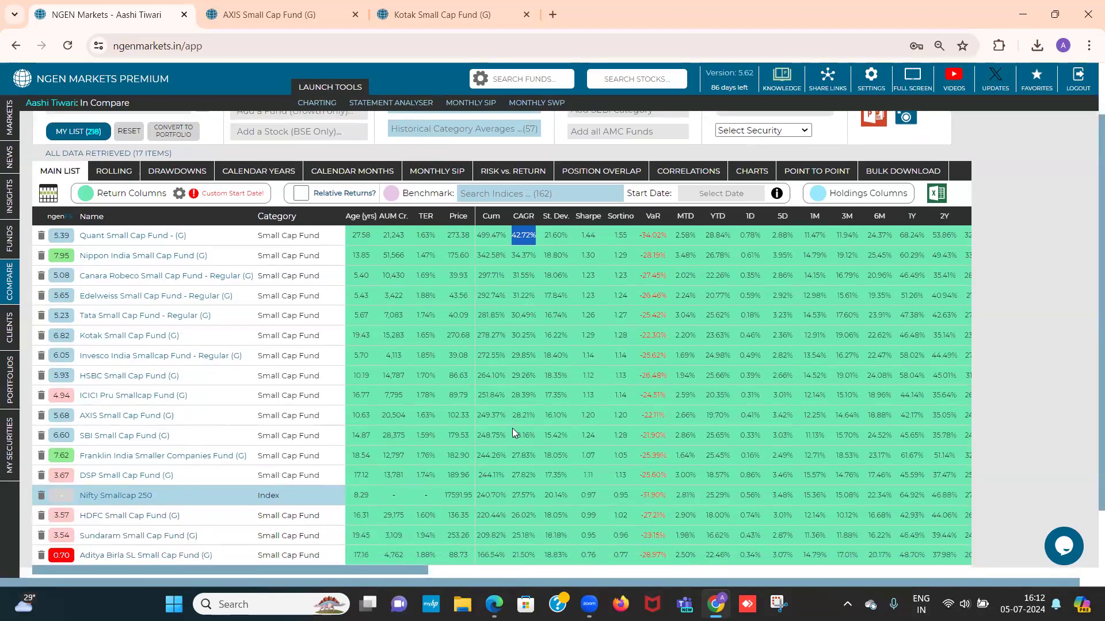
drag(513, 496, 534, 496)
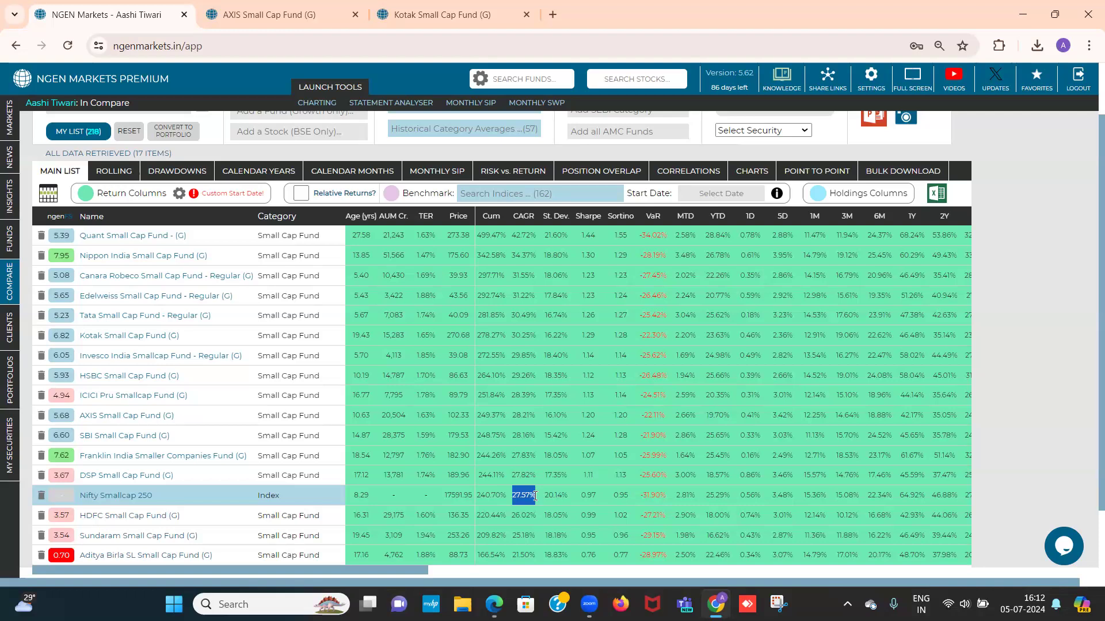
scroll(534, 495, down, 1)
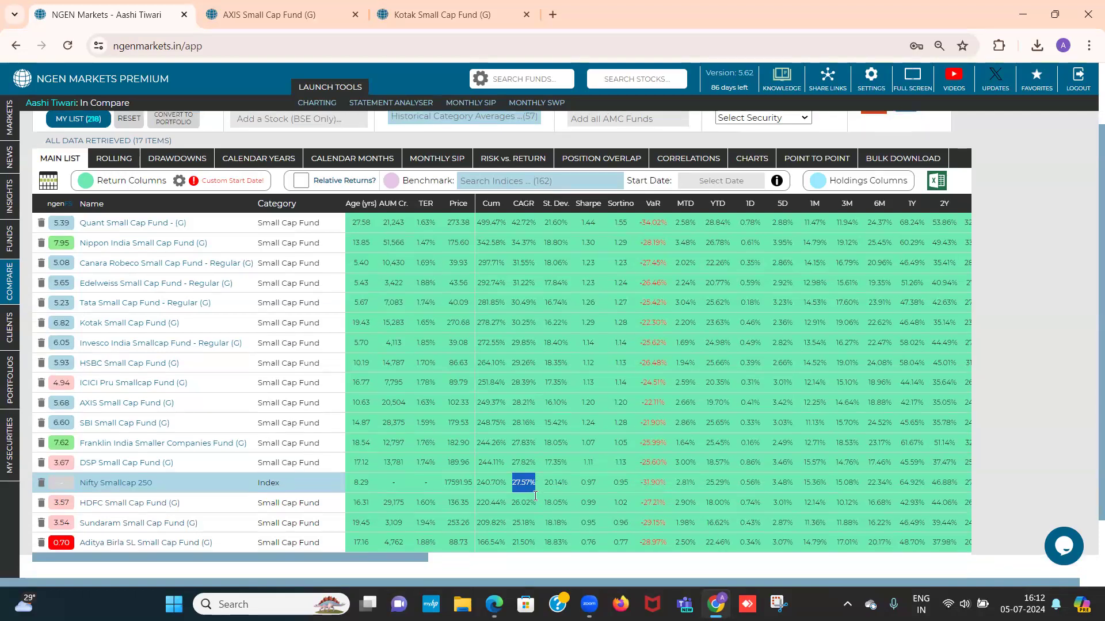
double_click(515, 501)
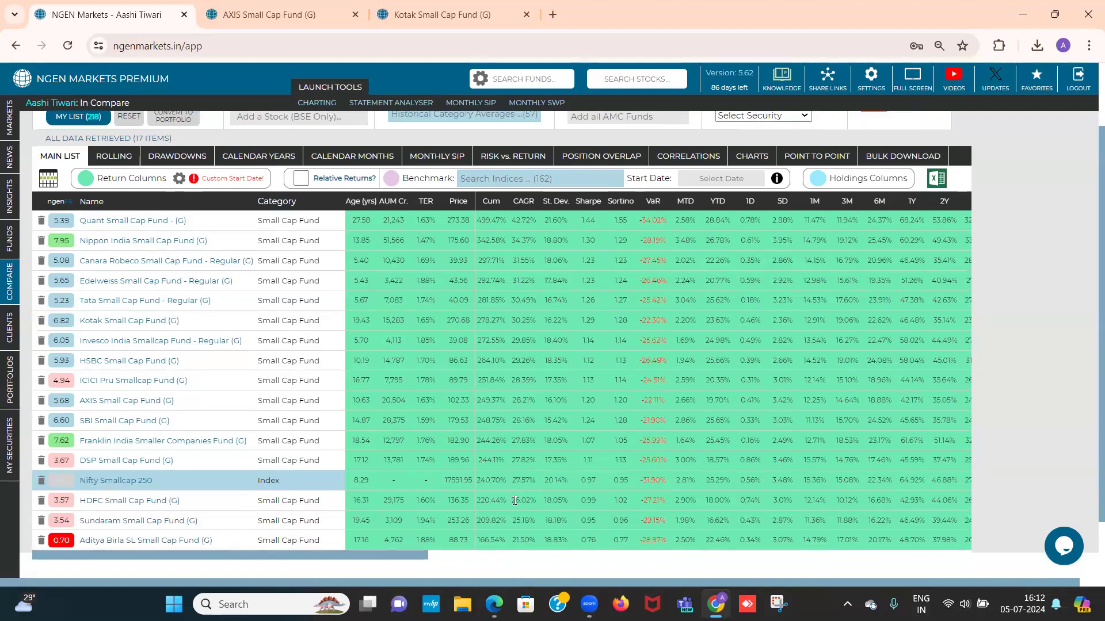
double_click(523, 521)
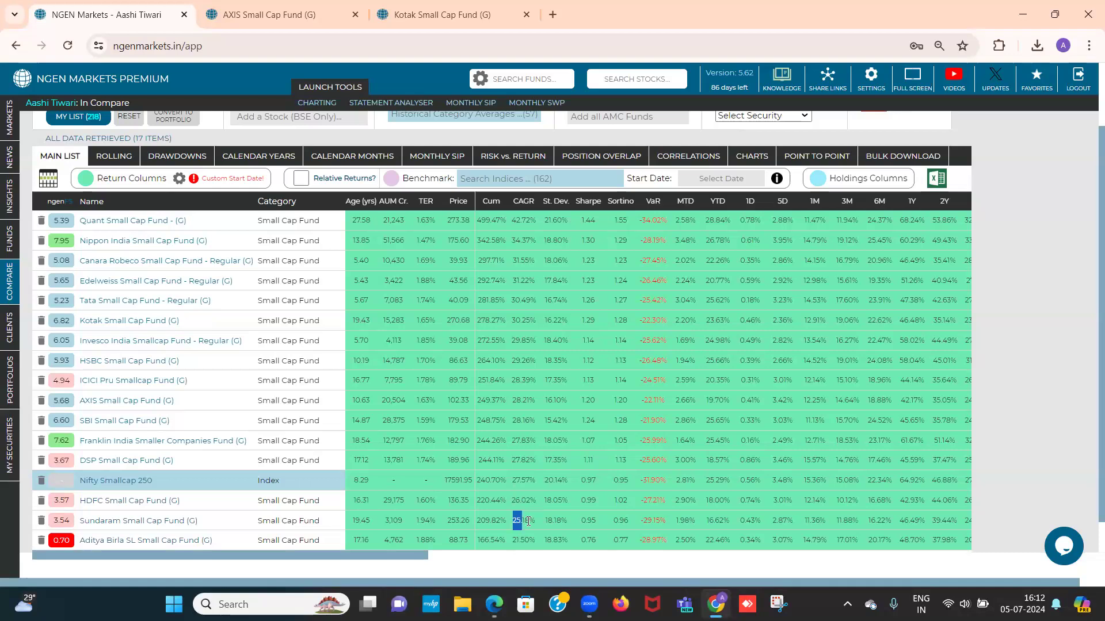
drag(513, 540, 535, 539)
Check Quant Small Cap Fund's standard deviation and sort the comparison by standard deviation from lowest to highest
click(542, 221)
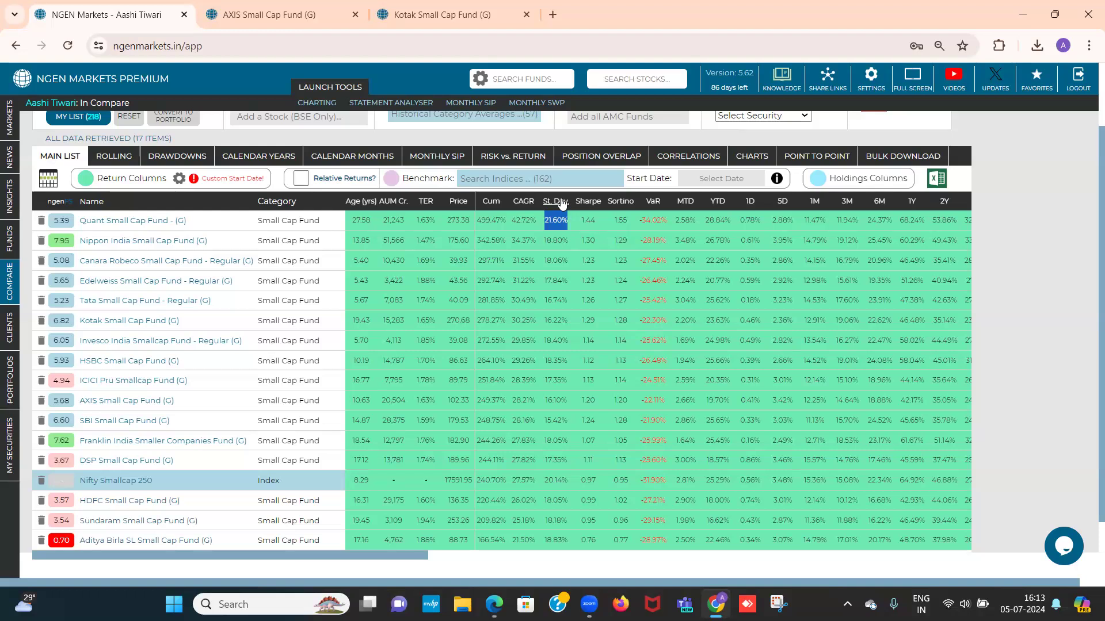
click(561, 202)
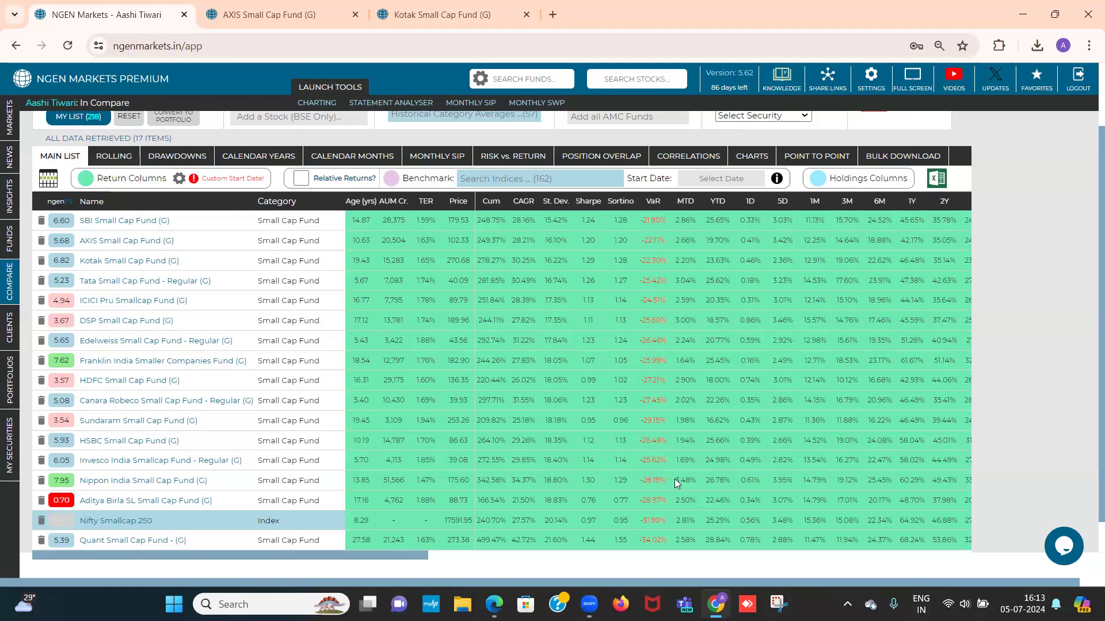
Enable relative returns for the compared funds in the benchmark-relative columns
scroll(675, 478, right, 4)
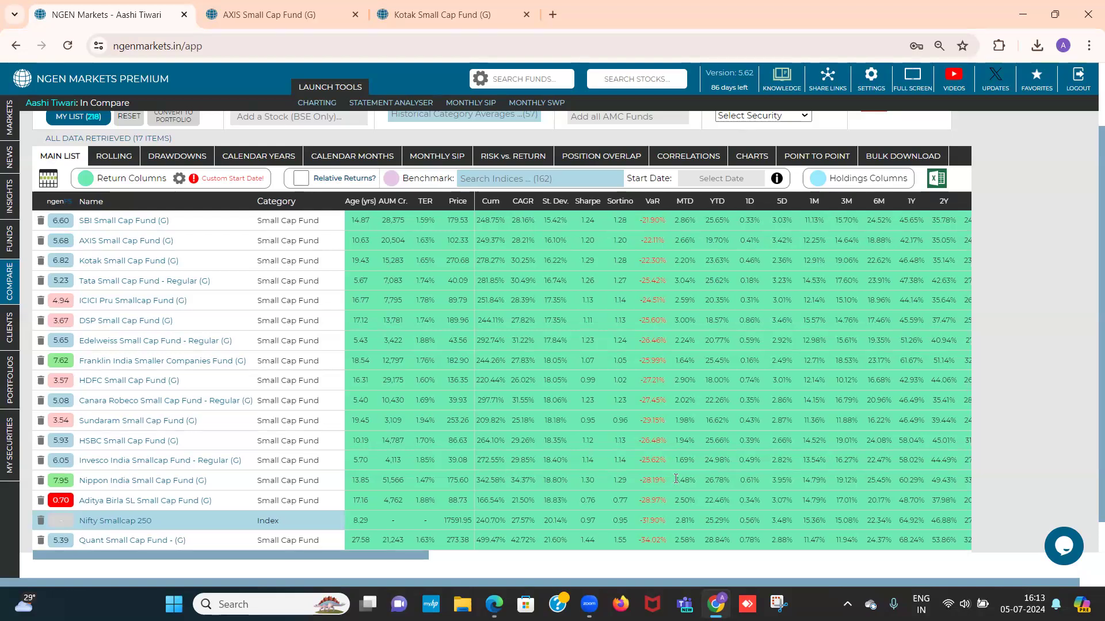
scroll(676, 482, right, 5)
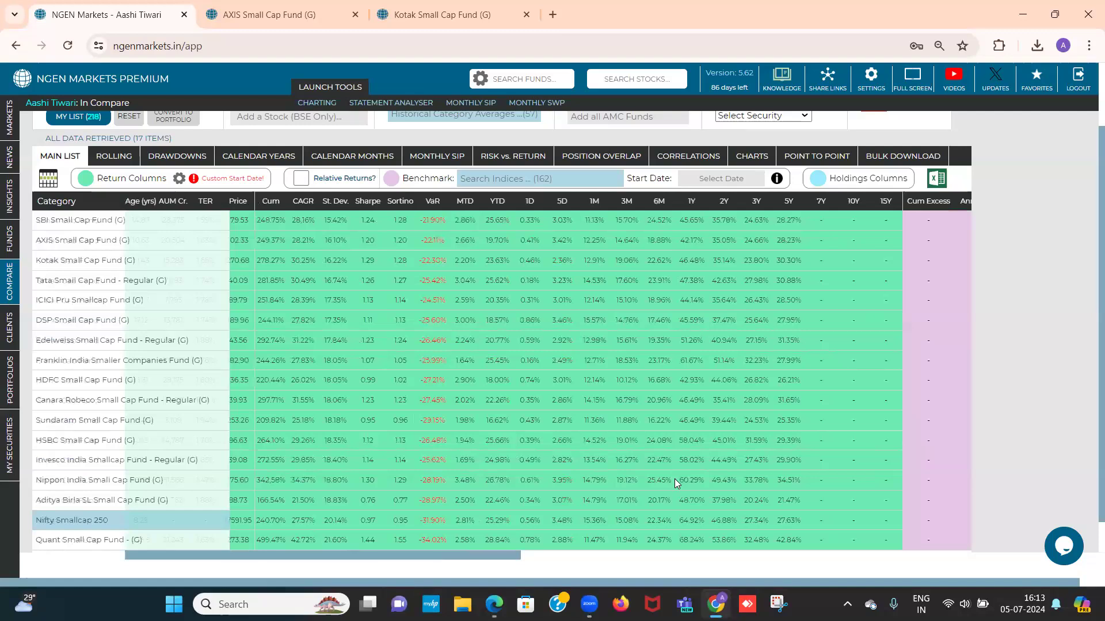
scroll(674, 479, right, 1)
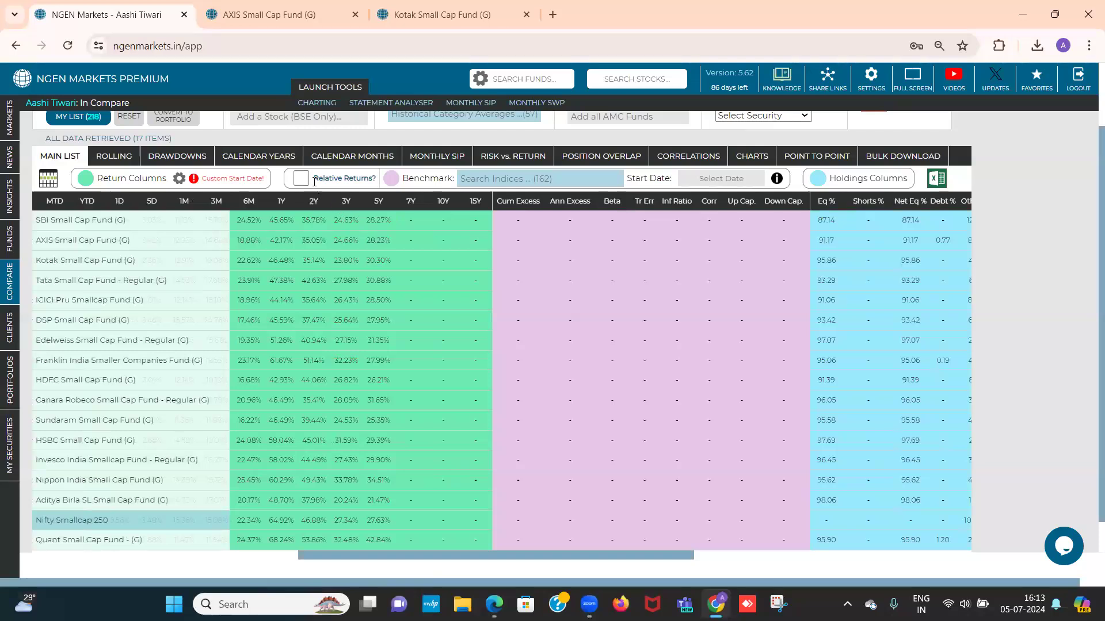
drag(314, 182, 378, 180)
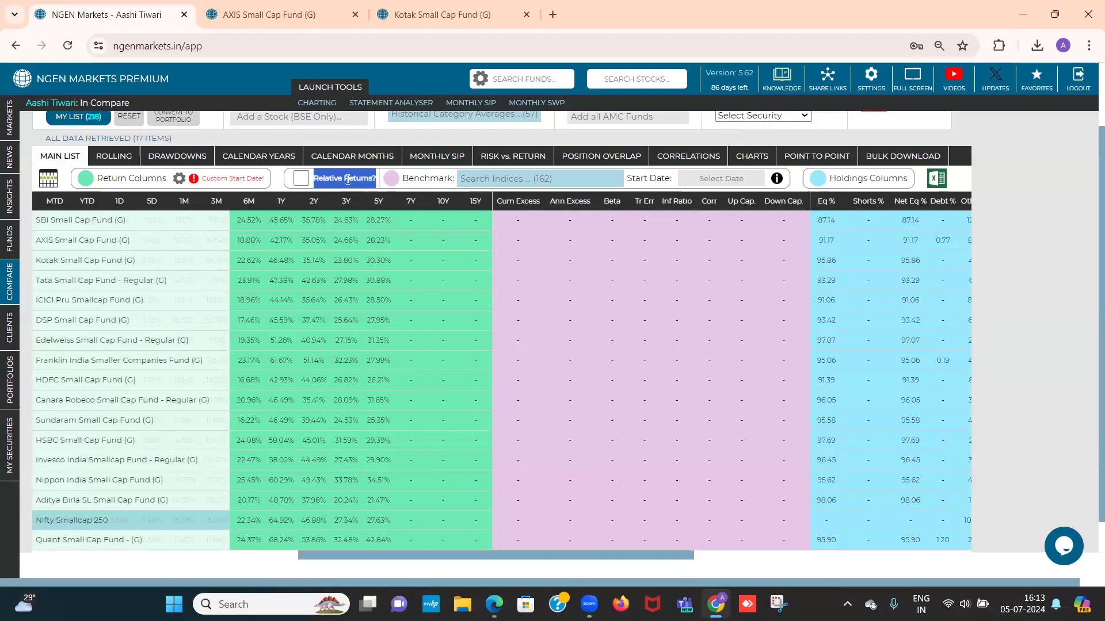
click(298, 181)
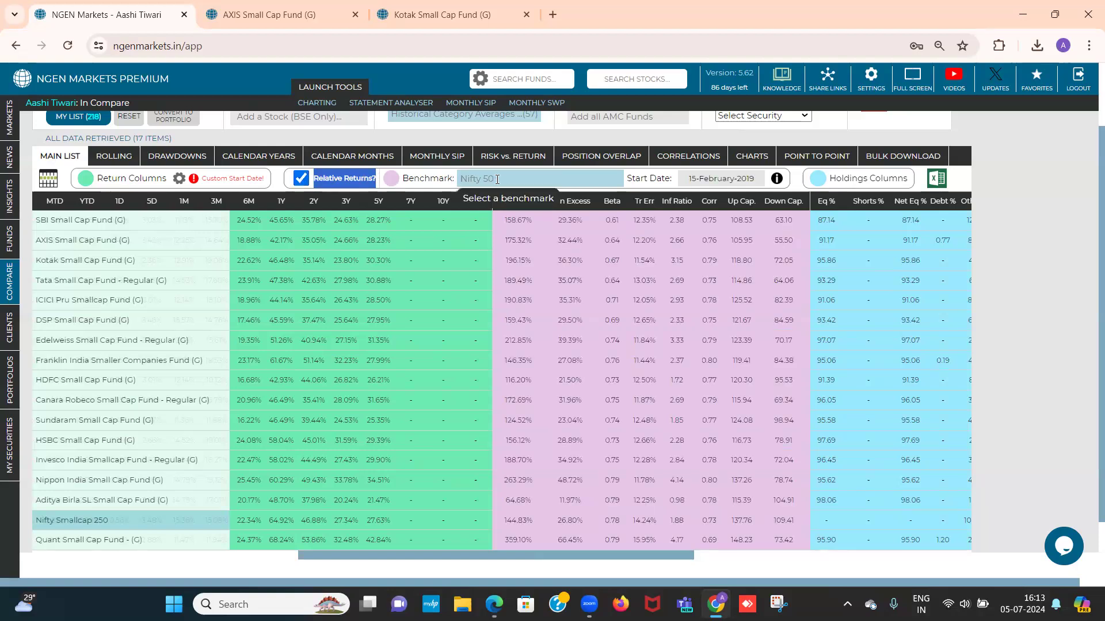
Search the benchmark indices for "Nifty small" and set Nifty Smallcap 250 as the relative returns benchmark
drag(495, 179, 461, 181)
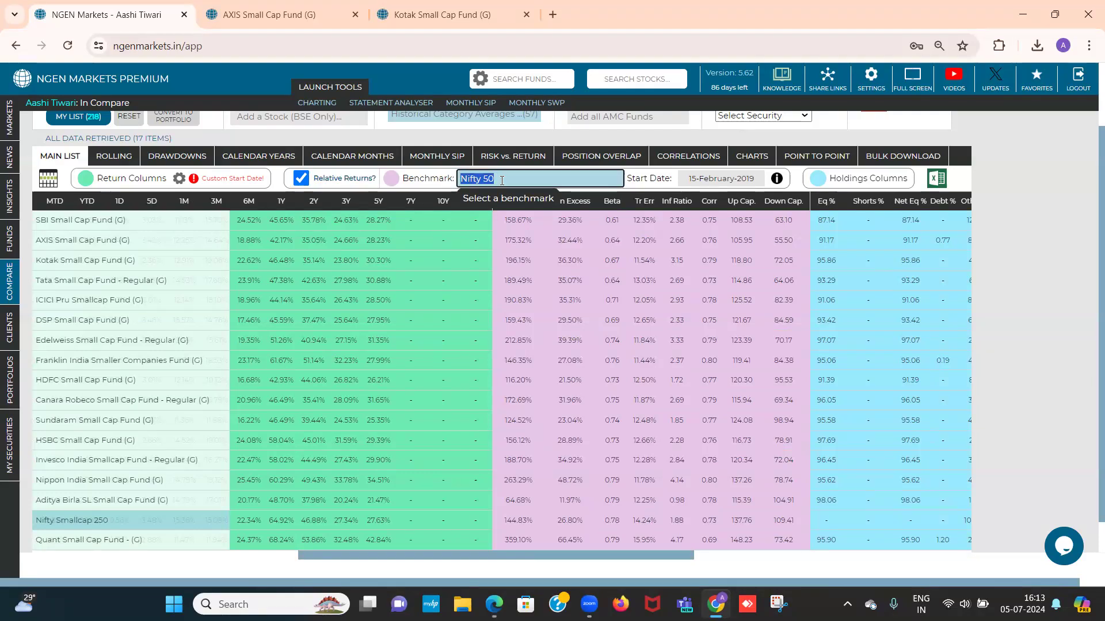
key(BackSpace)
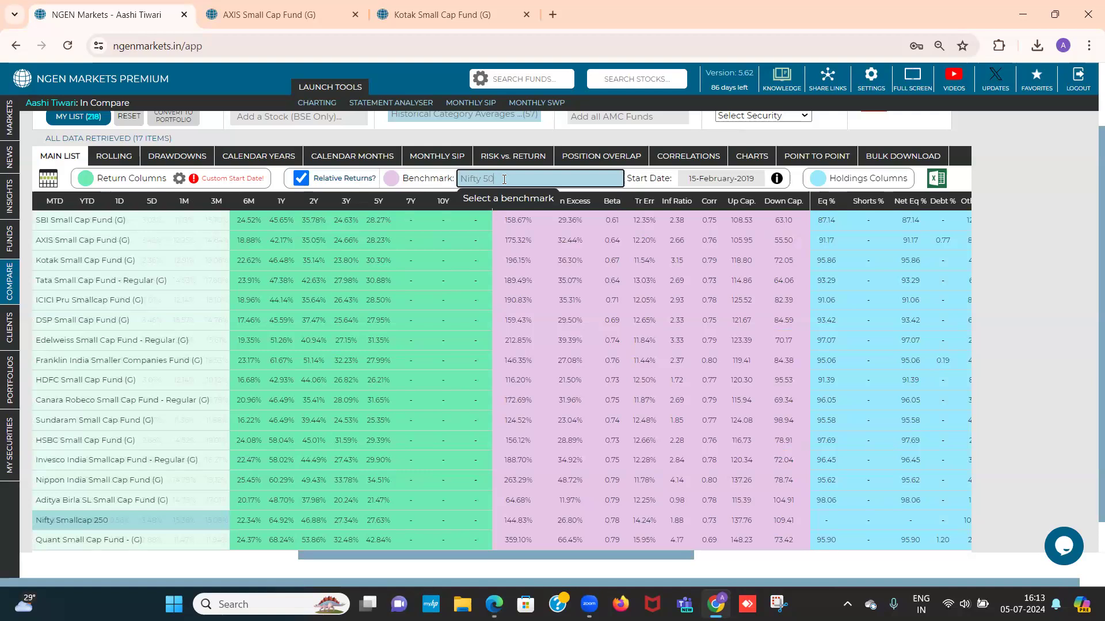
text(Nifty s)
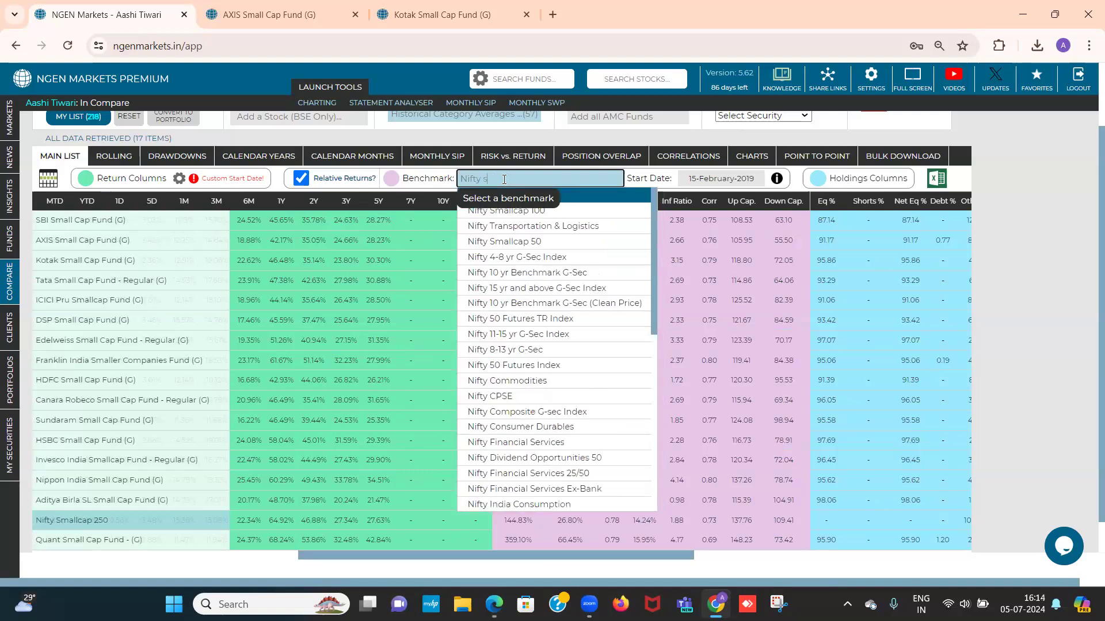
text(mall)
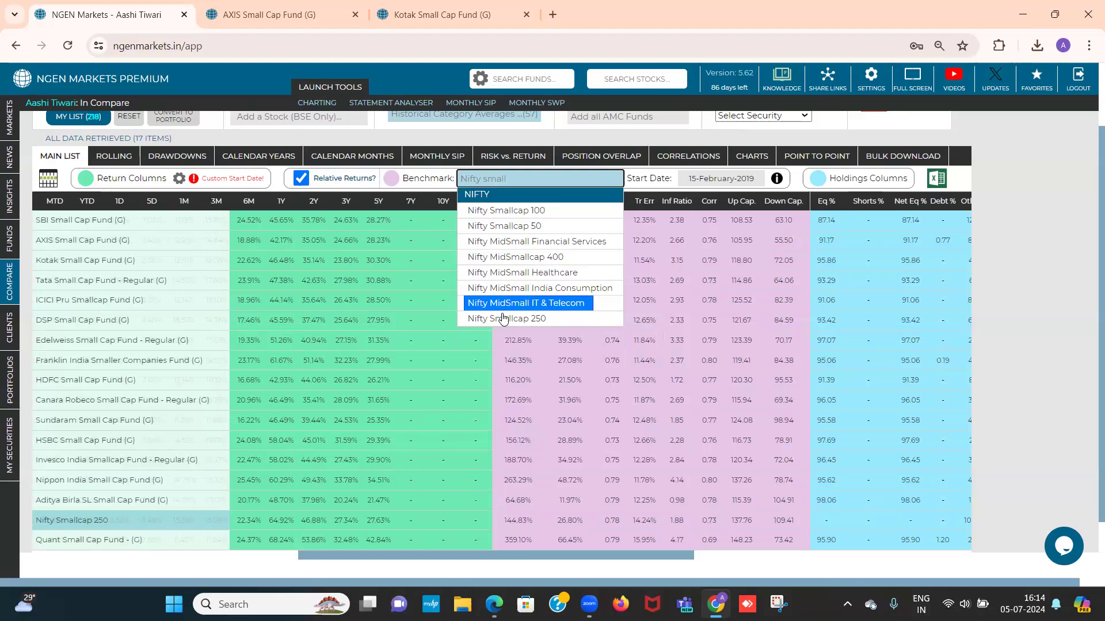
click(503, 320)
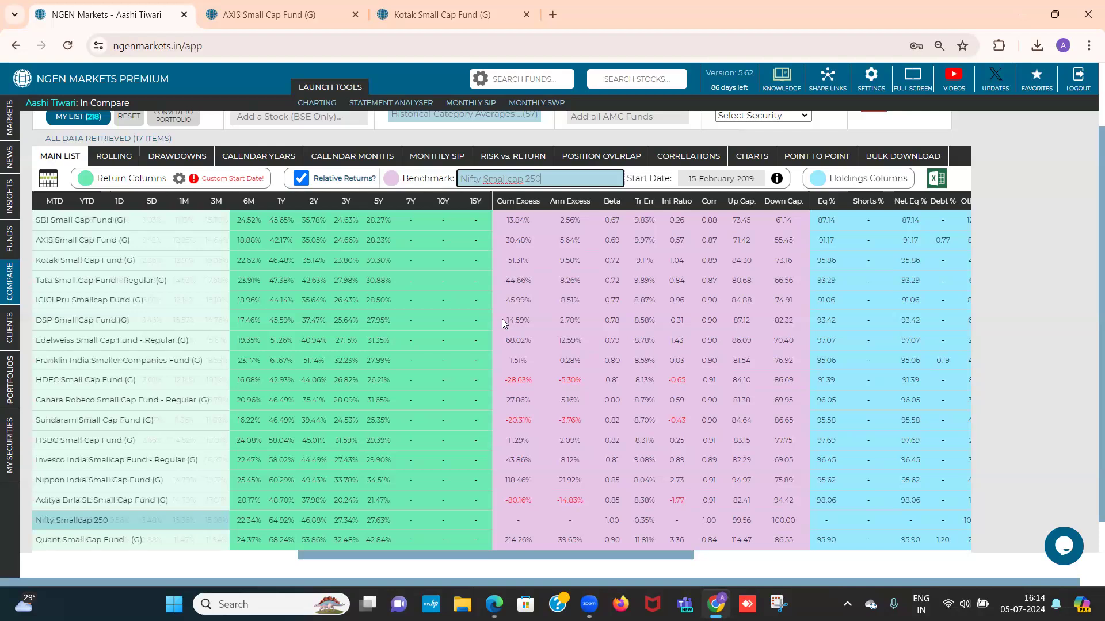
Check the return columns' custom start date and set the relative returns start date to 01-July-2019 as well
click(179, 180)
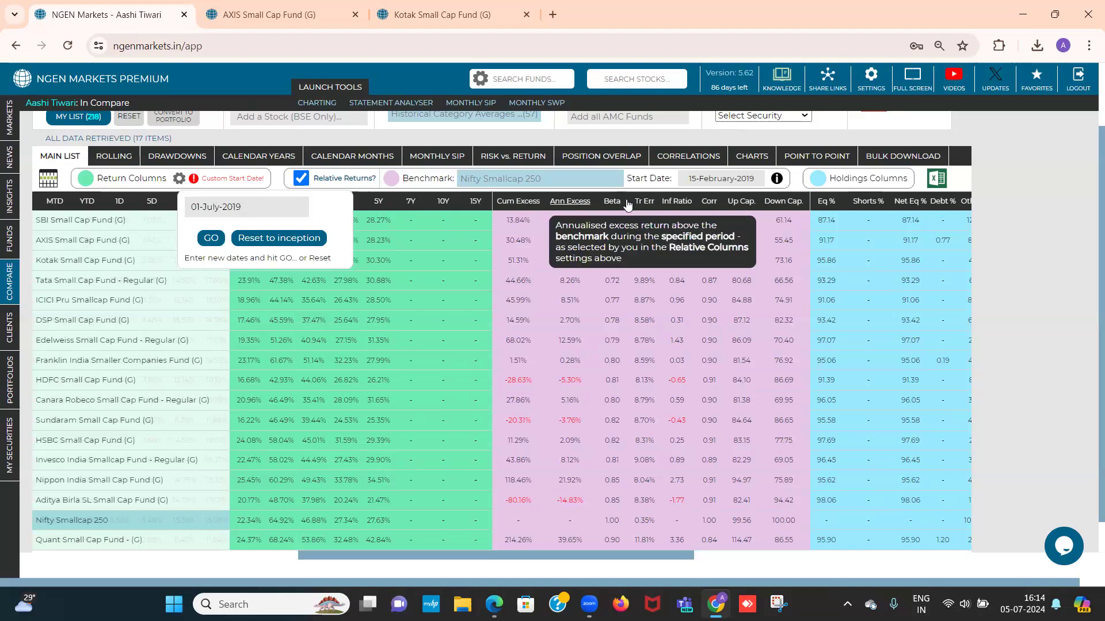
click(718, 180)
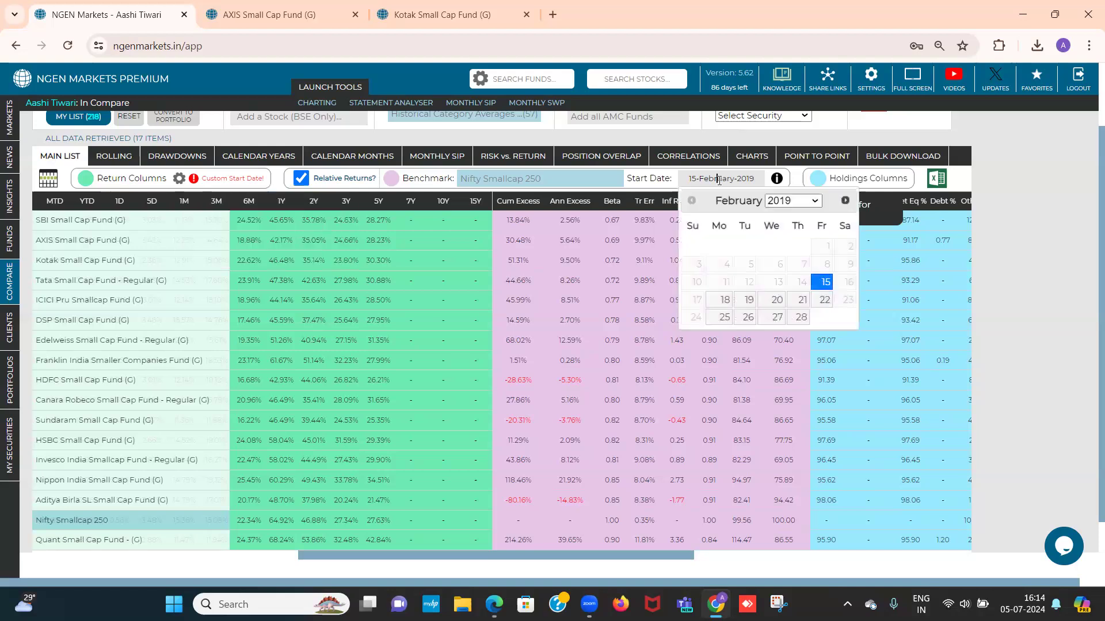
click(844, 202)
click(844, 202)
click(844, 201)
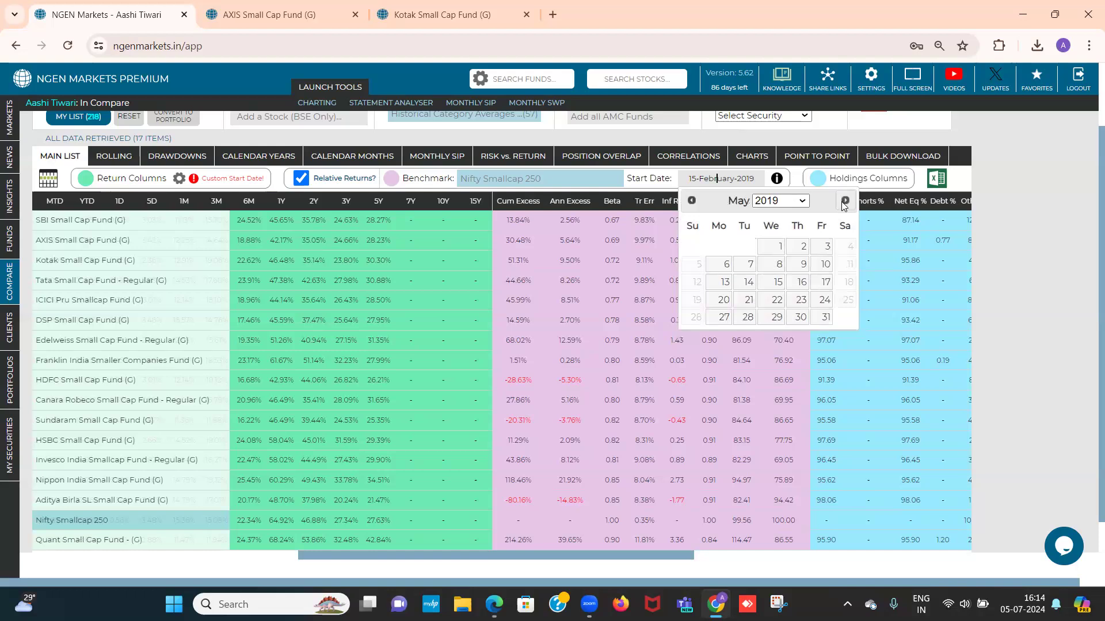
click(844, 201)
click(844, 201)
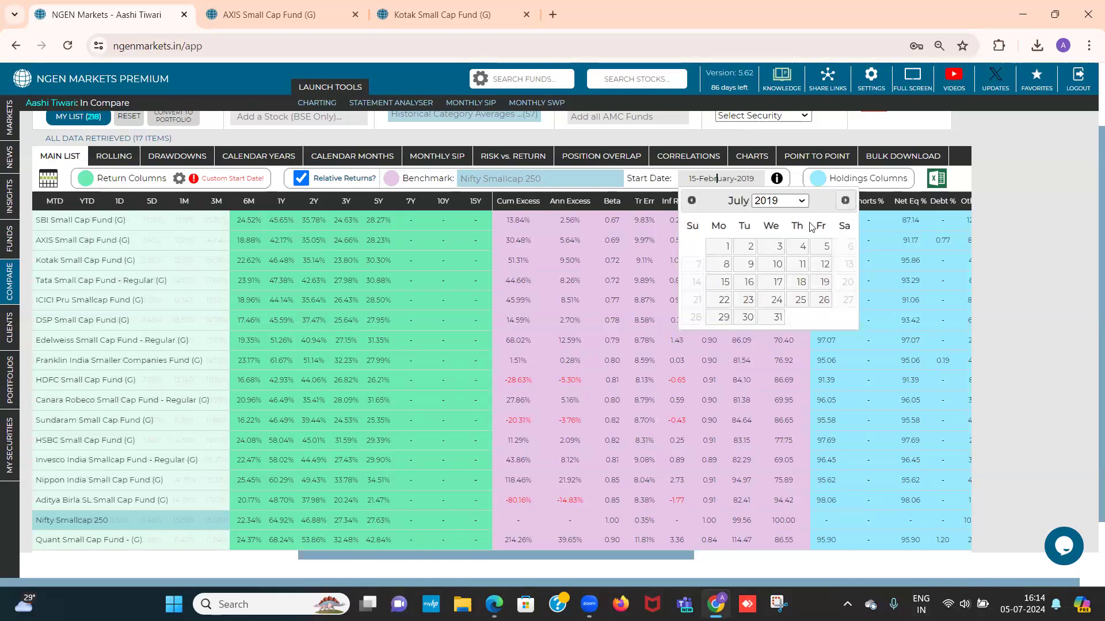
click(718, 252)
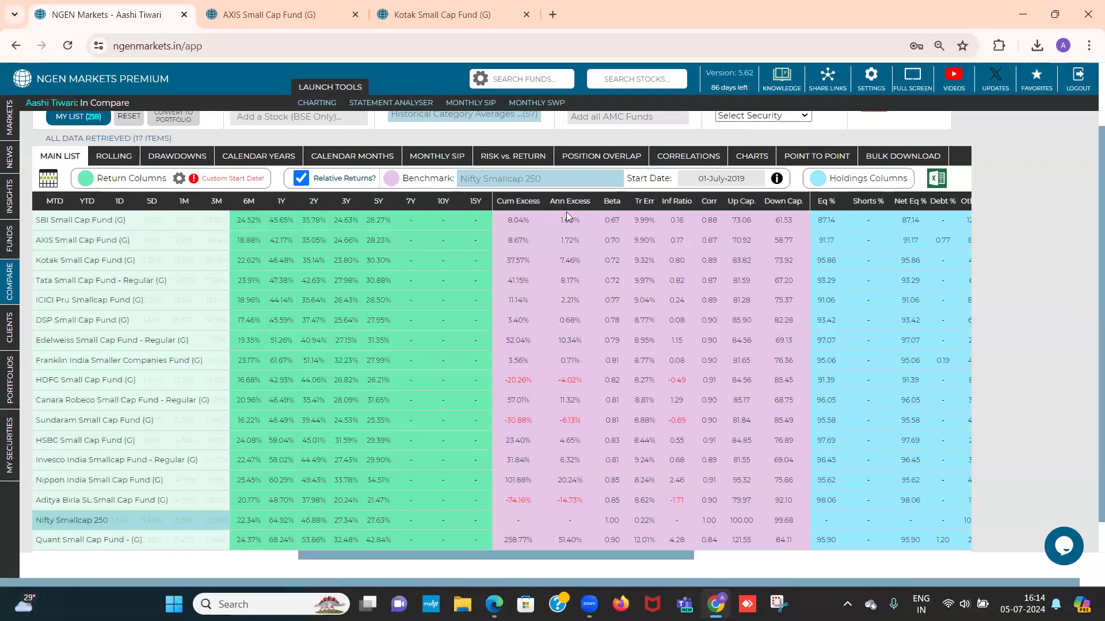
Sort the compared funds by cumulative excess return and then by beta, each from highest to lowest
mouse_move(566, 212)
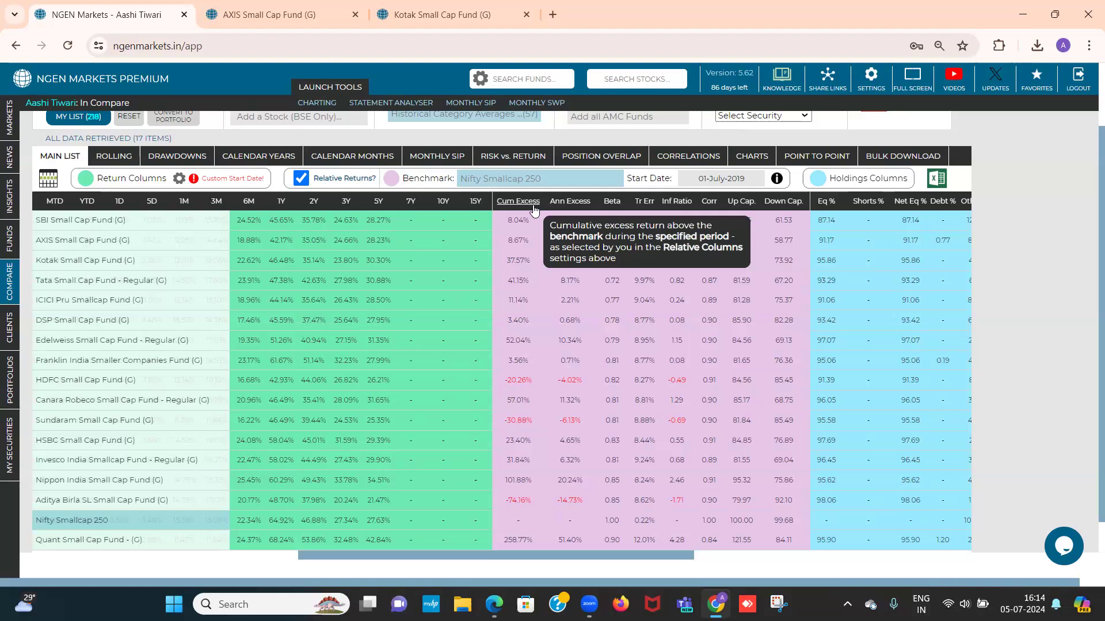
click(534, 210)
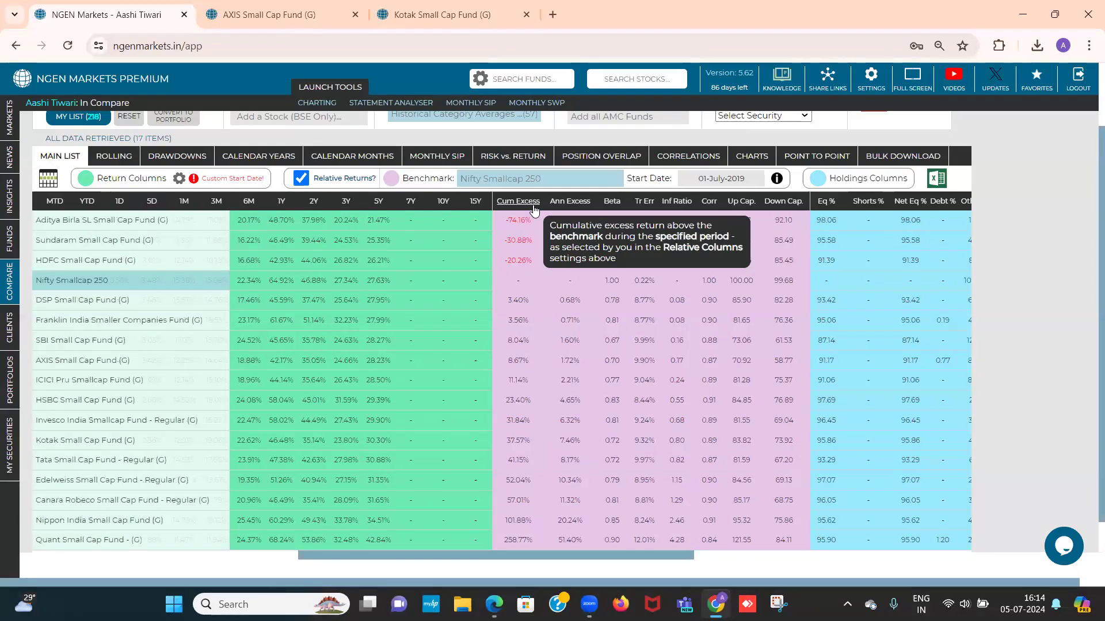
click(534, 210)
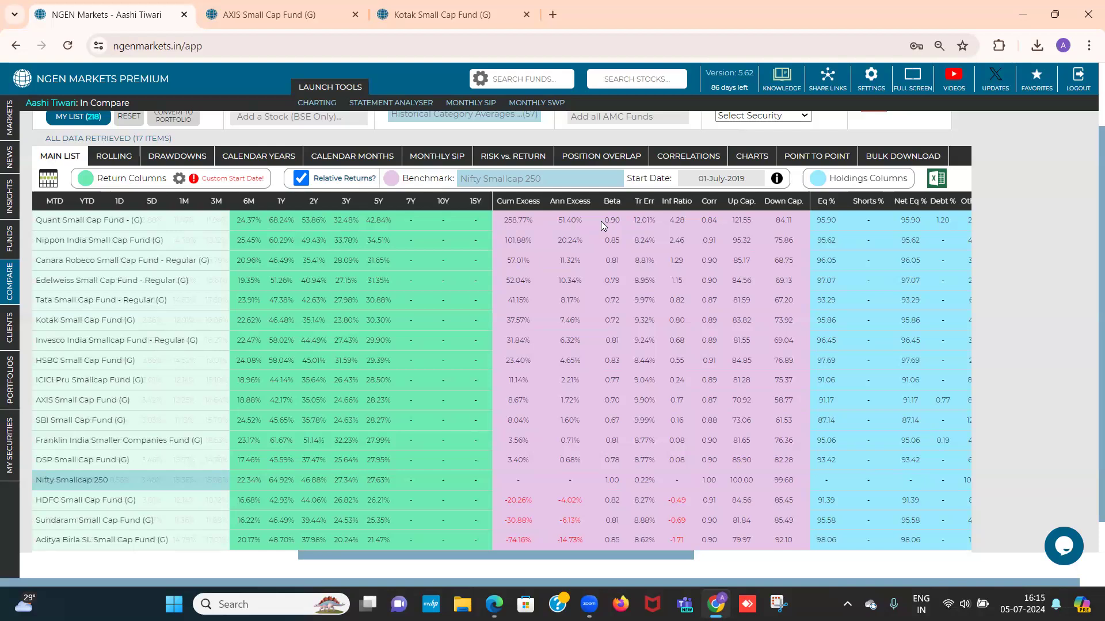
click(612, 202)
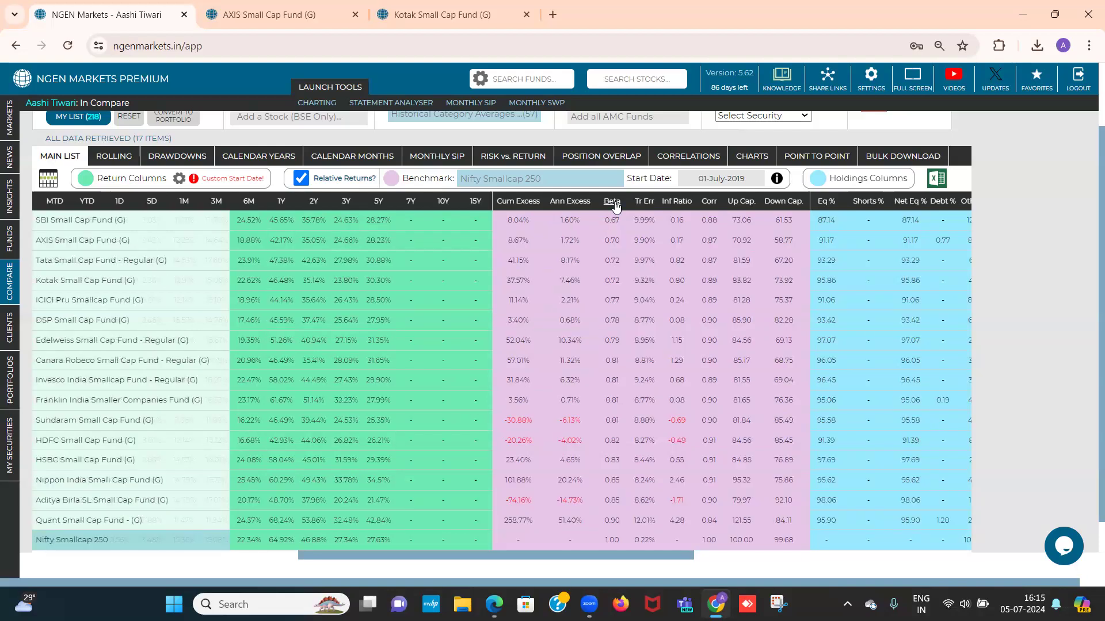
click(613, 202)
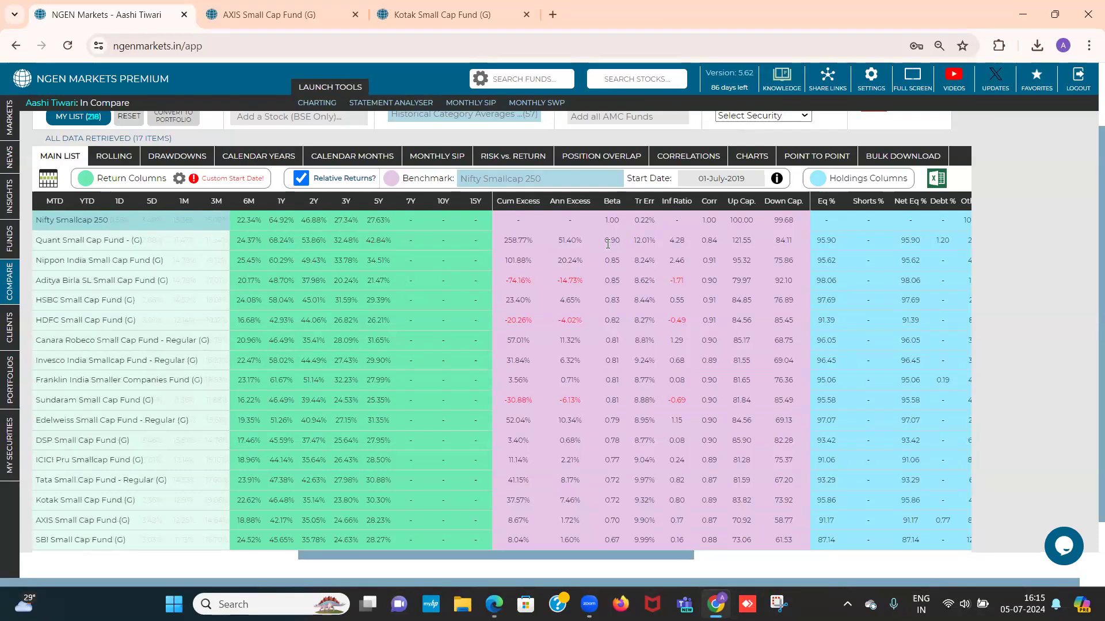
Sort the compared funds by up capture from highest to lowest, then by down capture from lowest to highest
click(743, 205)
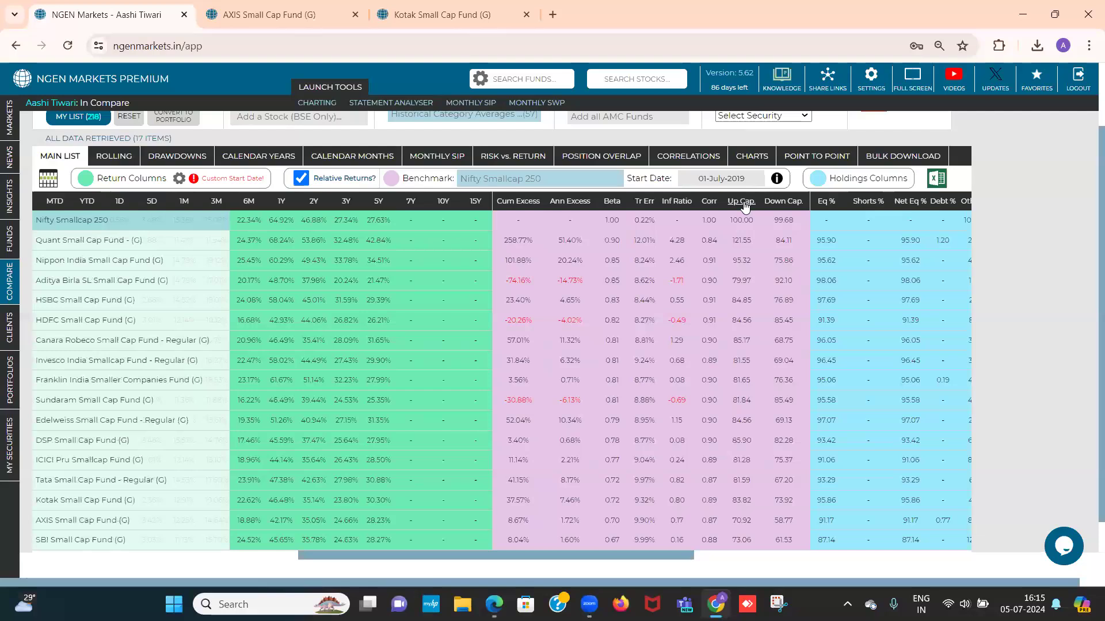
click(743, 206)
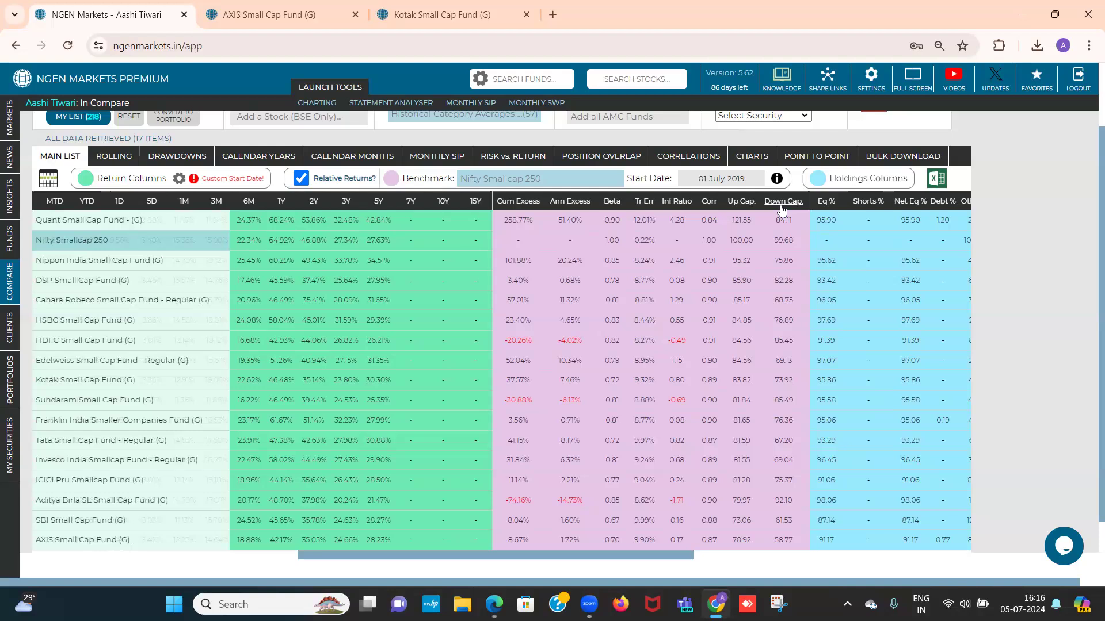
click(781, 201)
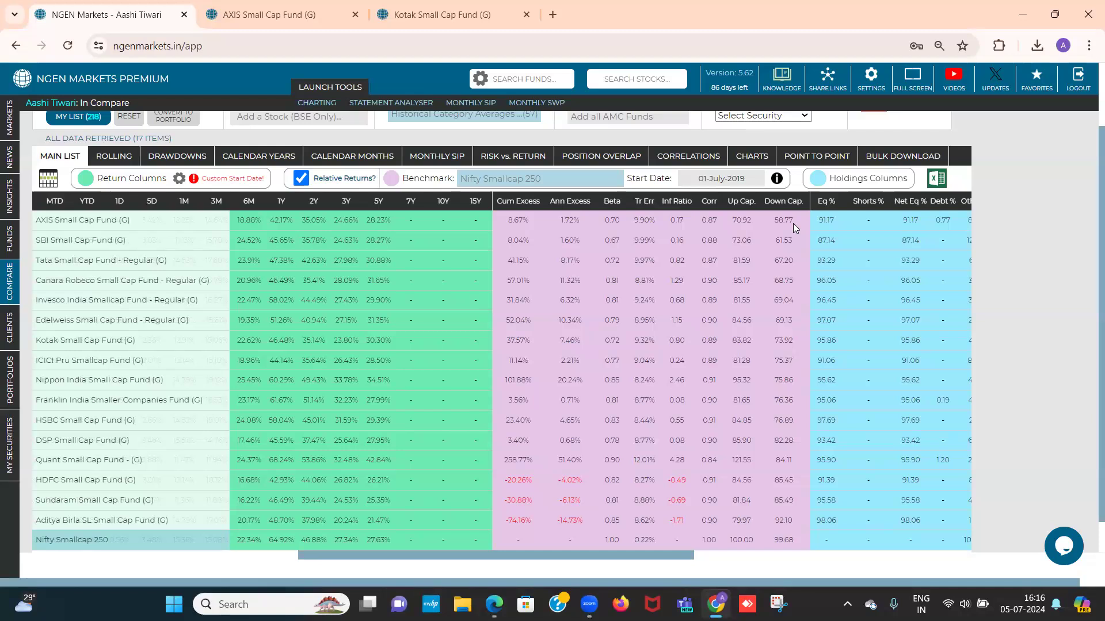
Go to the AXIS Small Cap Fund page and show the monthly breakdown behind its up capture ratio
key(alt+Tab)
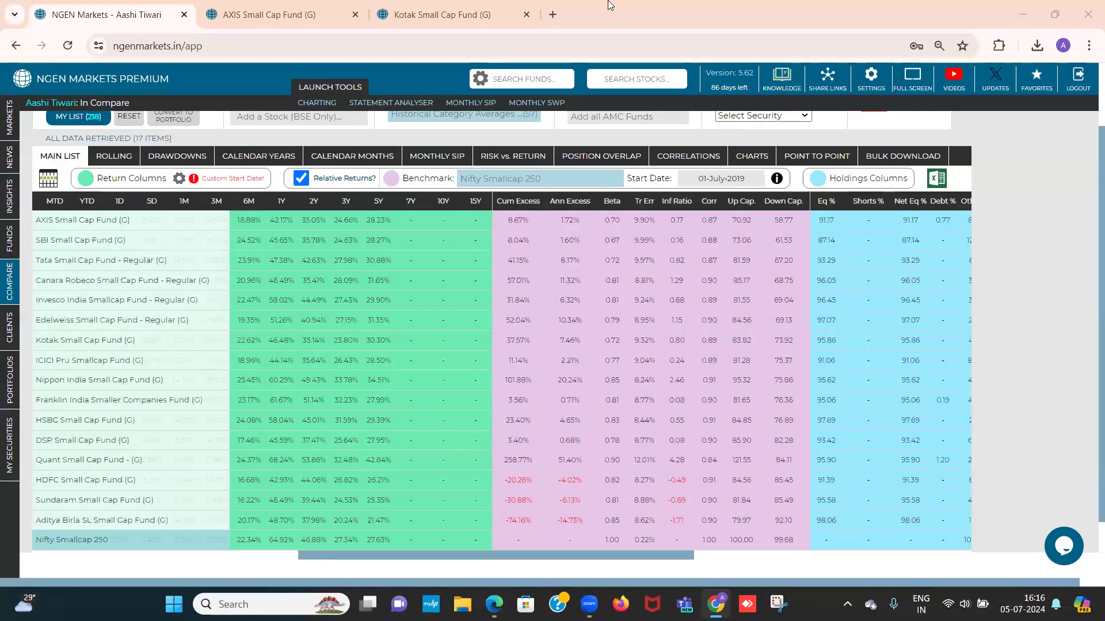
click(304, 4)
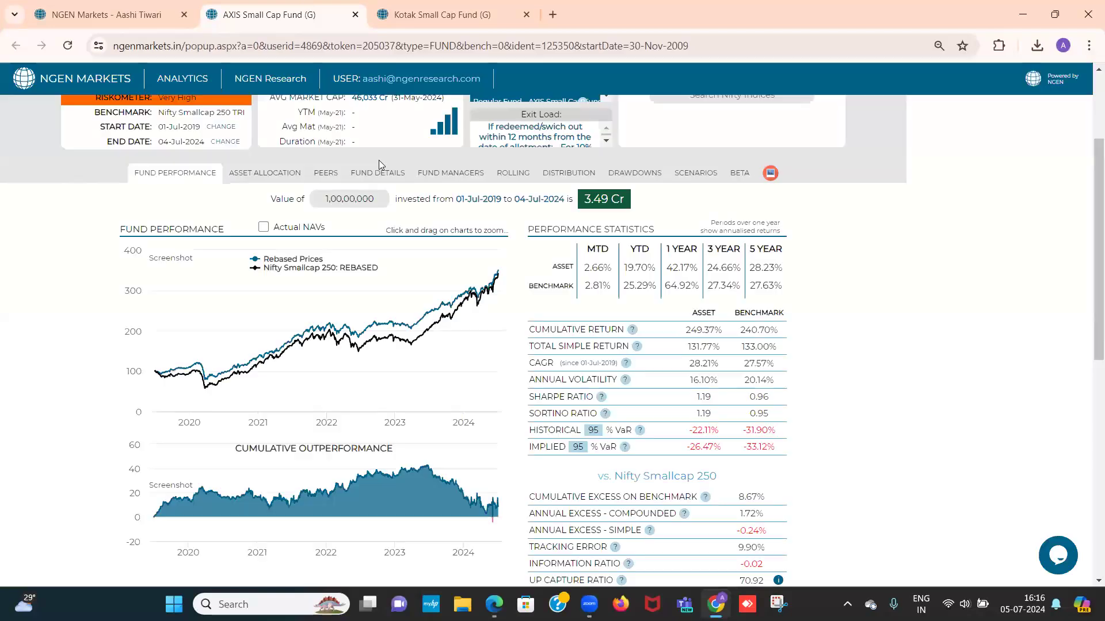
scroll(401, 248, up, 2)
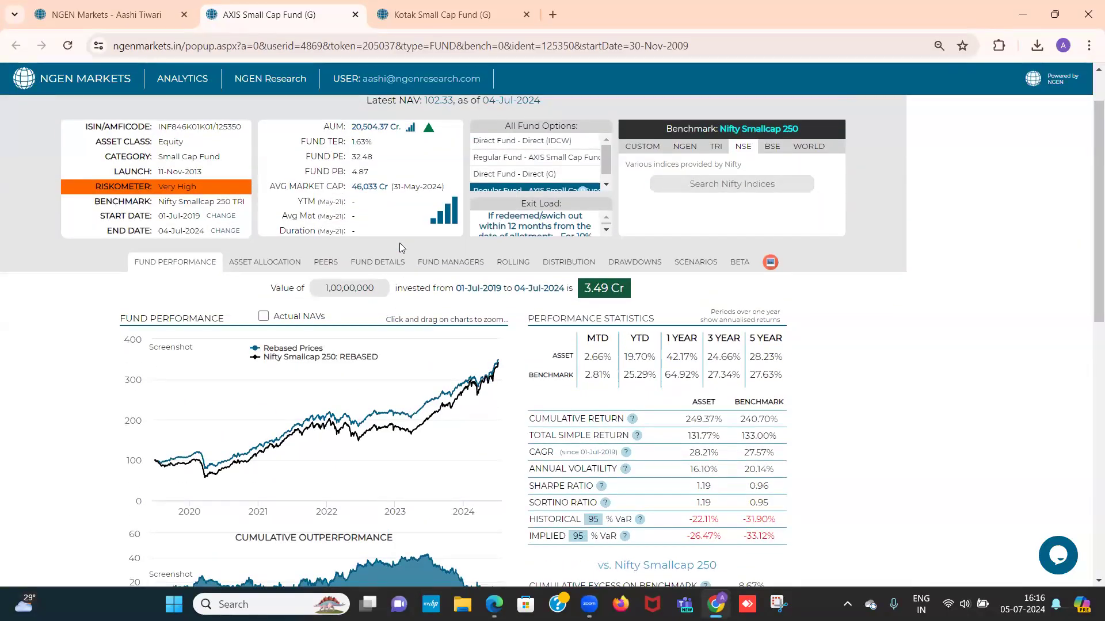
scroll(399, 242, down, 5)
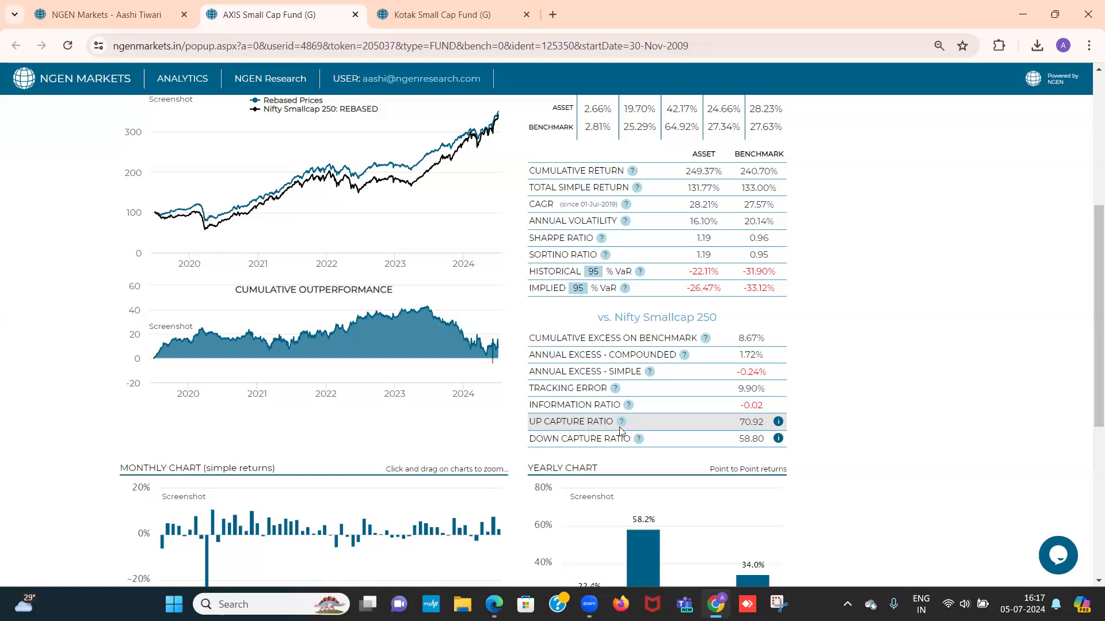
click(778, 424)
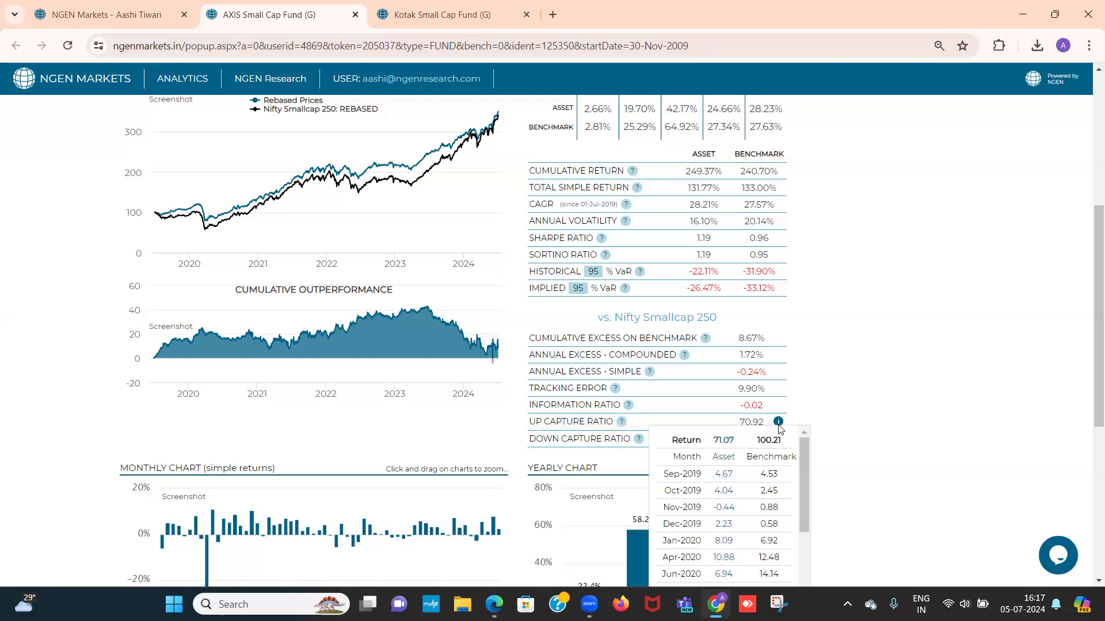
scroll(896, 419, down, 1)
scroll(897, 418, down, 1)
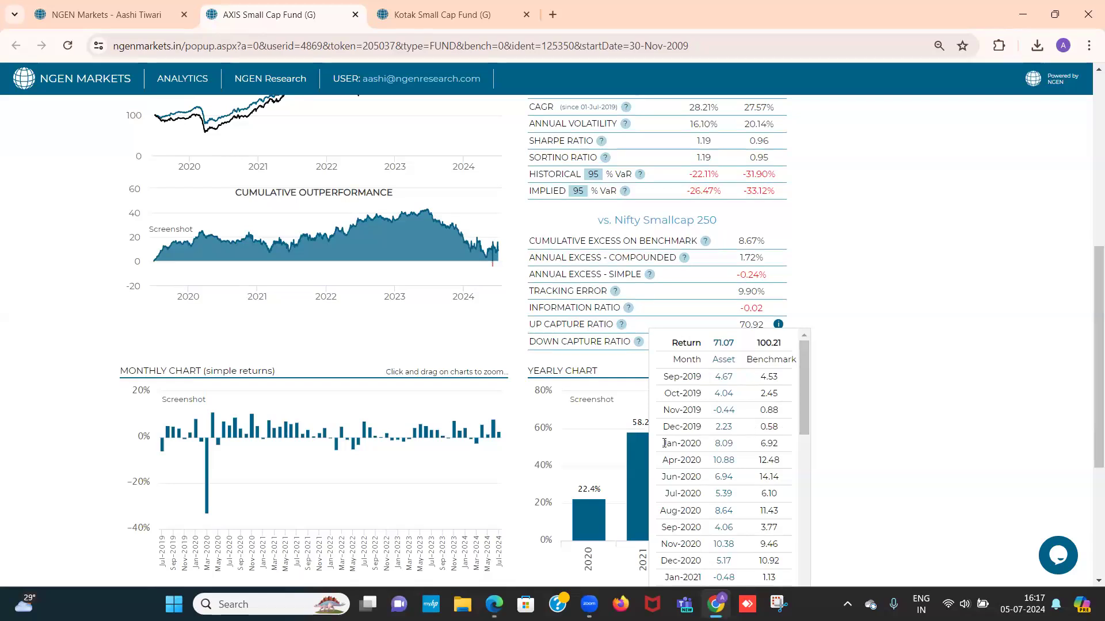
Compare fund and benchmark returns in the up-month breakdown for Jan-2020, Apr-2020 and the overall Return row, then close it
drag(663, 443, 708, 452)
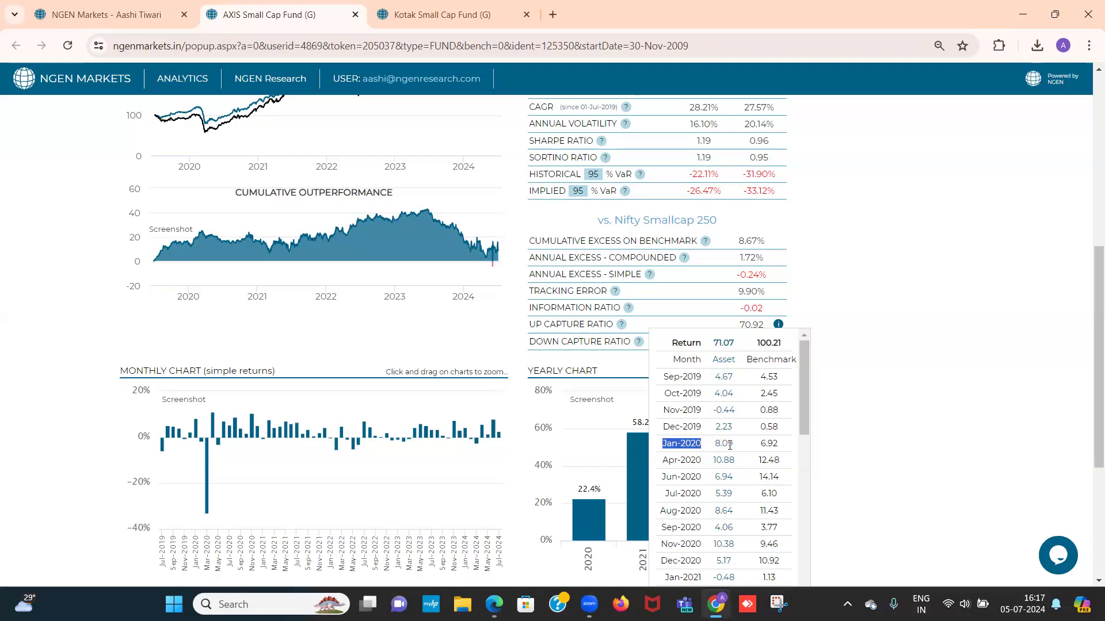
double_click(759, 447)
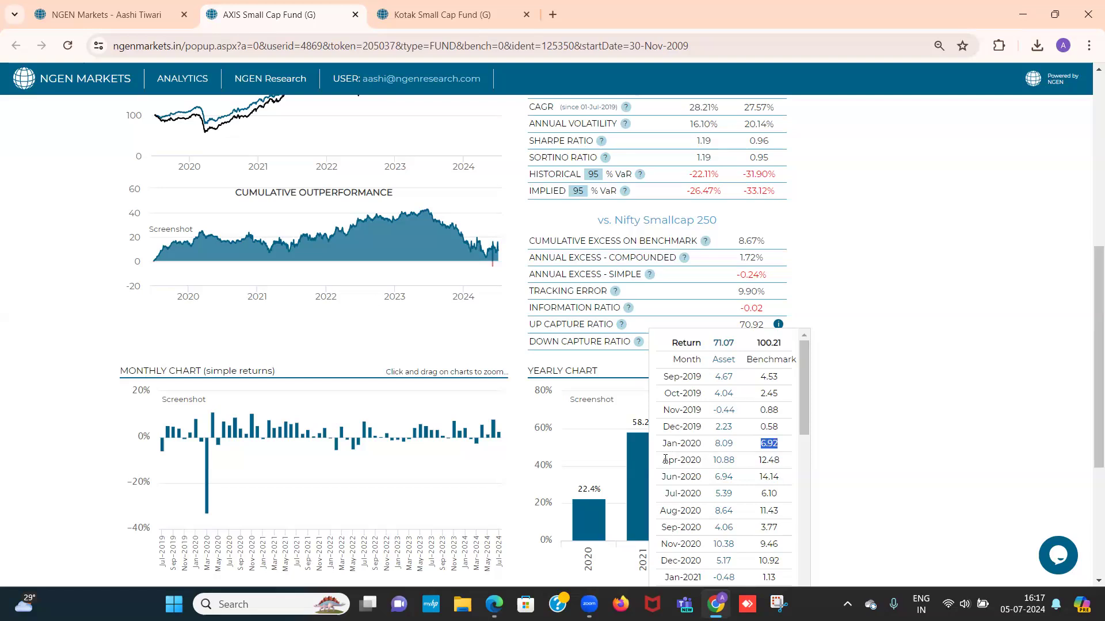
drag(662, 460, 707, 465)
drag(711, 347, 738, 350)
double_click(758, 344)
click(847, 311)
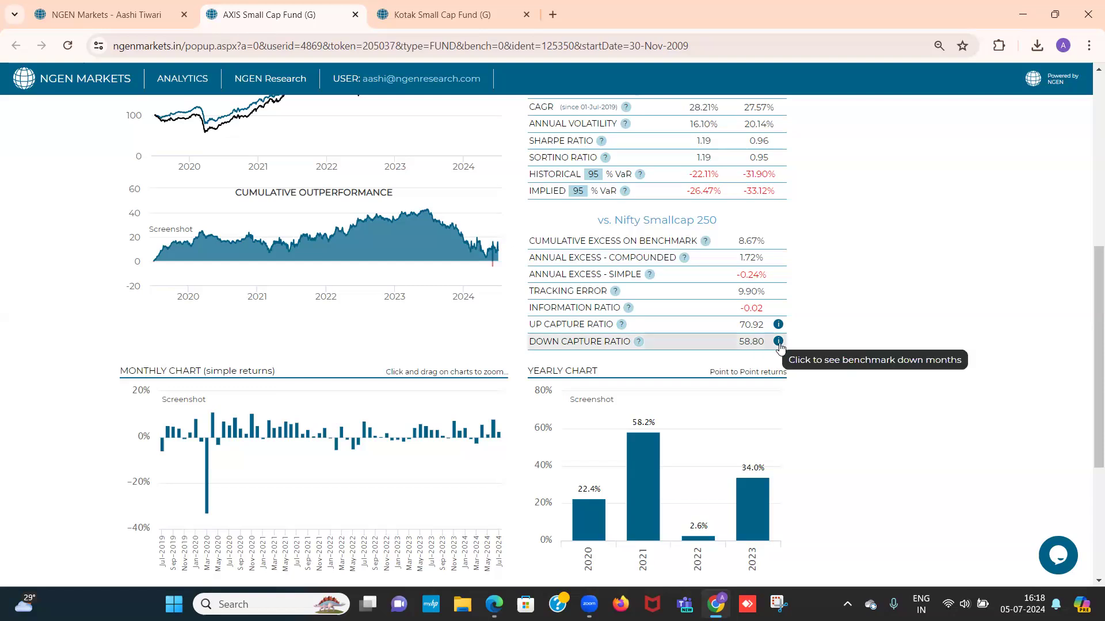
Show the down capture breakdown, compare fund and benchmark returns for Feb-2020, Mar-2020 and the overall Return row, then close it
click(778, 341)
scroll(860, 327, down, 1)
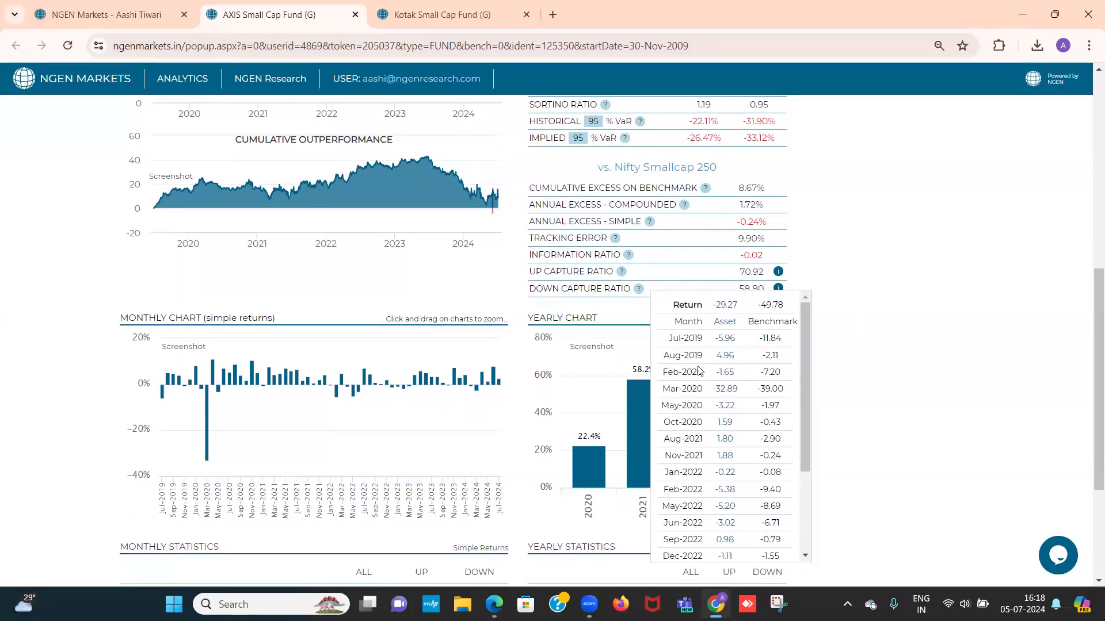
drag(667, 373, 777, 374)
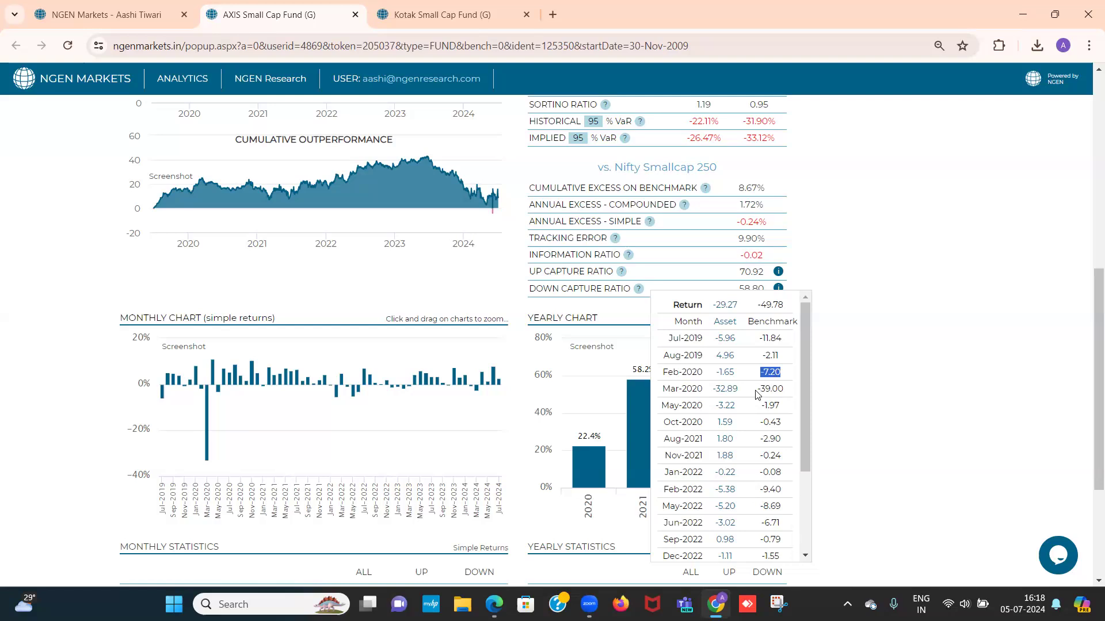
drag(756, 390, 773, 391)
drag(713, 308, 727, 309)
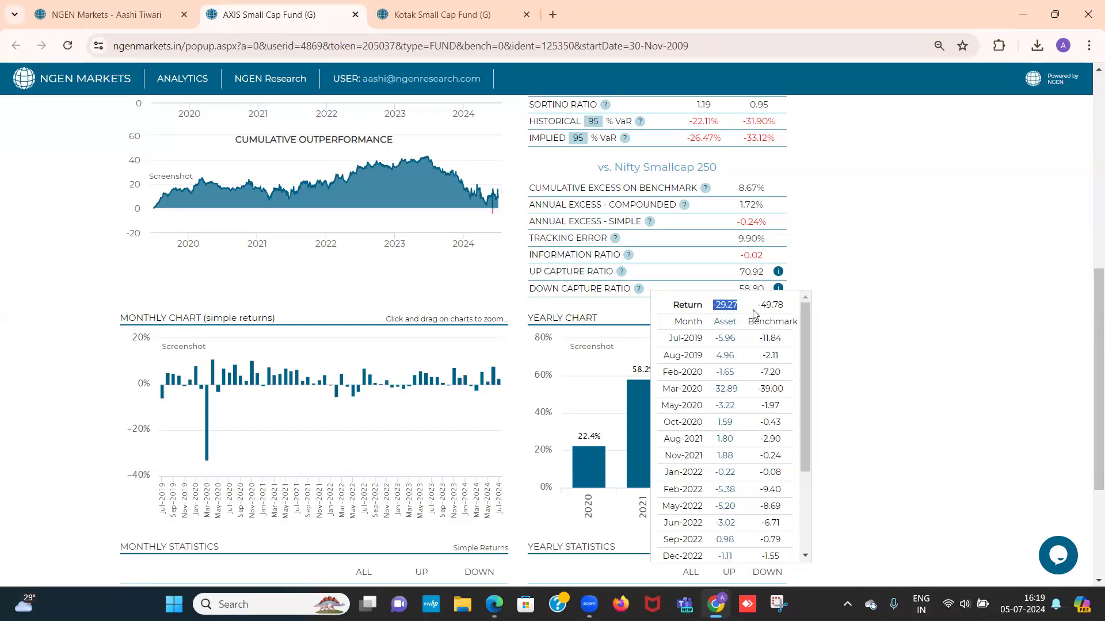
drag(756, 309, 779, 310)
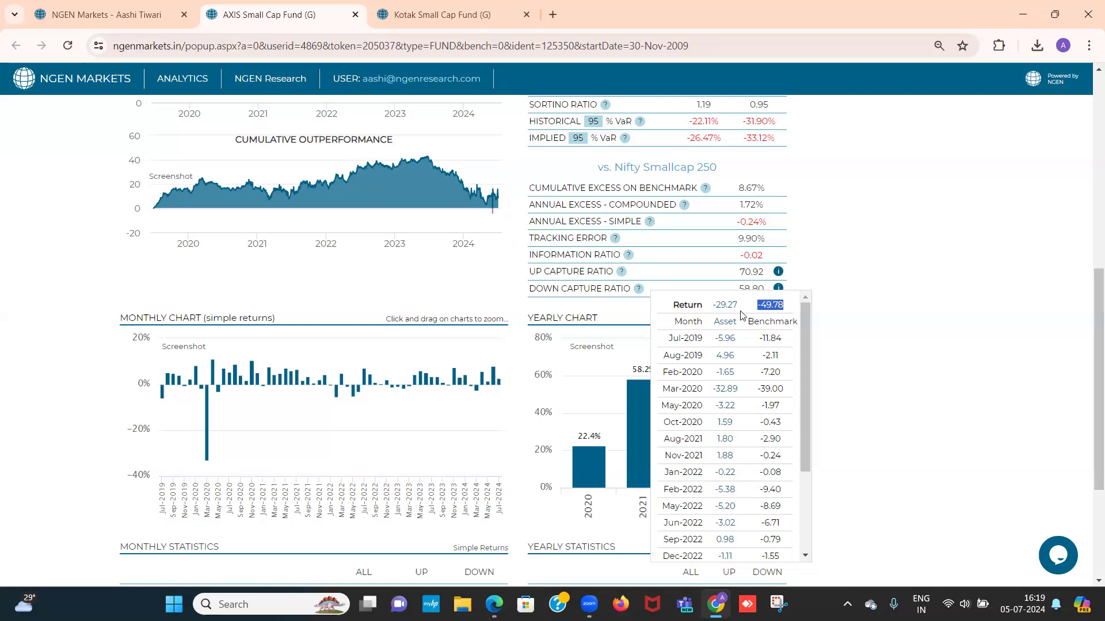
click(827, 299)
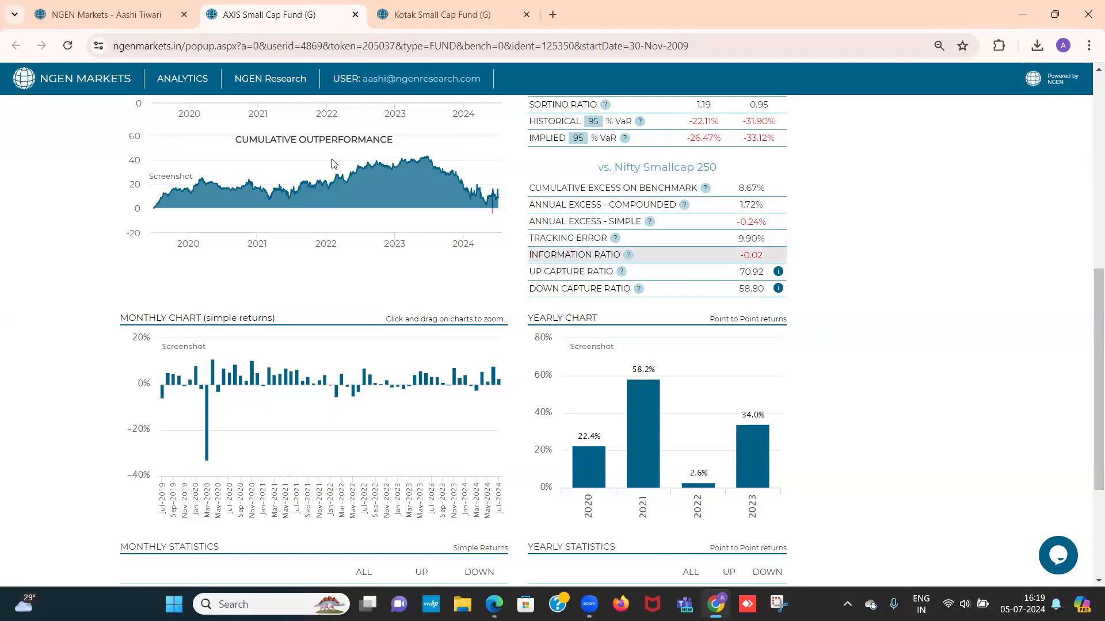
Return to the fund comparison and examine the holdings columns for equity share, number of holdings, market-cap split and valuation ratios
click(164, 5)
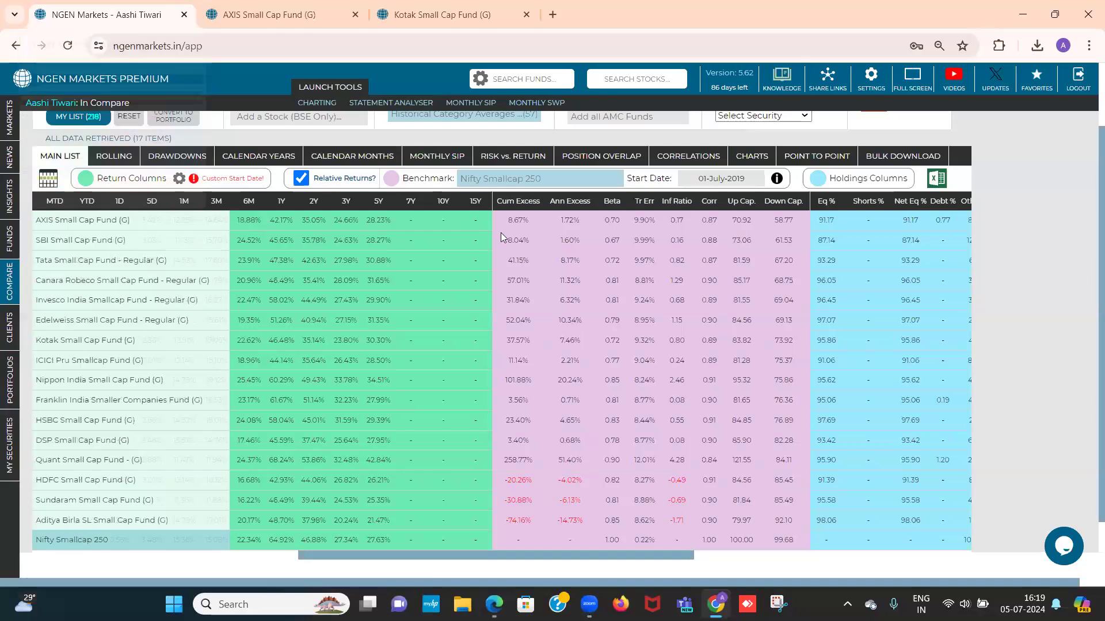
scroll(841, 344, right, 5)
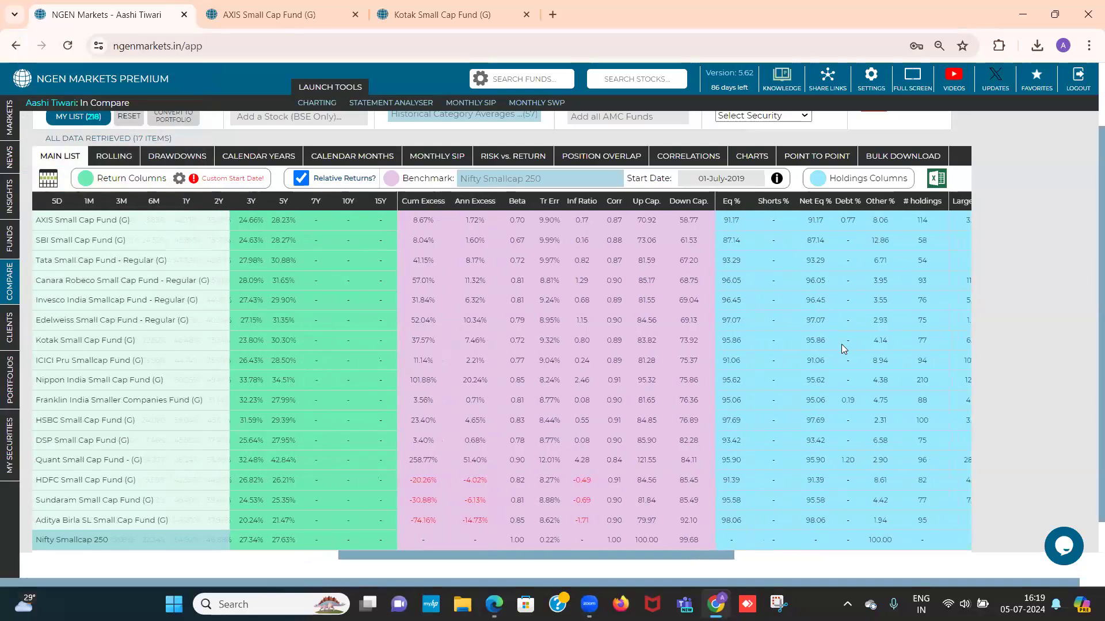
scroll(841, 345, right, 5)
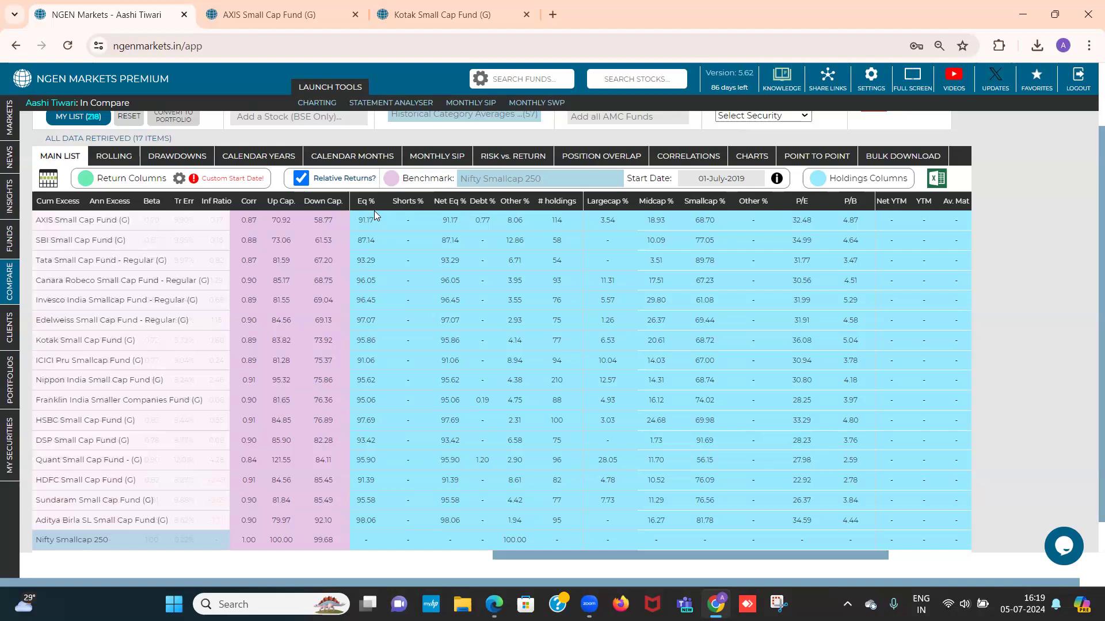
Open the compared funds' rolling returns and sort them by highest return, then by positive-return percentage, both in descending order
click(118, 157)
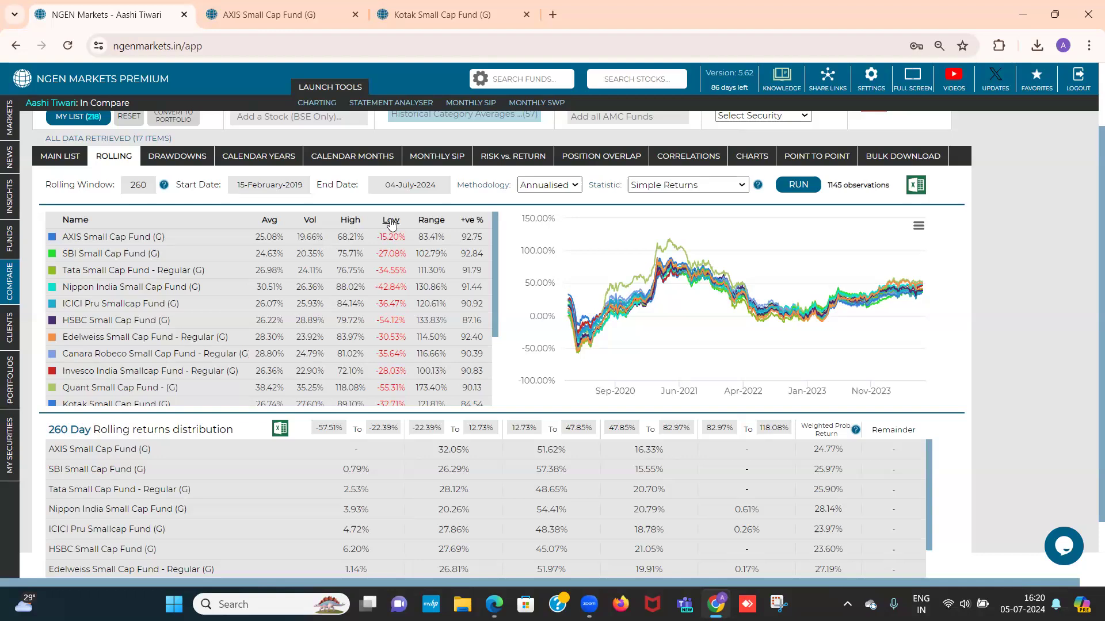
click(352, 221)
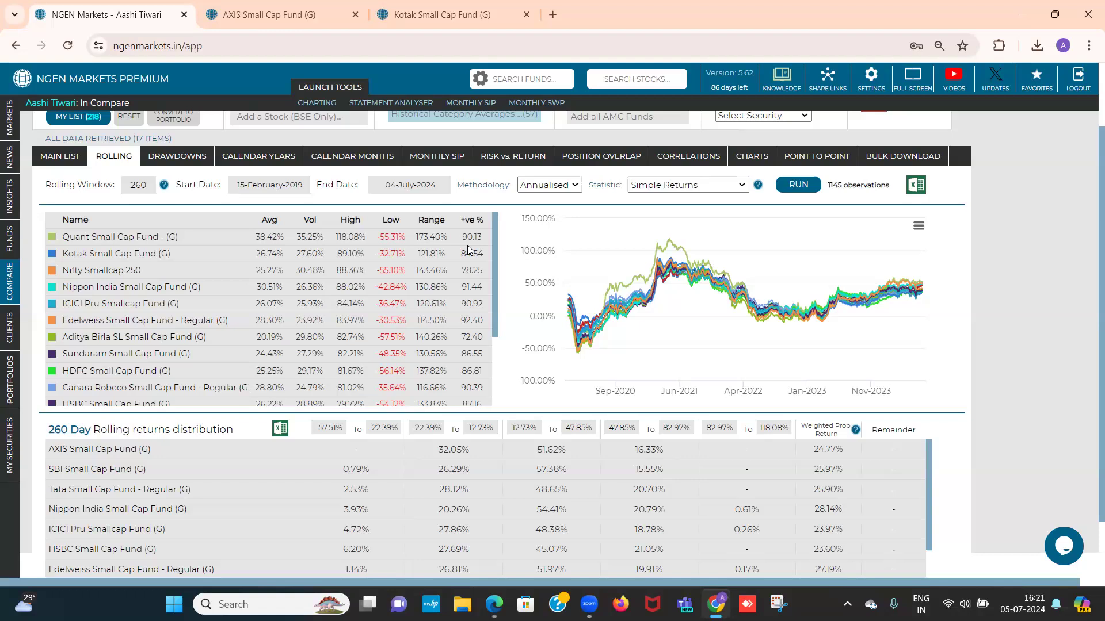
click(470, 221)
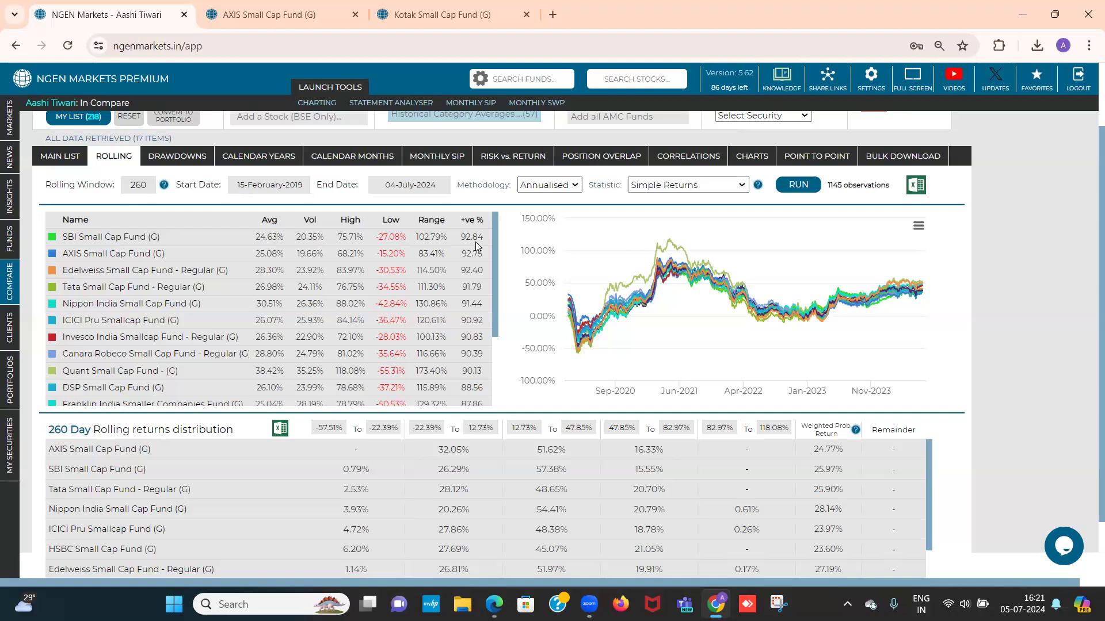
Rerun the rolling returns with a 520-day window and review the statistics of the compared funds
click(152, 184)
key(BackSpace)
key(BackSpace)
key(BackSpace)
text(520)
click(791, 184)
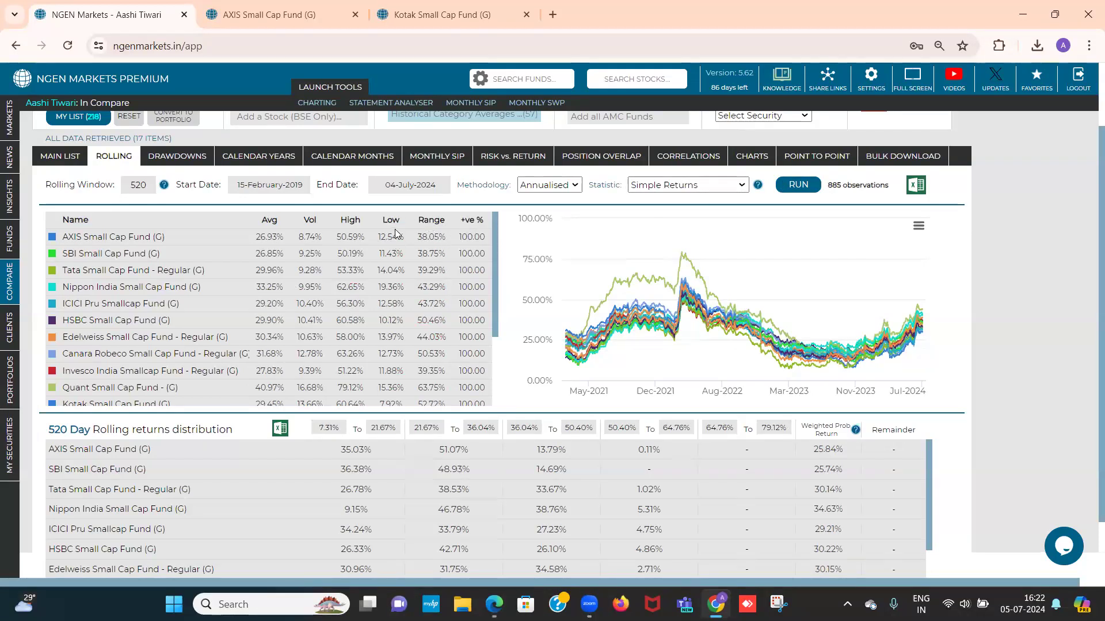
scroll(395, 247, down, 1)
scroll(395, 247, down, 5)
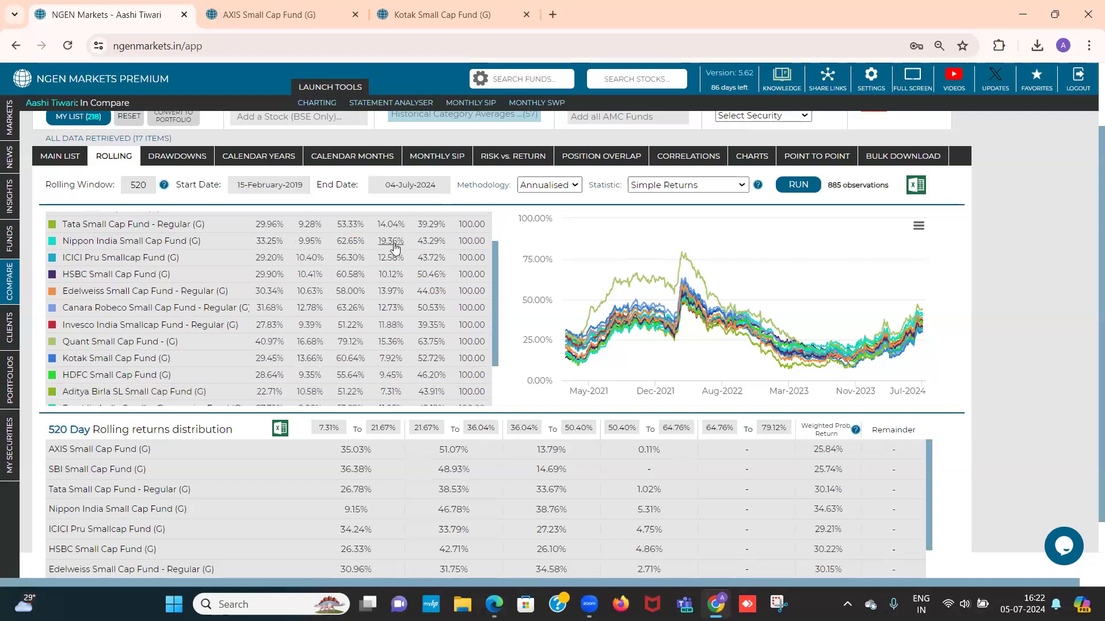
scroll(395, 247, up, 6)
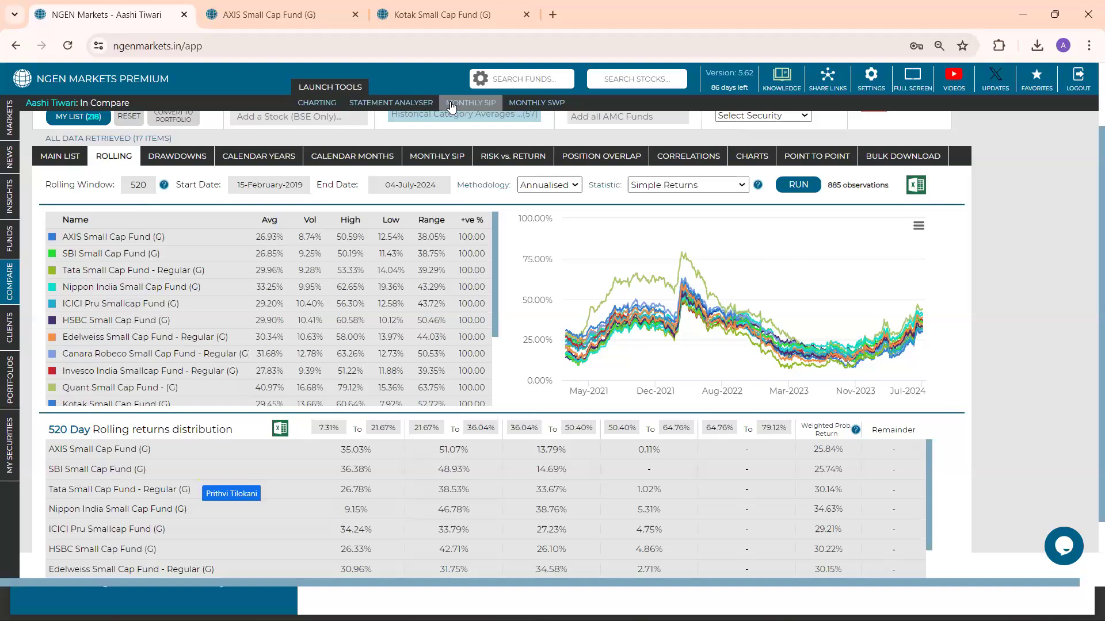
Go to the Kotak Small Cap Fund page and examine its rolling returns analysis for the 260, 520 and 780-day periods
click(460, 12)
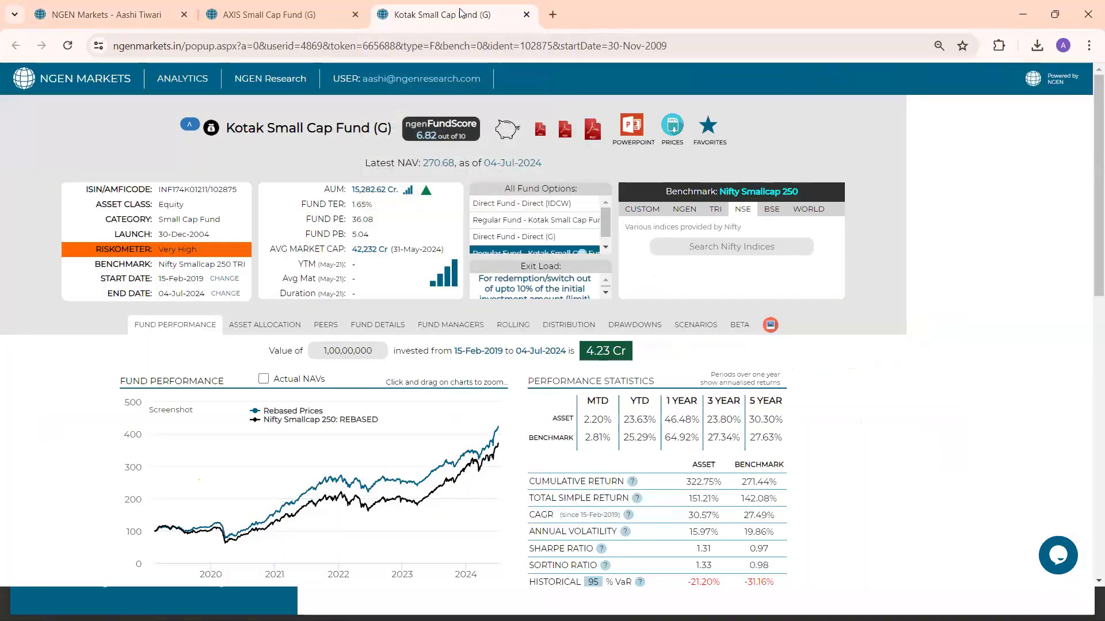
scroll(415, 225, down, 2)
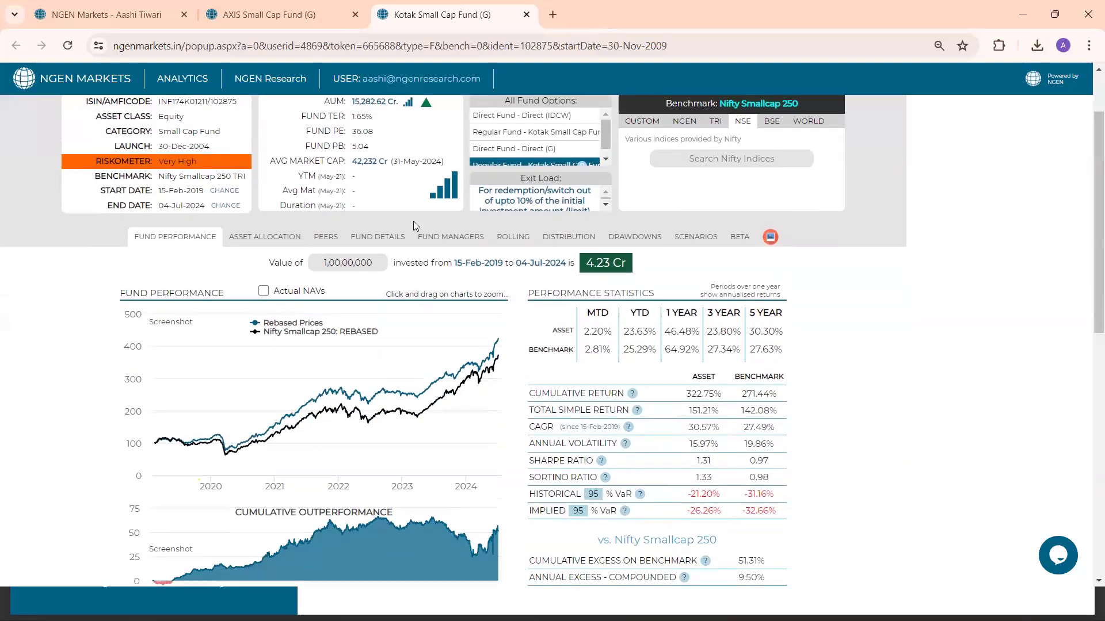
click(522, 237)
scroll(523, 237, down, 1)
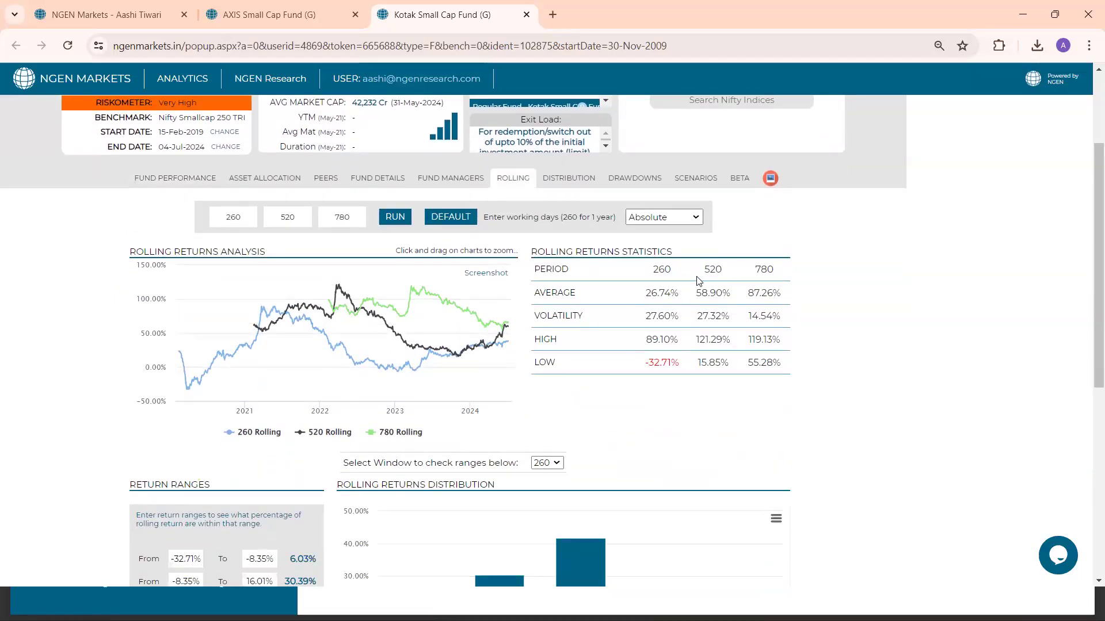
Review the fund's absolute 520-day rolling statistics, switch the methodology to Annualised and check the 520-day high and low
drag(698, 280, 729, 271)
drag(696, 299, 730, 304)
drag(697, 318, 727, 318)
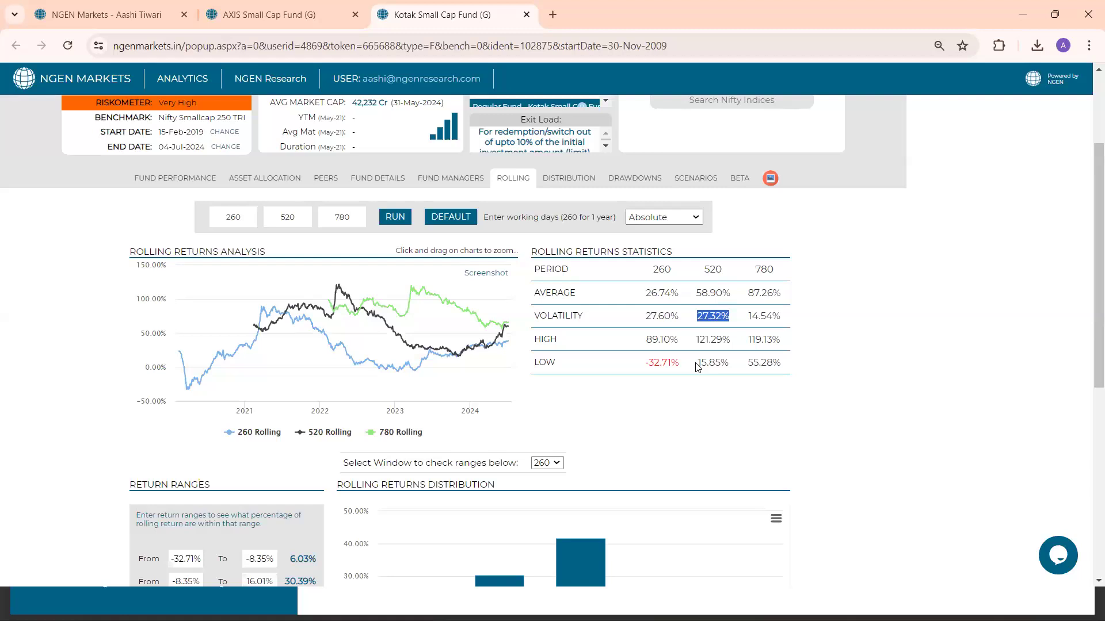
click(676, 224)
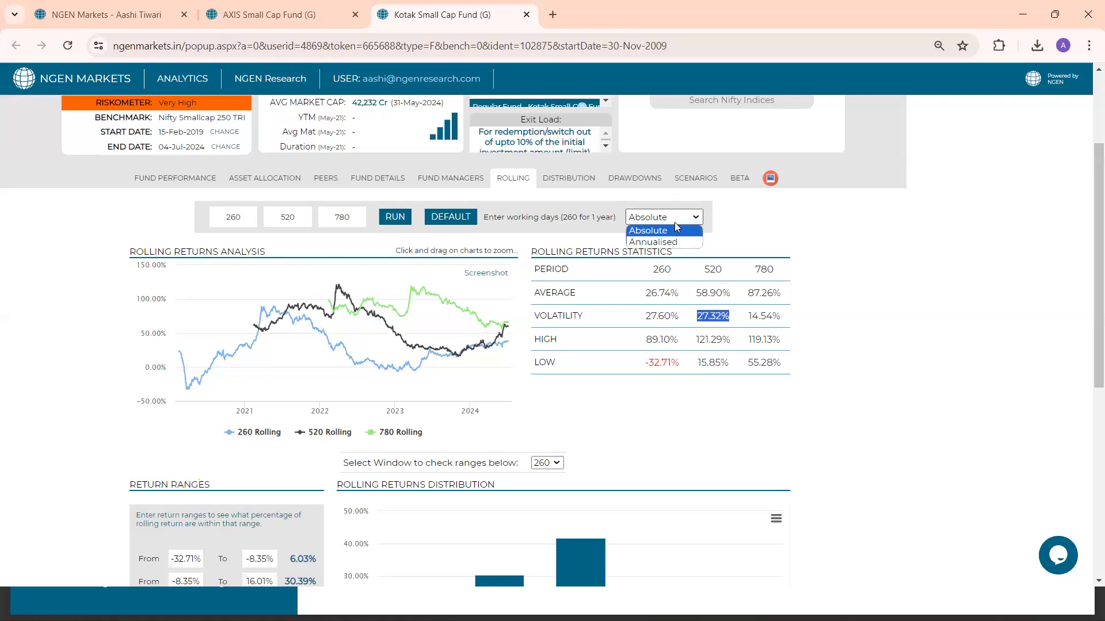
click(677, 242)
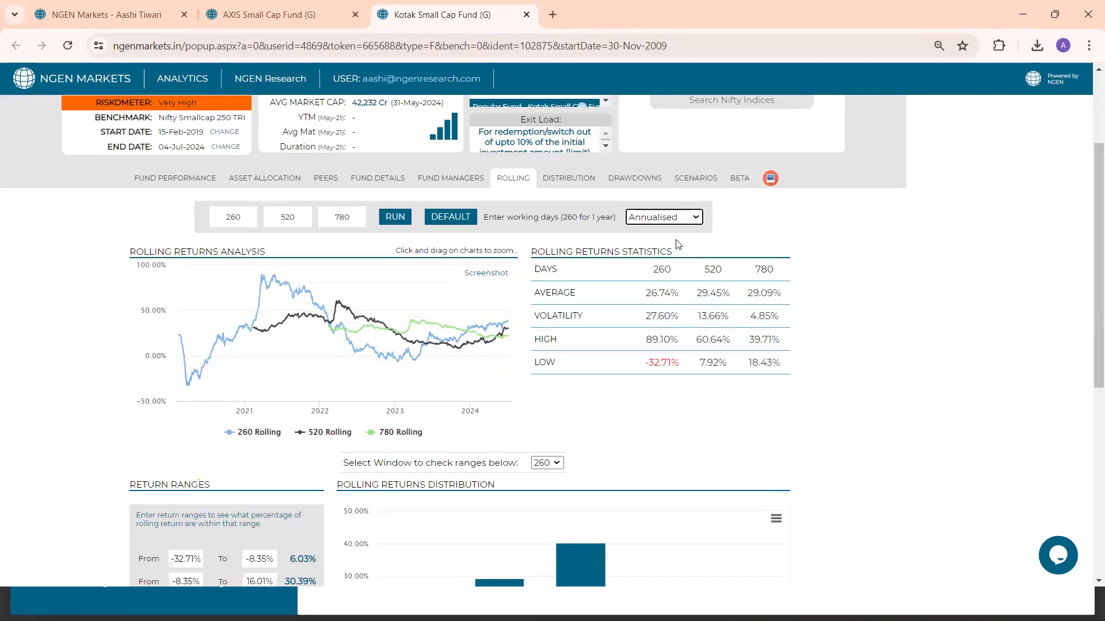
drag(694, 343, 731, 345)
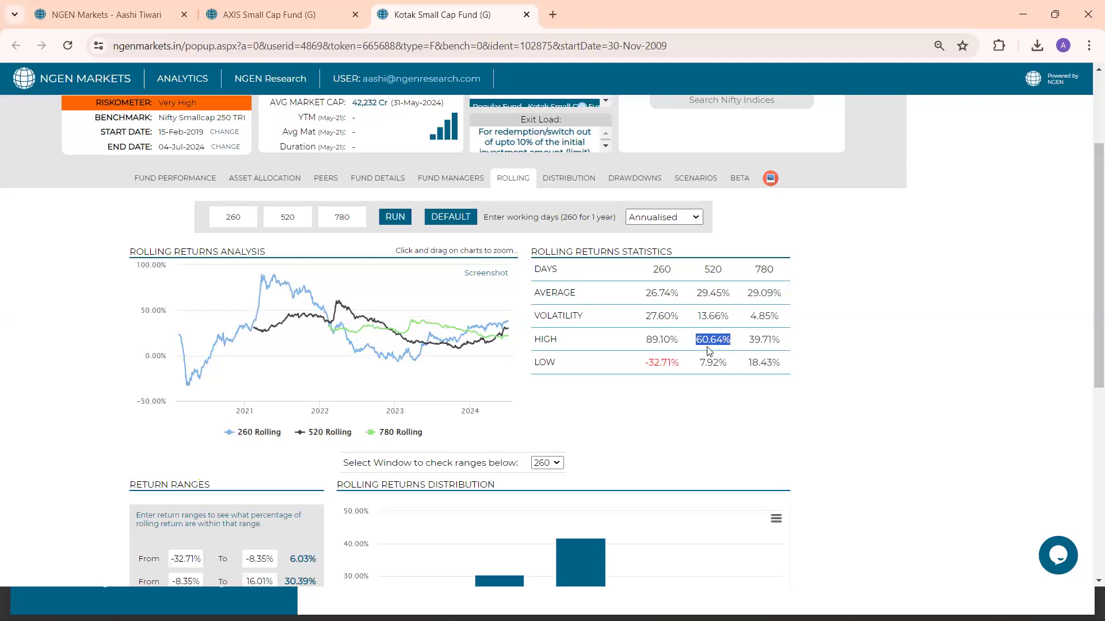
drag(698, 367, 725, 368)
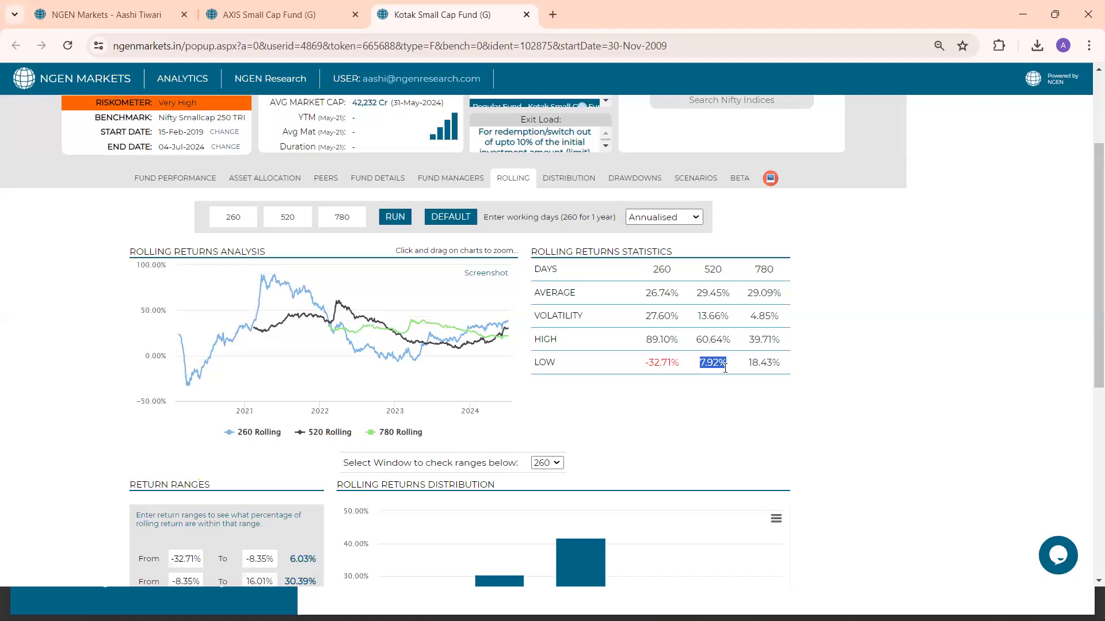
Show only the 520-day rolling line and zoom the chart on the early-2022 peak, reset it, and zoom on the late-2023 low
click(403, 434)
click(264, 433)
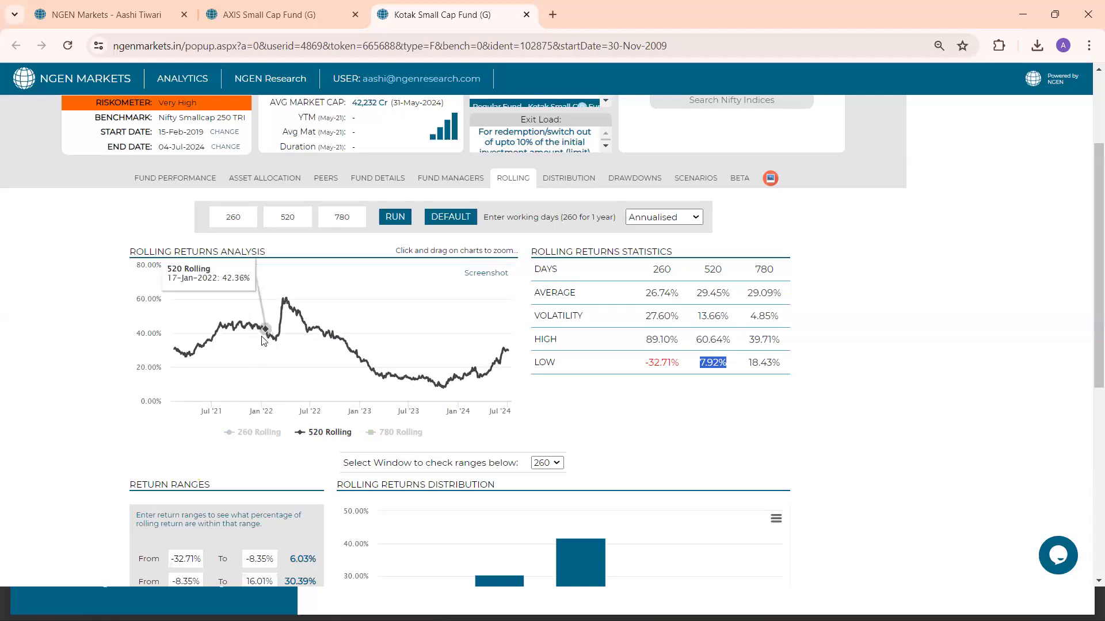
drag(268, 305, 306, 308)
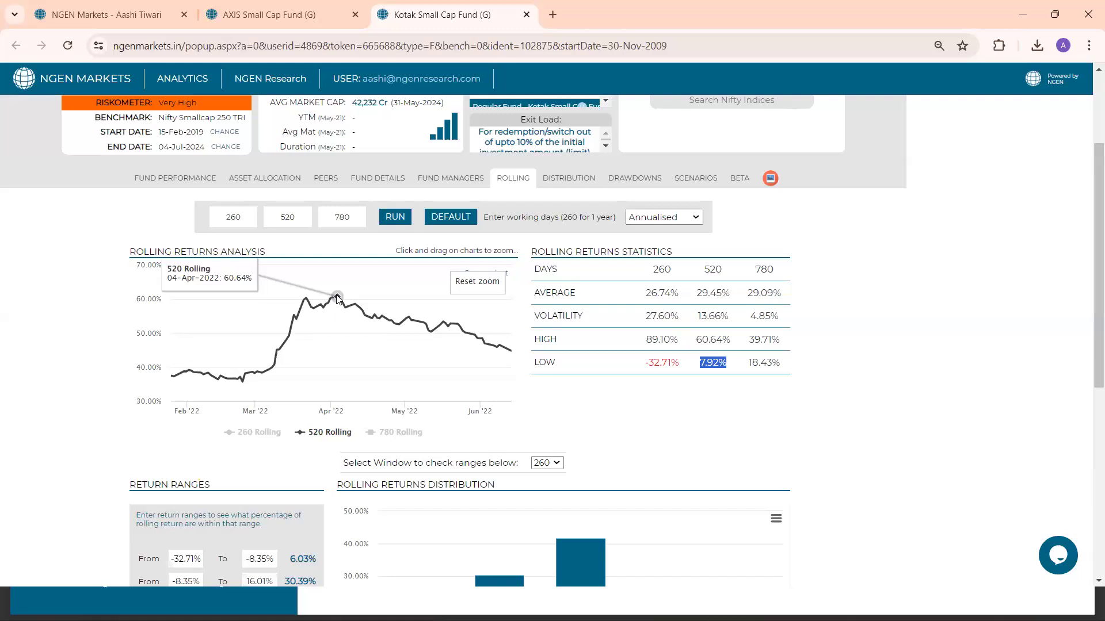
click(477, 283)
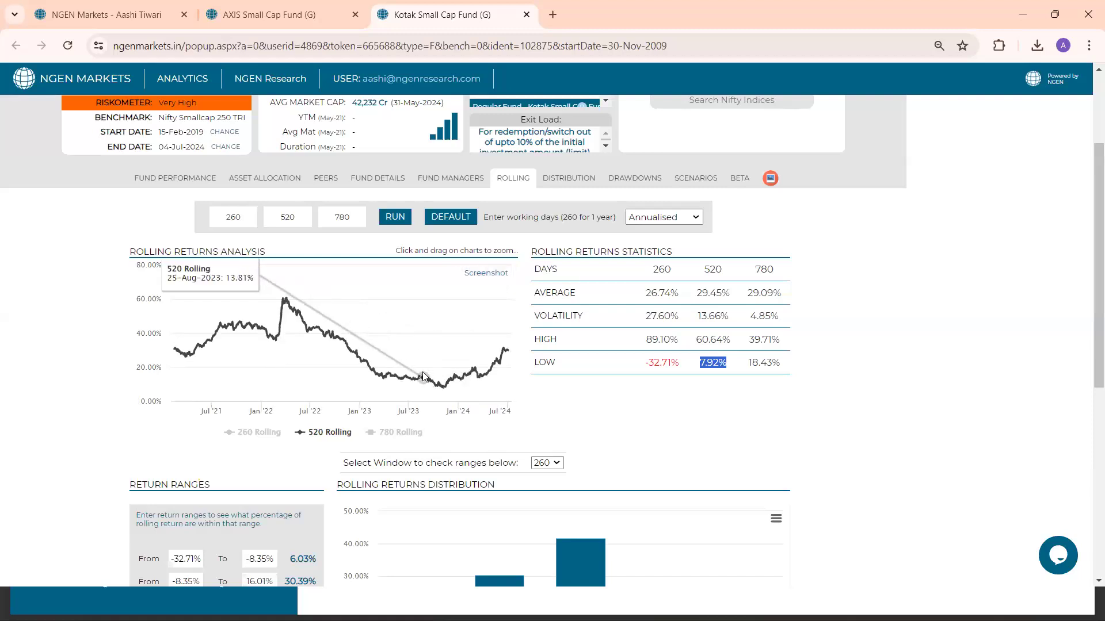
drag(422, 377, 467, 386)
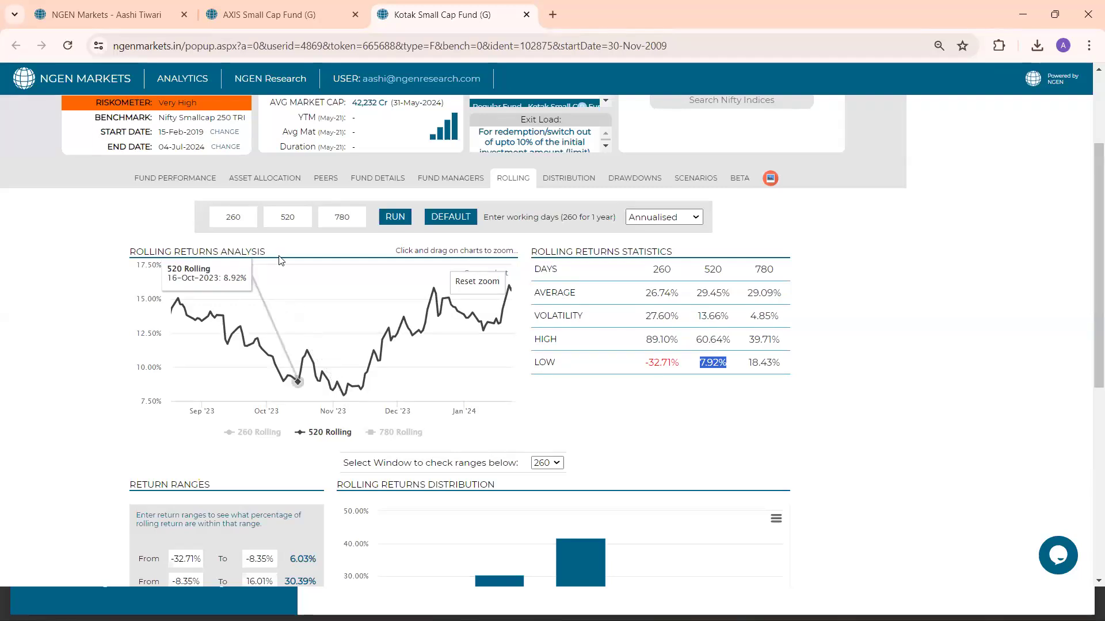
Return to the fund comparison and open its risk versus return chart with data labels shown
click(152, 5)
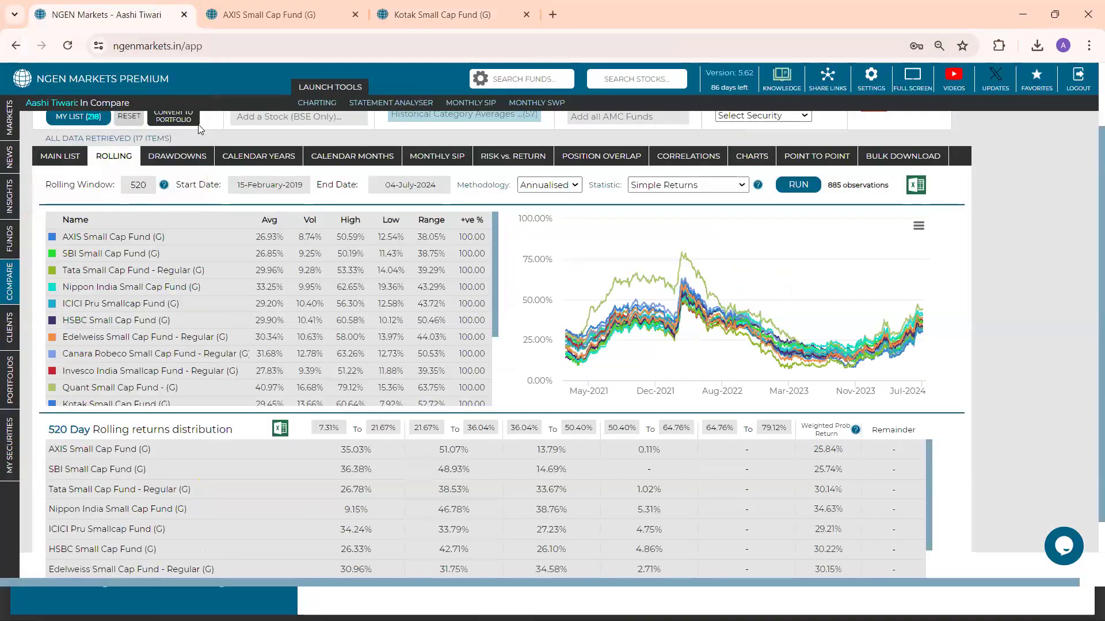
click(493, 164)
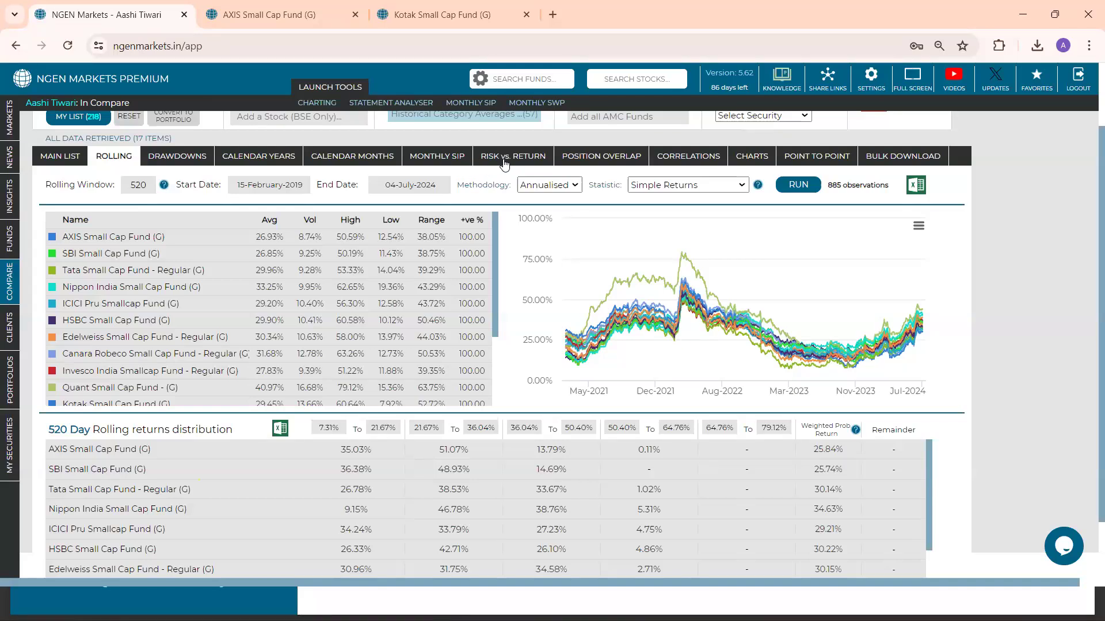
click(572, 211)
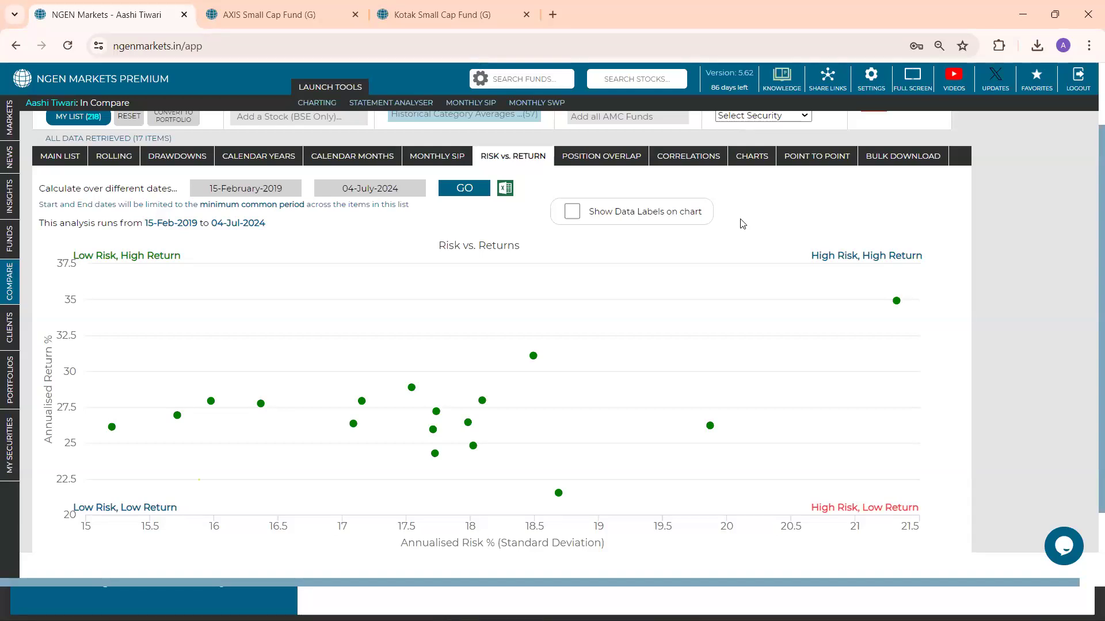
click(572, 212)
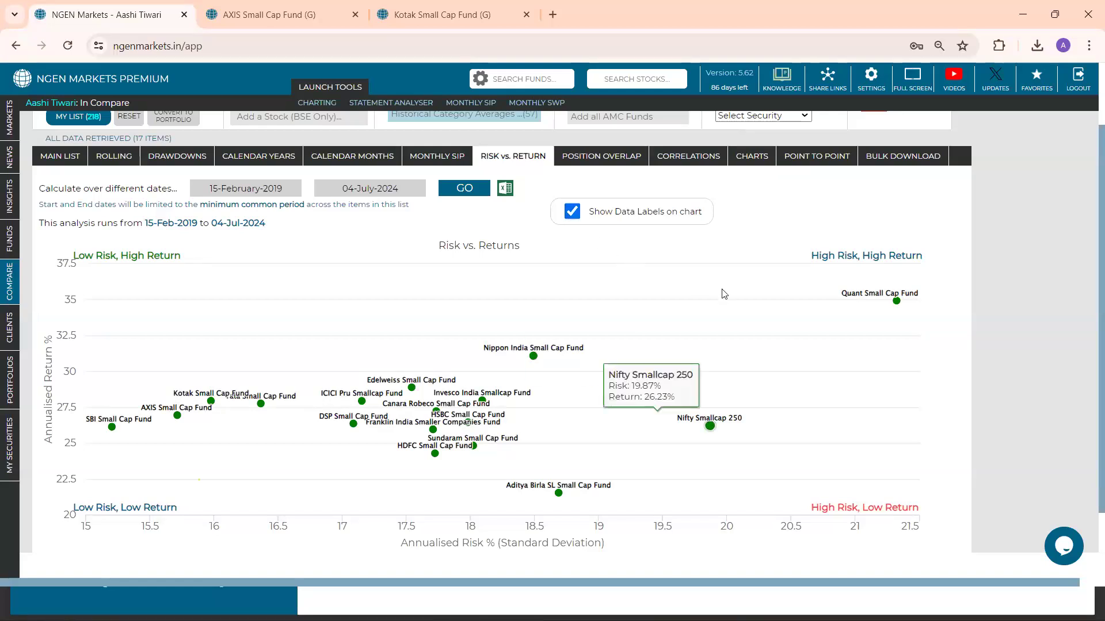
Compare the risk and return of the Nippon India, Quant and Aditya Birla SL small cap funds on the chart
mouse_move(573, 327)
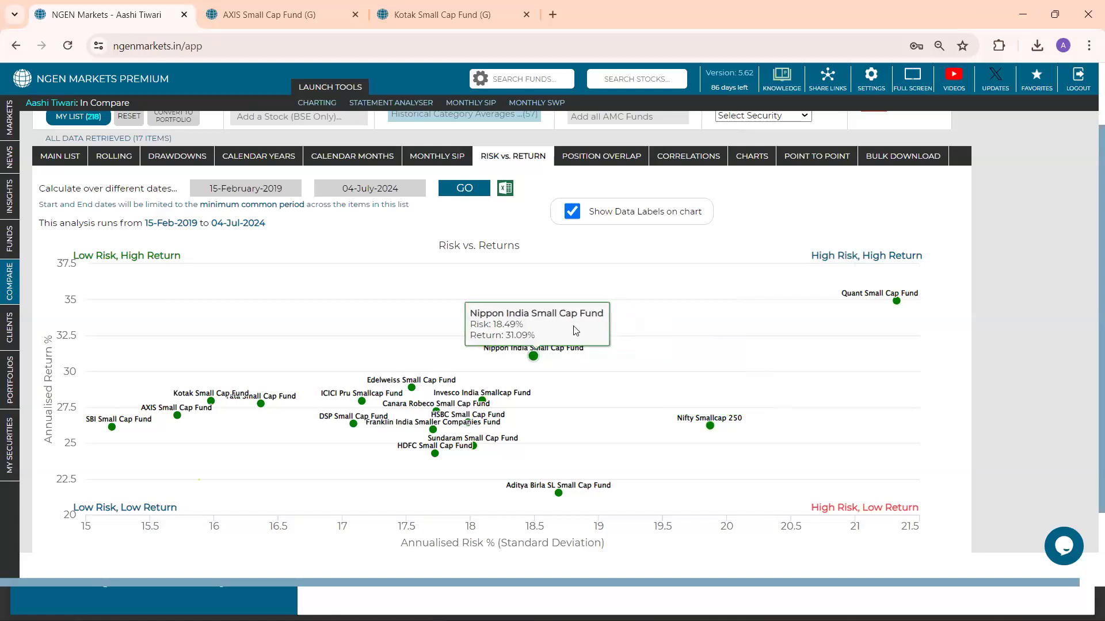
mouse_move(813, 312)
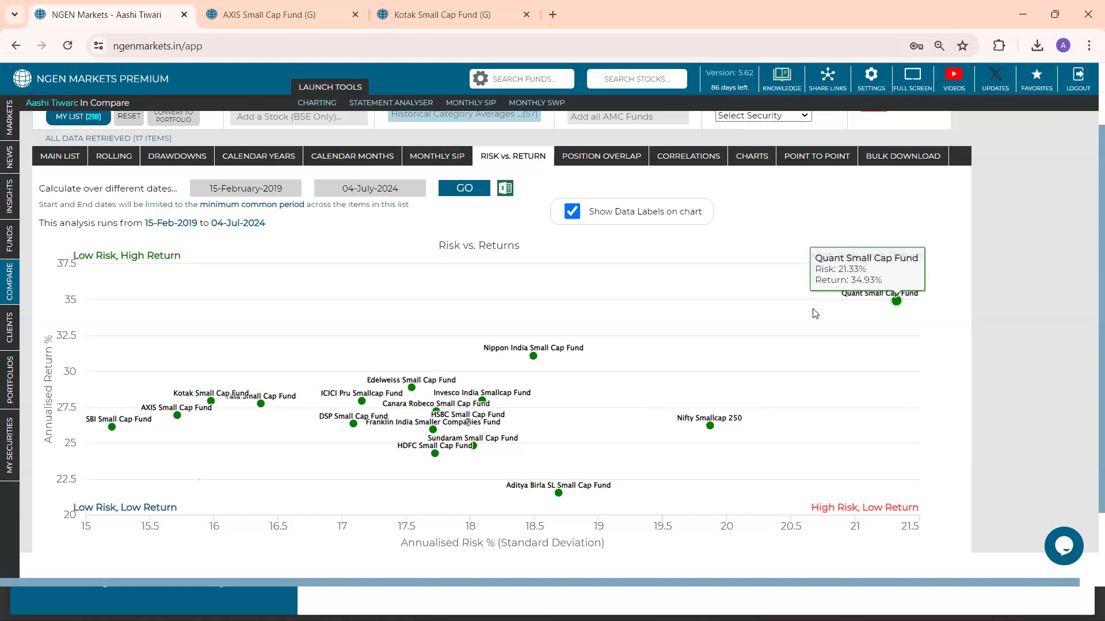
mouse_move(558, 348)
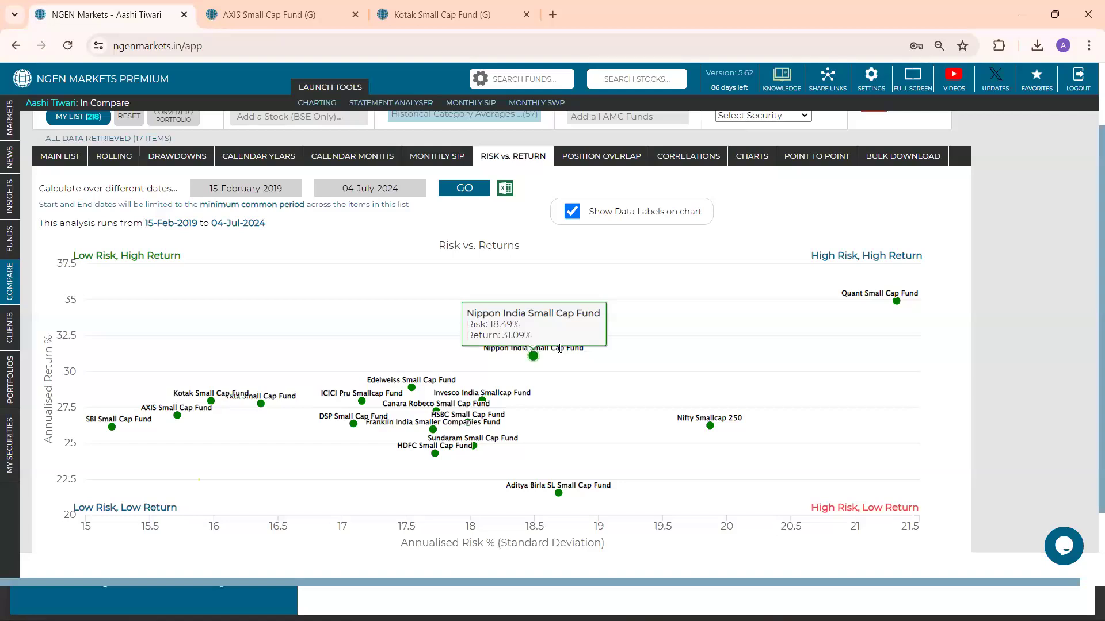
mouse_move(560, 434)
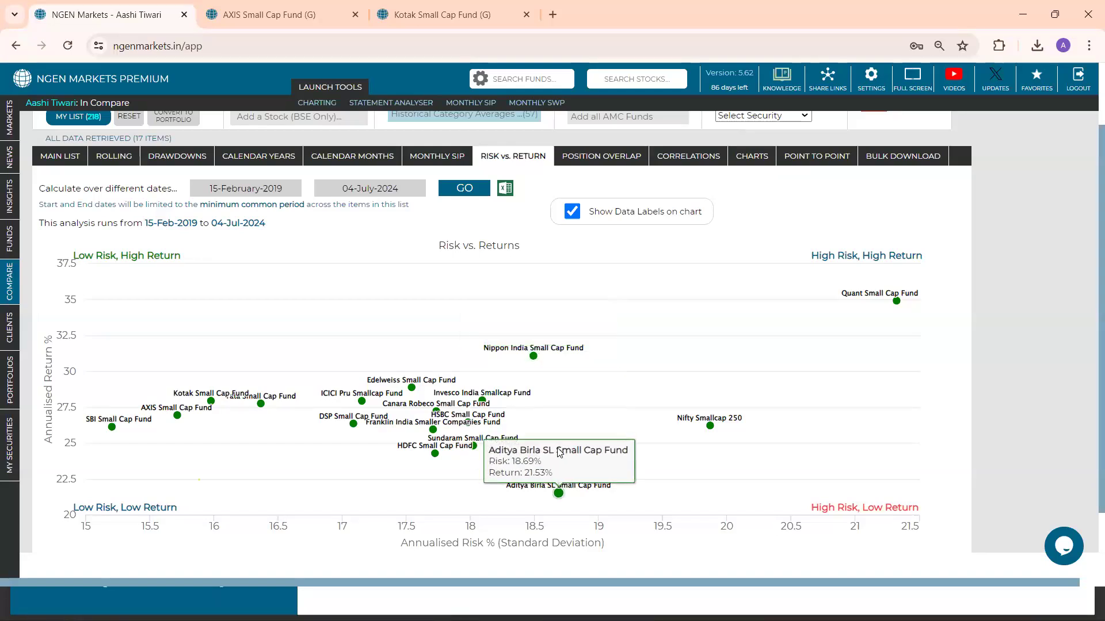
mouse_move(540, 383)
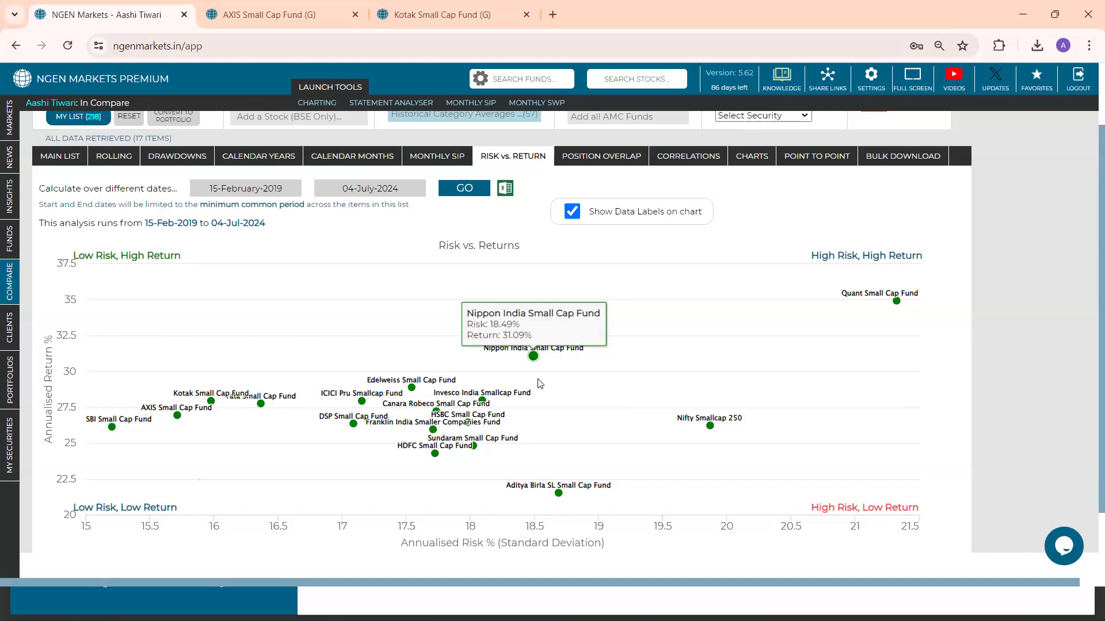
mouse_move(551, 459)
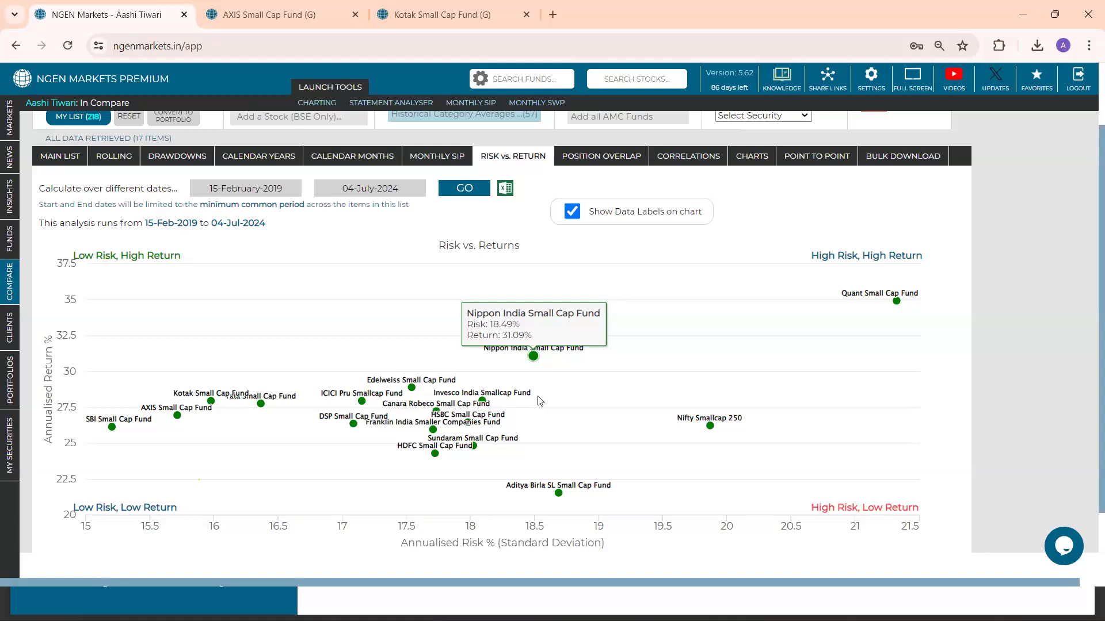
Open the position overlap matrix and bring up the common holdings of the Edelweiss and Invesco India small cap funds
click(598, 166)
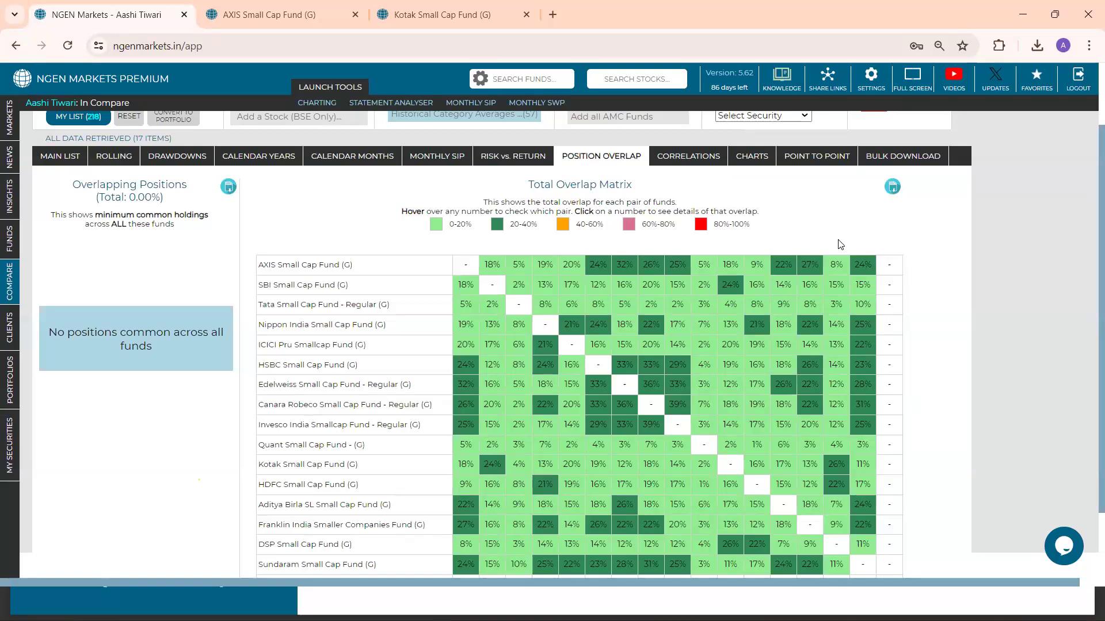
scroll(838, 244, down, 1)
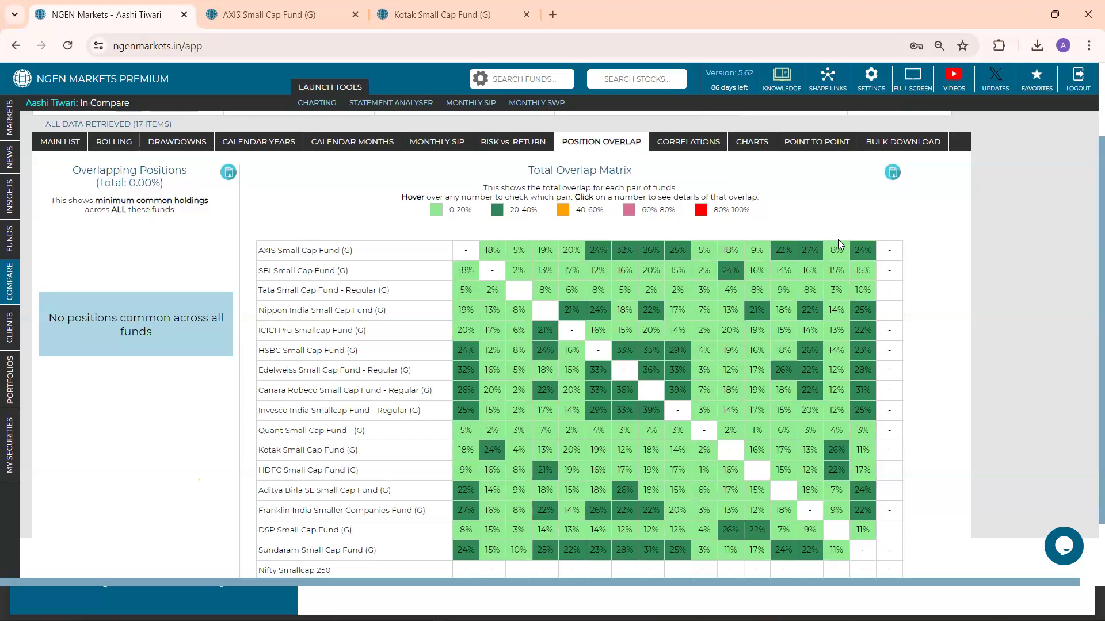
click(681, 379)
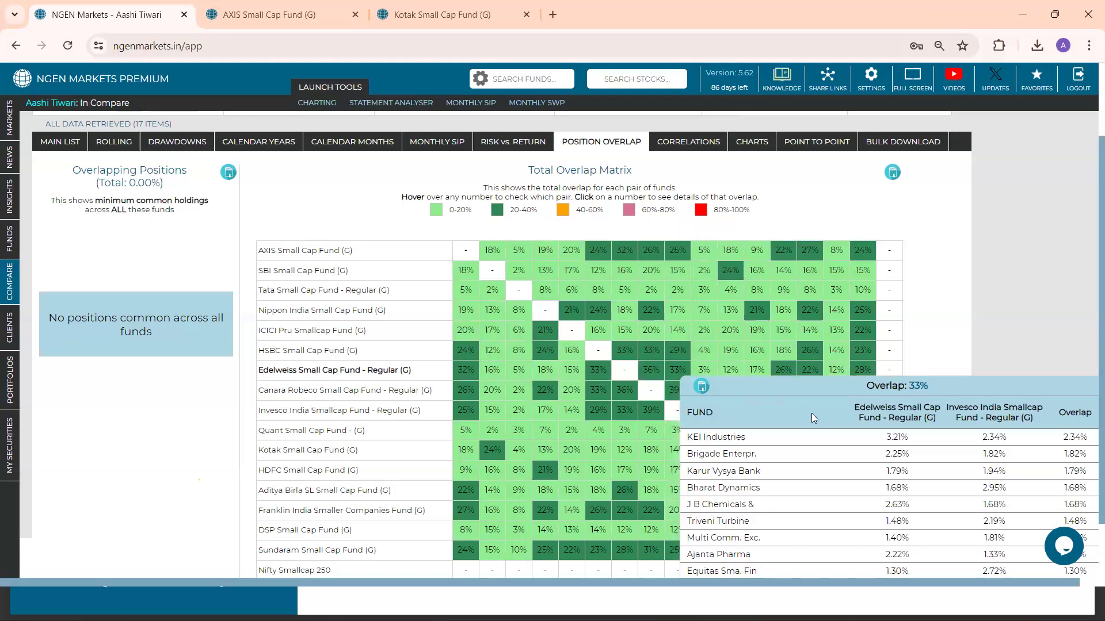
scroll(812, 416, down, 5)
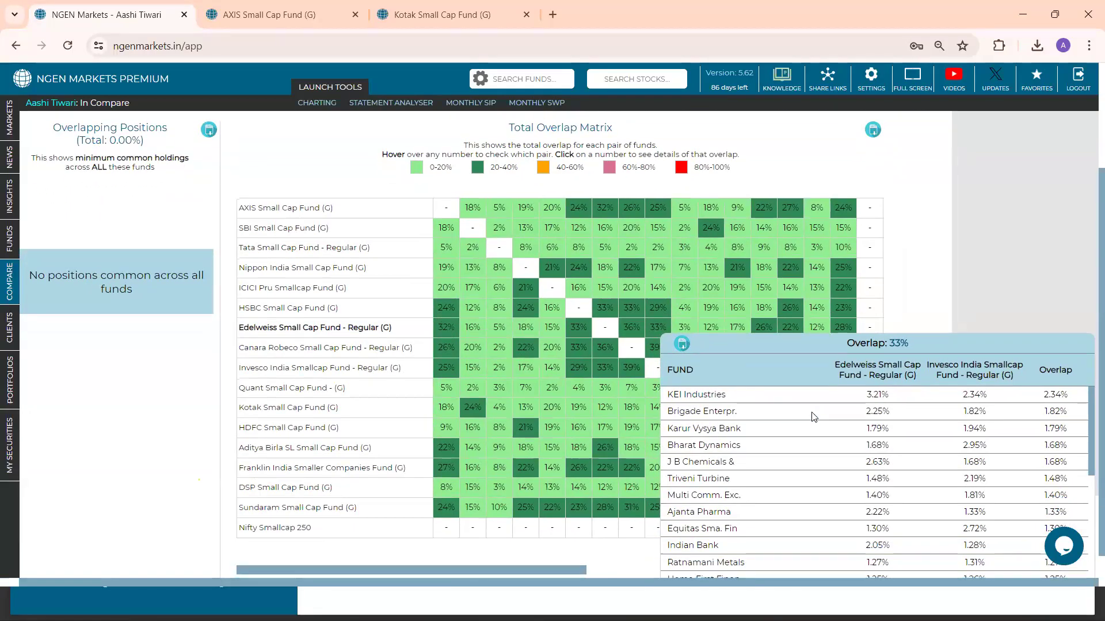
scroll(812, 416, up, 1)
scroll(949, 348, down, 1)
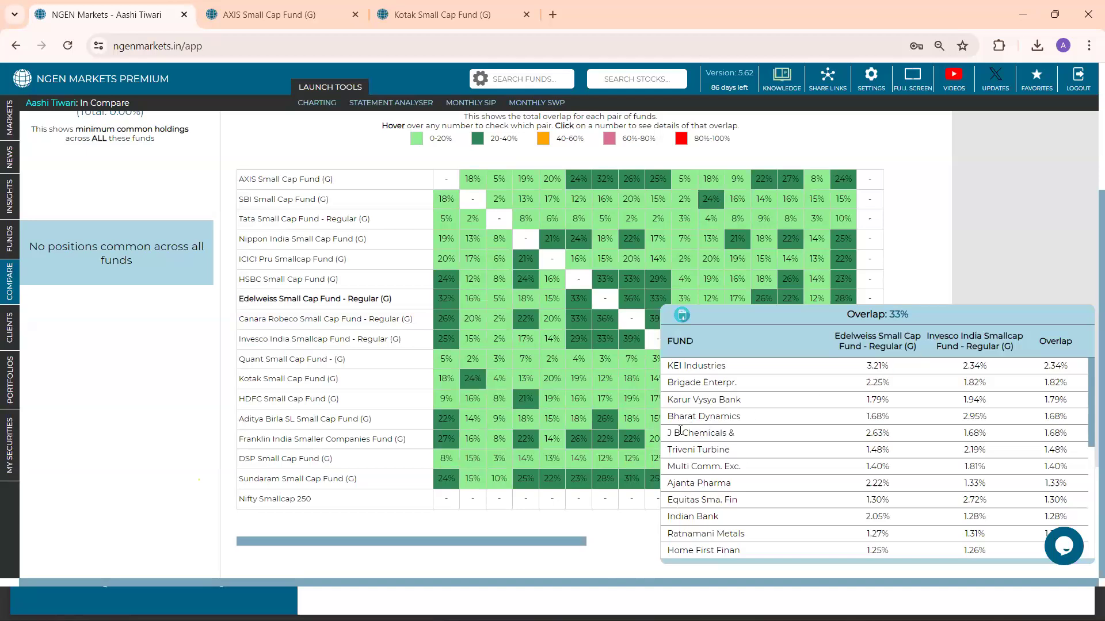
Examine the common holdings list, comparing both funds' weights and the overlap for J B Chemicals and BSE, and close it
drag(669, 433, 727, 433)
drag(865, 434, 883, 435)
drag(963, 434, 985, 434)
drag(1044, 433, 1063, 435)
scroll(989, 456, down, 3)
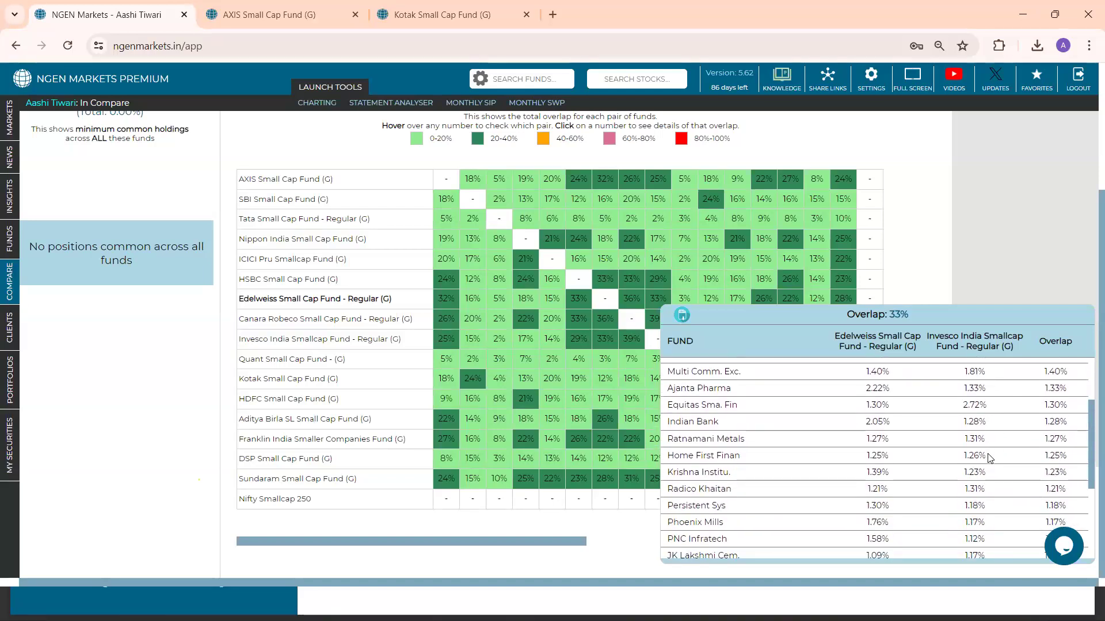
scroll(988, 456, down, 1)
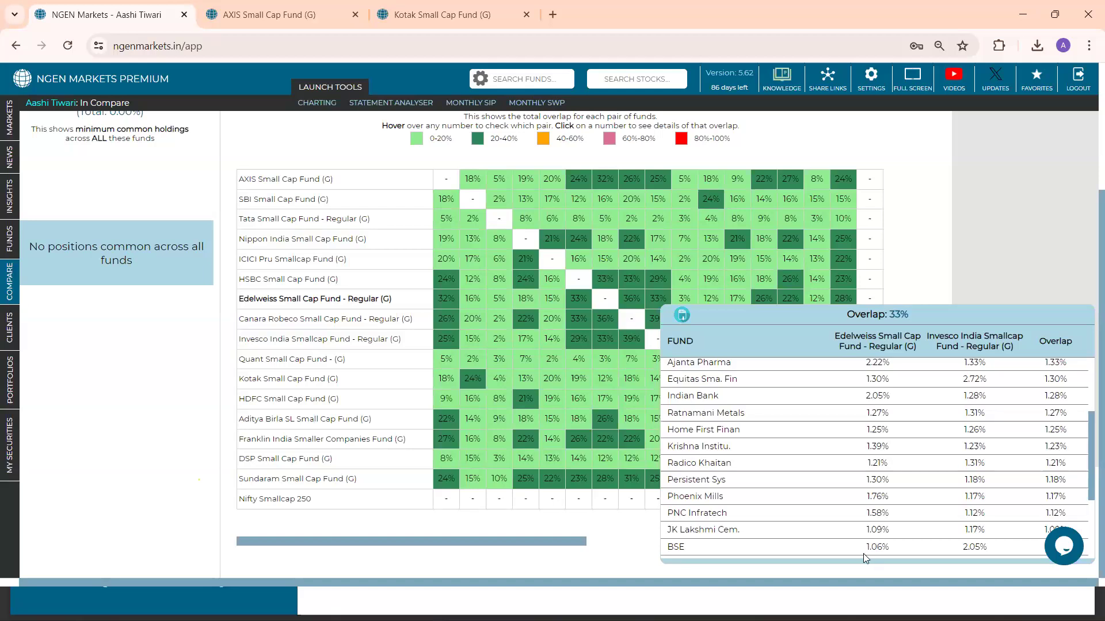
drag(864, 549, 890, 506)
click(892, 506)
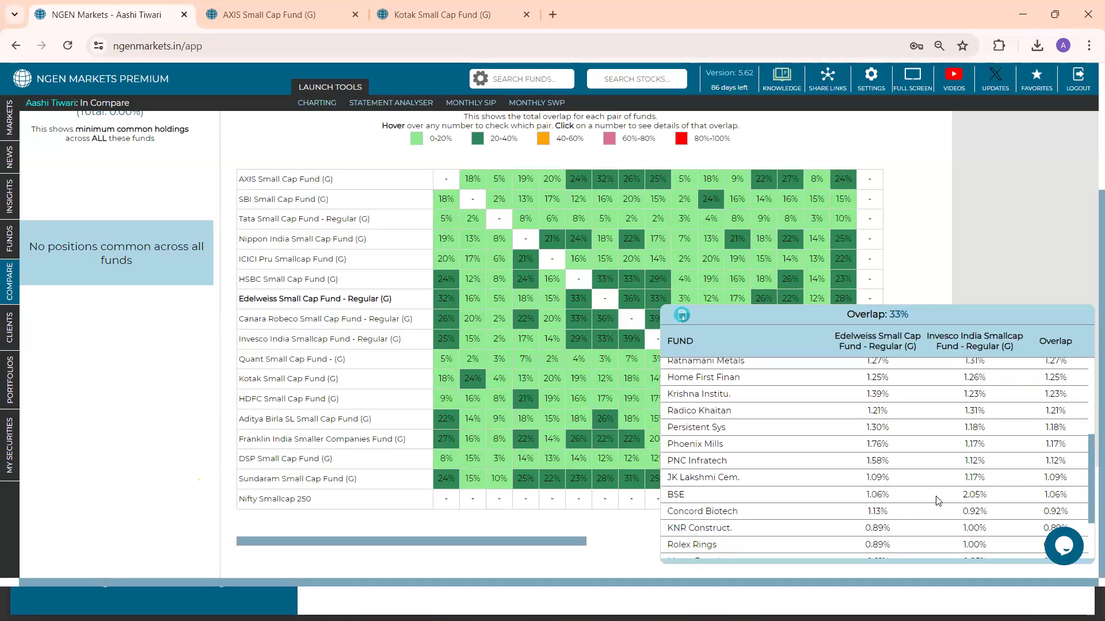
drag(958, 499, 981, 496)
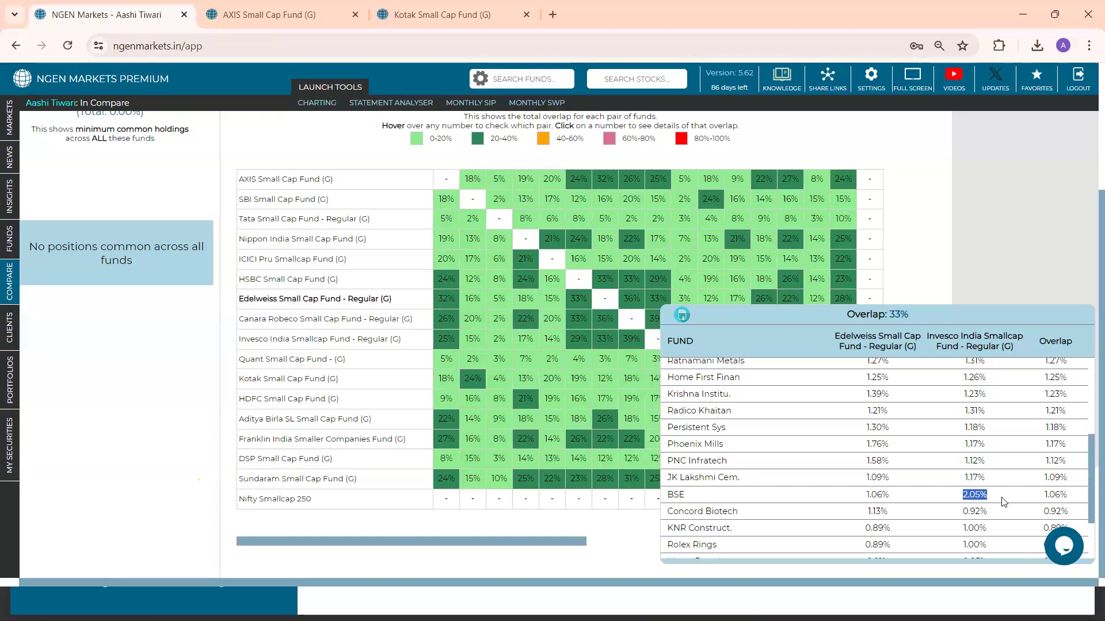
drag(1041, 496, 1064, 496)
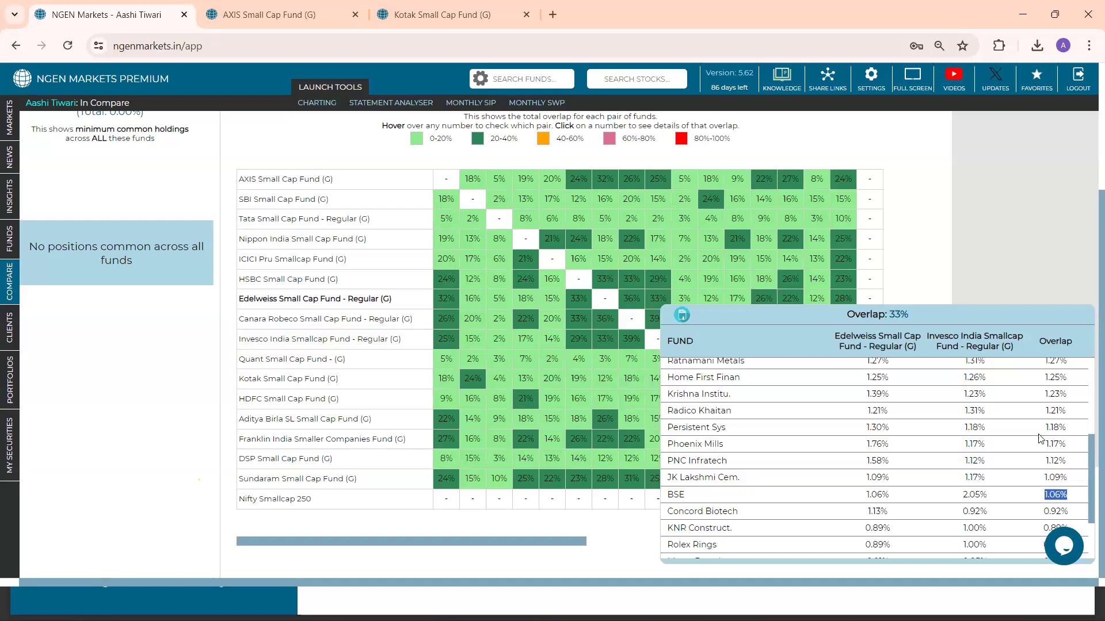
click(999, 280)
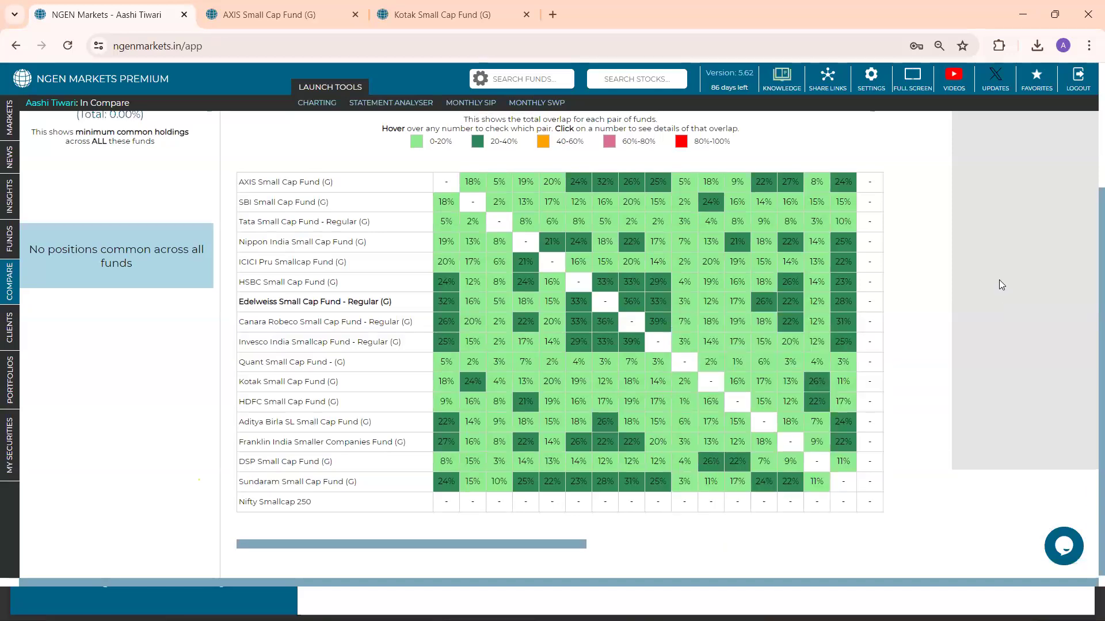
Run the monthly SIP comparison with an installment of 10000 and review the resulting XIRR and final values of the funds
scroll(999, 279, up, 2)
scroll(999, 279, down, 1)
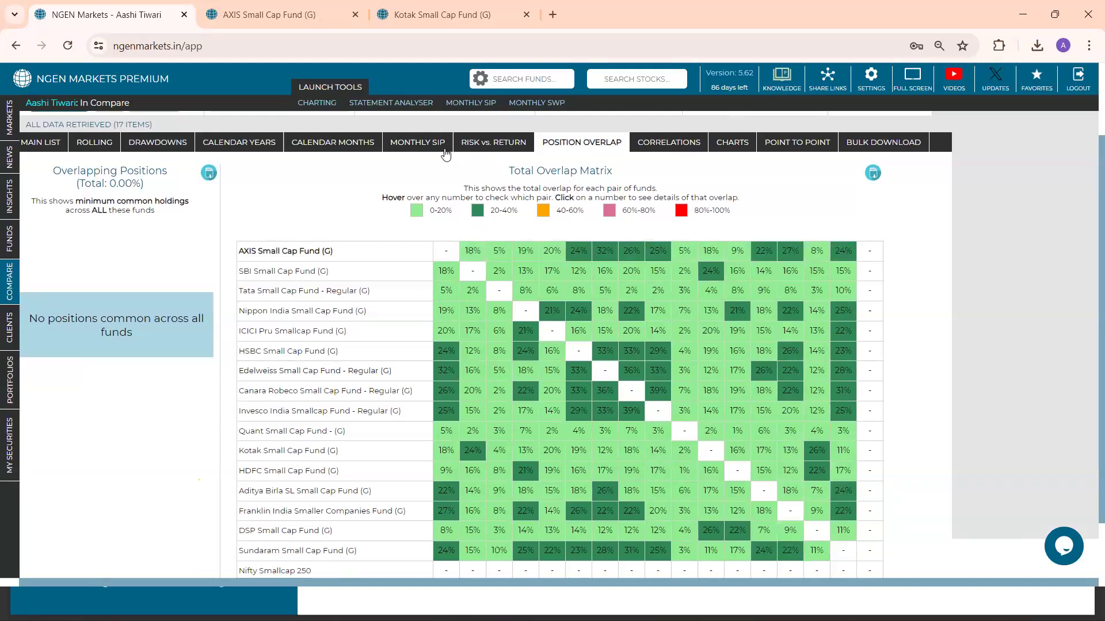
click(425, 149)
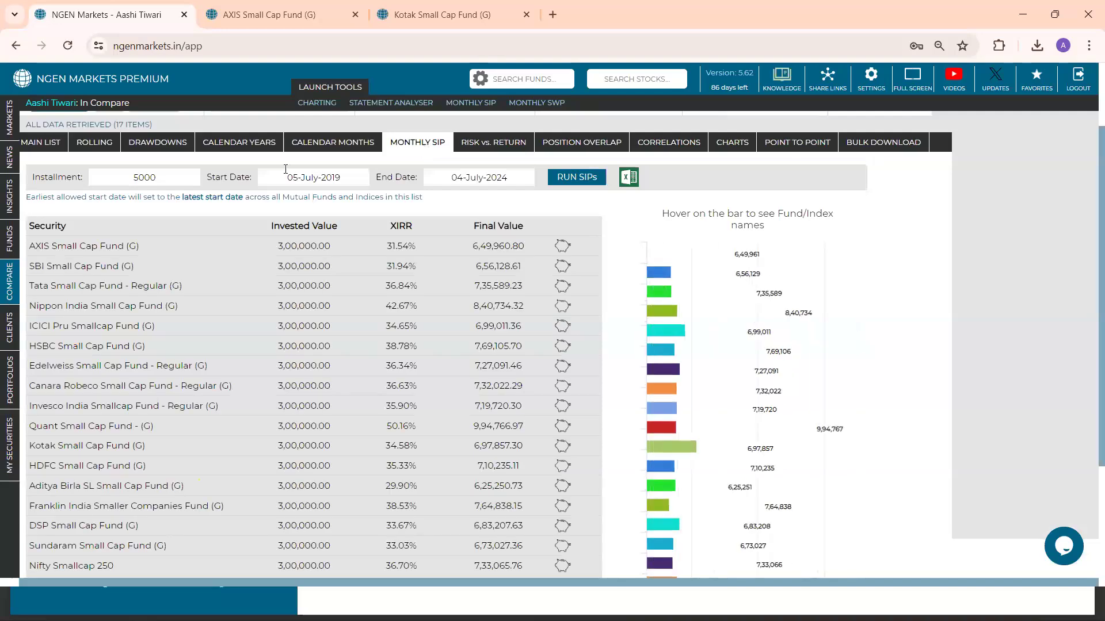
click(190, 181)
key(BackSpace)
key(BackSpace)
key(BackSpace)
key(BackSpace)
text(10000)
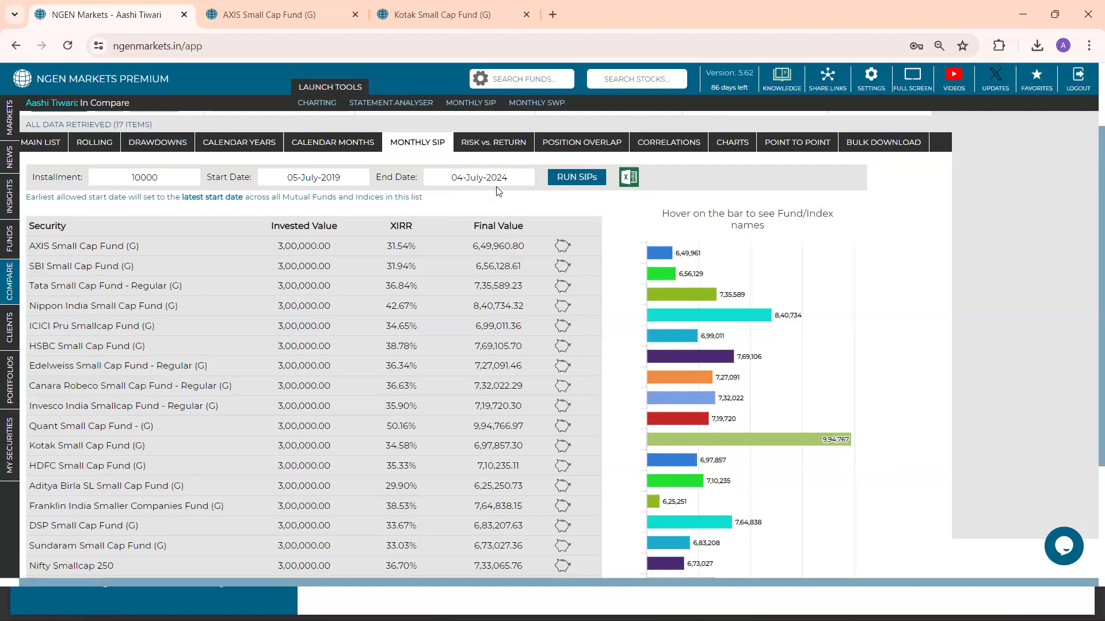
click(563, 179)
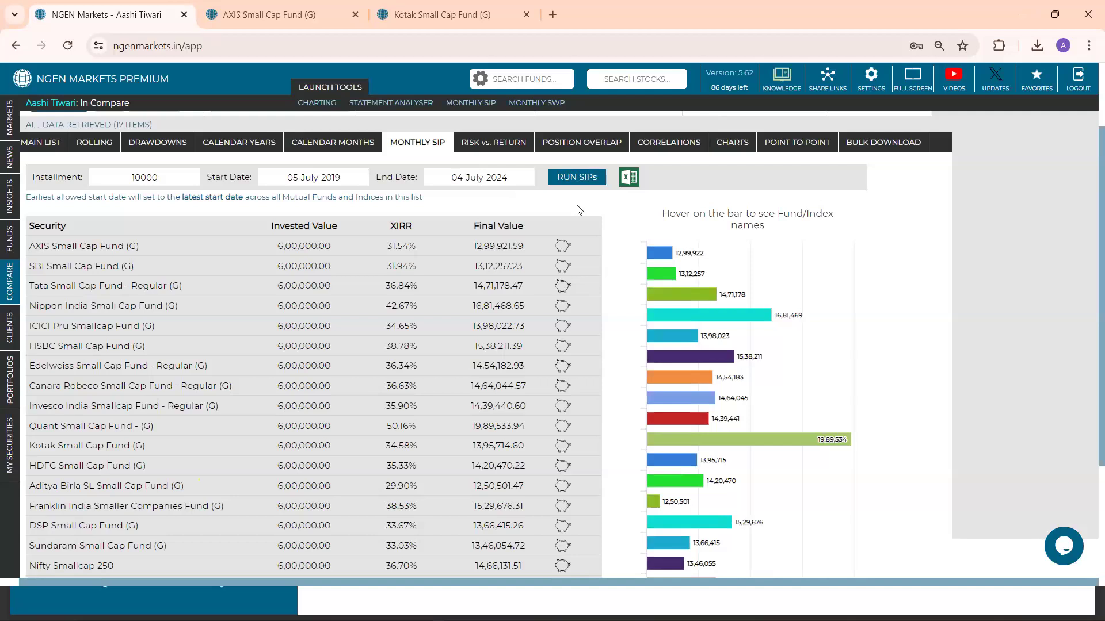
scroll(576, 205, down, 1)
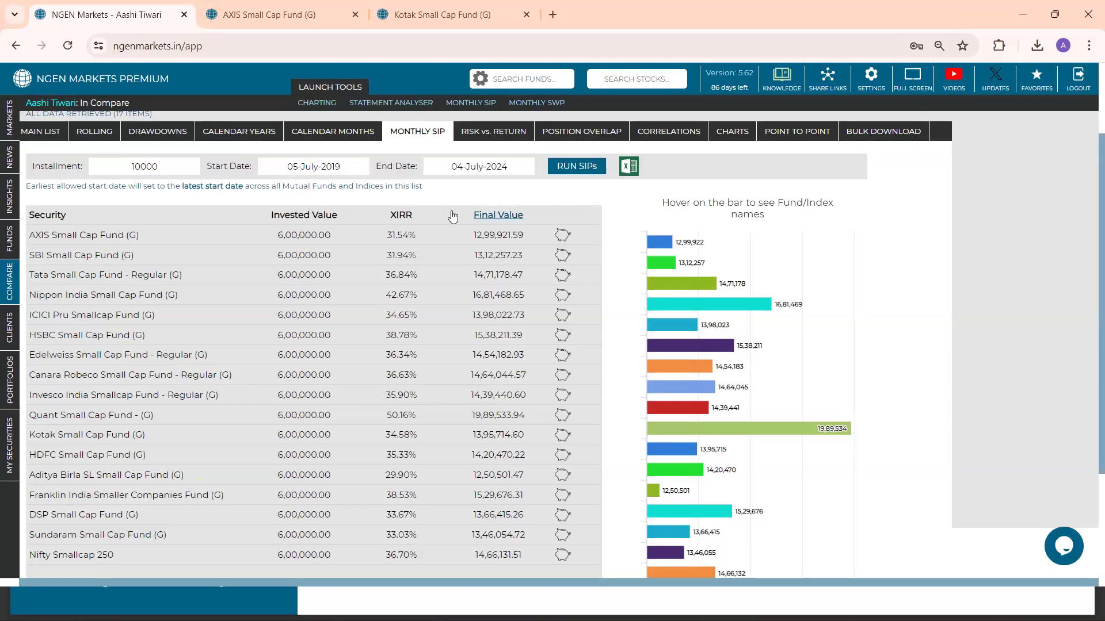
Sort the SIP results by XIRR, highest first, and review the Quant Small Cap Fund's detailed SIP analysis
click(401, 215)
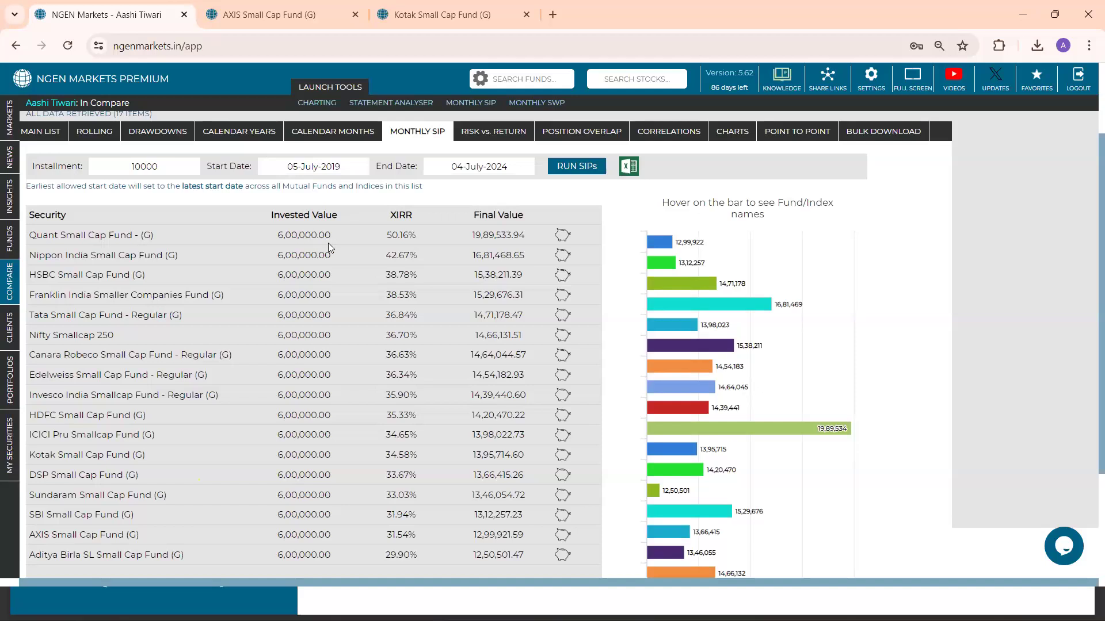
click(562, 236)
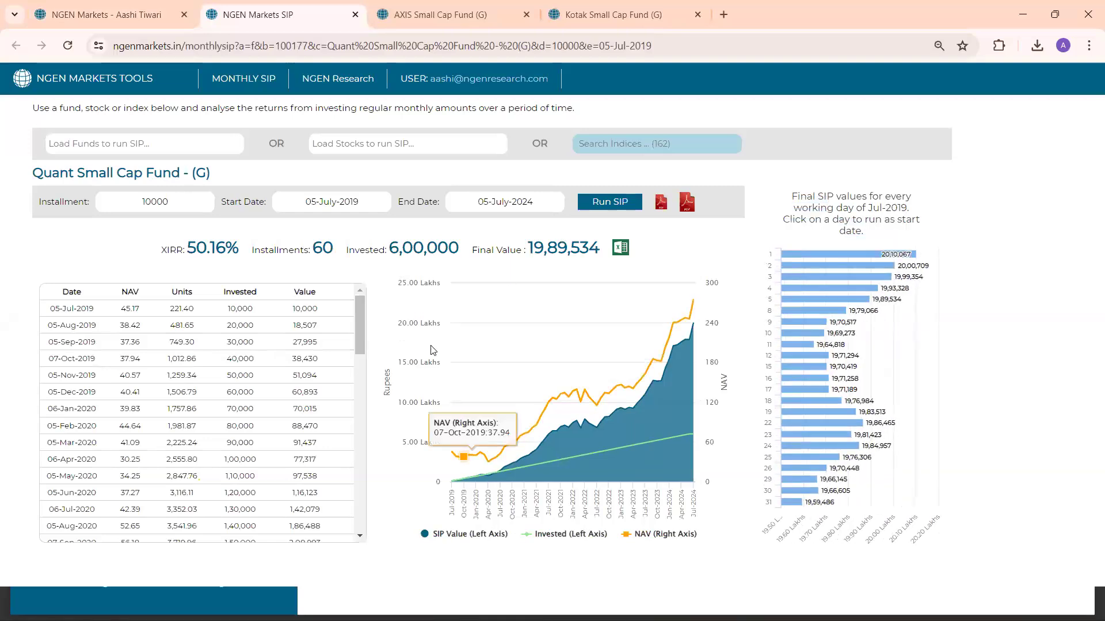
mouse_move(361, 349)
mouse_down()
mouse_move(360, 399)
mouse_move(362, 348)
mouse_up()
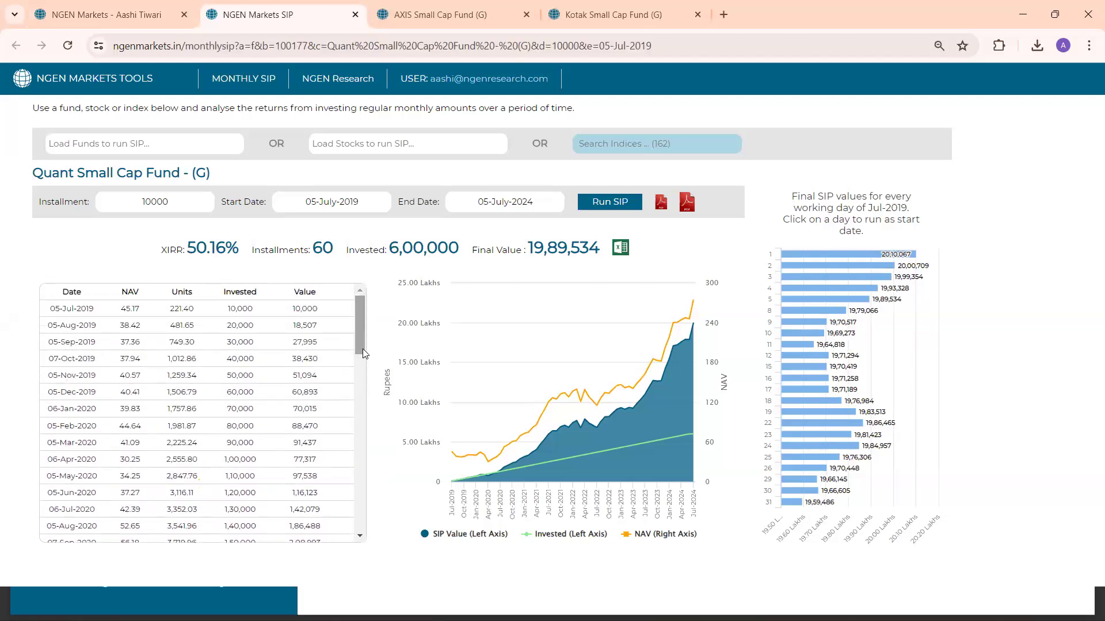
drag(161, 258, 308, 252)
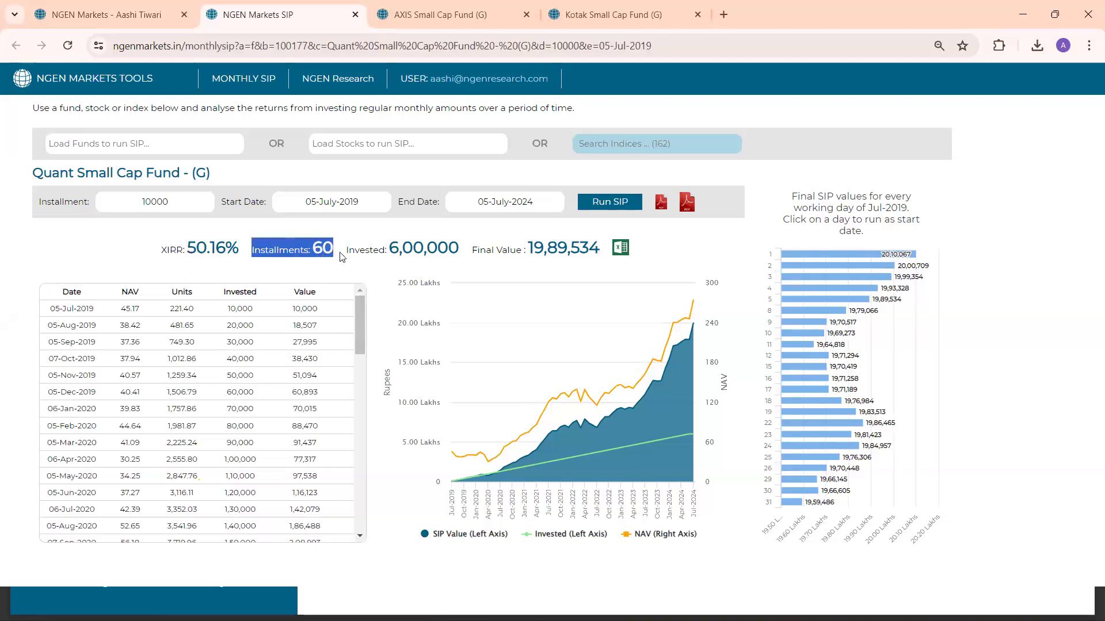
drag(346, 253, 597, 255)
click(474, 251)
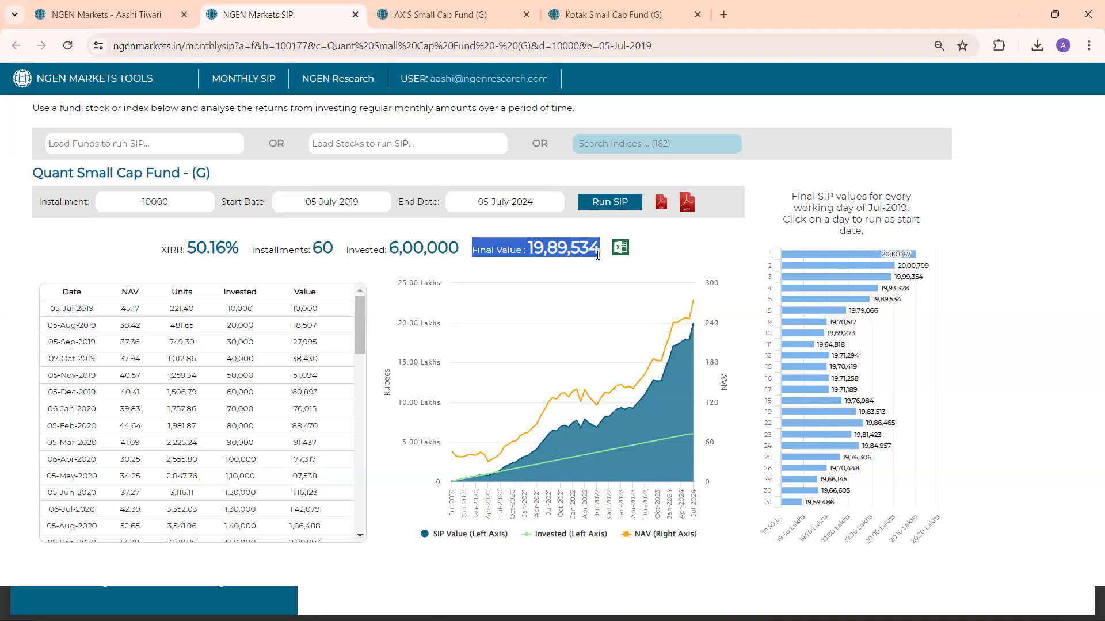
Create the multi-page SIP PDF report for the Quant Small Cap Fund without a password and open the downloaded file
click(687, 204)
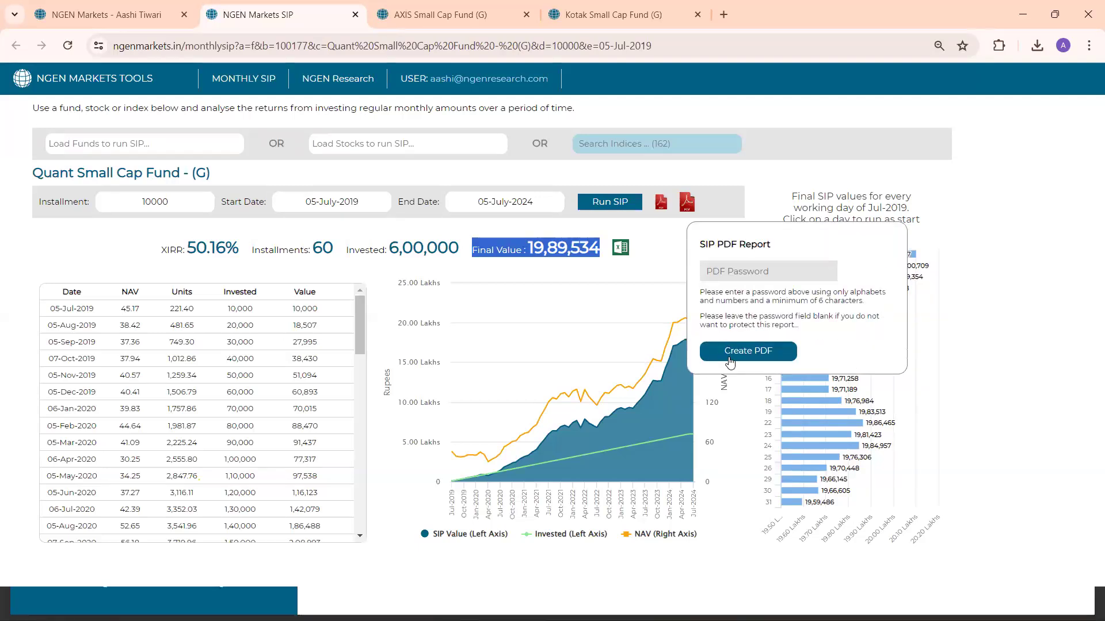
click(731, 362)
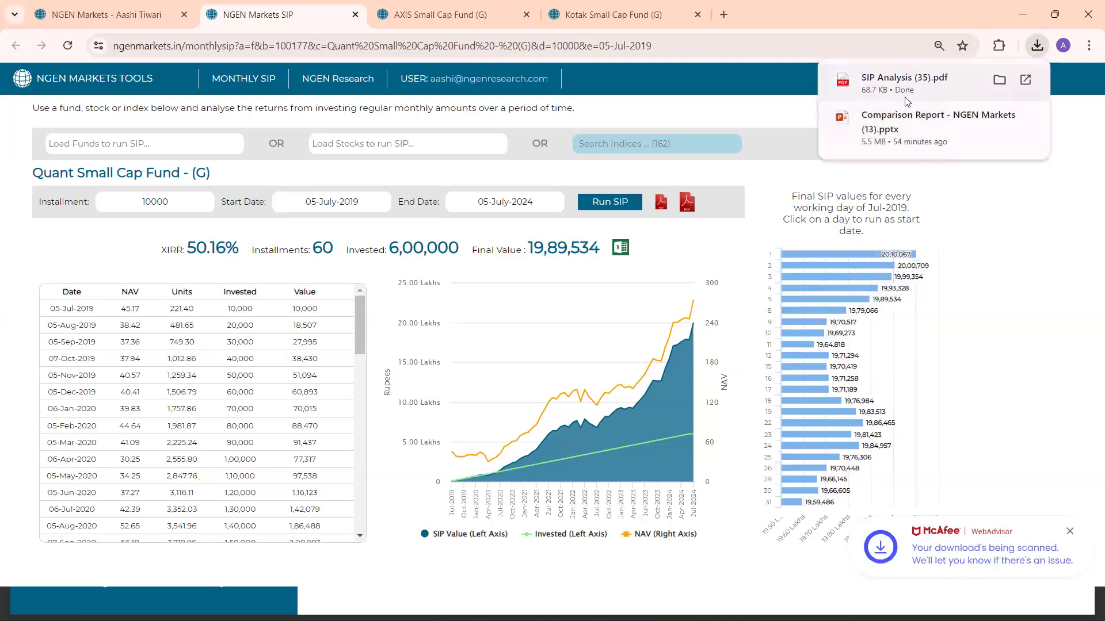
click(903, 96)
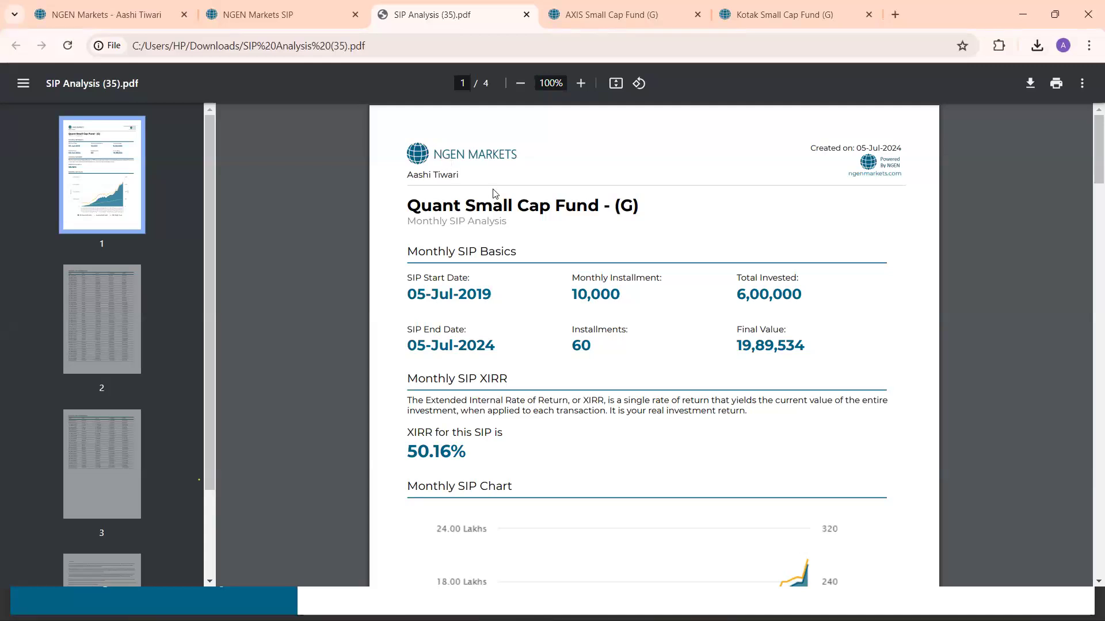
Examine the SIP report's basics, XIRR, chart and monthly breakdown of NAV, units, invested amount and value
scroll(493, 193, down, 1)
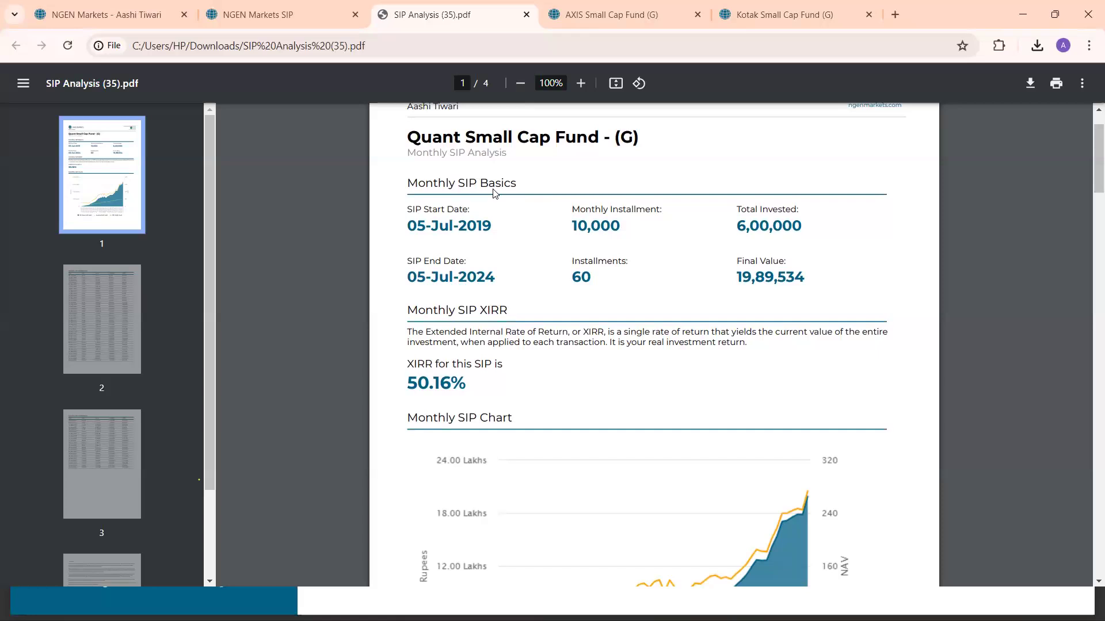
scroll(494, 194, down, 3)
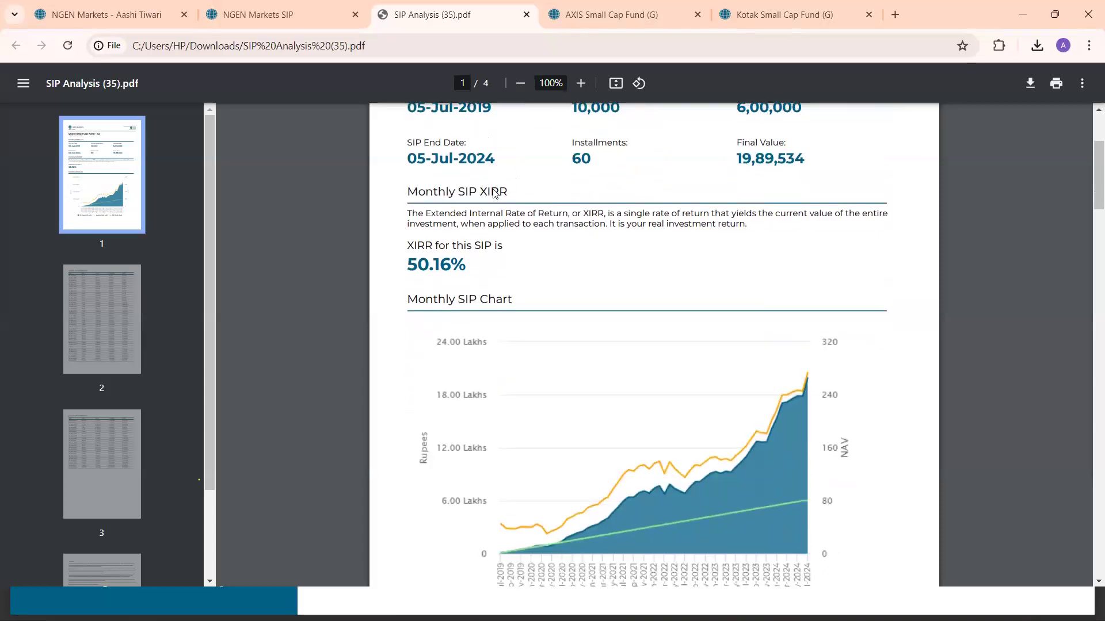
scroll(494, 193, down, 1)
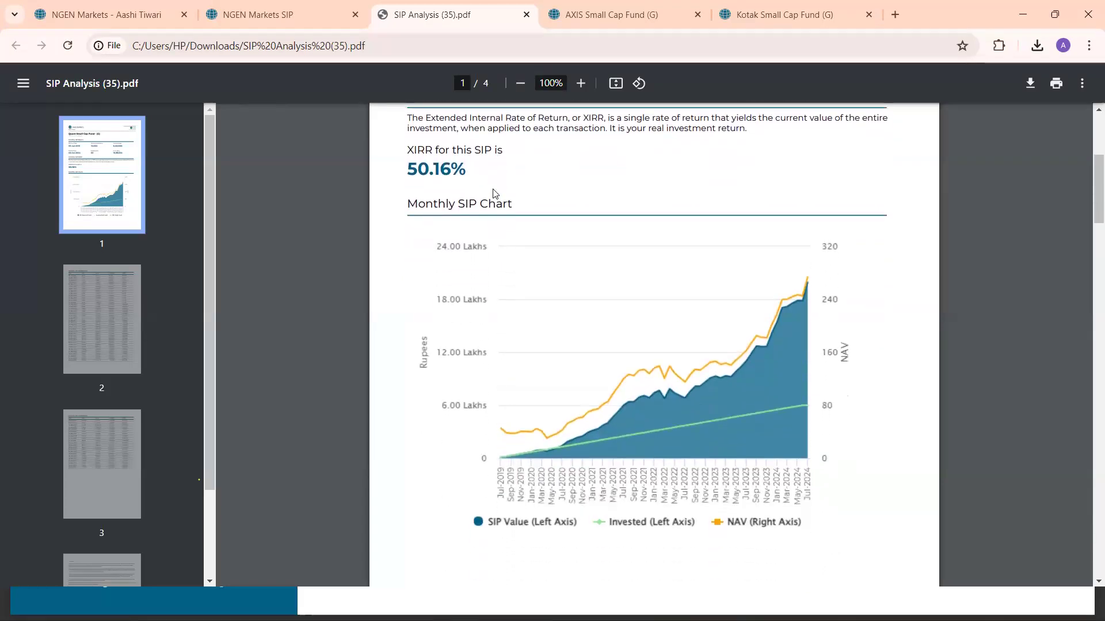
scroll(493, 193, down, 4)
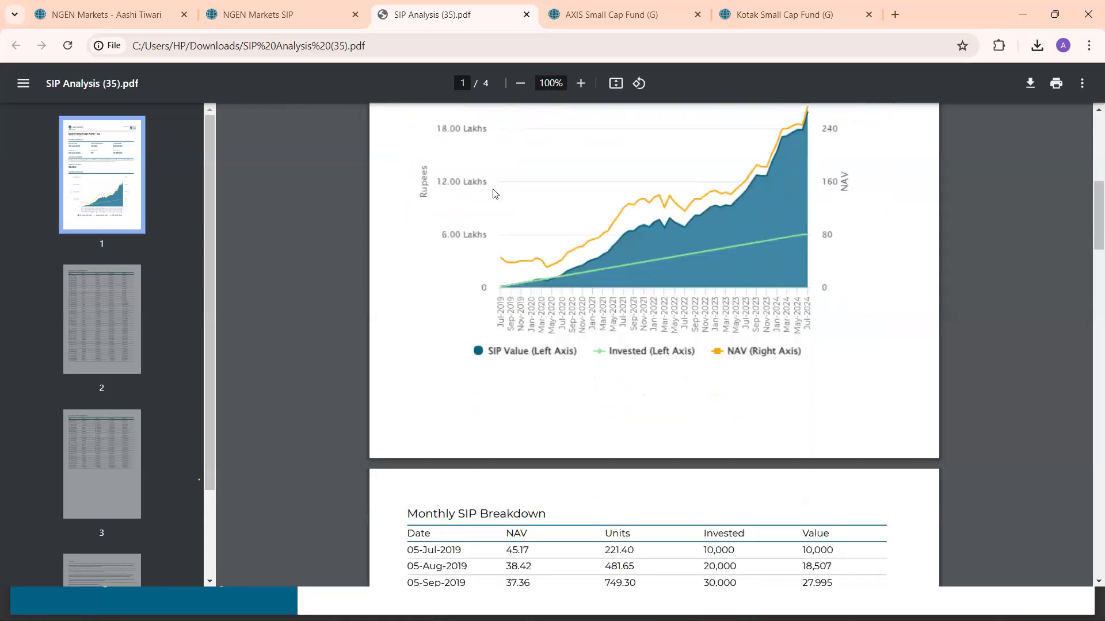
scroll(494, 193, down, 5)
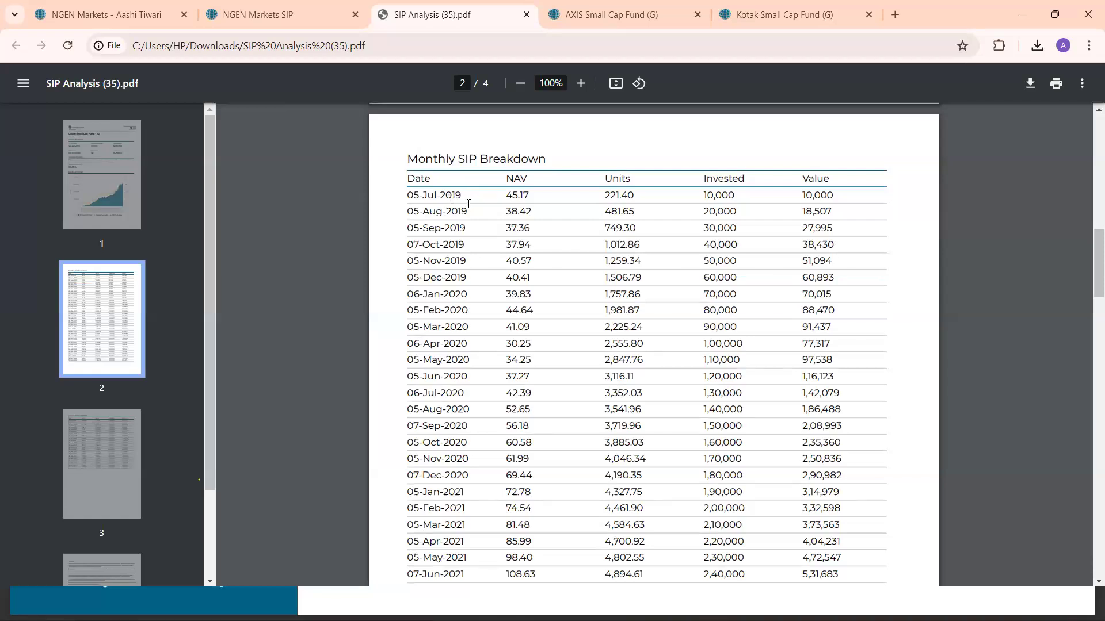
scroll(460, 201, down, 1)
scroll(469, 204, down, 7)
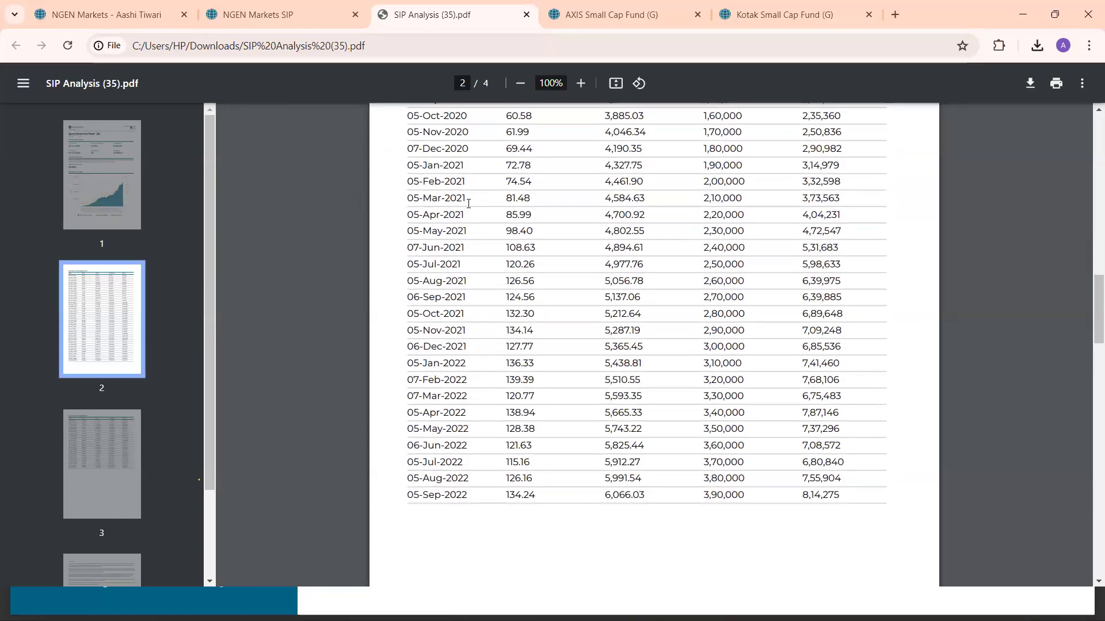
scroll(469, 204, down, 6)
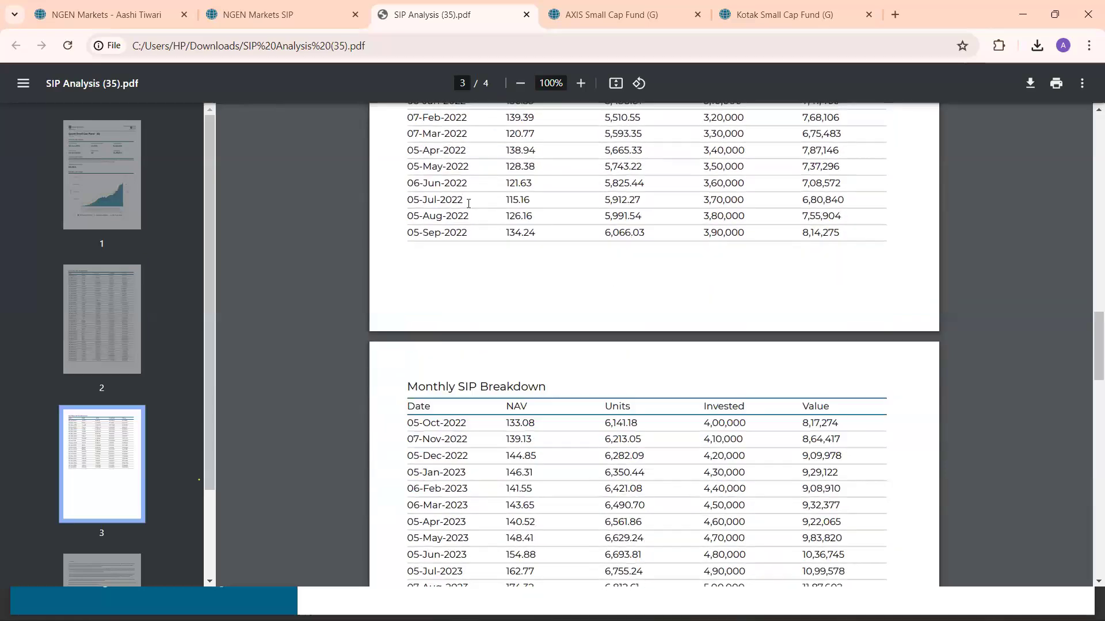
scroll(469, 203, down, 1)
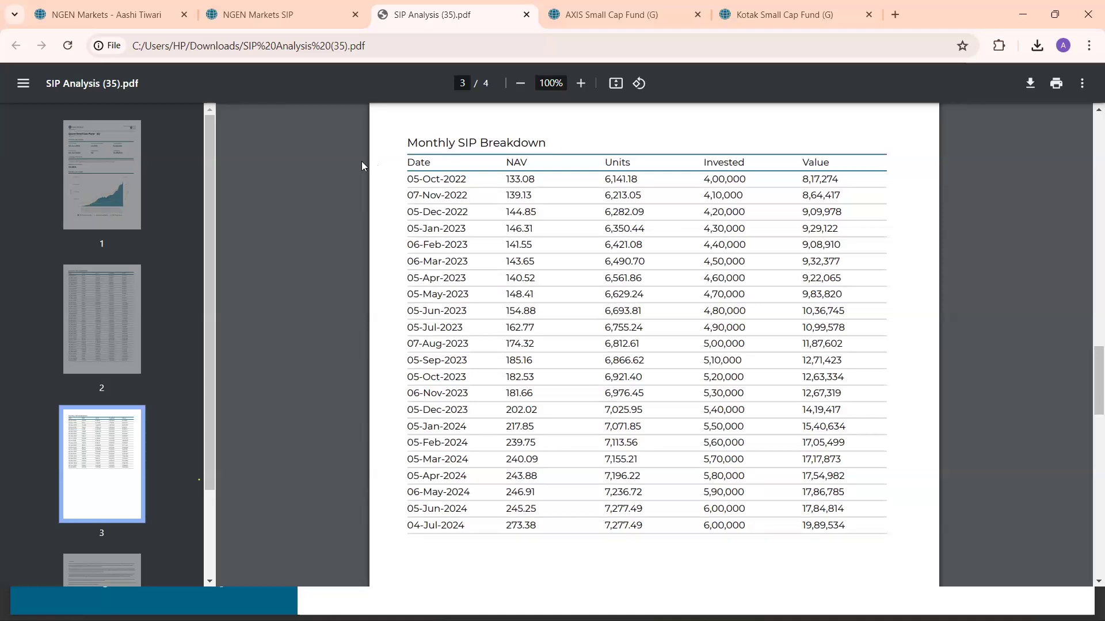
Return to the fund comparison and set the point-to-point lump sum investment value to 10,00,000
click(136, 14)
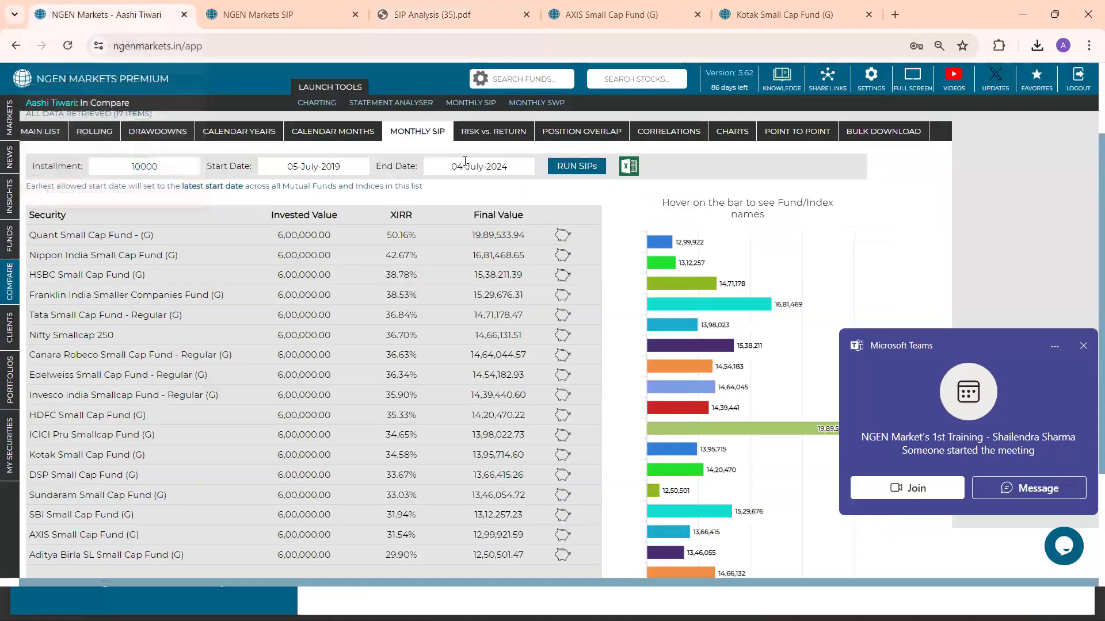
click(1082, 348)
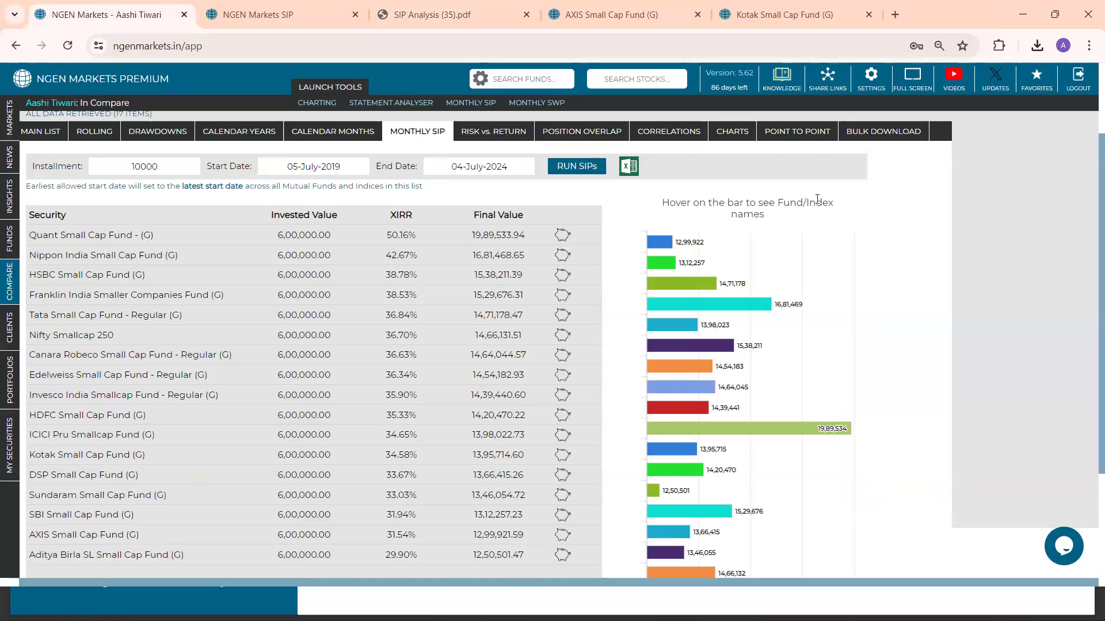
click(792, 134)
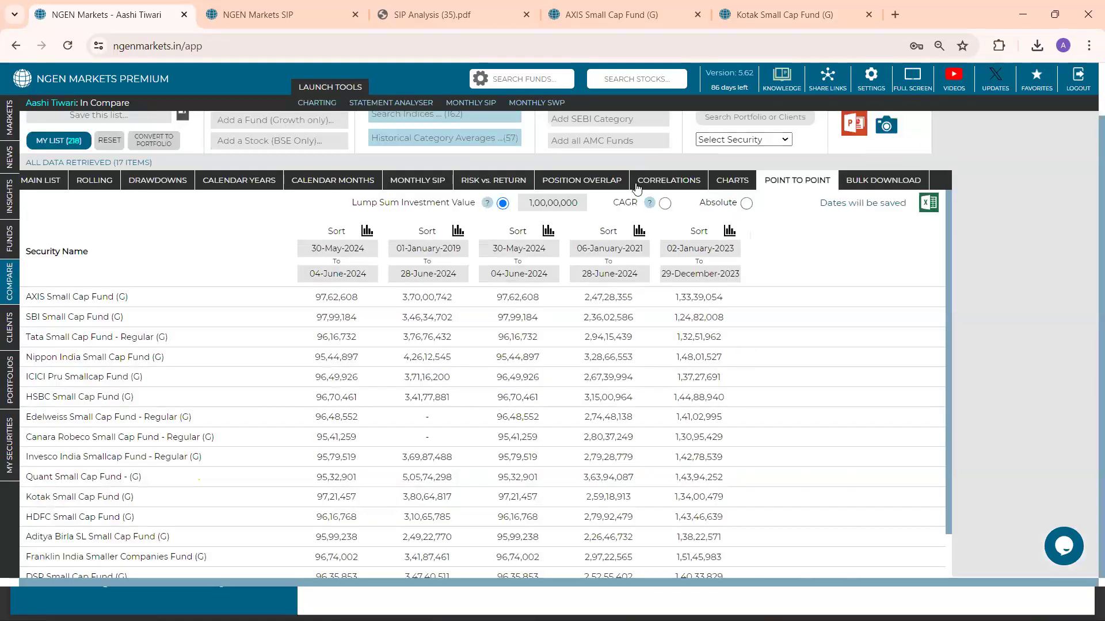
click(584, 203)
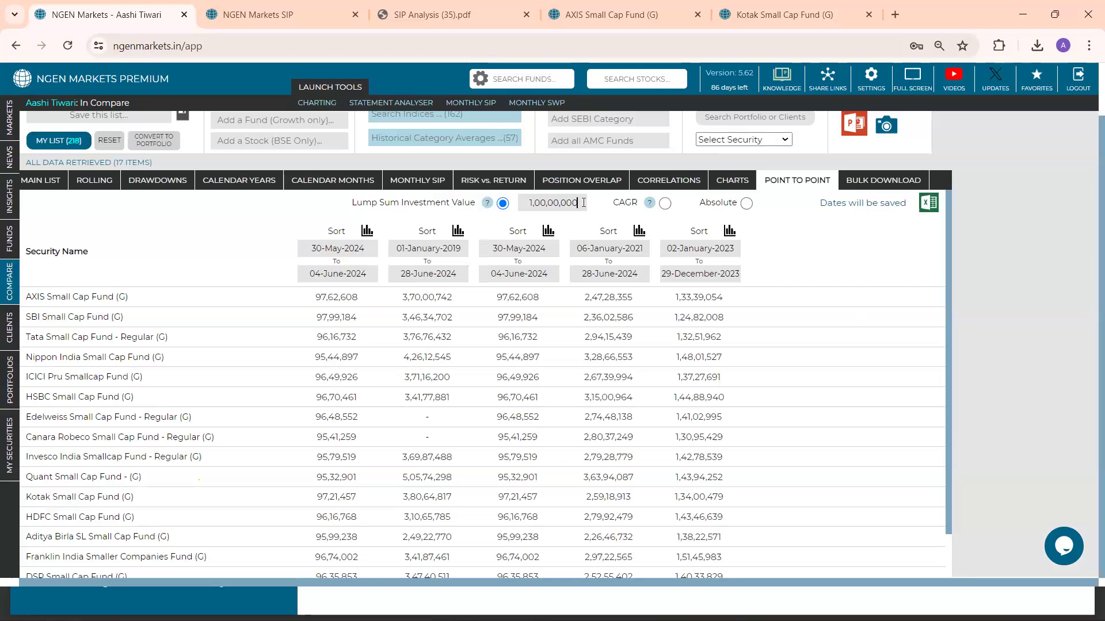
key(BackSpace)
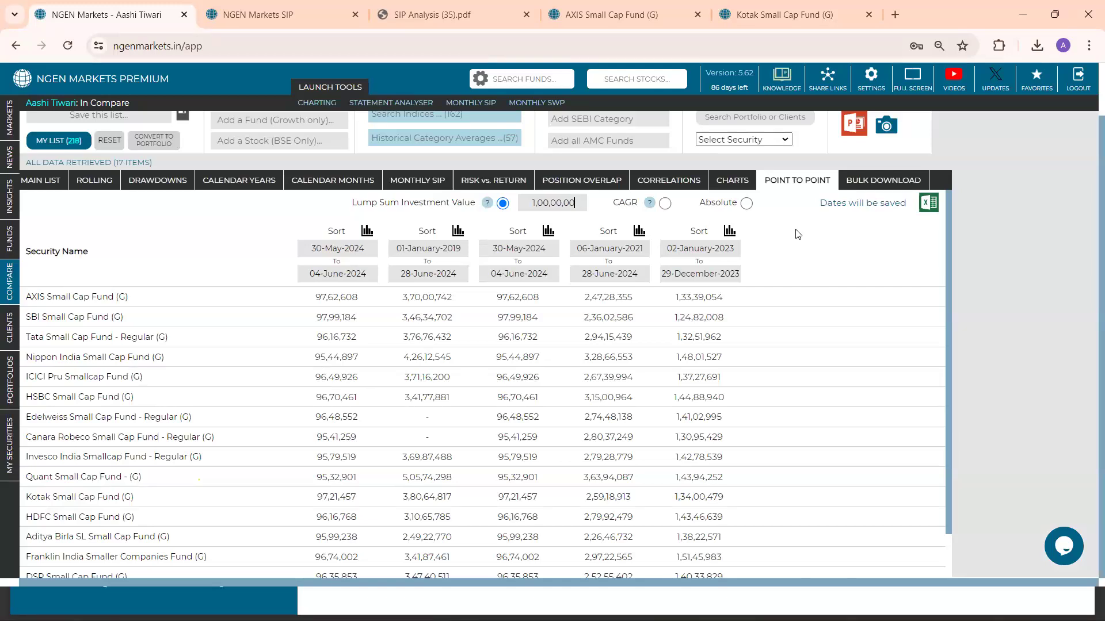
click(798, 235)
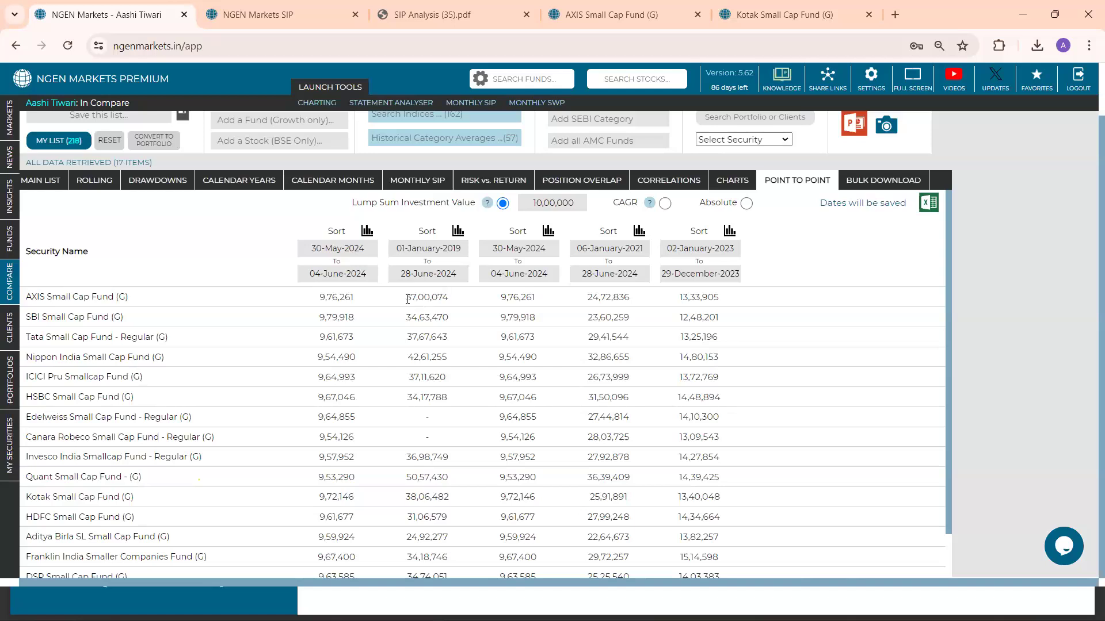
double_click(422, 299)
Display the point-to-point returns as CAGR and then as Absolute, and set the third period's start date to 03-June-2024
click(665, 203)
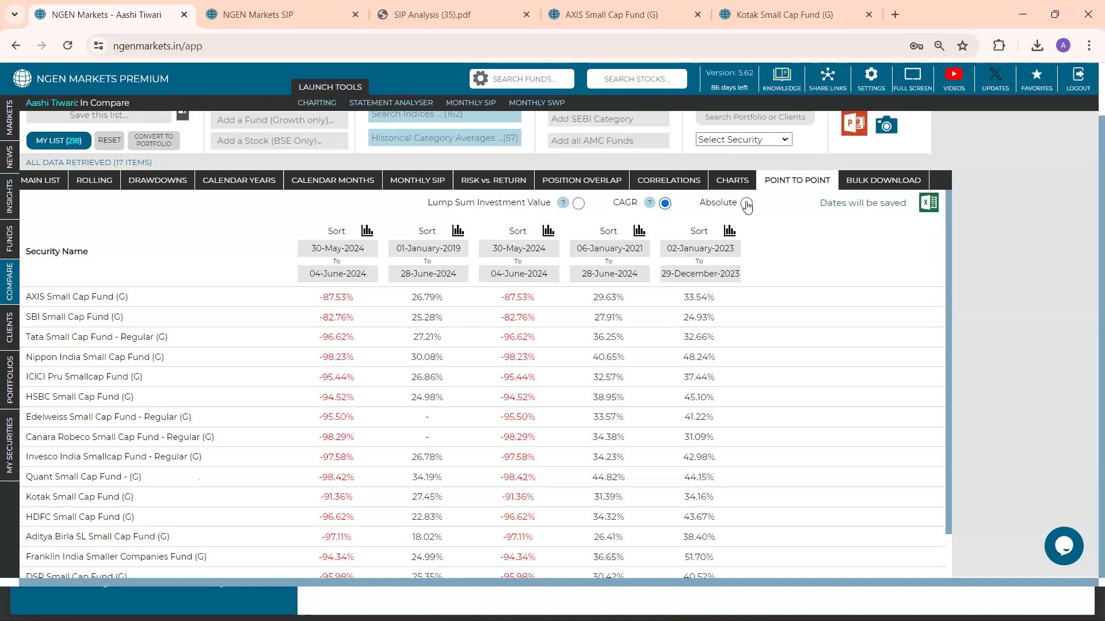
click(746, 204)
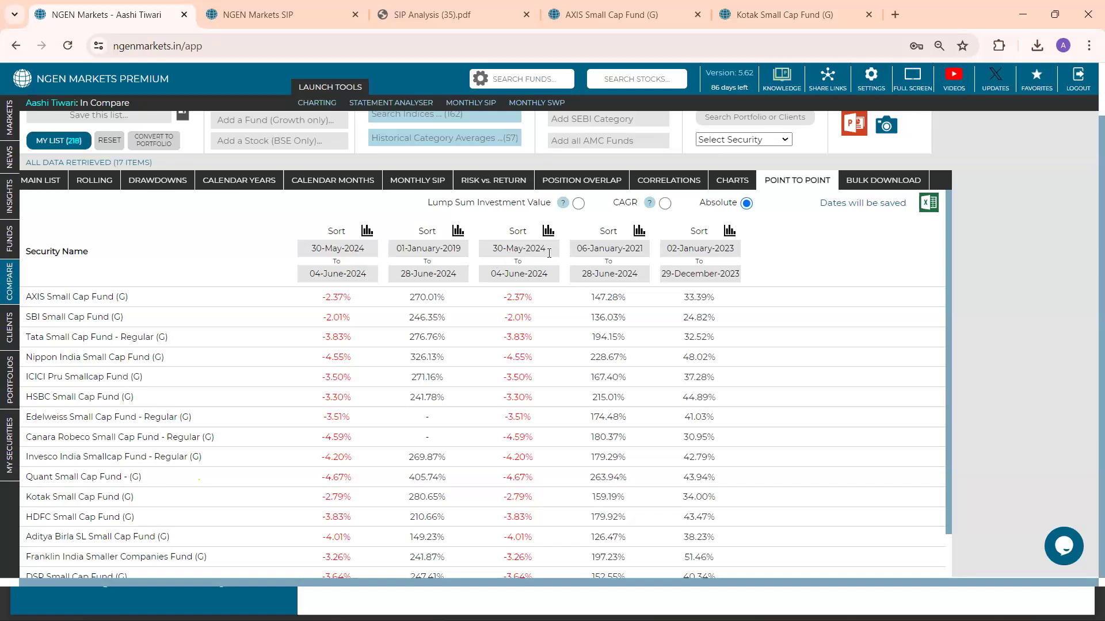
click(548, 253)
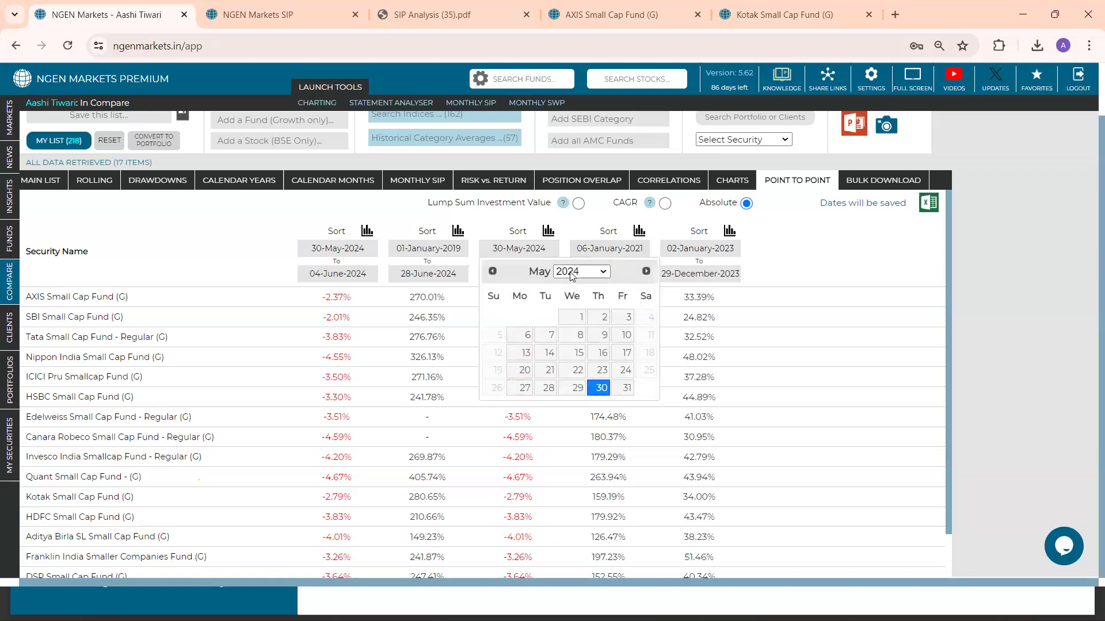
click(646, 281)
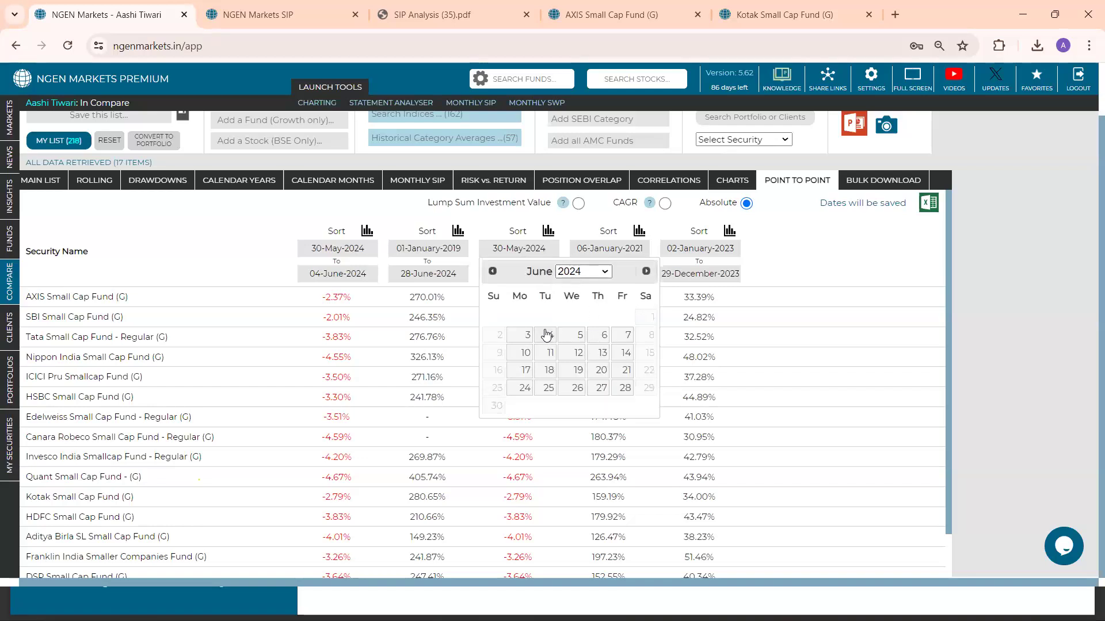
click(524, 337)
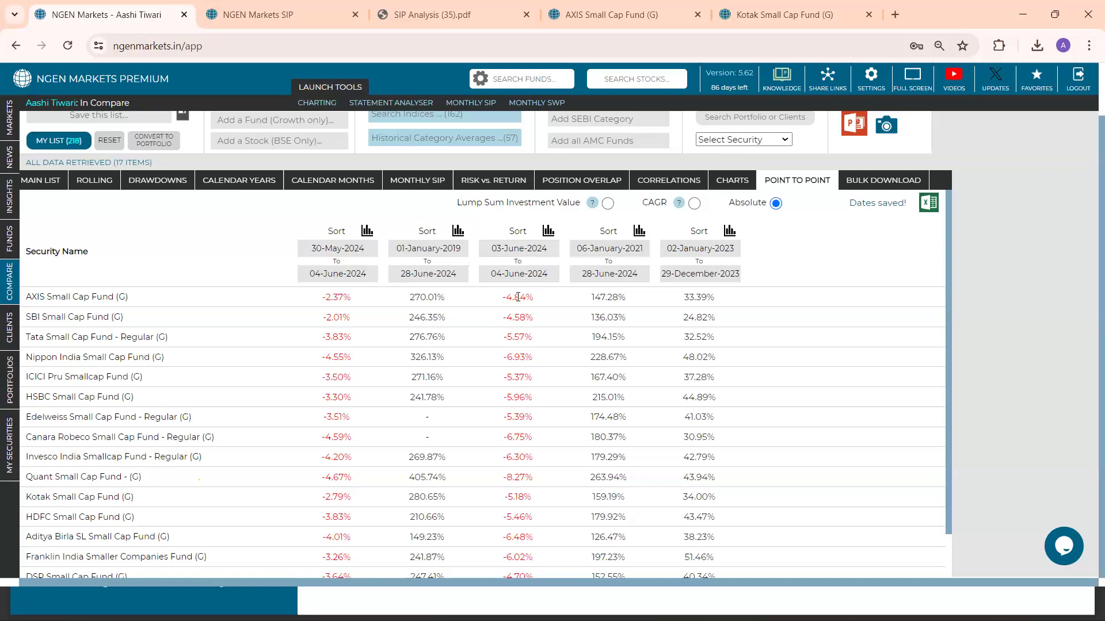
Review the absolute returns for 03-June-2024 to 04-June-2024 and sort the funds by that period, largest losses first
drag(502, 302, 529, 339)
click(499, 324)
click(517, 232)
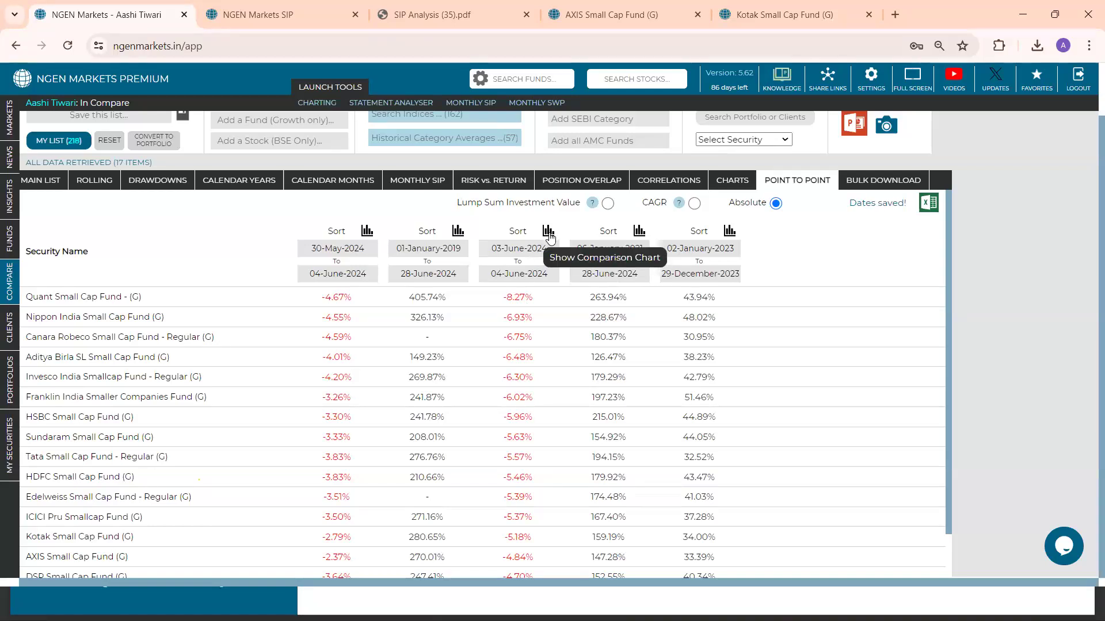
Show the absolute return comparison chart for 03-June-2024 to 04-June-2024, examine it, and download it
click(548, 233)
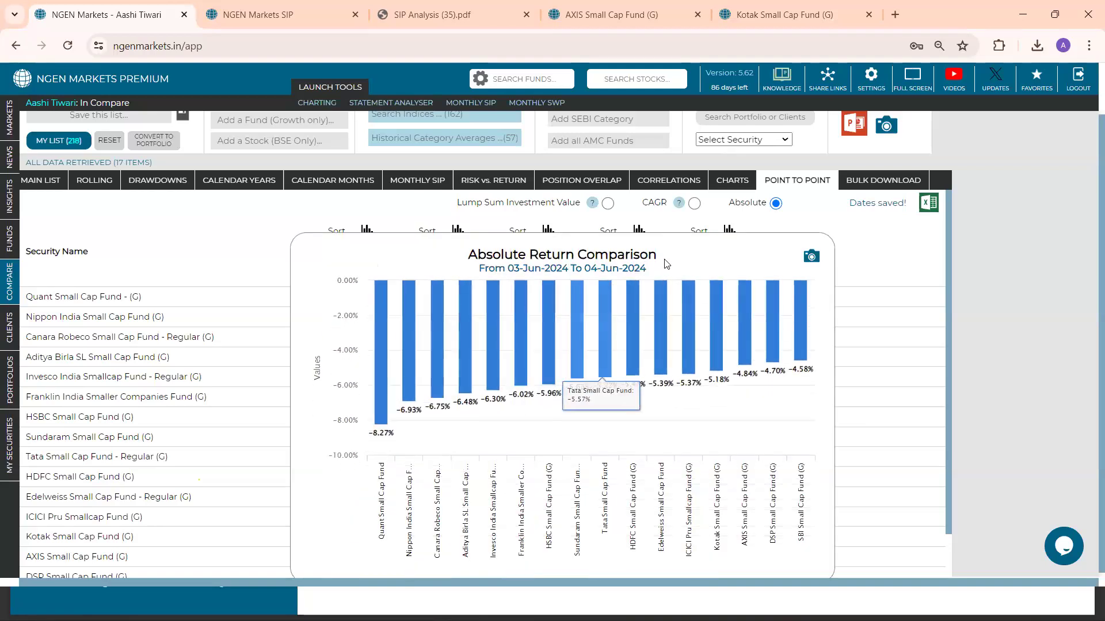
scroll(665, 264, down, 1)
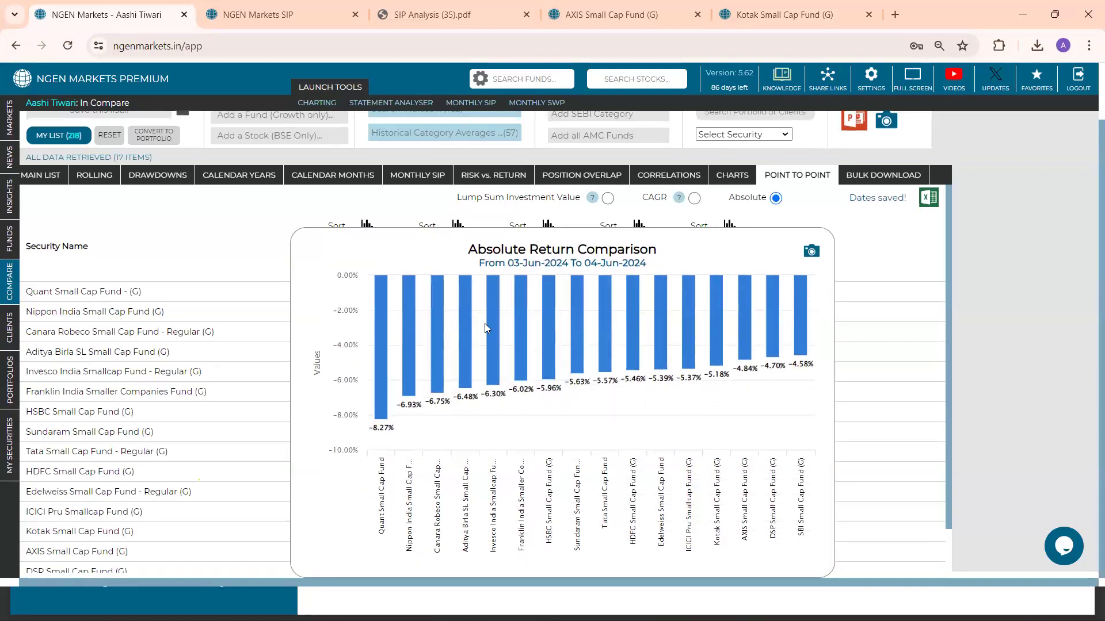
mouse_move(382, 378)
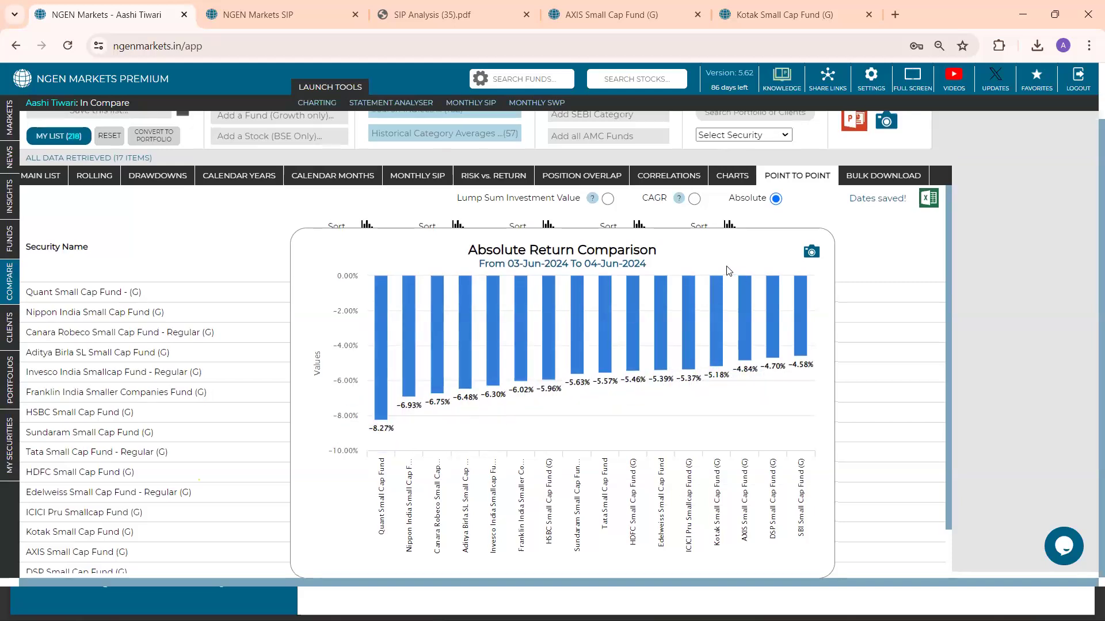
scroll(729, 271, up, 1)
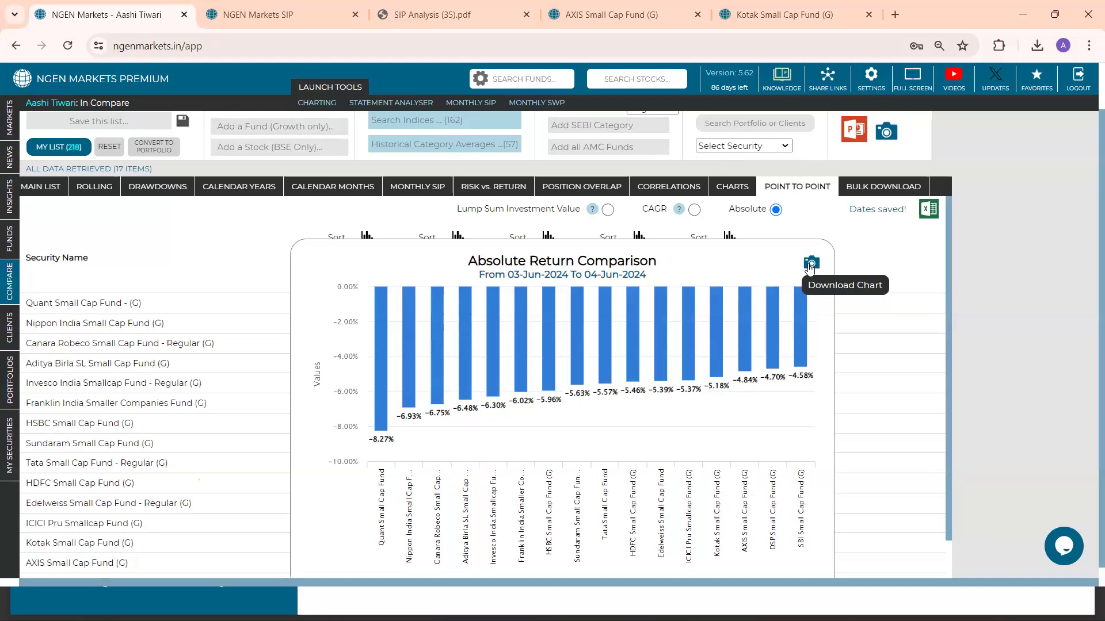
scroll(815, 231, up, 1)
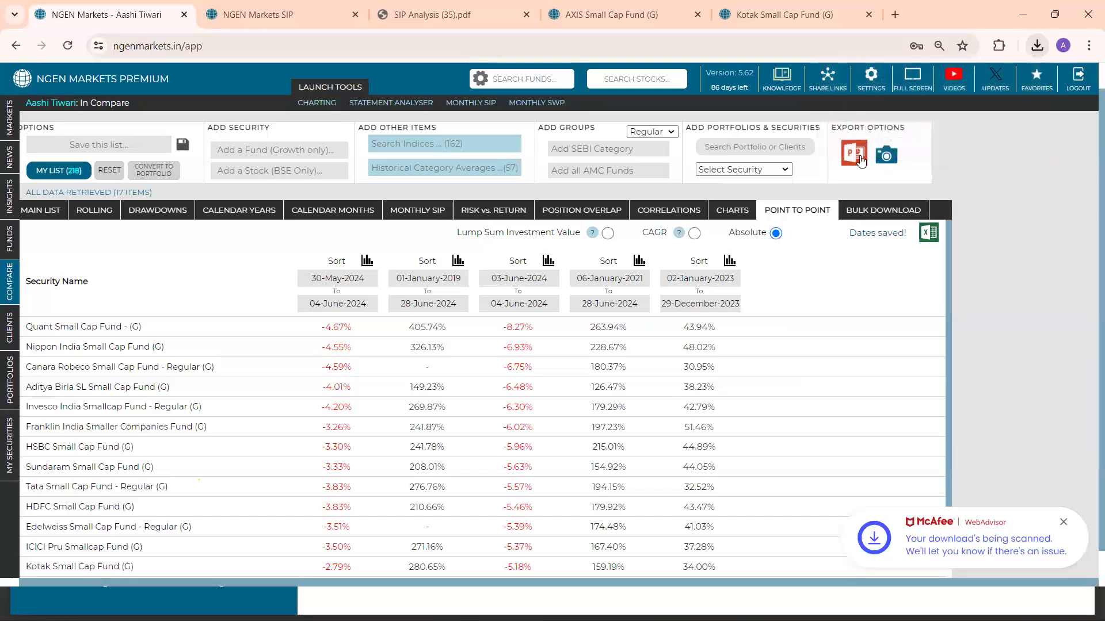
Export the fund comparison as an editable PowerPoint report and open the downloaded presentation in PowerPoint
click(854, 154)
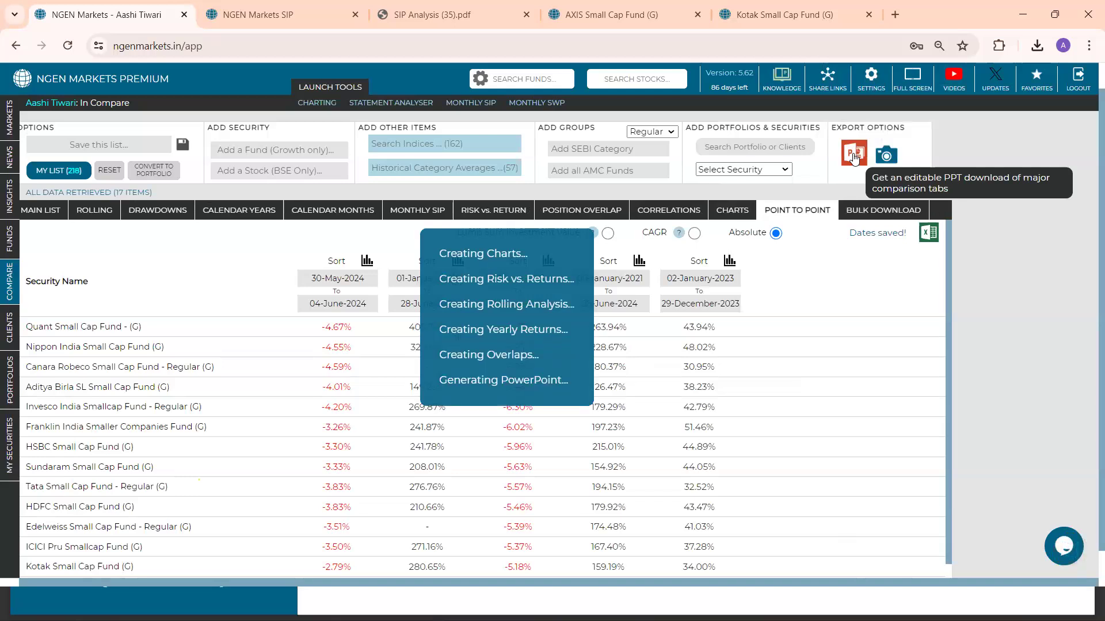
click(1037, 47)
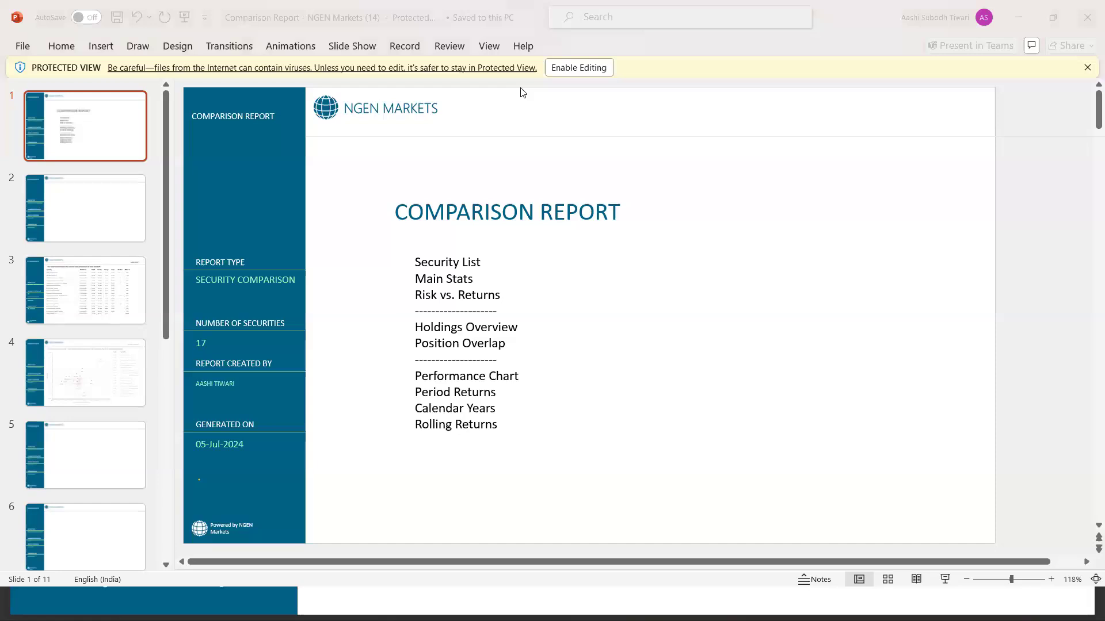
Enable editing of the comparison report and review its slides from Security List through Rolling Returns
click(585, 67)
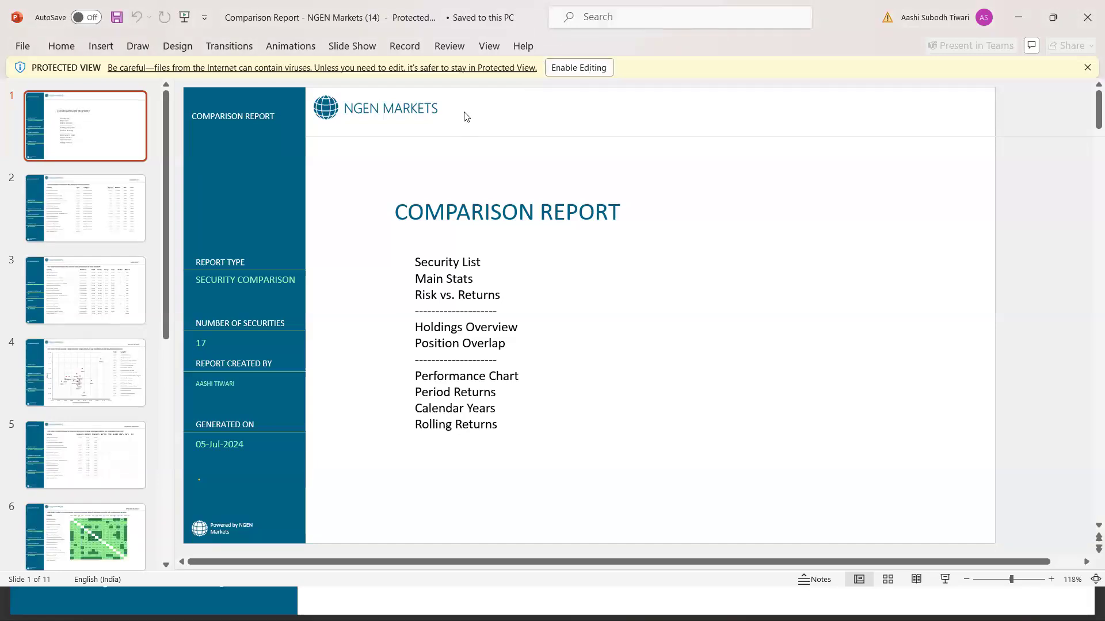
click(587, 68)
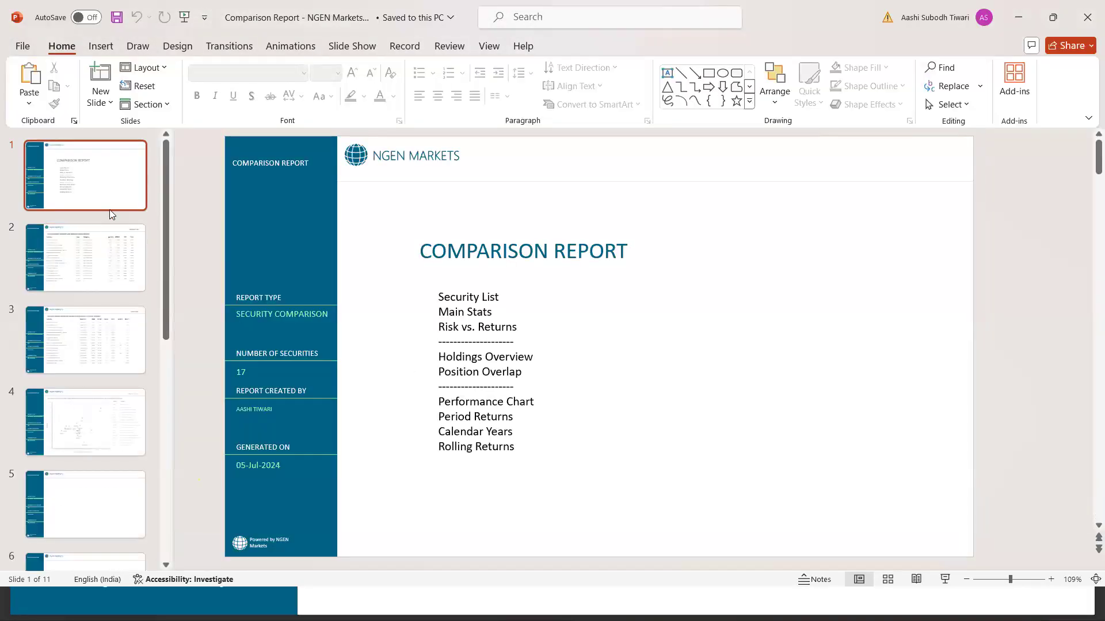
key(Down)
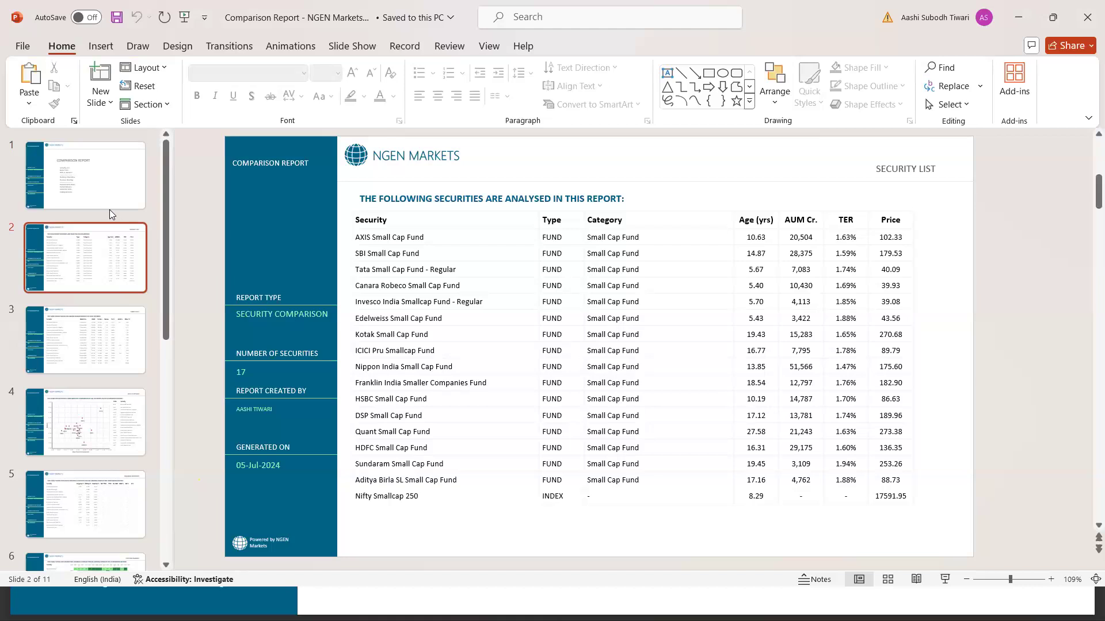
key(Down)
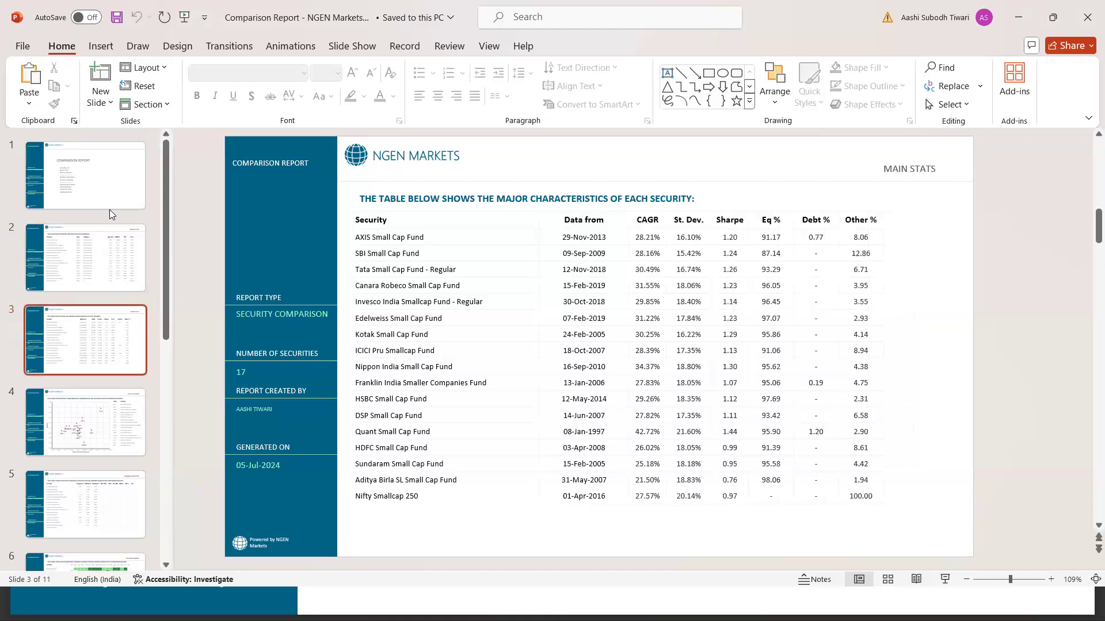
key(Down)
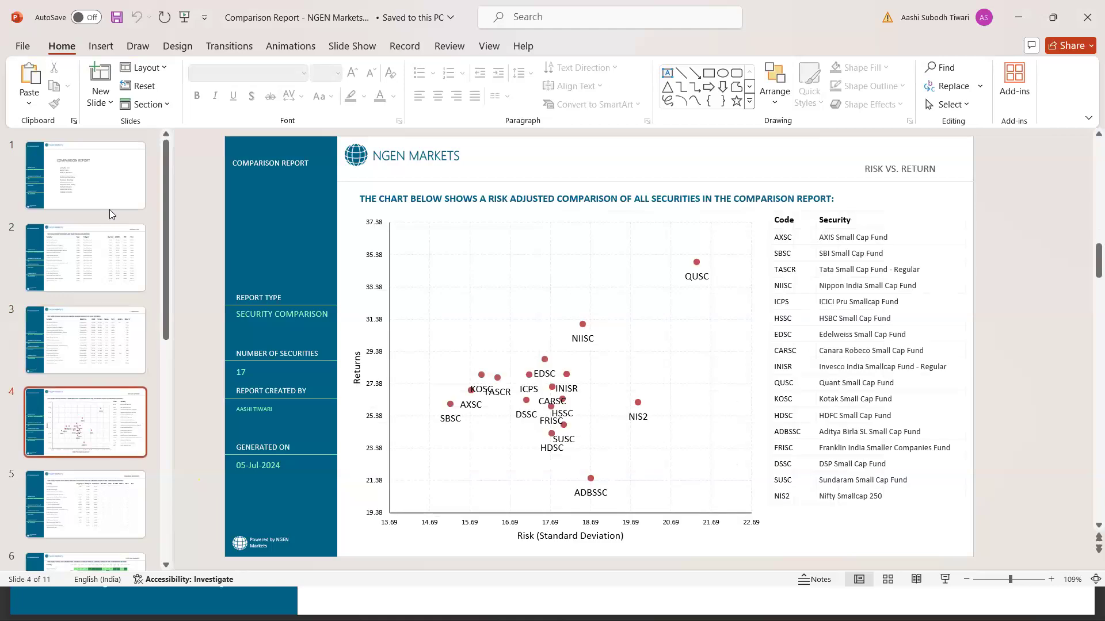
key(Down)
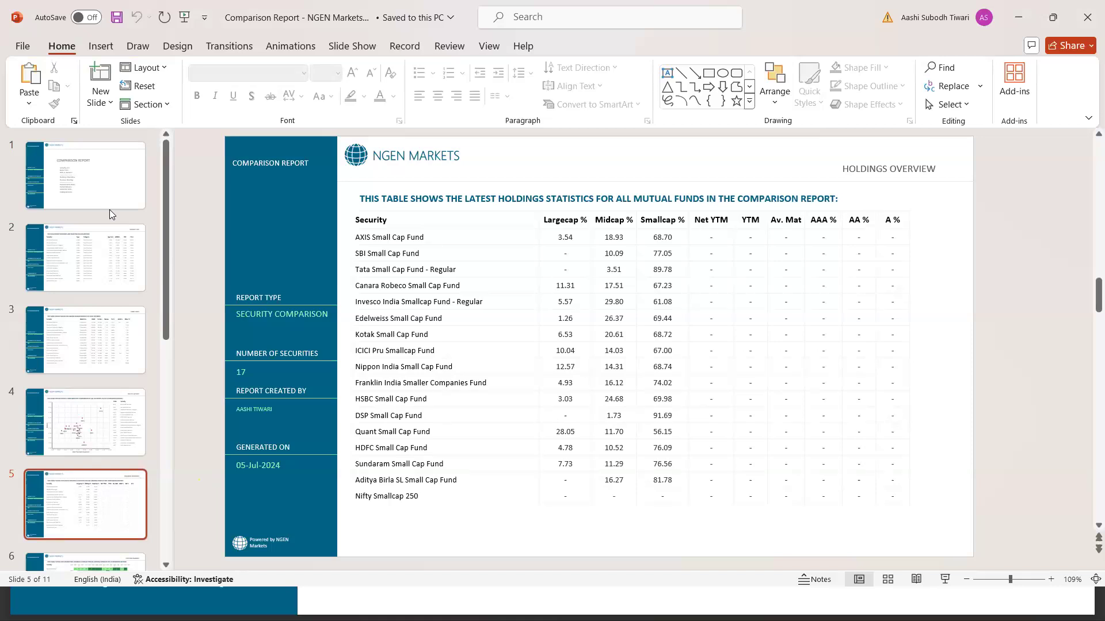
key(Down)
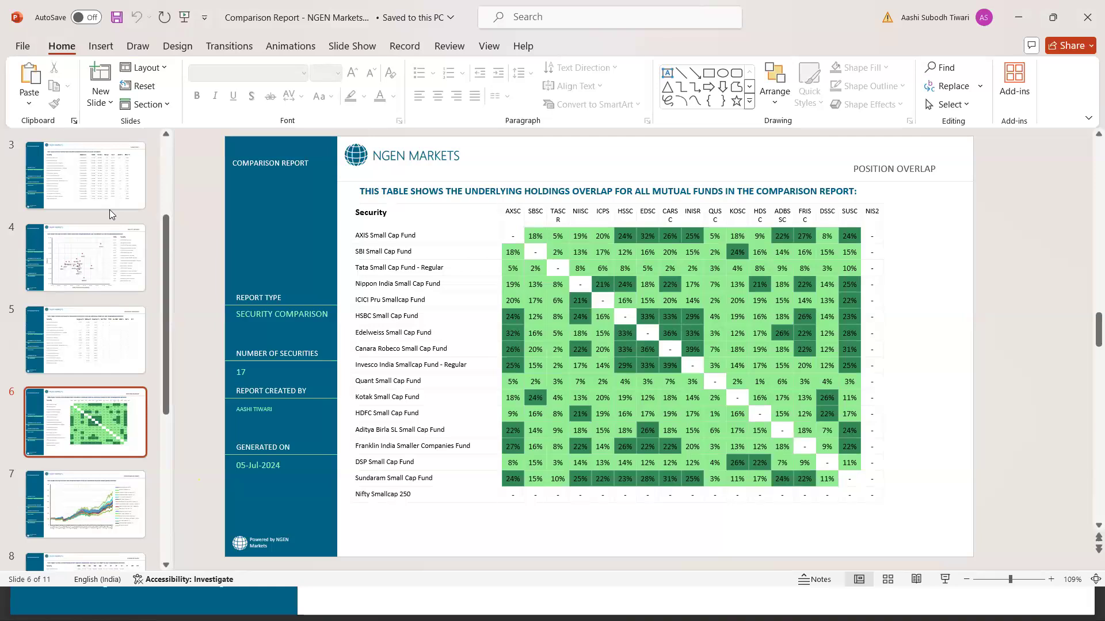
key(Down)
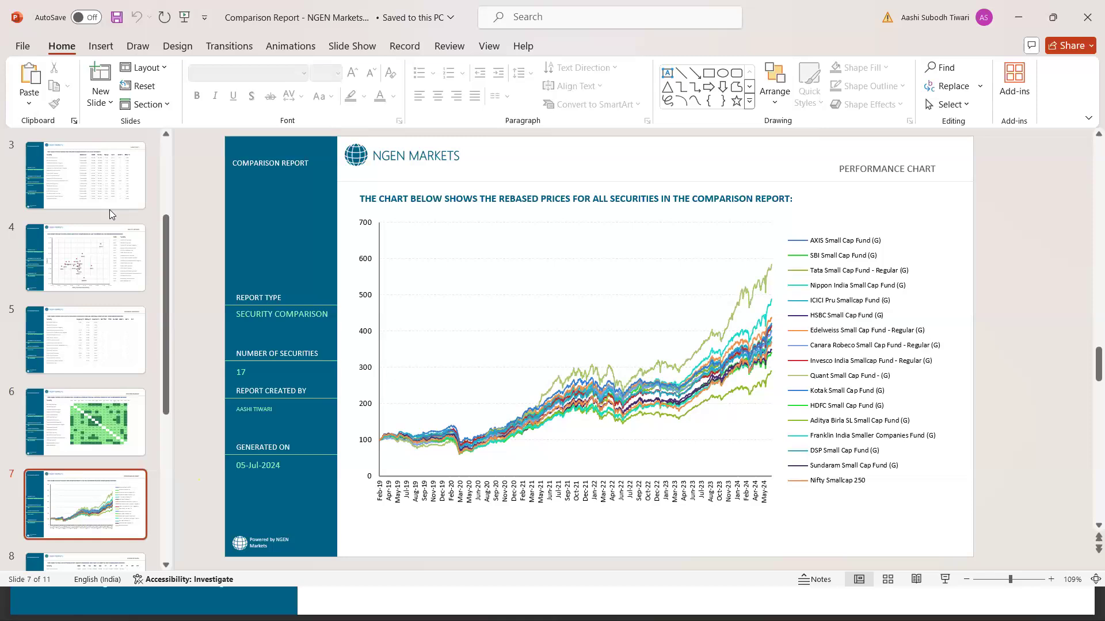
key(Down)
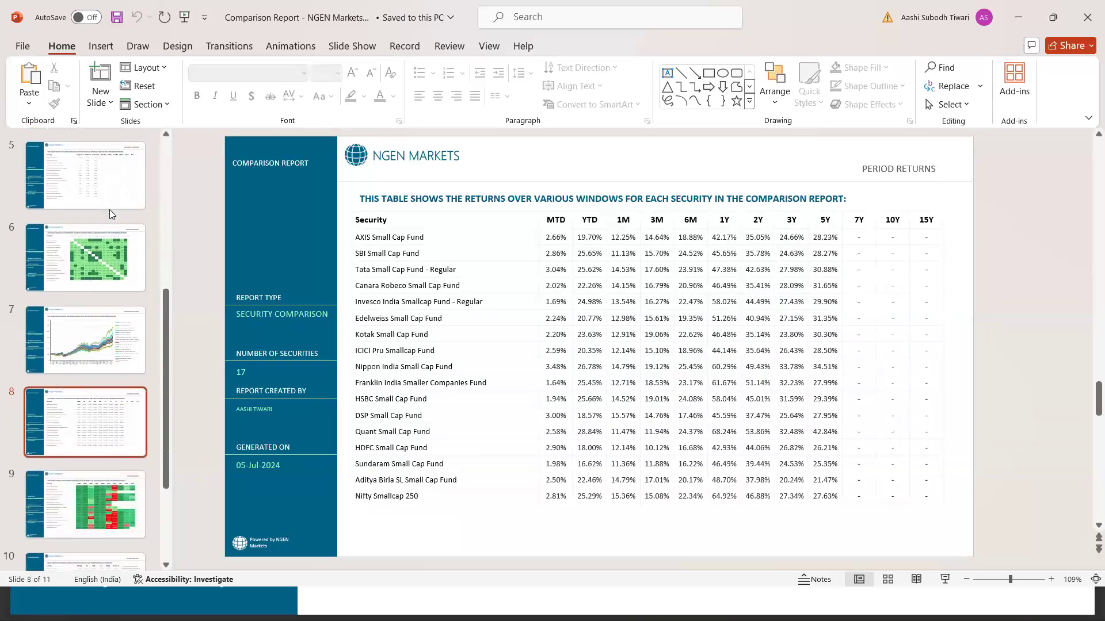
key(Down)
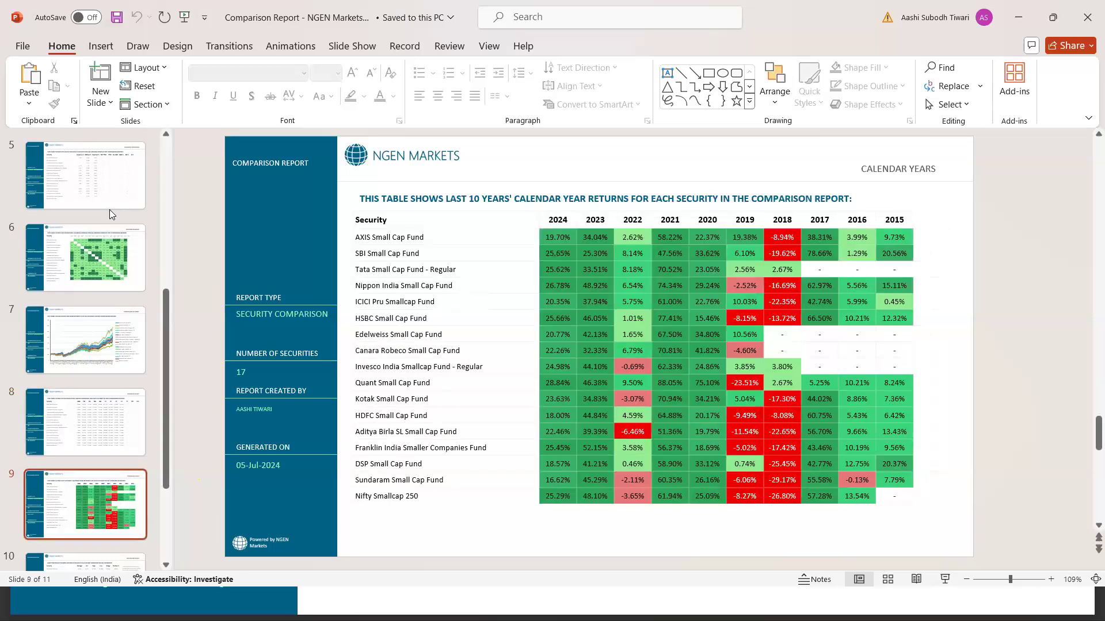
key(Down)
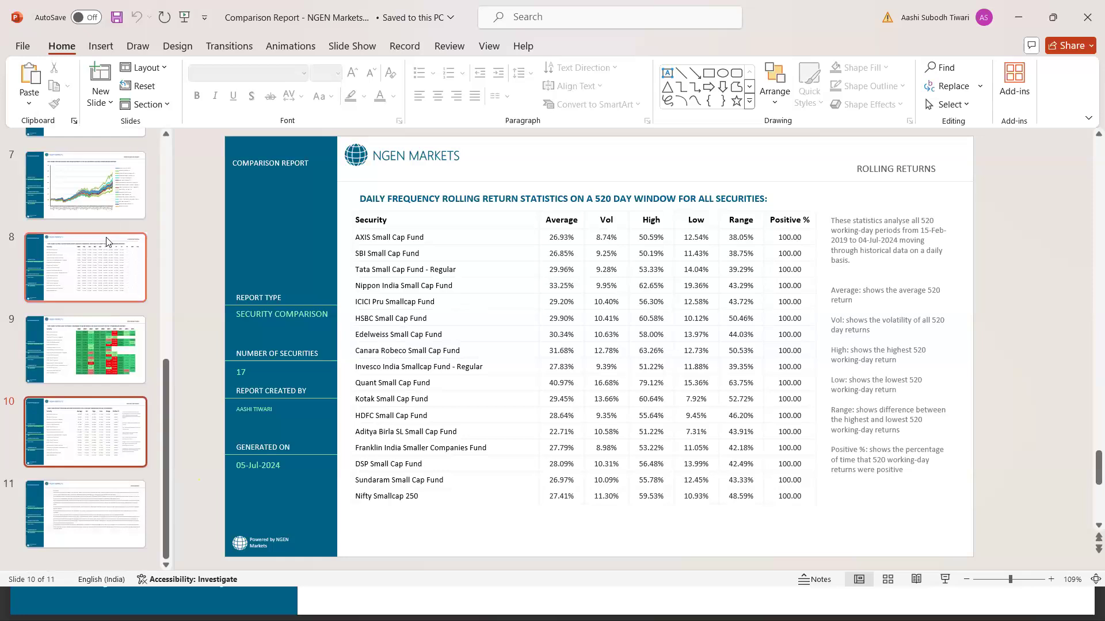
Add a new slide with the MASTER_SLIDE layout after the Period Returns slide
click(107, 253)
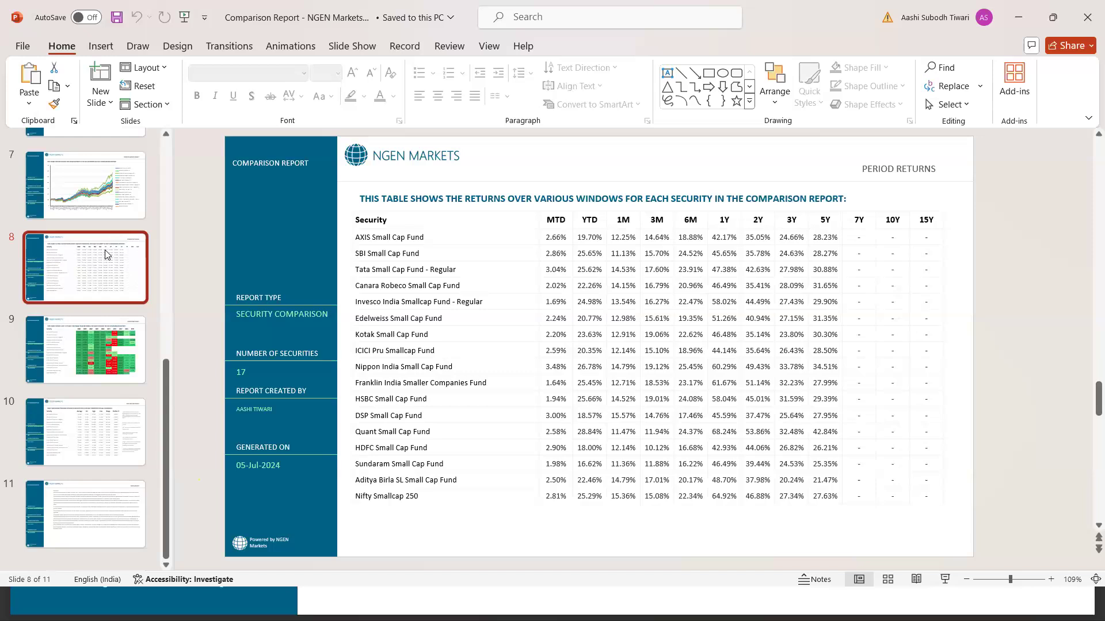
click(107, 106)
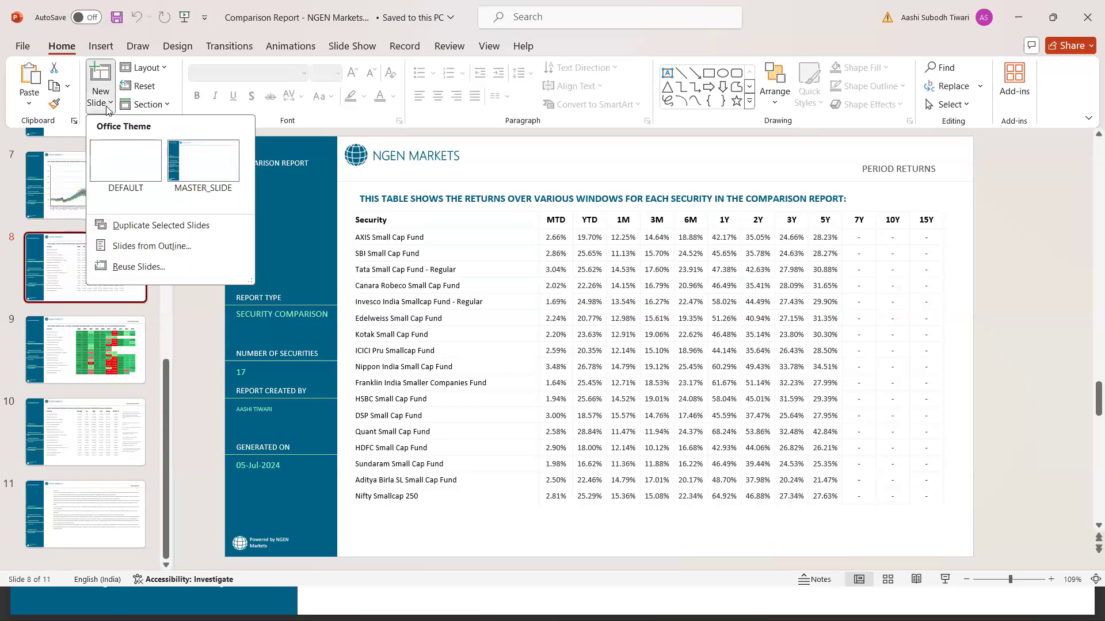
click(204, 174)
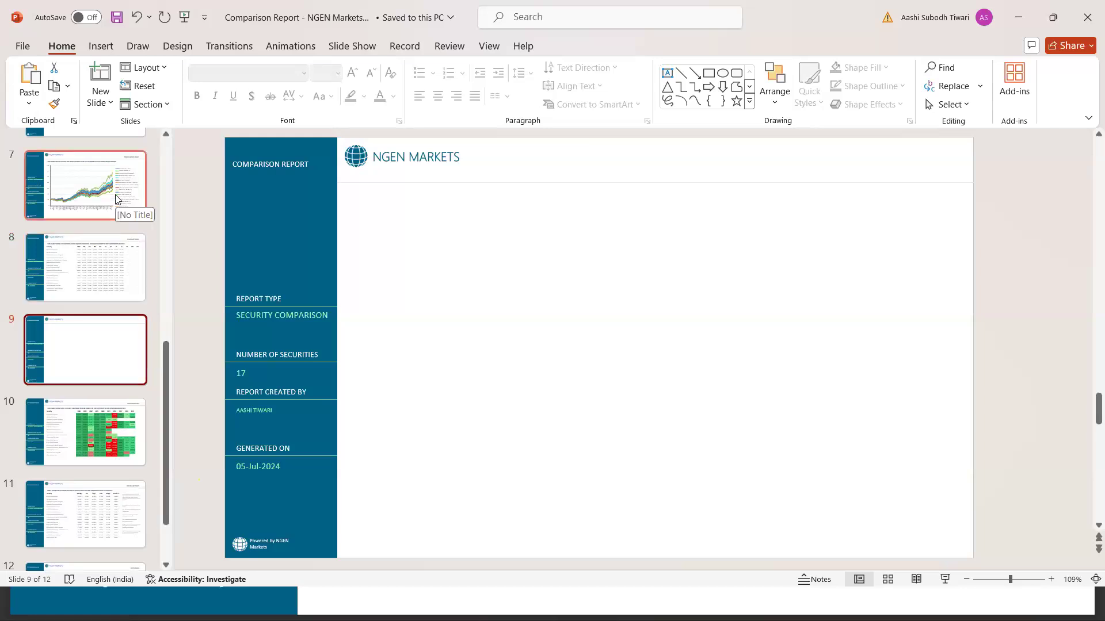
Insert the Comparison (5) PNG chart from the Downloads folder on this device into the new slide
click(102, 46)
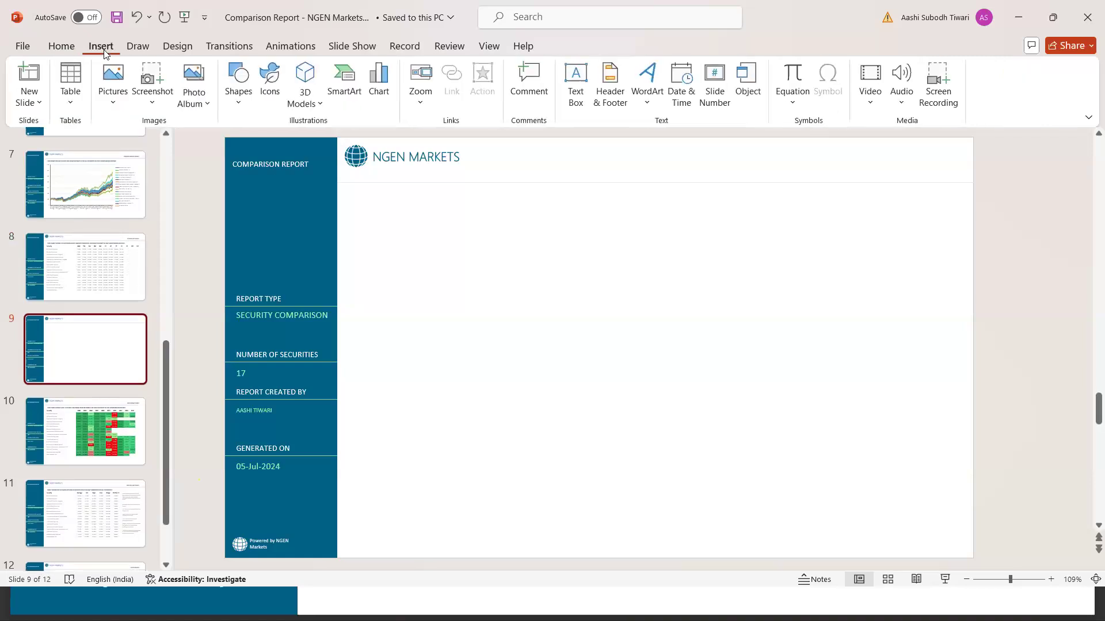
click(113, 100)
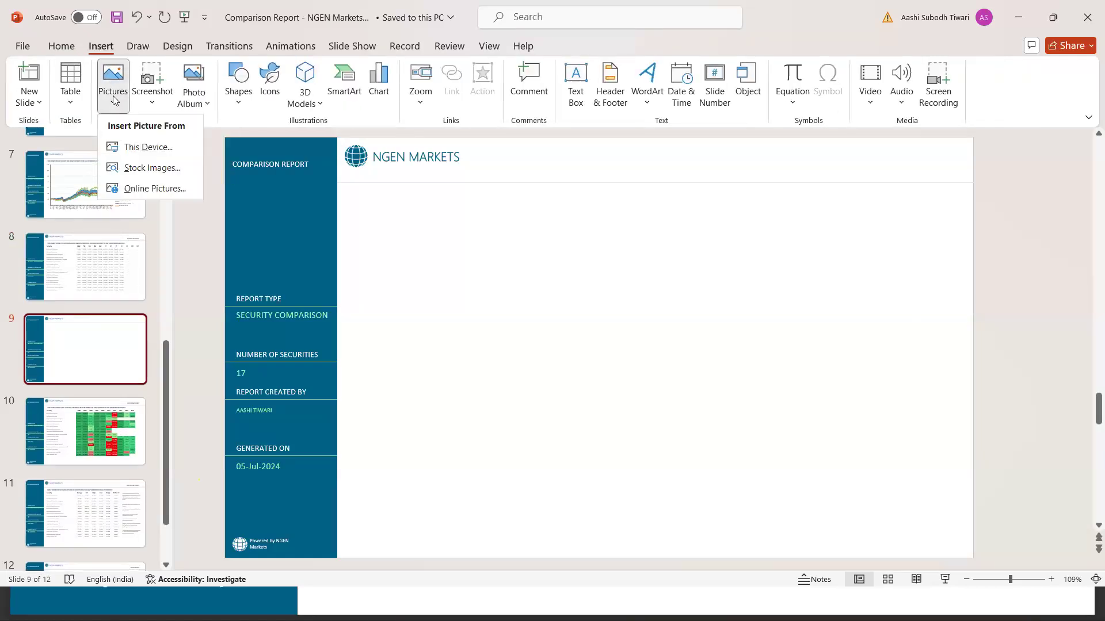
click(137, 151)
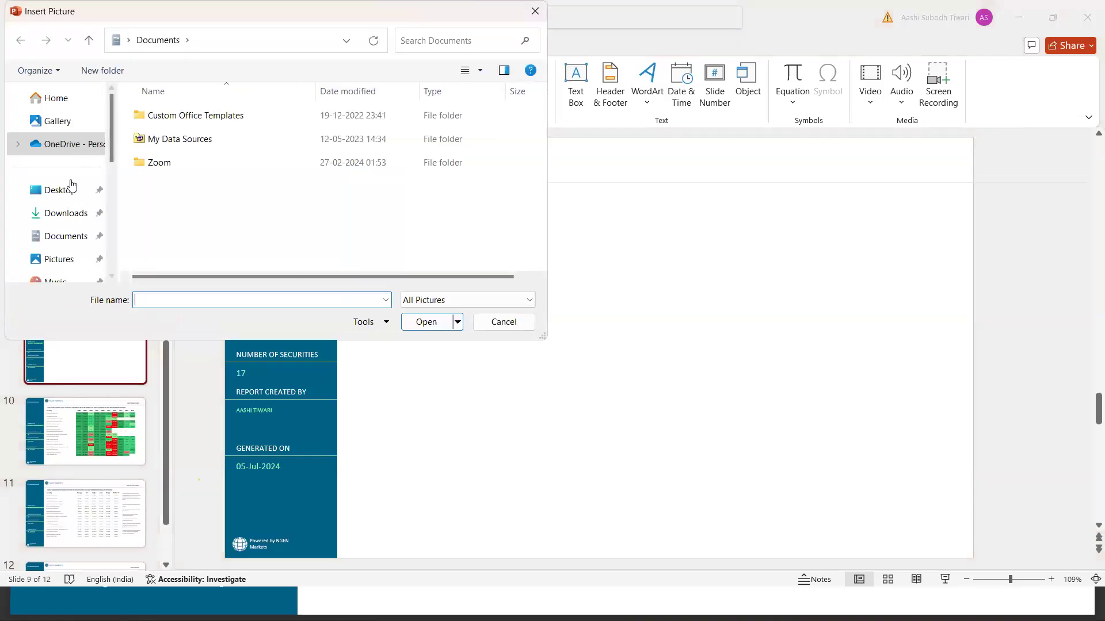
click(68, 213)
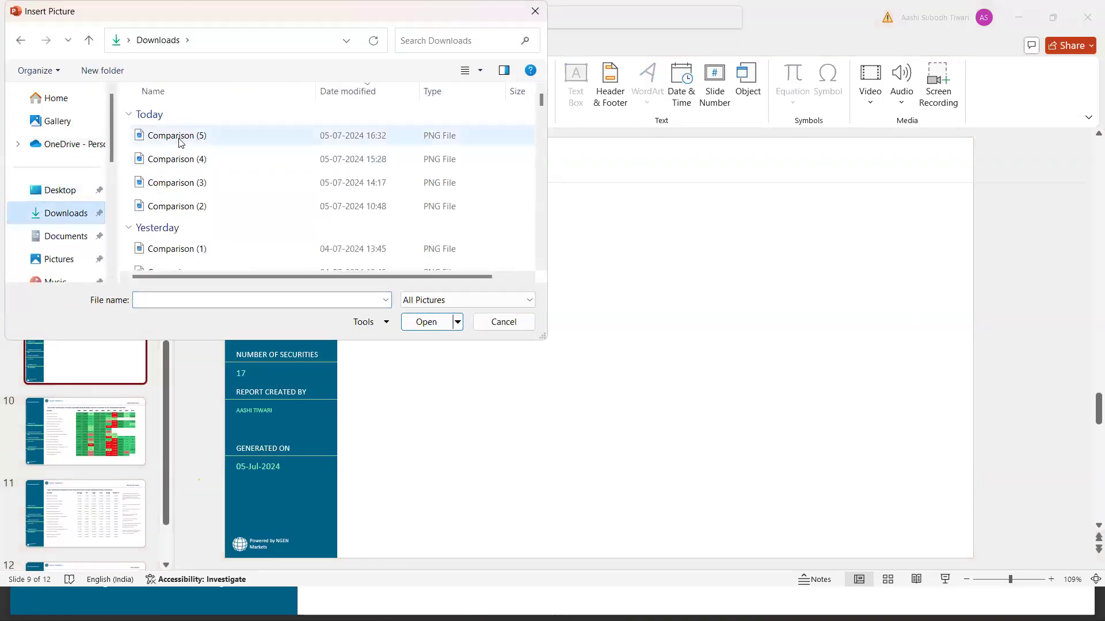
click(177, 141)
click(419, 323)
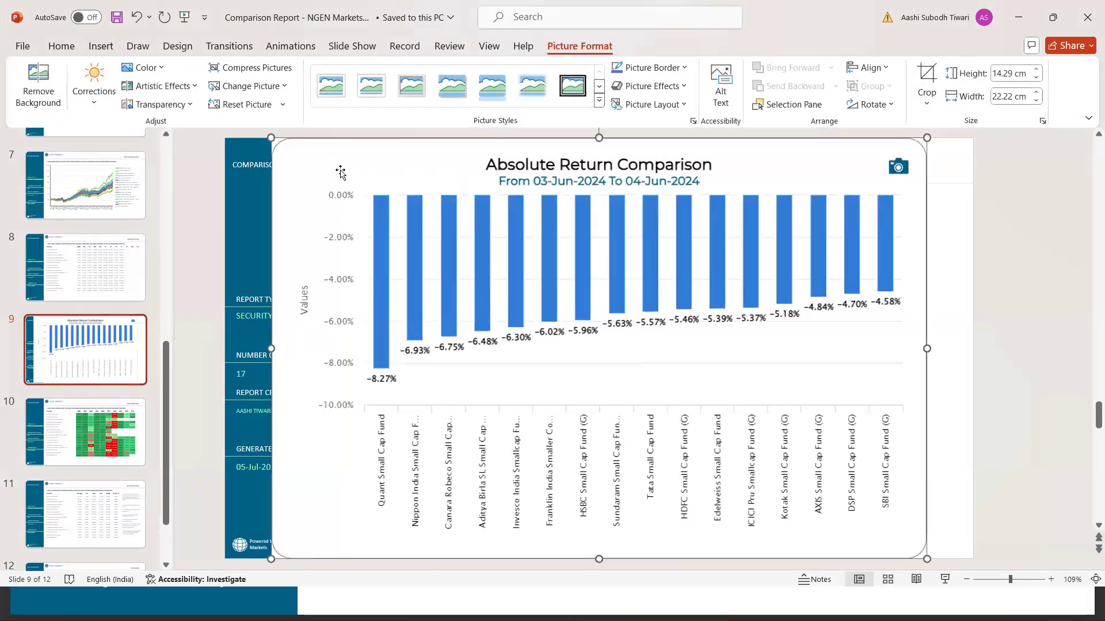
Fit the chart picture at about 18.69 by 12.02 cm in the slide's white area, and return to NGEN Markets in the browser
drag(379, 203, 552, 286)
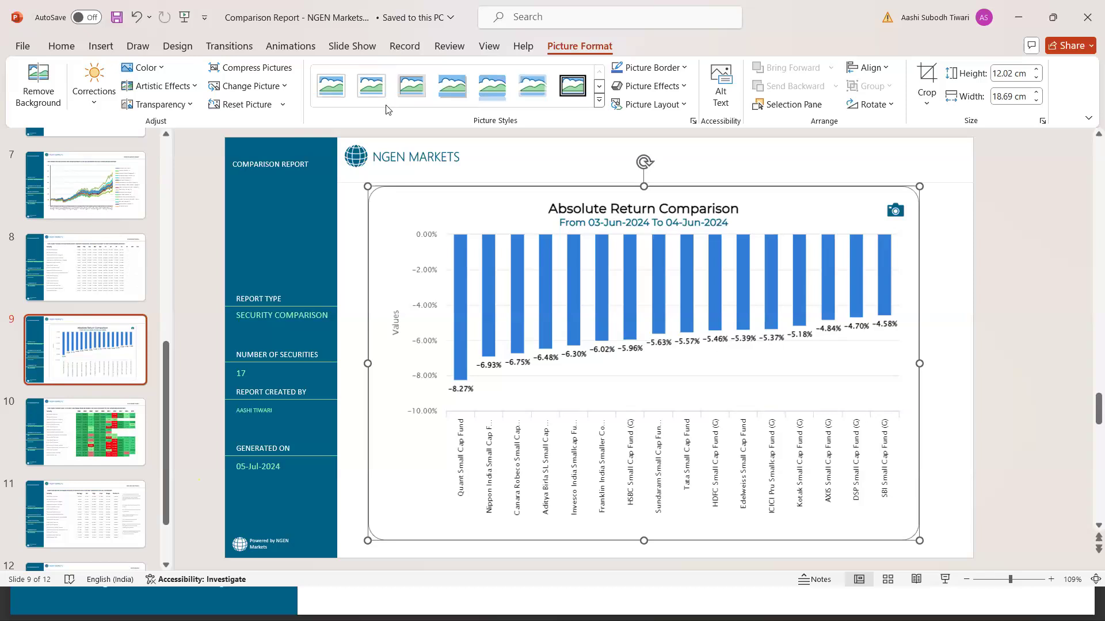
click(1034, 18)
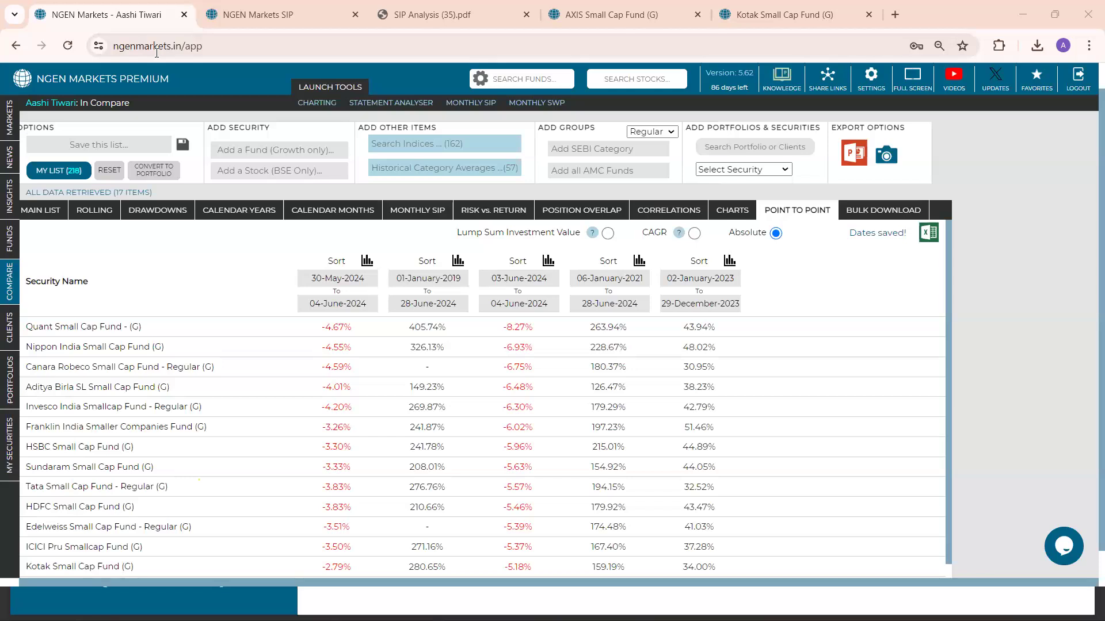
key(XF86AudioRaiseVolume)
key(XF86AudioRaiseVolume)
key(XF86AudioRaiseVolume)
key(XF86AudioRaiseVolume)
key(XF86AudioRaiseVolume)
key(XF86AudioRaiseVolume)
key(XF86AudioRaiseVolume)
key(XF86AudioRaiseVolume)
key(XF86AudioRaiseVolume)
key(XF86AudioRaiseVolume)
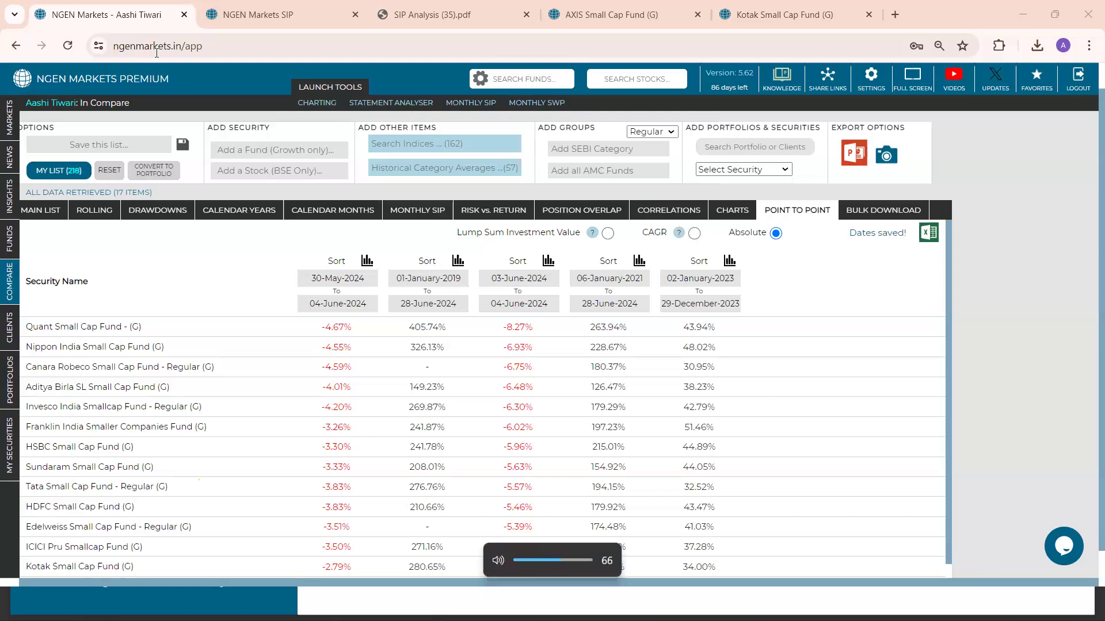
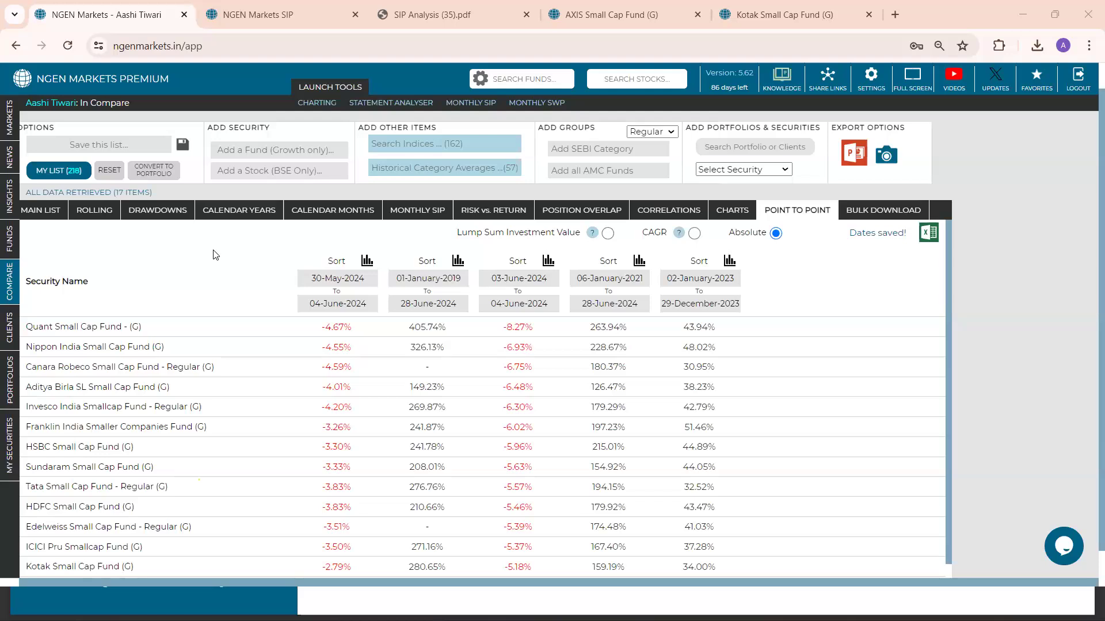
Open the Markets overview, remove Nifty 50 from the market chart, and show NSE indices under Indian Equity Sectors
click(16, 131)
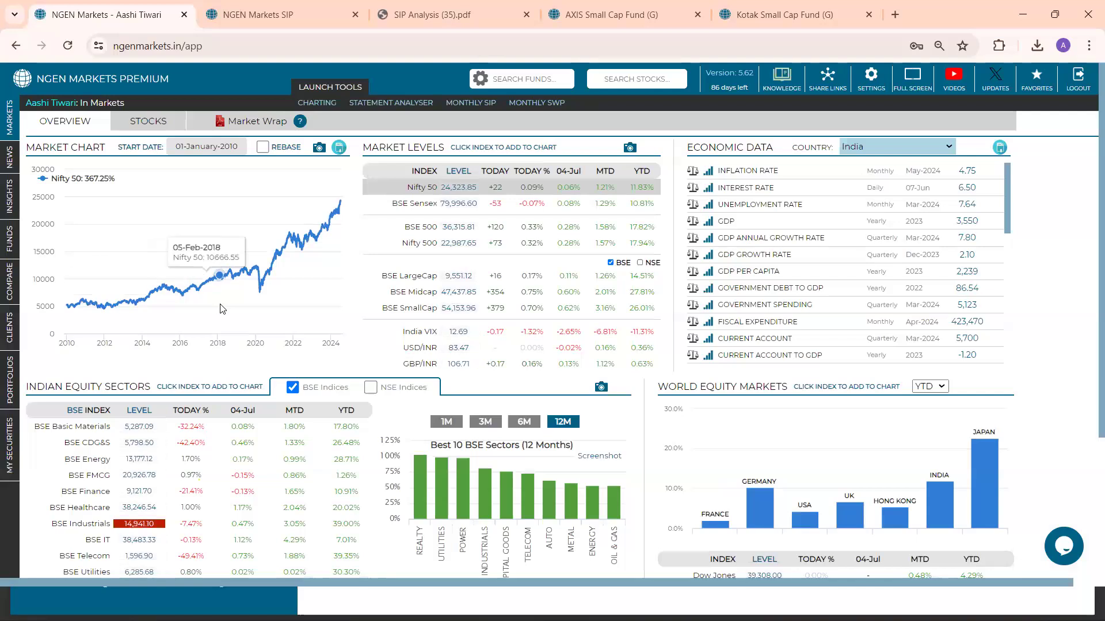
click(412, 166)
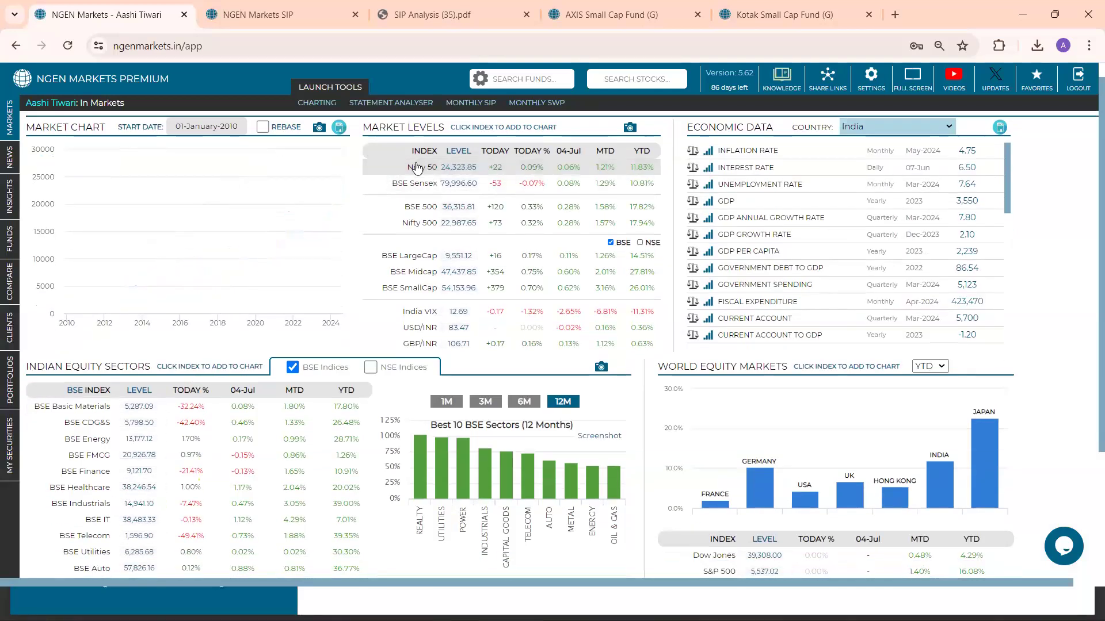
scroll(260, 338, down, 1)
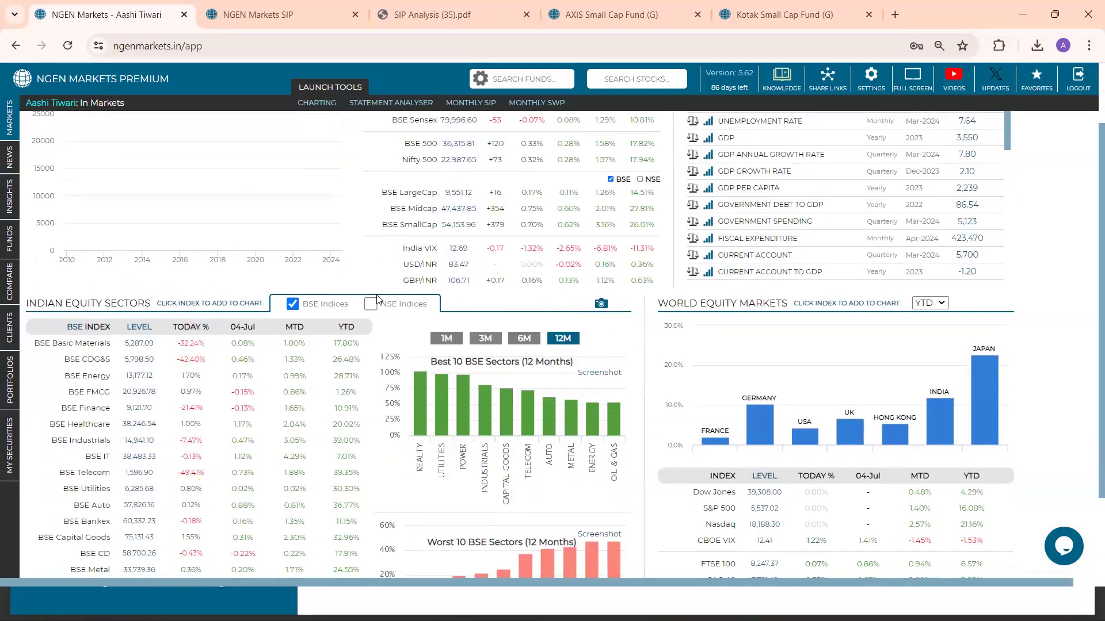
scroll(372, 312, up, 1)
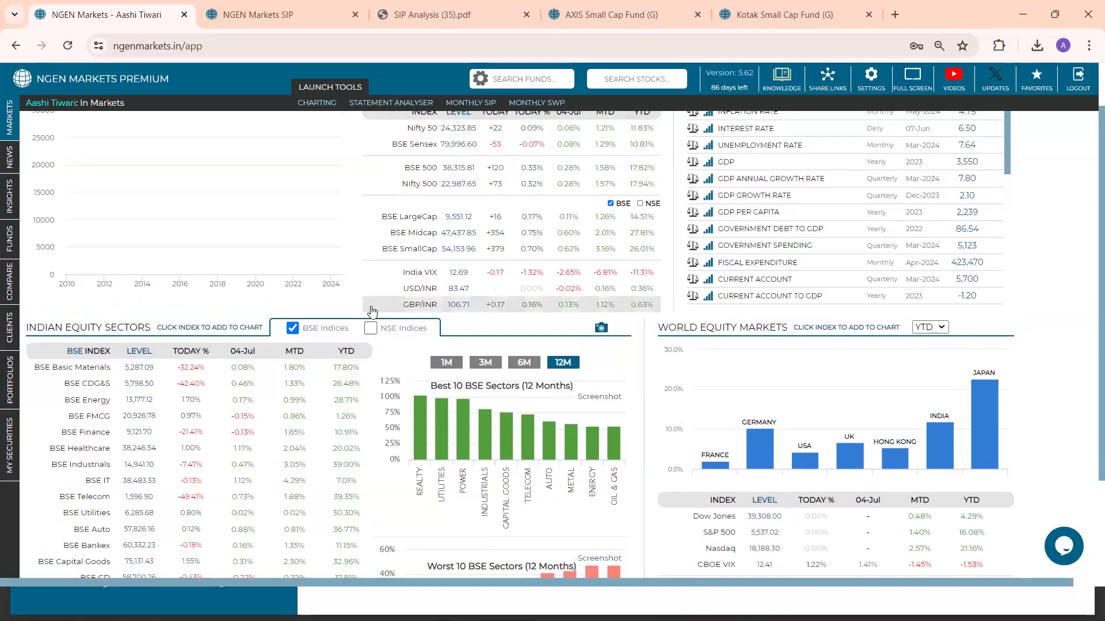
scroll(373, 311, down, 1)
scroll(372, 311, up, 2)
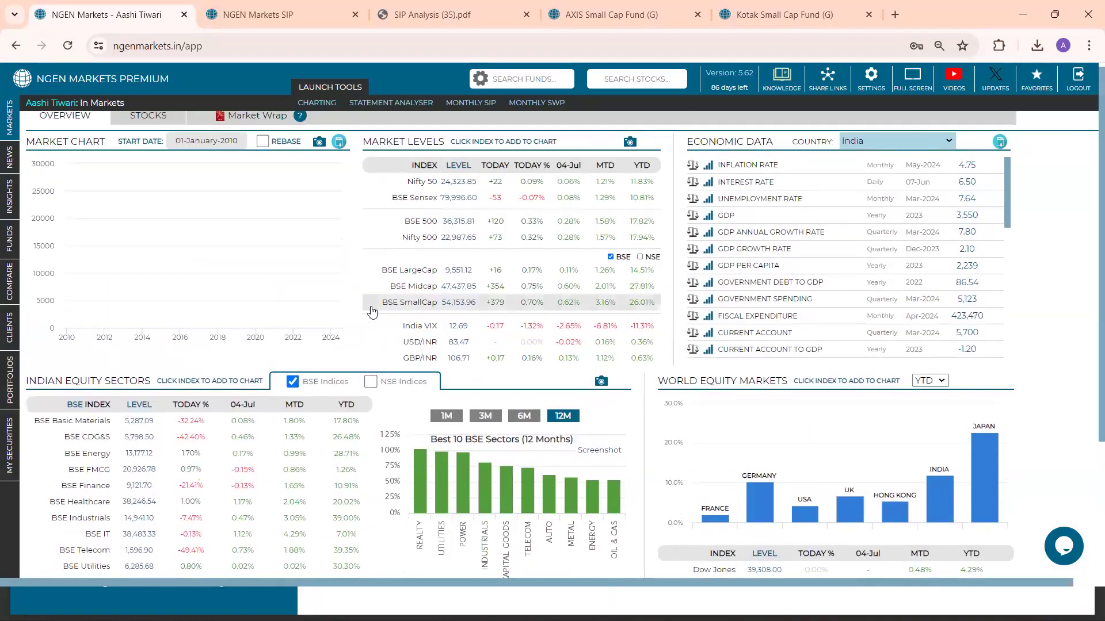
scroll(374, 310, down, 3)
click(379, 224)
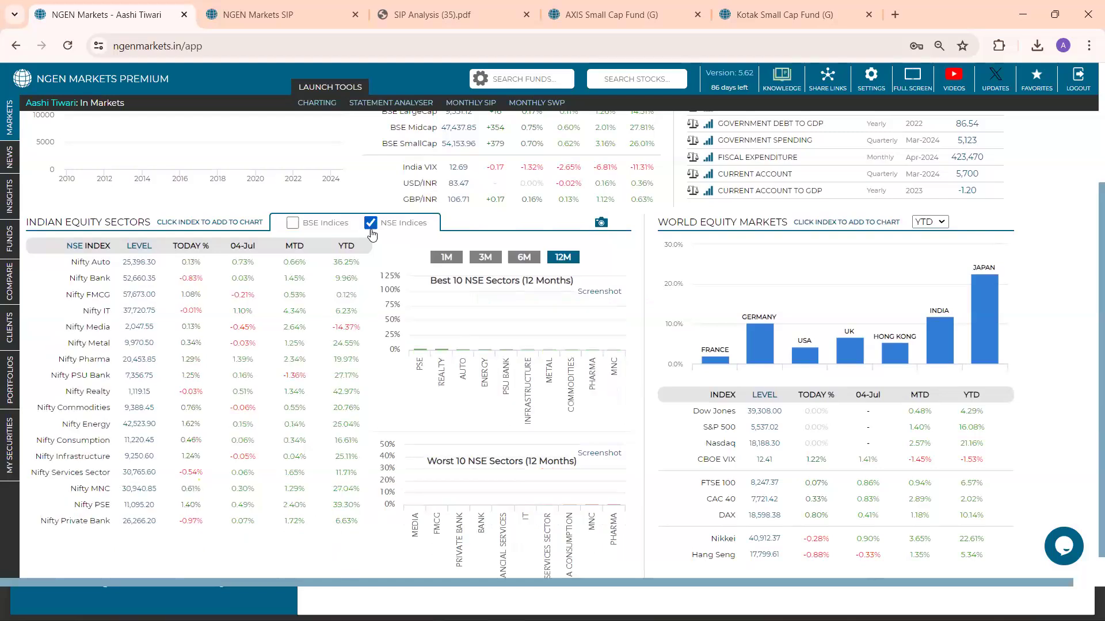
Add the Nifty FMCG, Nifty IT, Nifty Metal and Nifty Pharma indices to the market chart
click(226, 300)
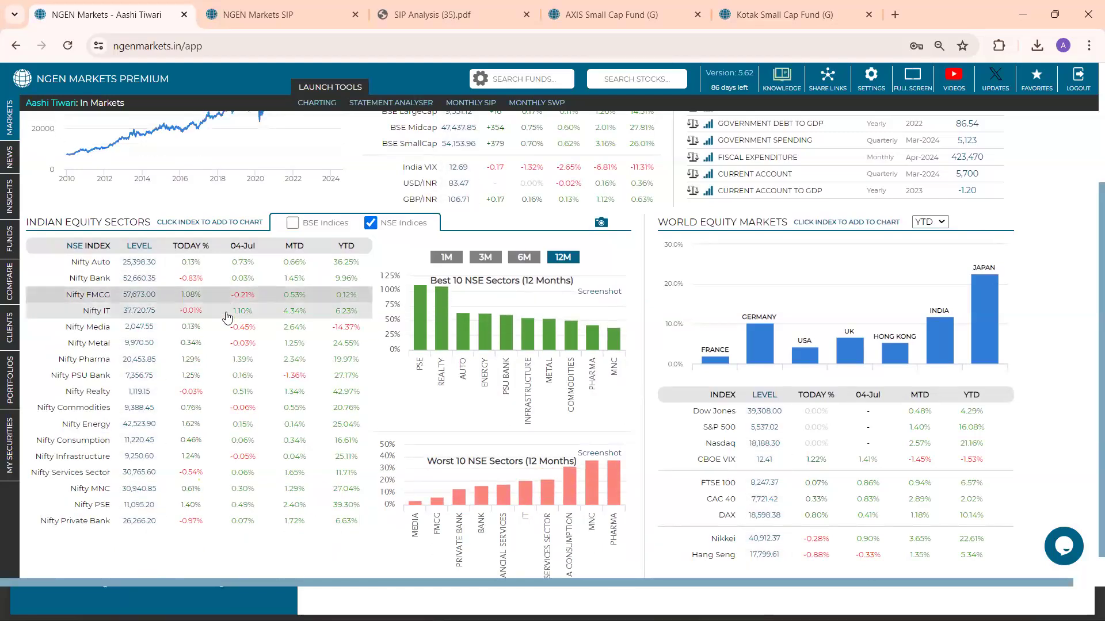
click(227, 314)
click(222, 343)
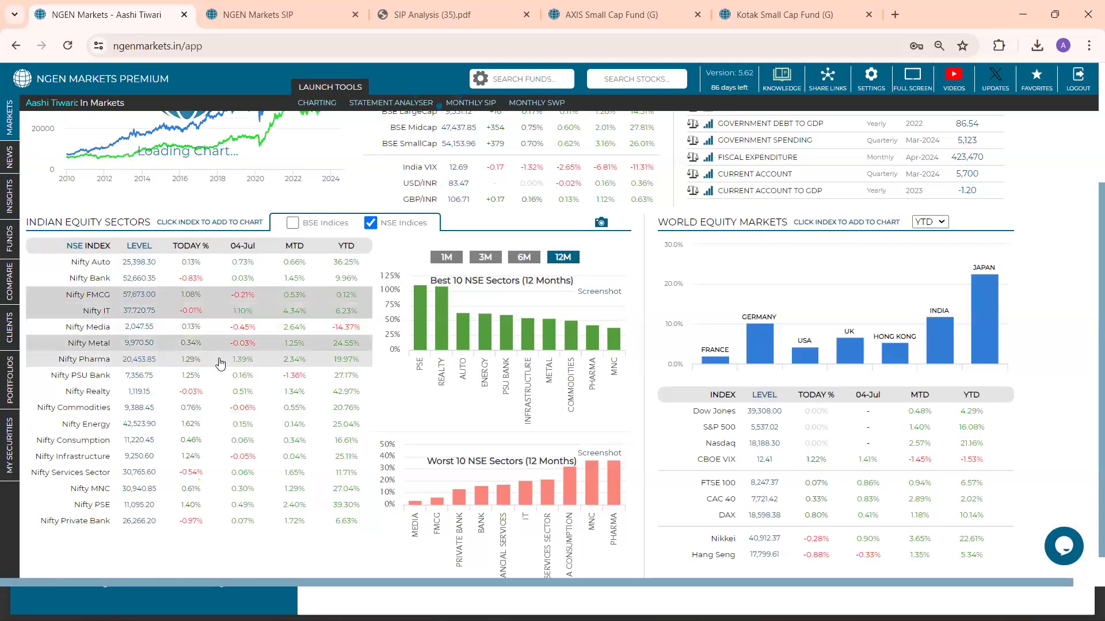
click(220, 363)
Set the market chart's start date to 01-December-2020
scroll(220, 364, up, 3)
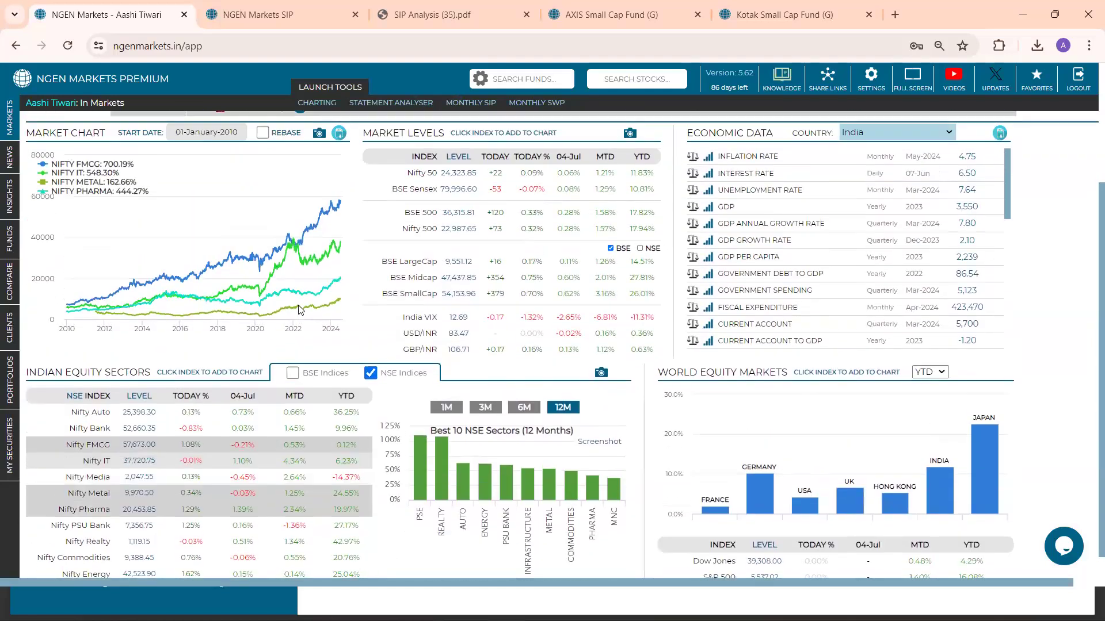
scroll(165, 247, up, 1)
click(206, 146)
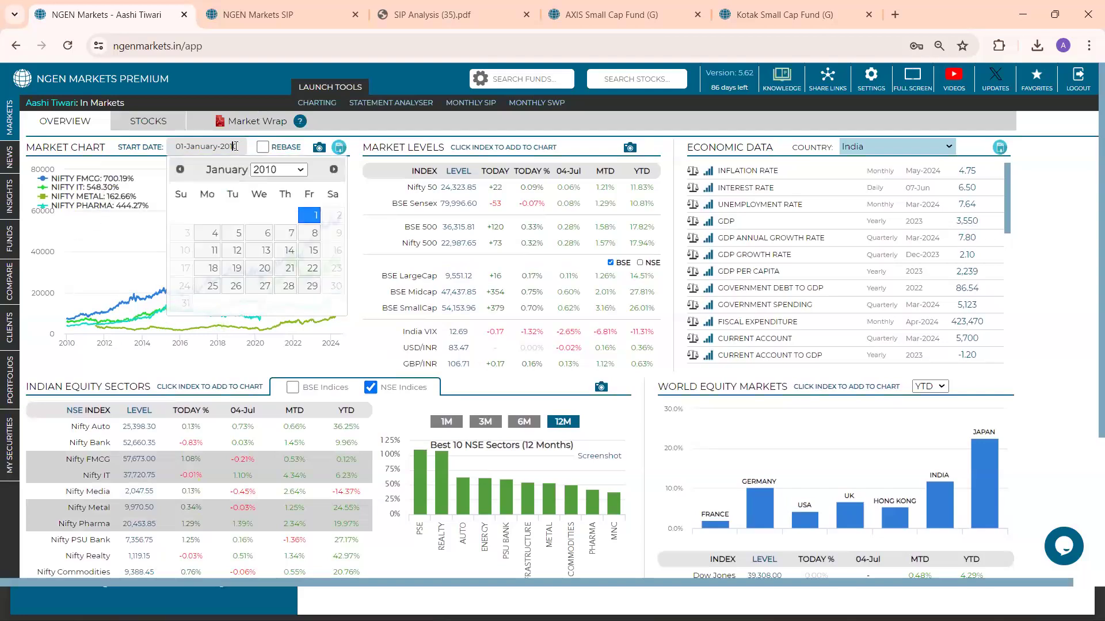
click(281, 173)
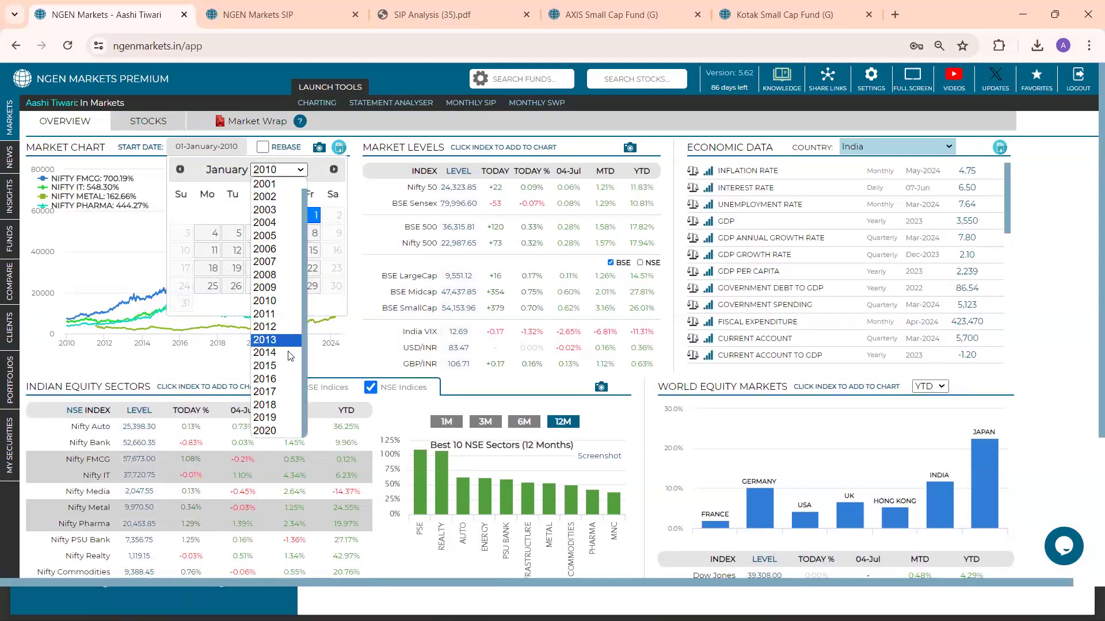
click(275, 430)
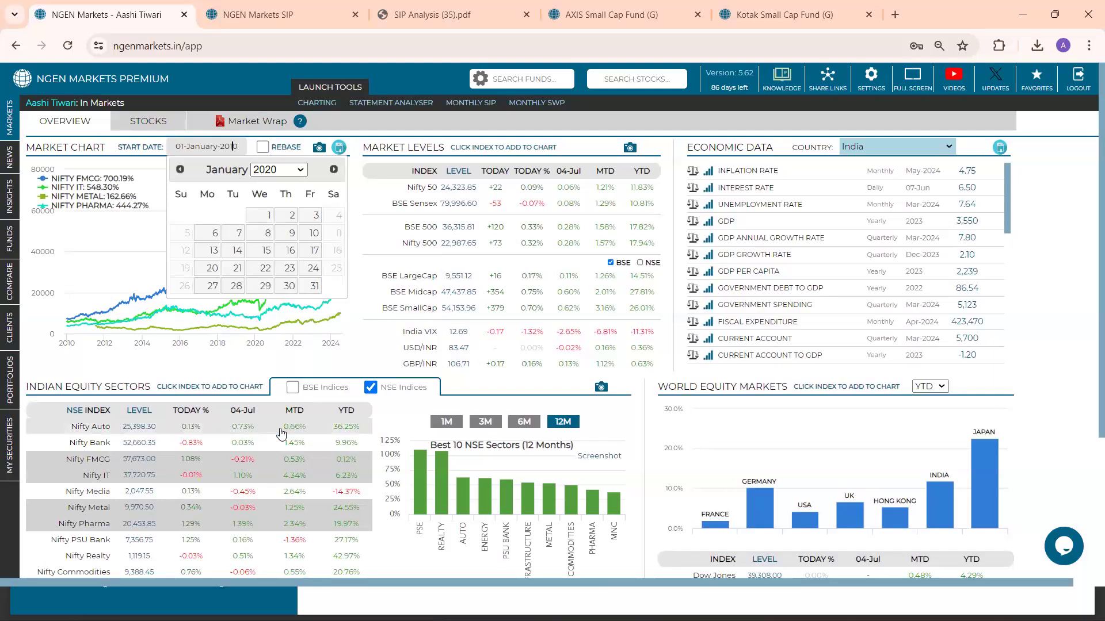
click(337, 174)
click(336, 171)
click(336, 171)
click(336, 171)
click(336, 172)
click(336, 171)
click(336, 172)
click(336, 172)
click(336, 171)
click(339, 175)
click(338, 174)
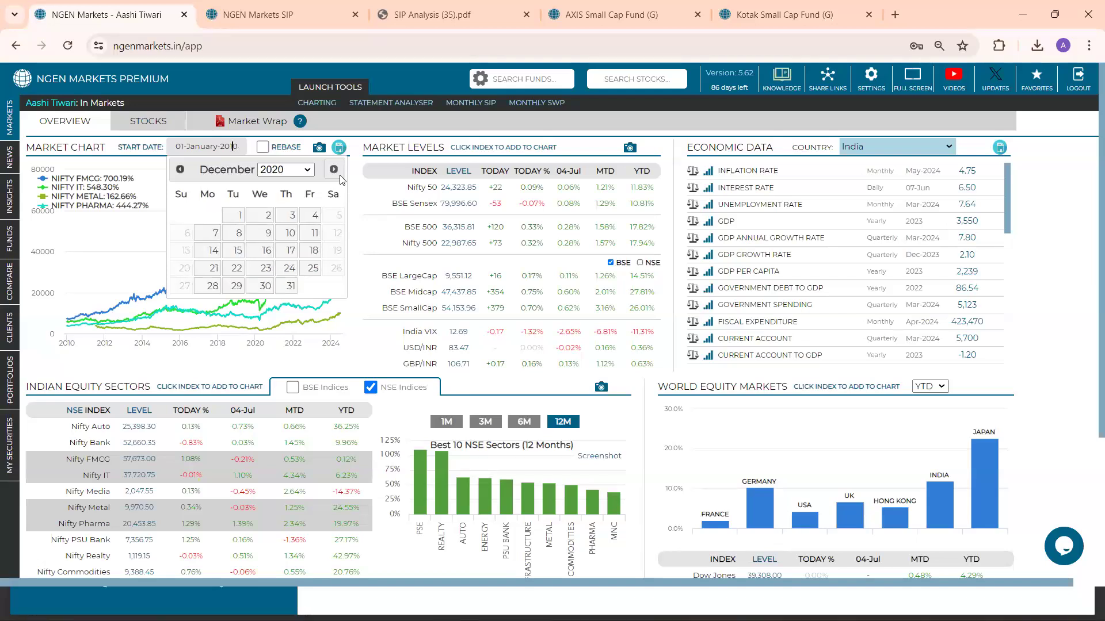
click(240, 219)
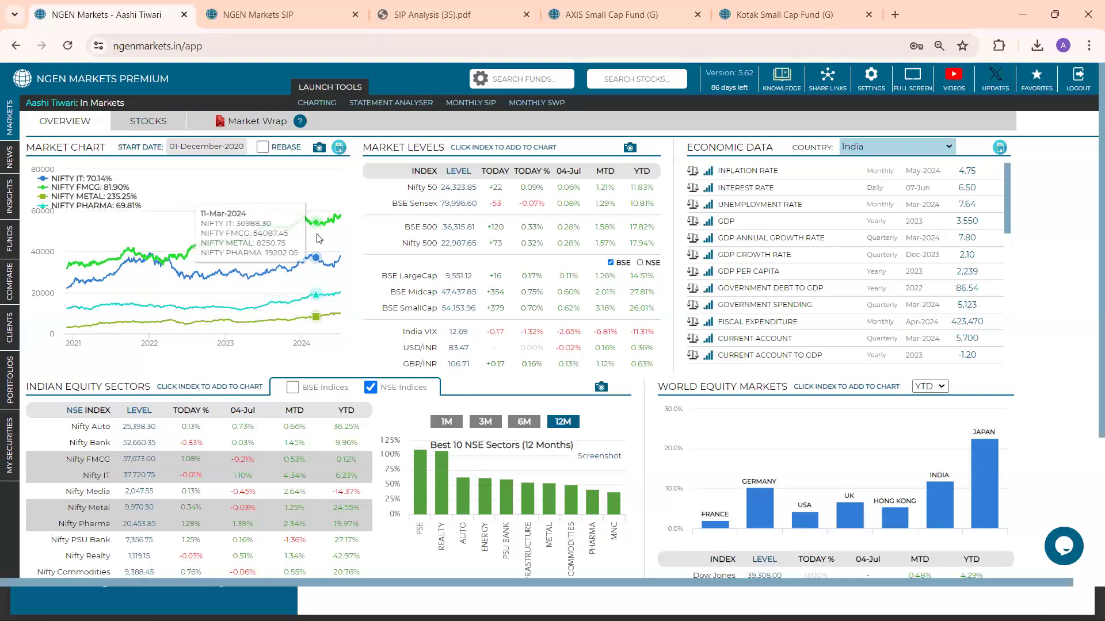
Rebase the market chart and add Nifty 50 to compare it with the sector indices
click(263, 148)
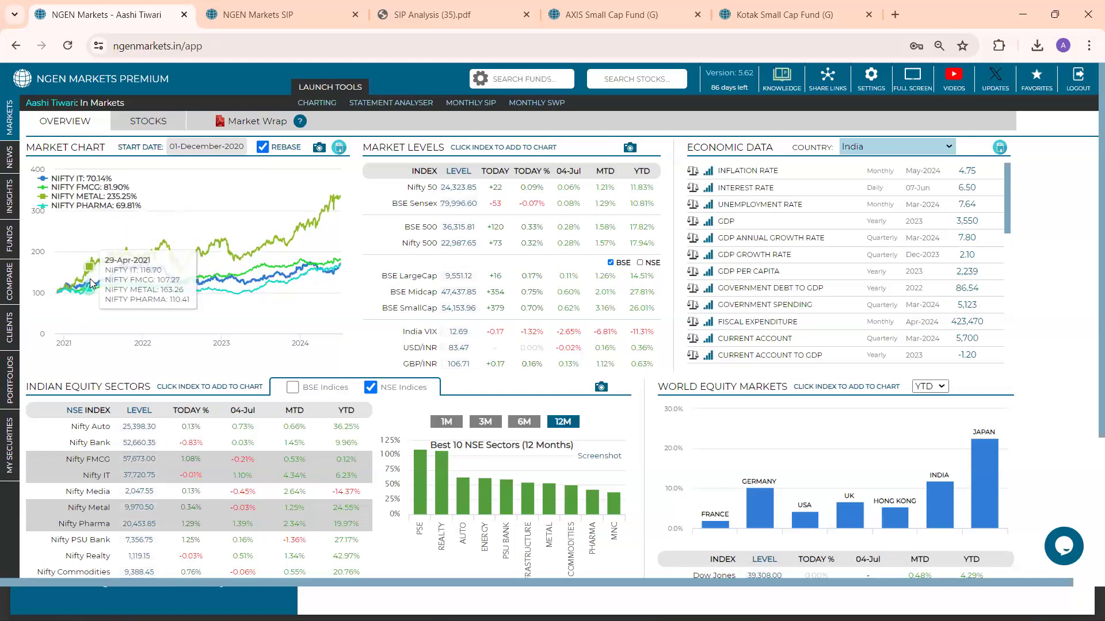
click(424, 192)
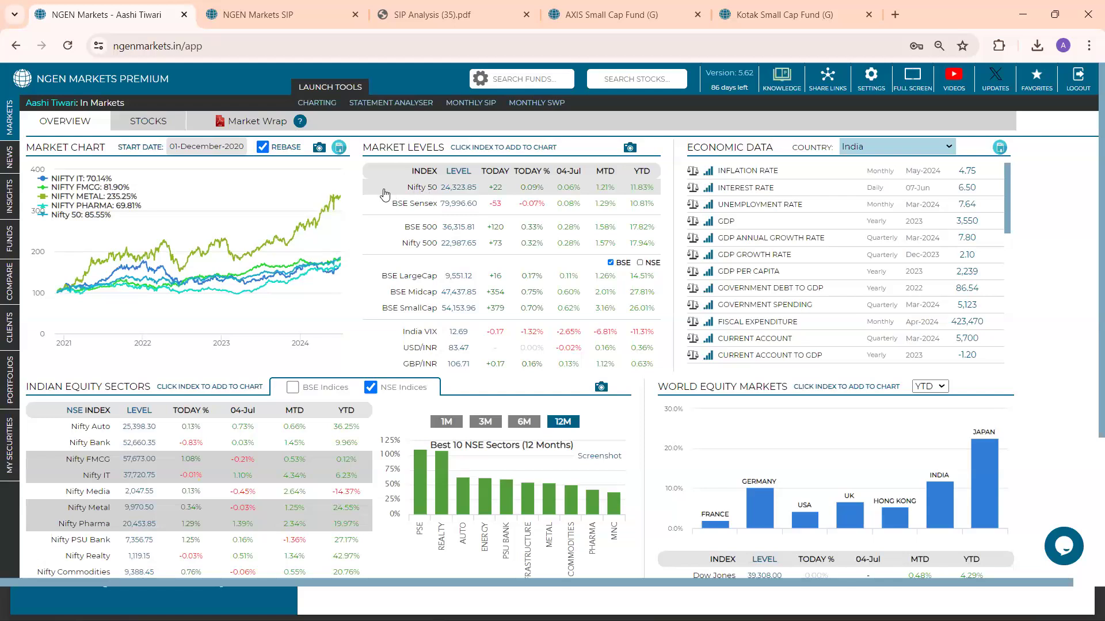
mouse_move(342, 207)
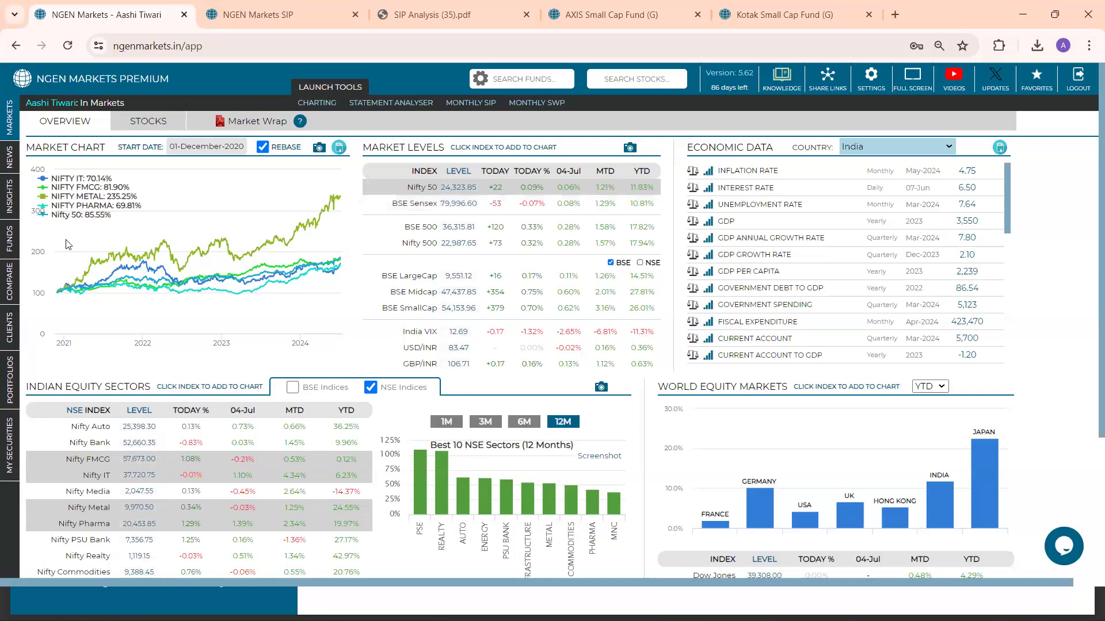
Open the sector changes in the funds' Holdings Analysis and restrict them to the SEBI category Small Cap Fund
click(11, 248)
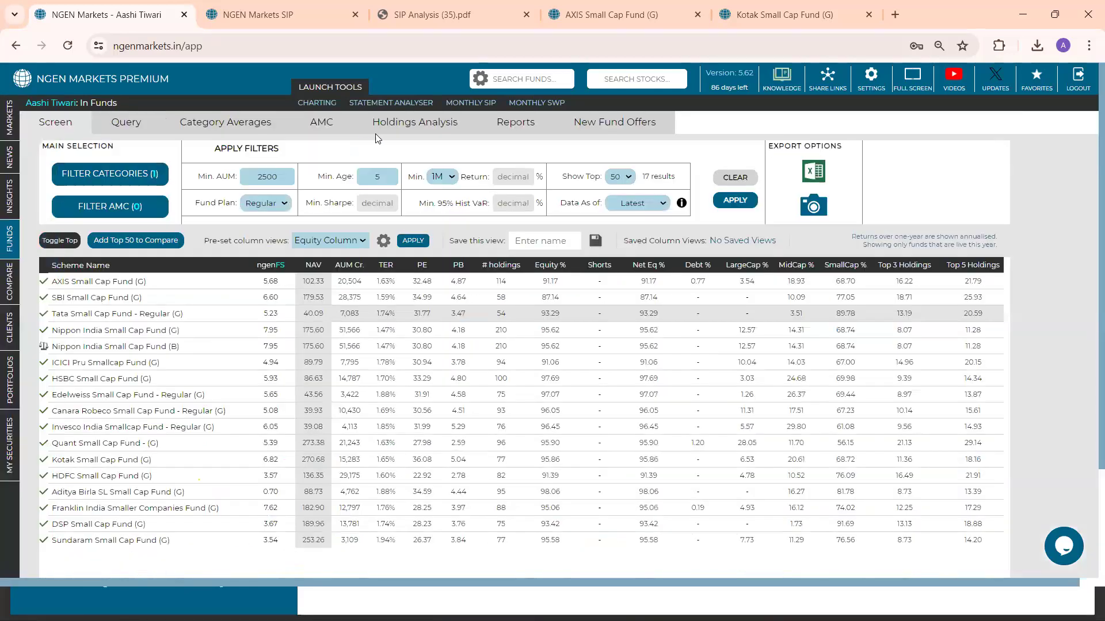
click(415, 128)
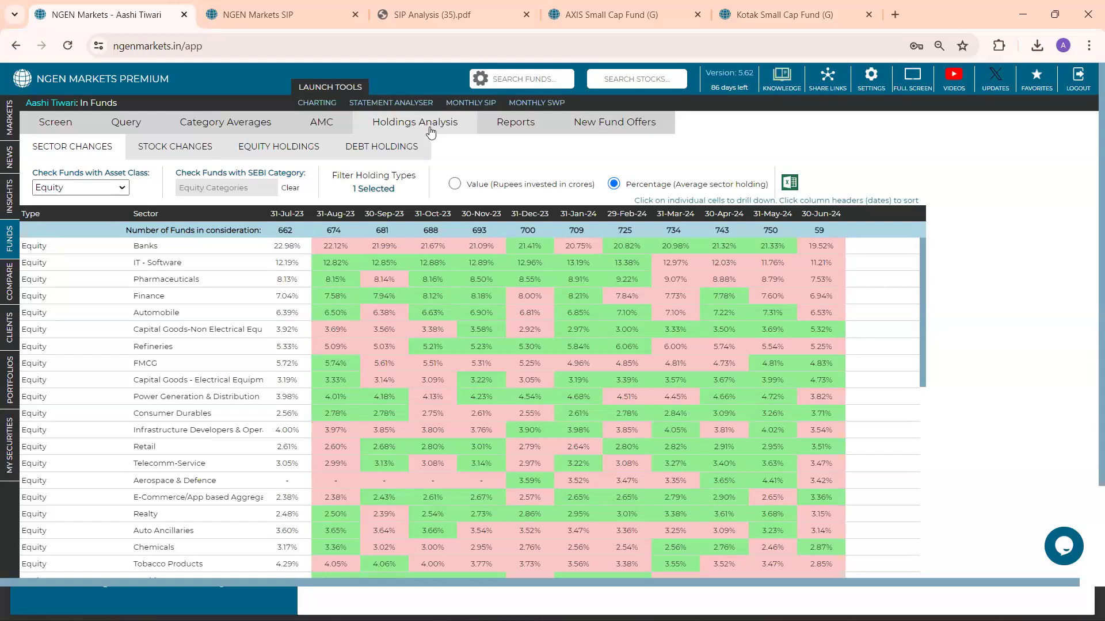
click(267, 192)
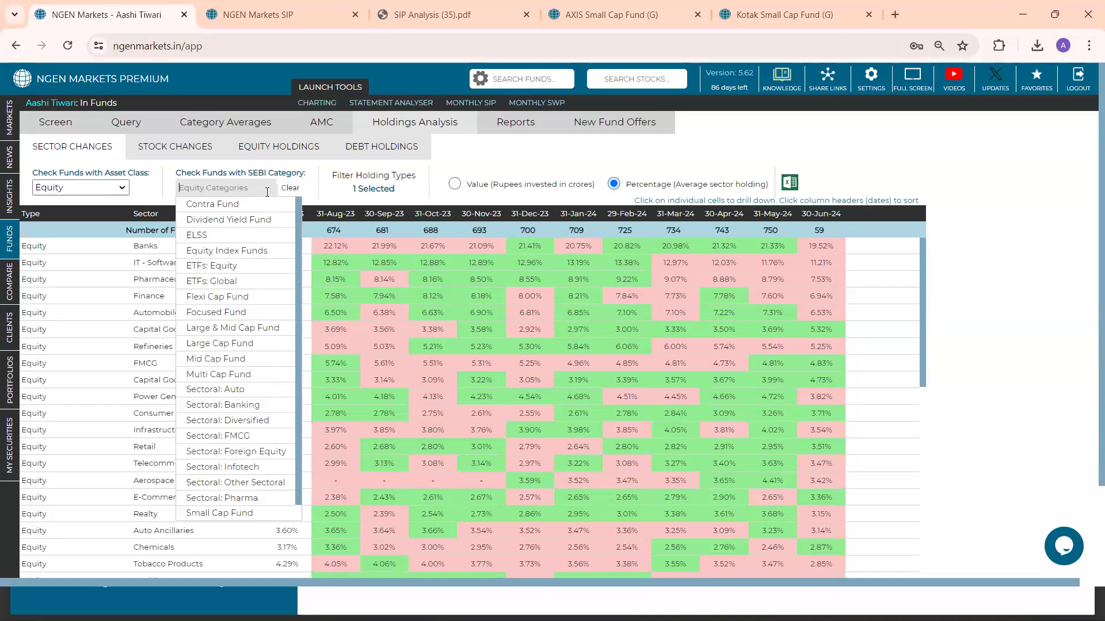
click(278, 512)
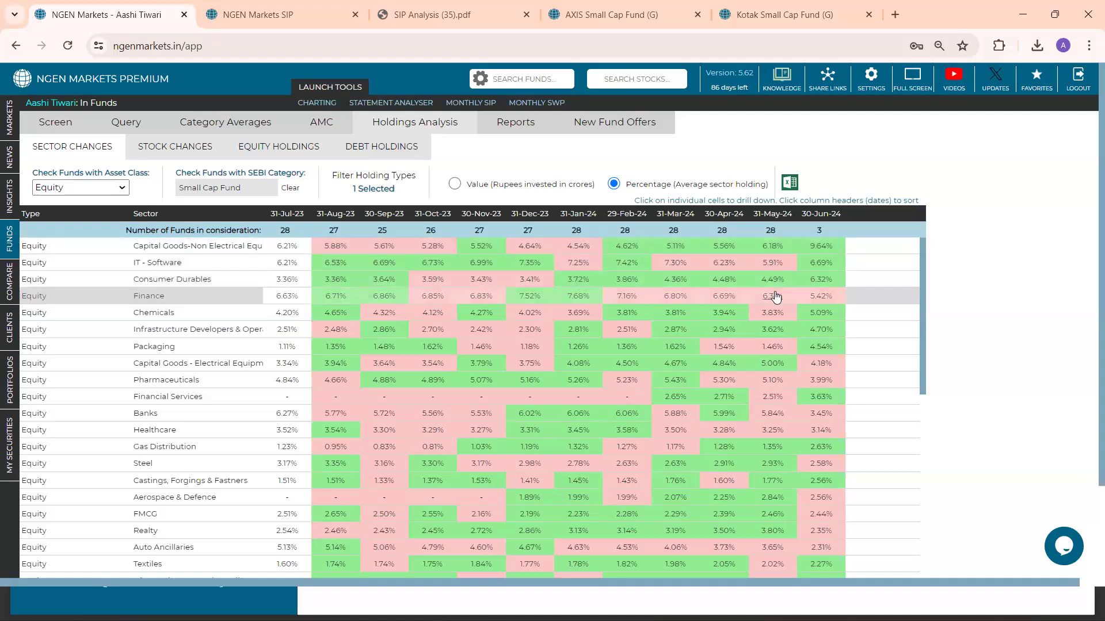
Sort the small cap sector changes by the 31-May-24 column, with the highest allocations first
click(774, 215)
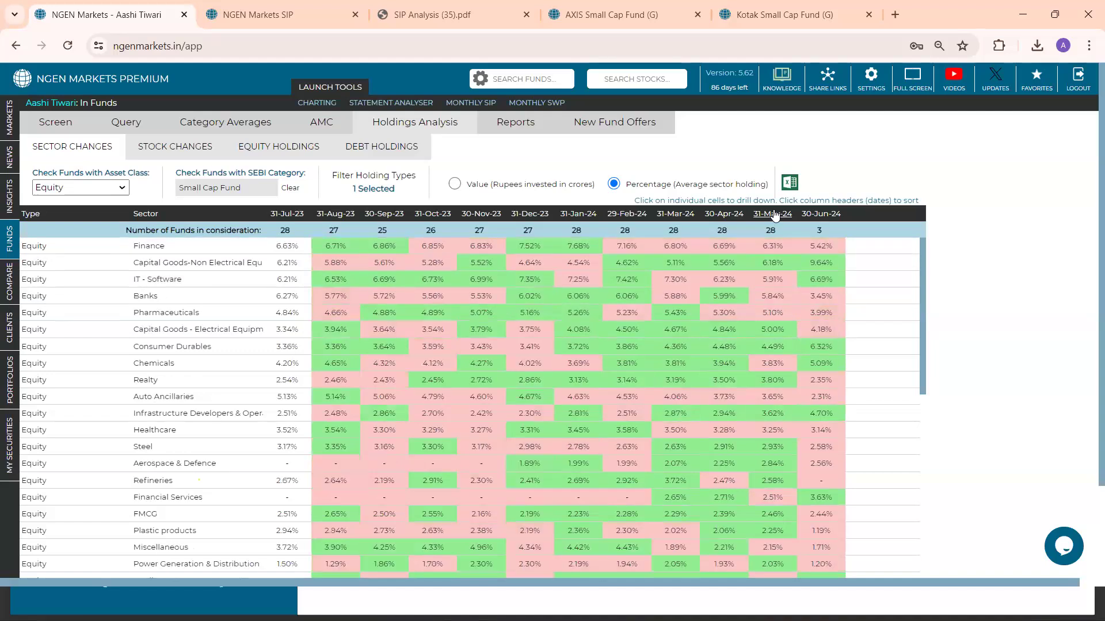
click(775, 215)
click(774, 216)
click(774, 215)
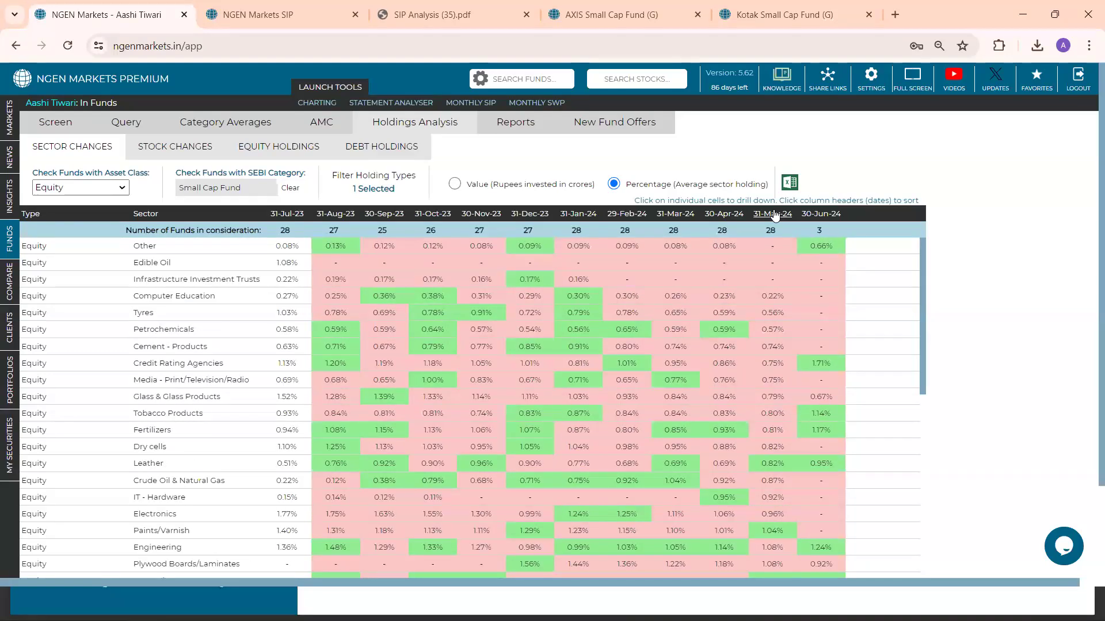
click(775, 216)
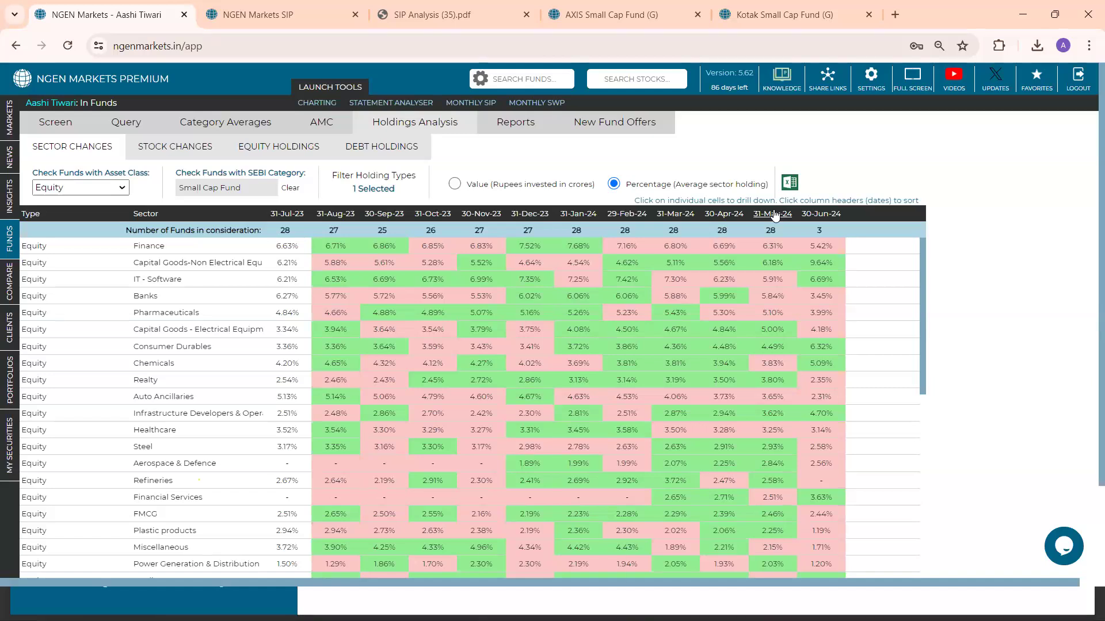
key(XF86AudioRaiseVolume)
key(XF86AudioRaiseVolume)
key(XF86AudioRaiseVolume)
key(XF86AudioRaiseVolume)
key(XF86AudioRaiseVolume)
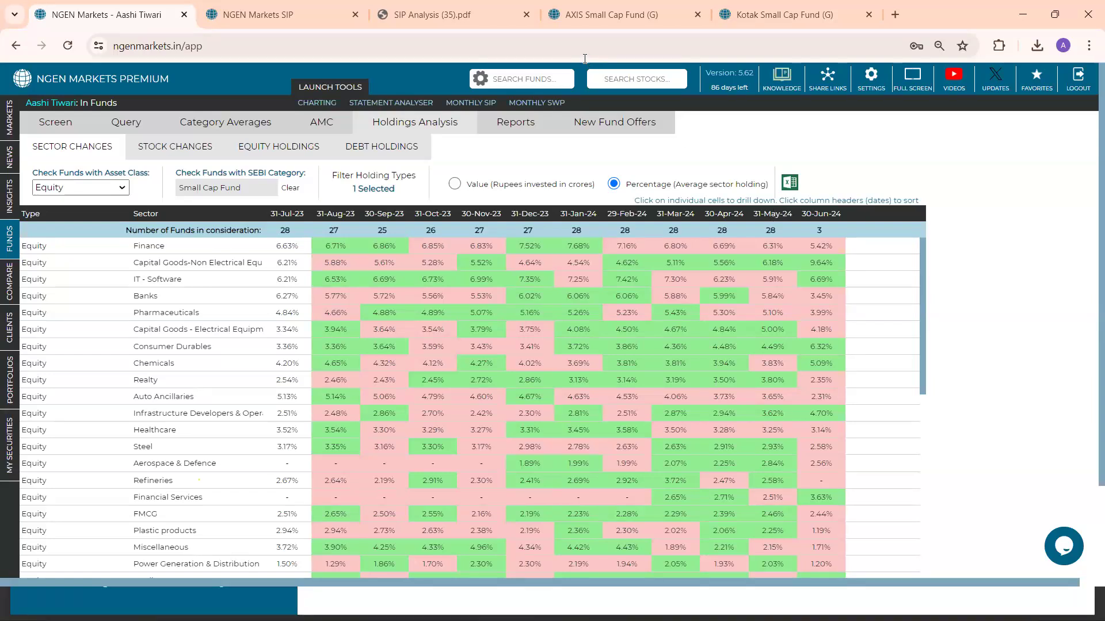
Return to the fund comparison's main list and sort the securities by age in ascending order
click(5, 300)
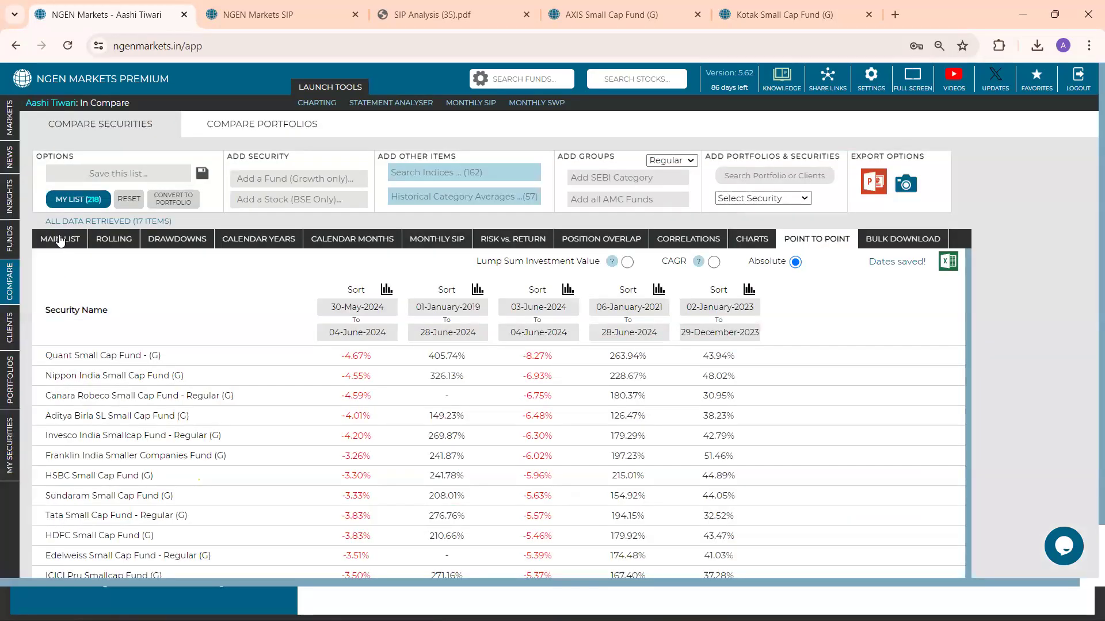
click(66, 240)
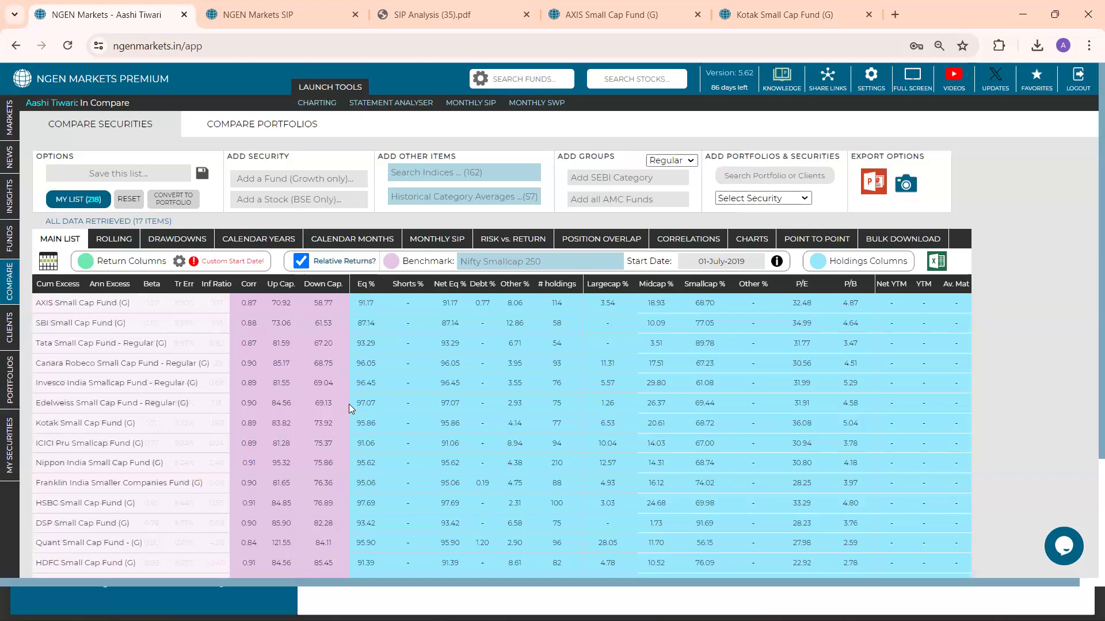
scroll(349, 403, left, 6)
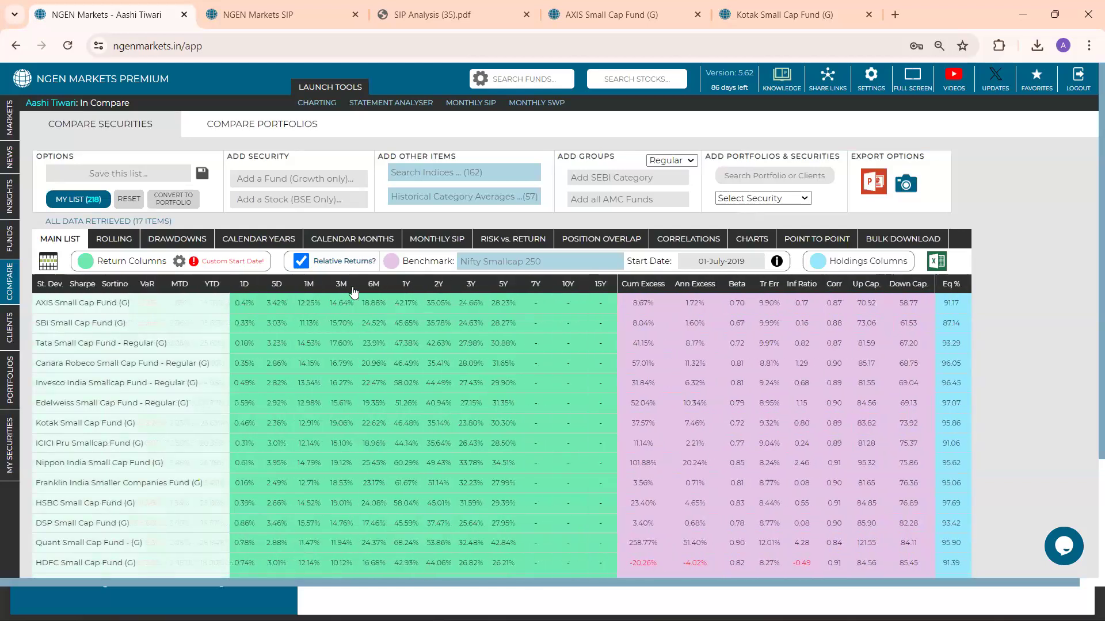
scroll(358, 288, left, 5)
scroll(360, 288, left, 3)
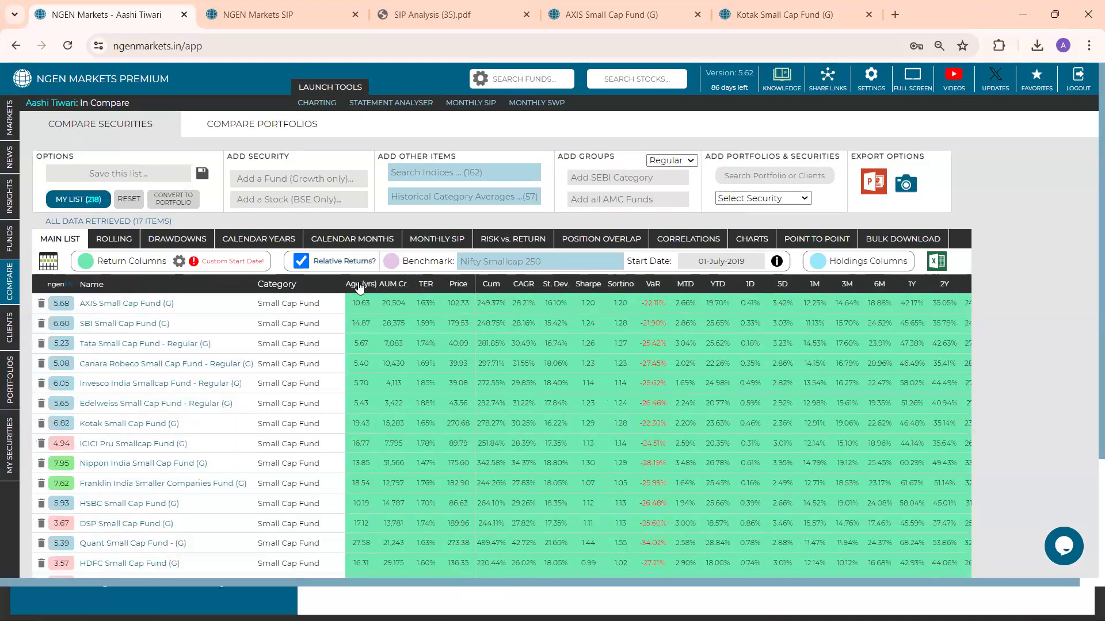
double_click(360, 289)
click(359, 287)
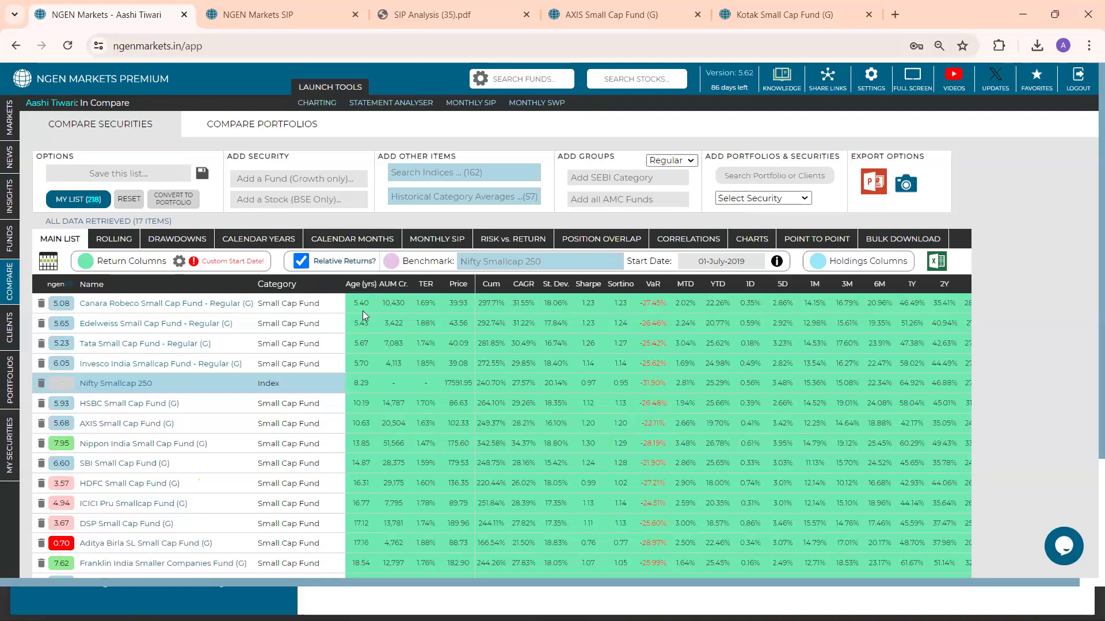
Examine the Risk vs. Return chart of the compared funds and open the calendar for its start date
click(510, 241)
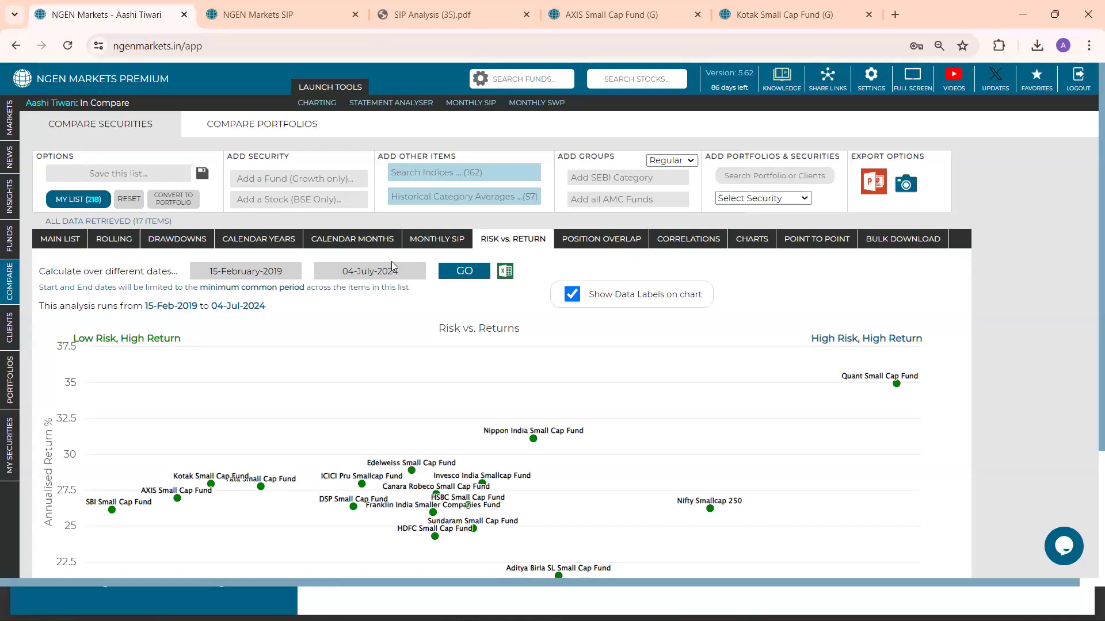
click(297, 272)
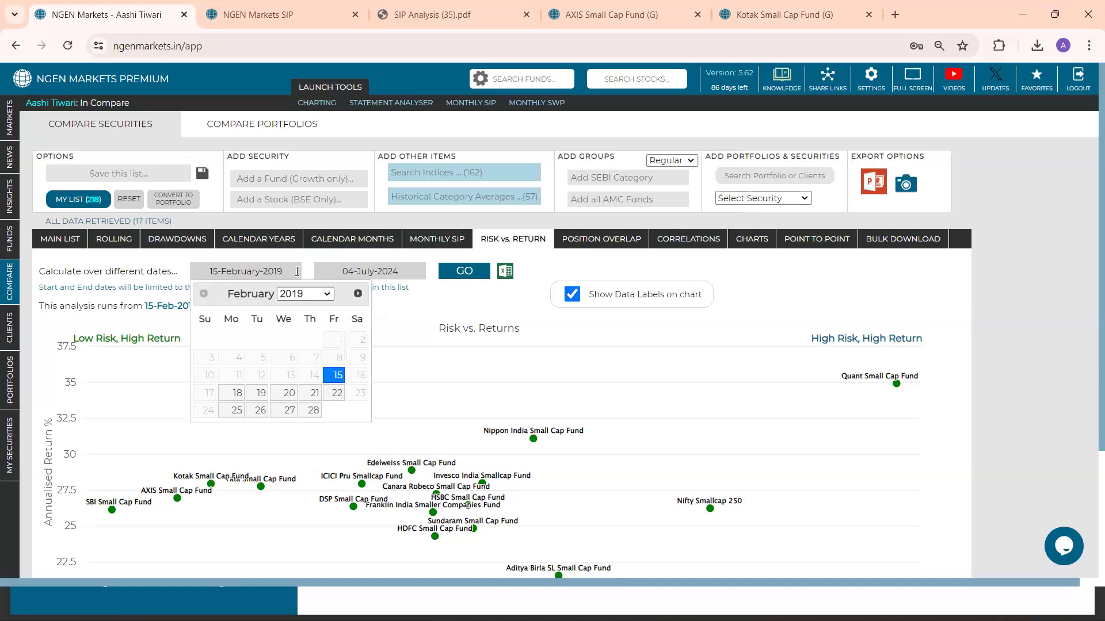
key(XF86AudioRaiseVolume)
key(XF86AudioRaiseVolume)
key(XF86AudioRaiseVolume)
key(XF86AudioRaiseVolume)
key(XF86AudioRaiseVolume)
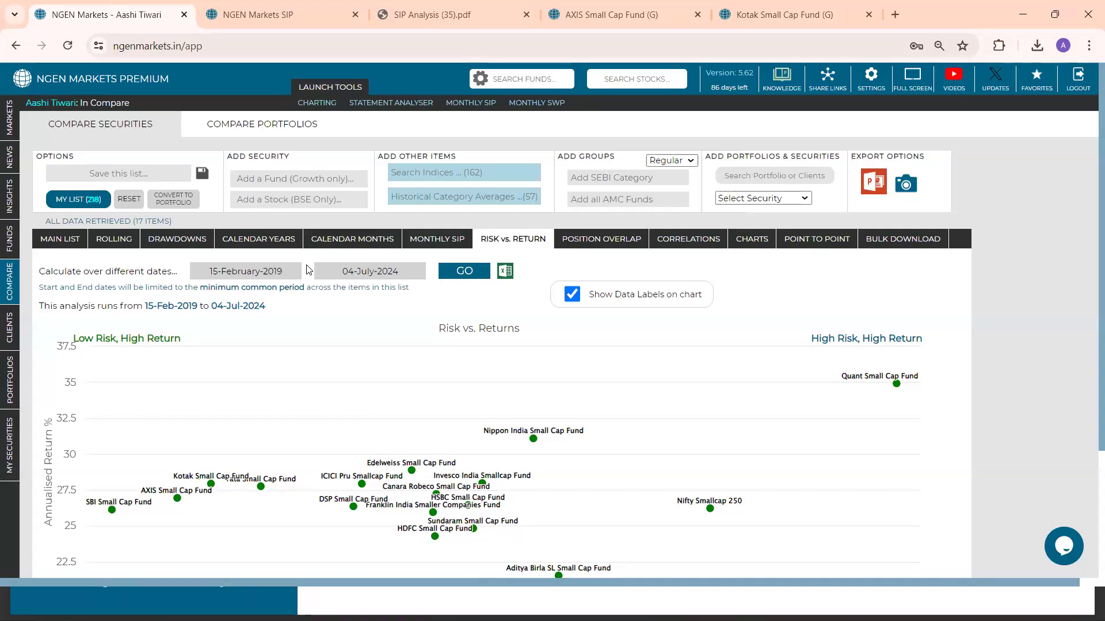
Go back to the comparison's main list, and return to the Markets overview
click(74, 238)
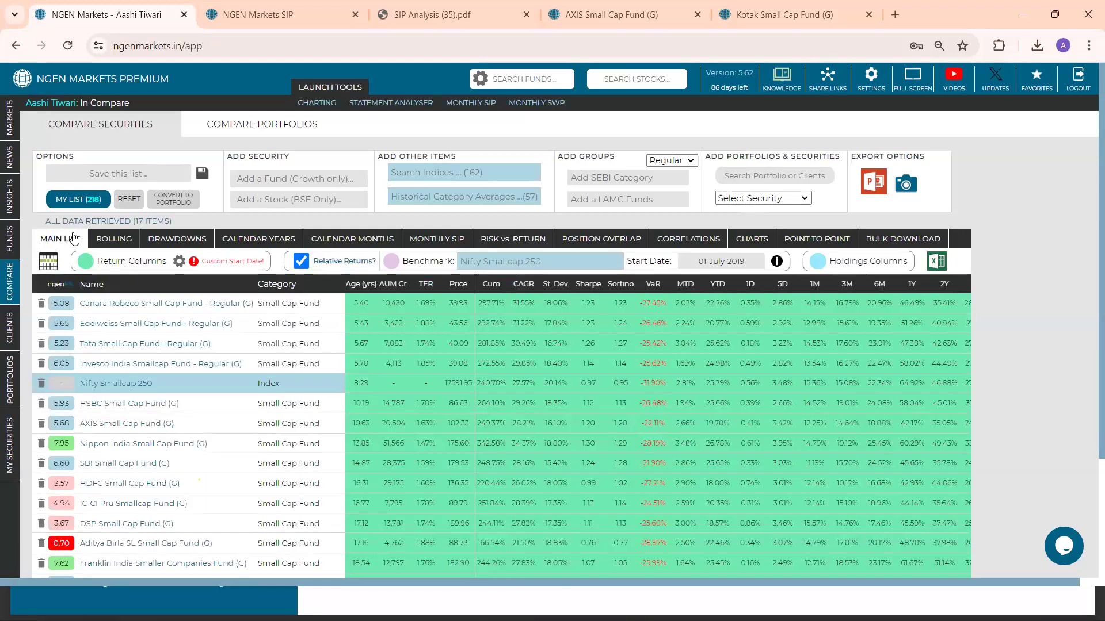
click(11, 132)
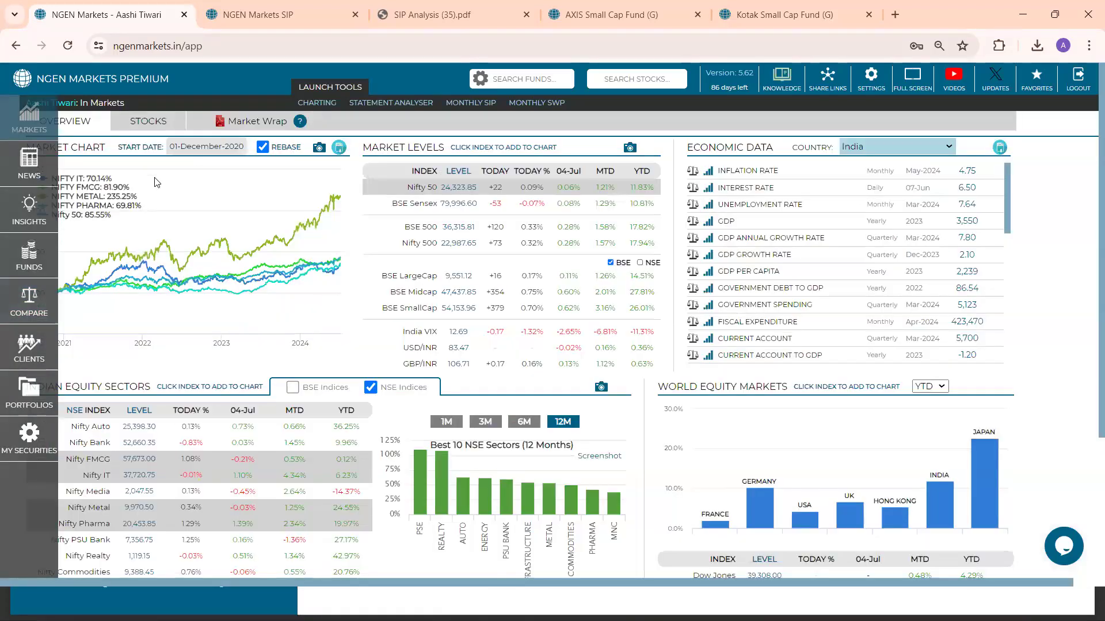
Open the stocks list in Markets and filter it to the Finance sector
click(156, 122)
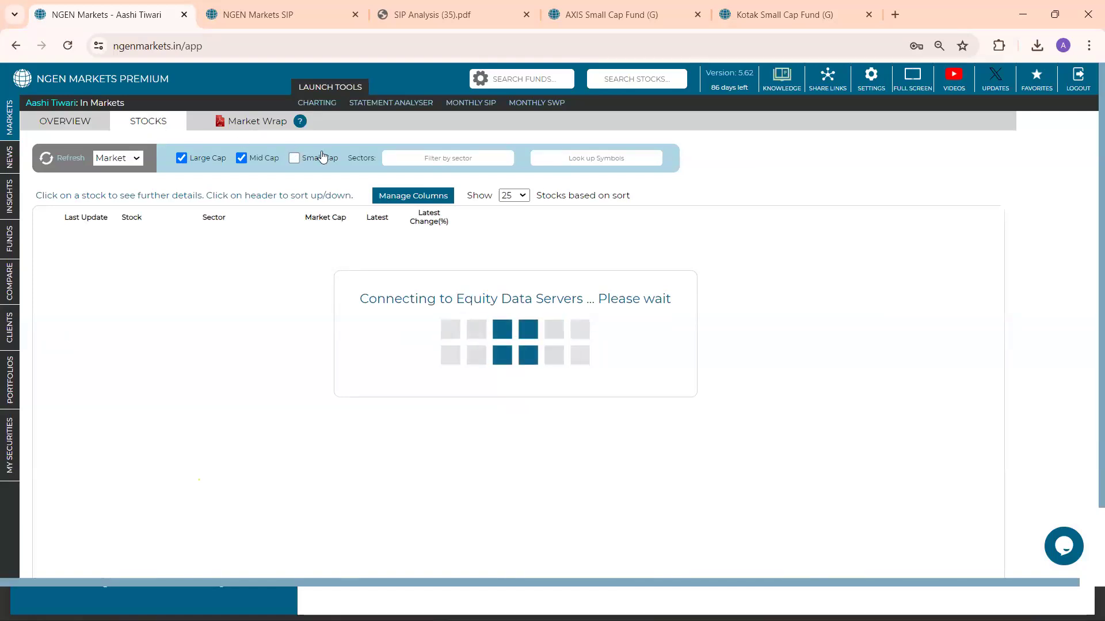
click(438, 159)
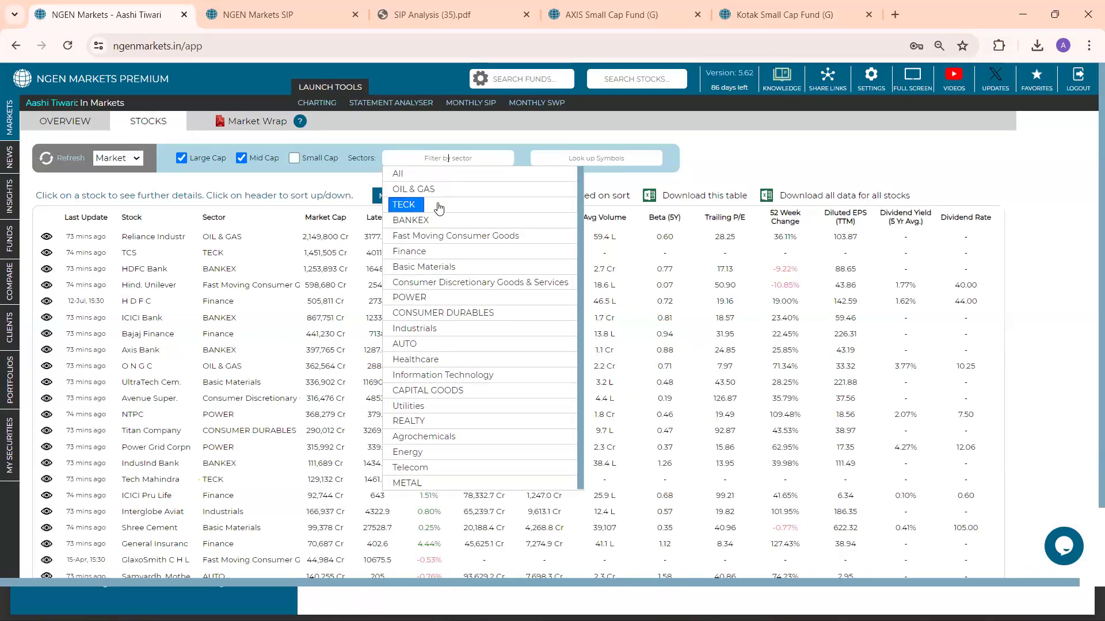
click(429, 252)
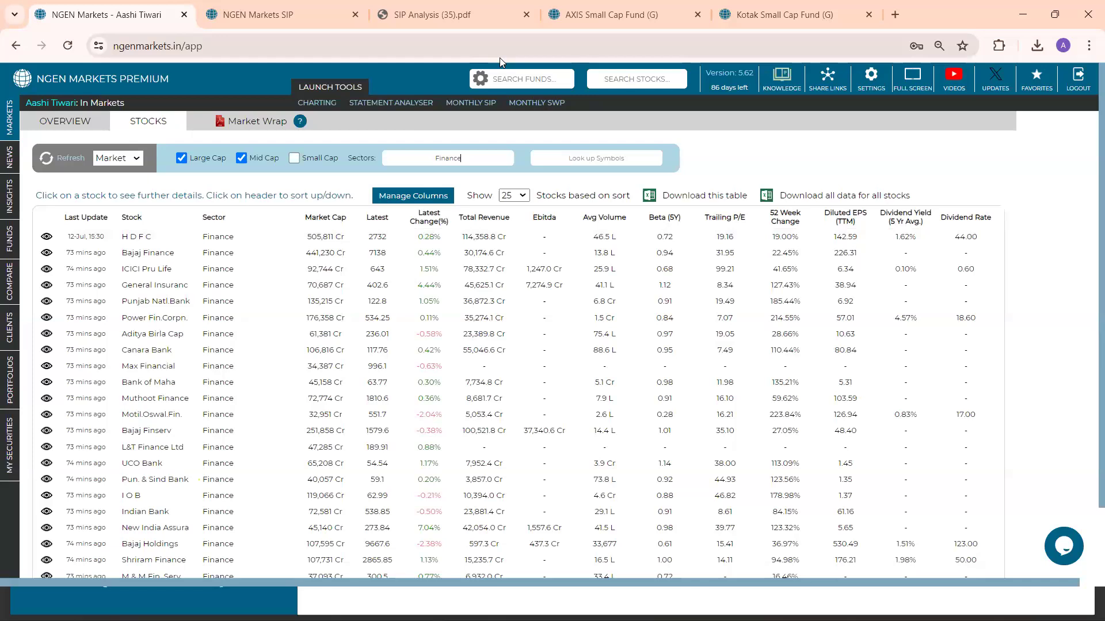
In the Kotak Small Cap Fund's asset allocation, show the position changes reported on 31-Jan-2024 versus the previous month
click(808, 5)
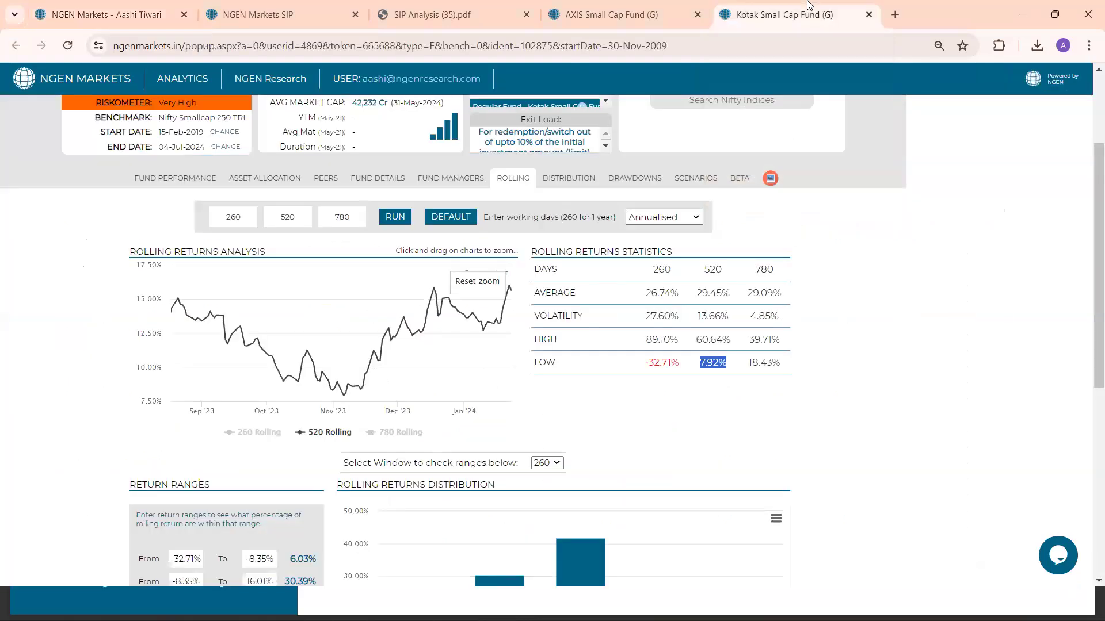
click(288, 179)
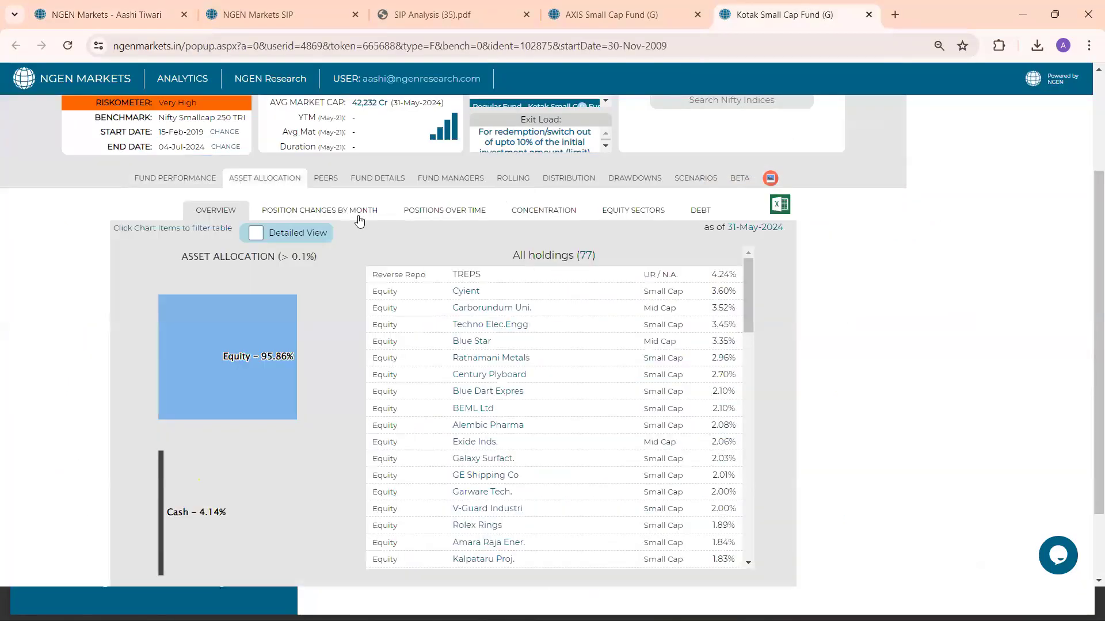
click(450, 213)
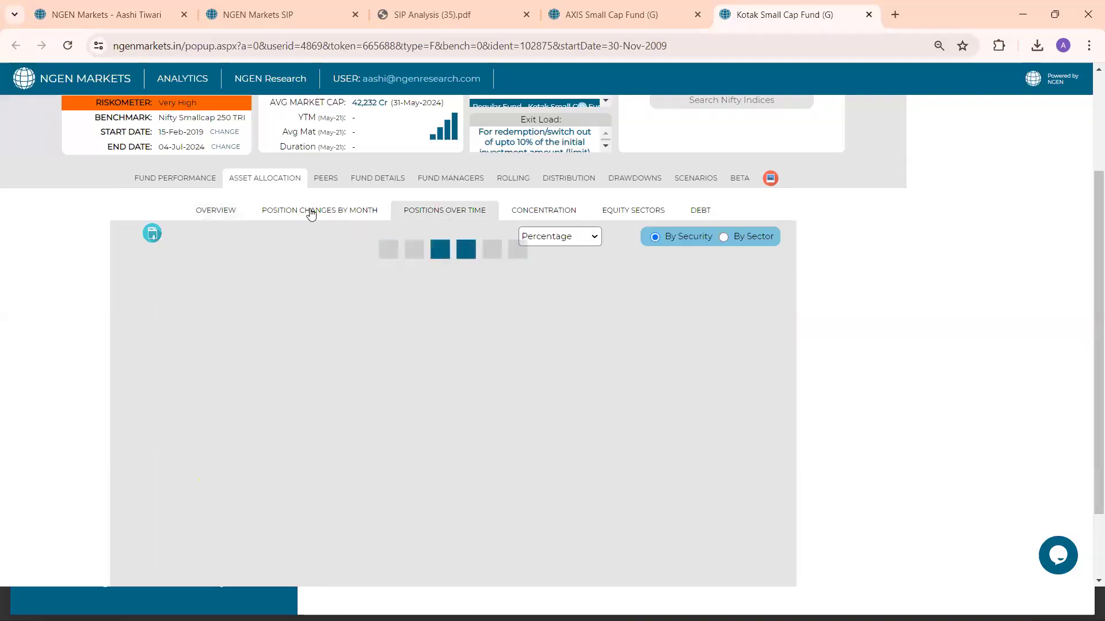
click(311, 212)
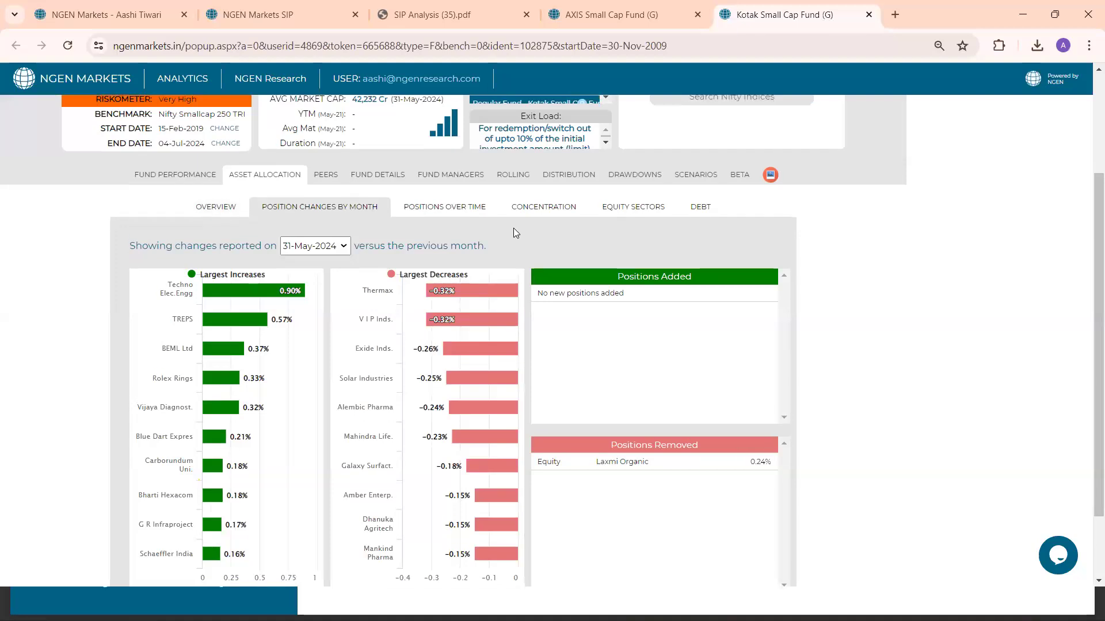
scroll(515, 230, down, 1)
scroll(515, 232, down, 1)
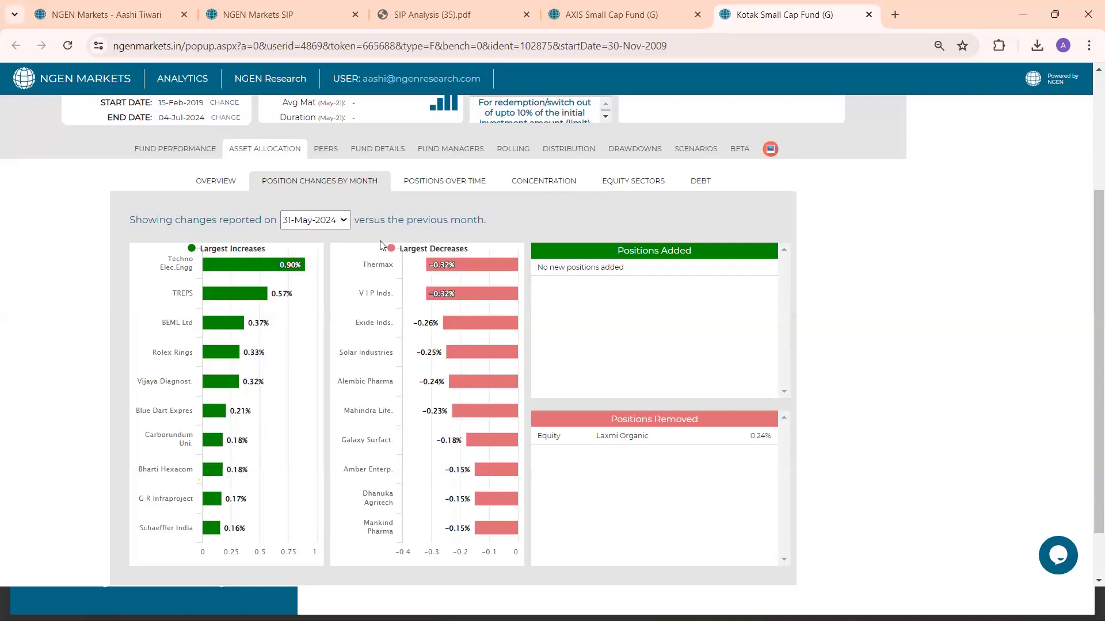
click(344, 221)
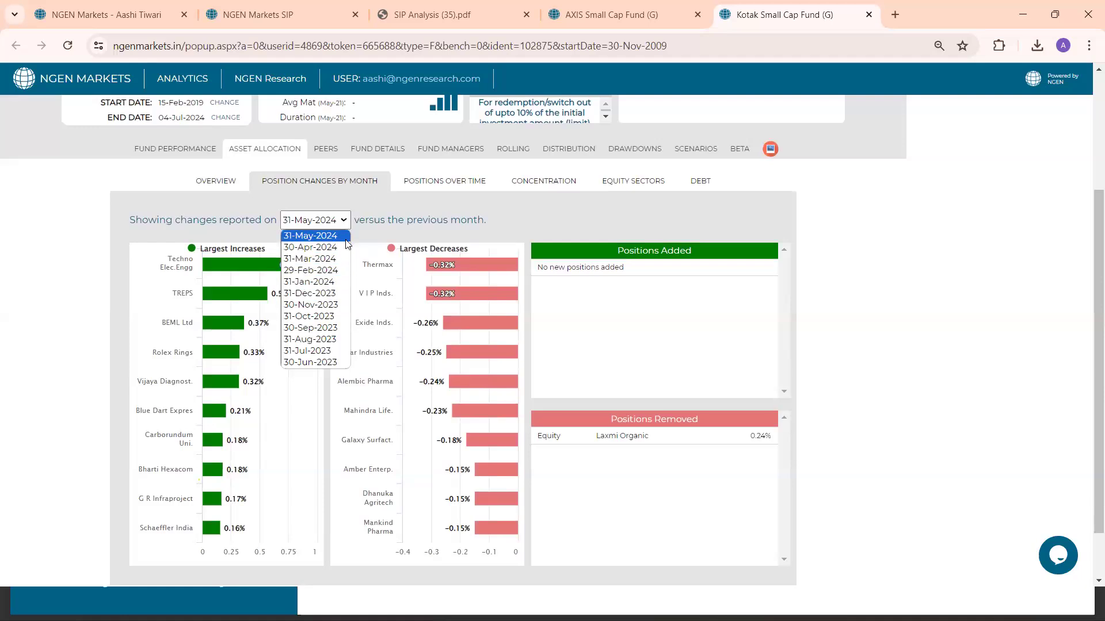
click(333, 283)
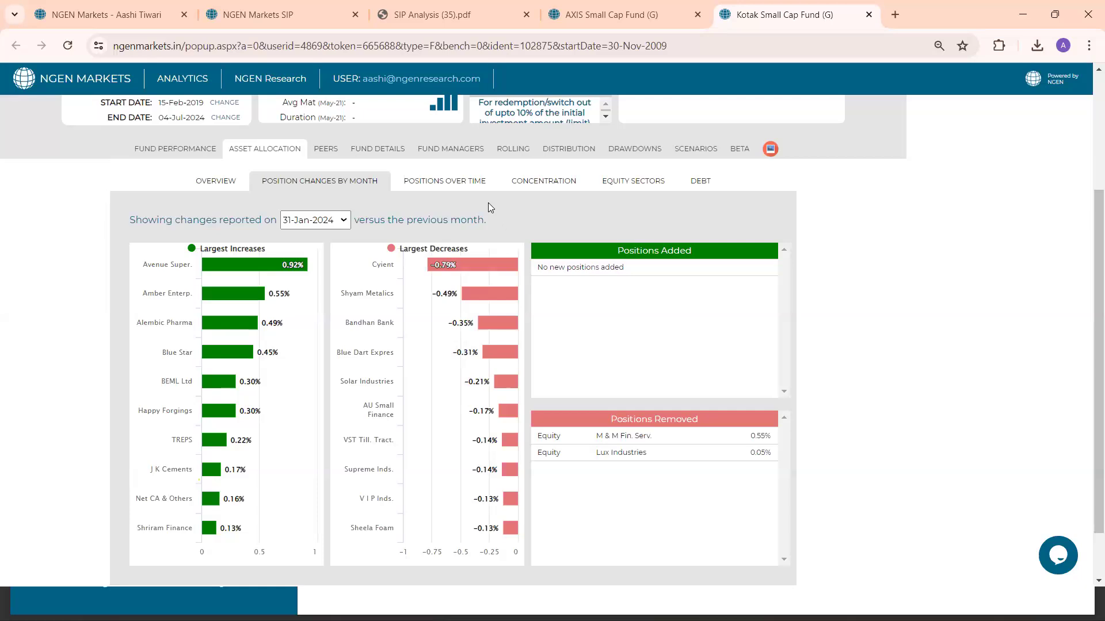
Open the Kotak fund's positions over time and compare Blue Star's percentage holdings for 30-Apr-24 and 31-May-24
click(466, 183)
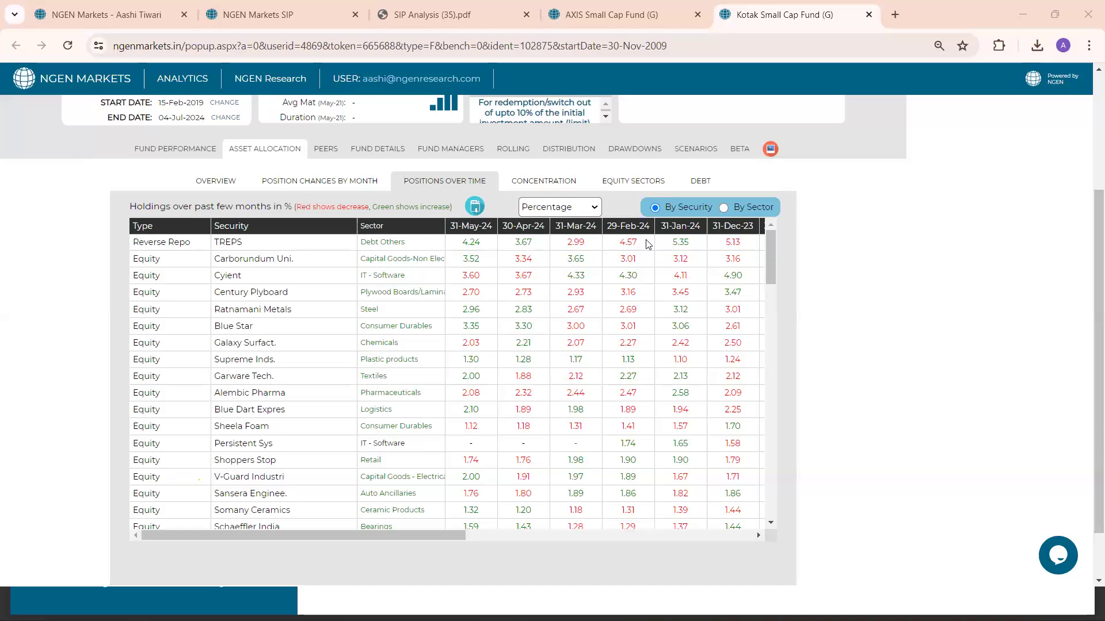
drag(509, 331, 532, 329)
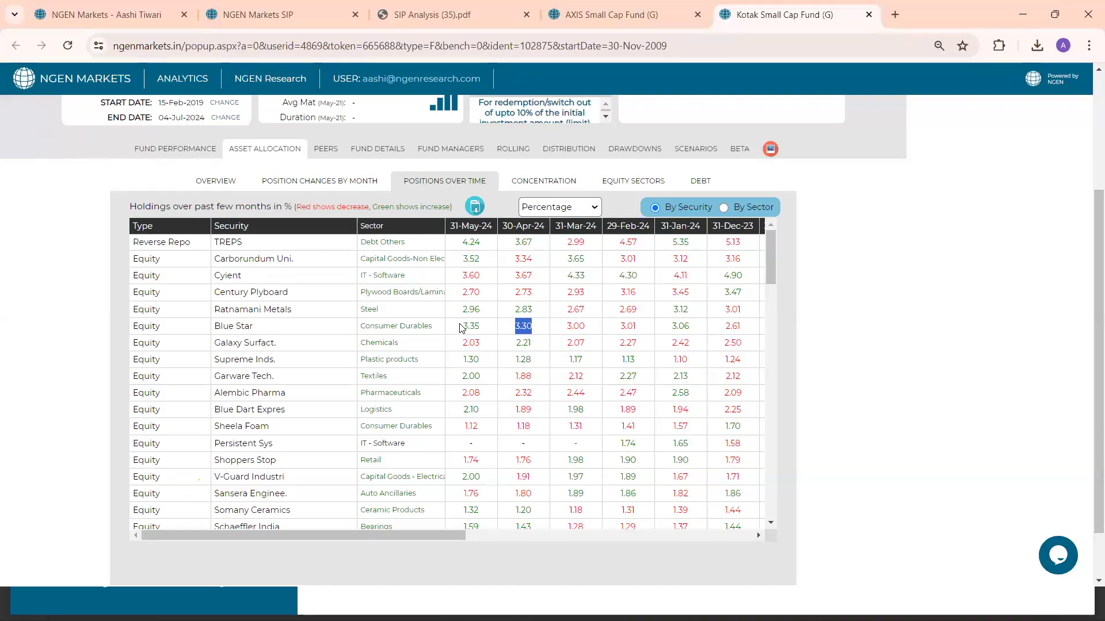
drag(461, 327, 481, 328)
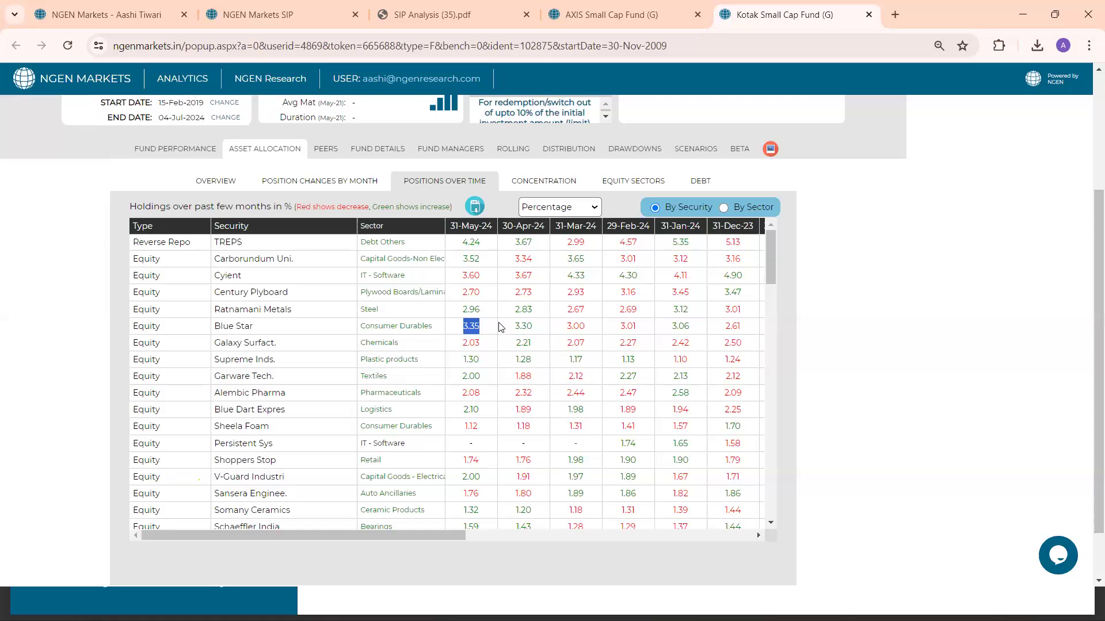
Switch the positions over time to Shares in Lakhs and compare Blue Star's share counts for 30-Apr-24 and 31-May-24
click(587, 211)
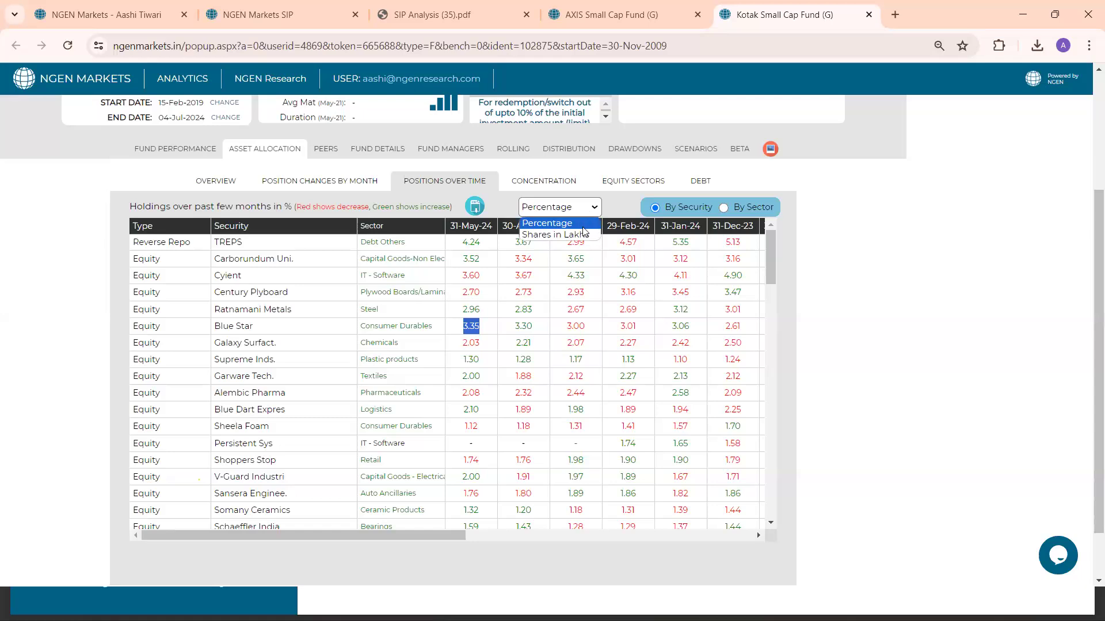
click(583, 235)
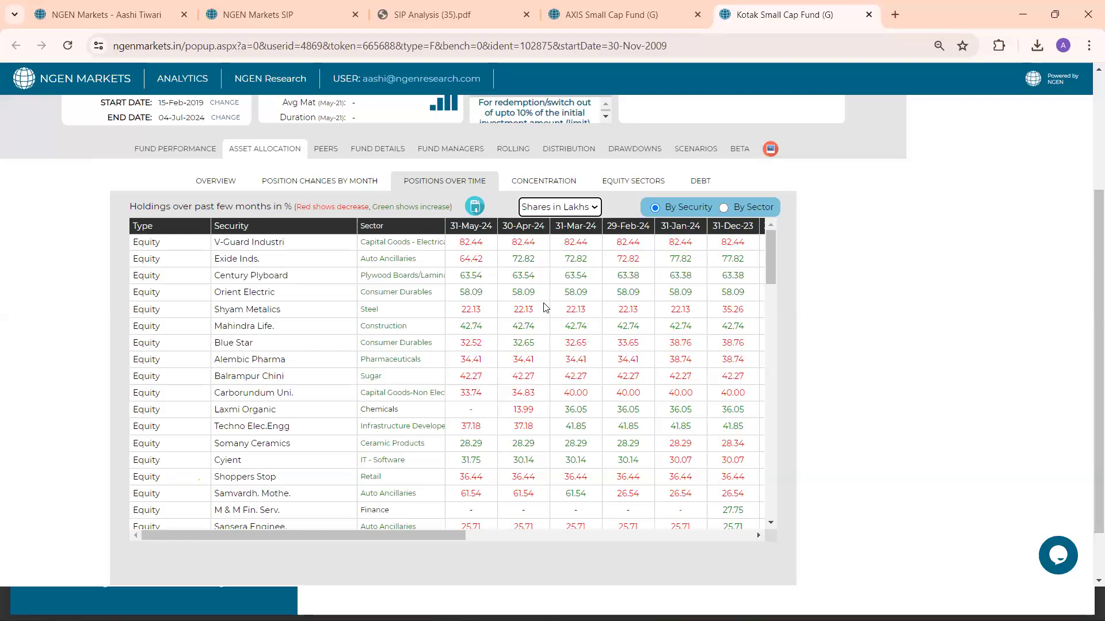
drag(511, 342, 539, 345)
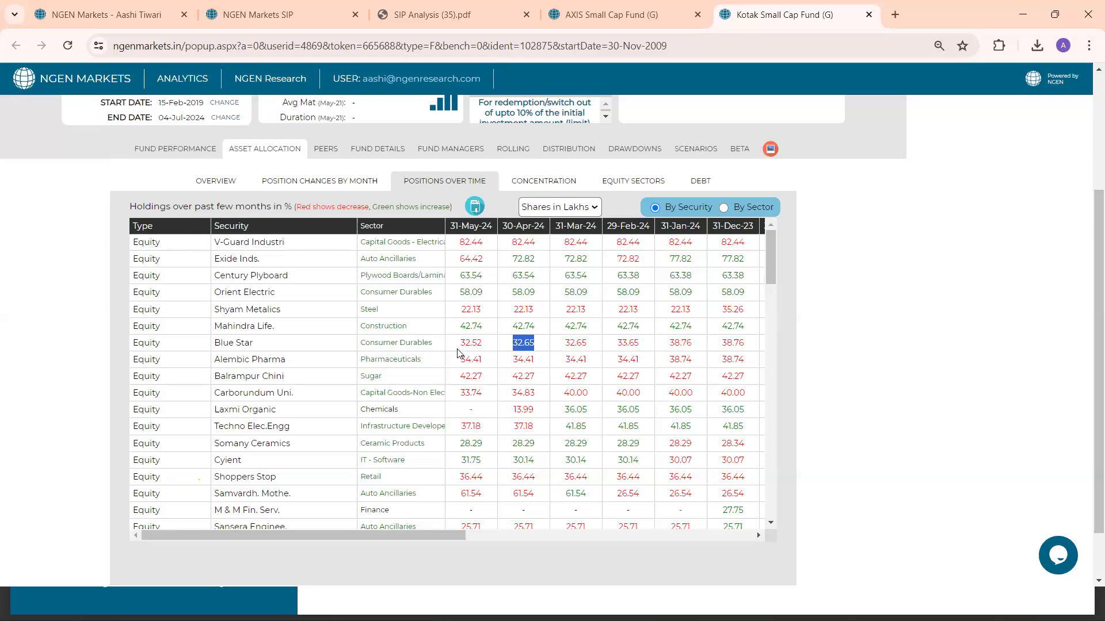
drag(457, 348, 489, 353)
click(567, 209)
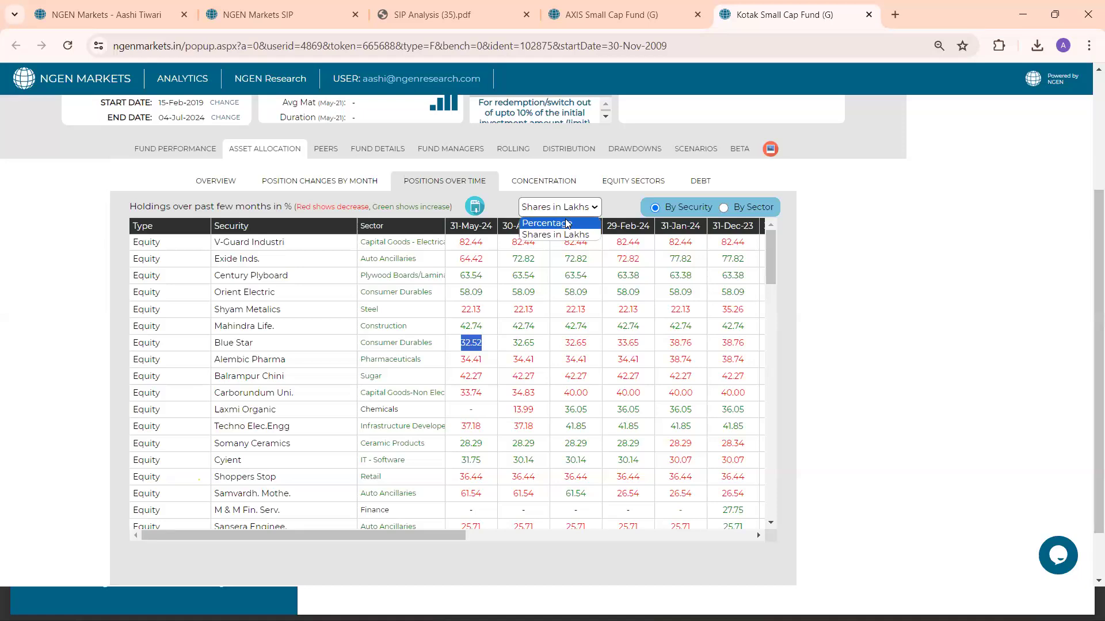
click(622, 205)
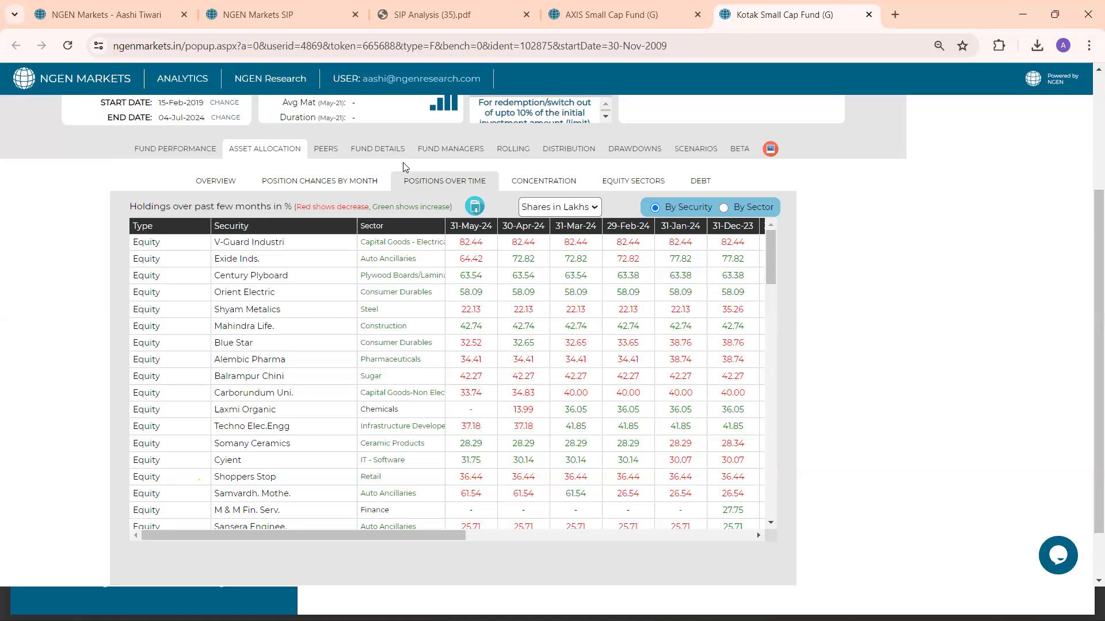
Return to the Small Cap Fund sector changes in the main application's Funds section and re-sort by 31-May-24, highest allocations first
click(107, 16)
mouse_move(11, 219)
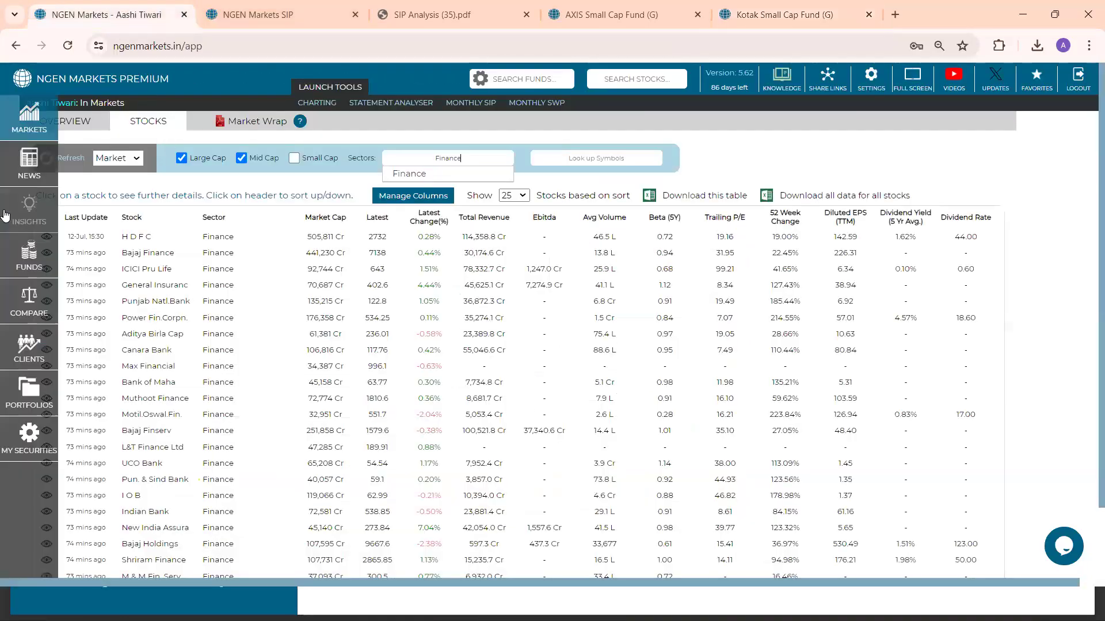
click(21, 247)
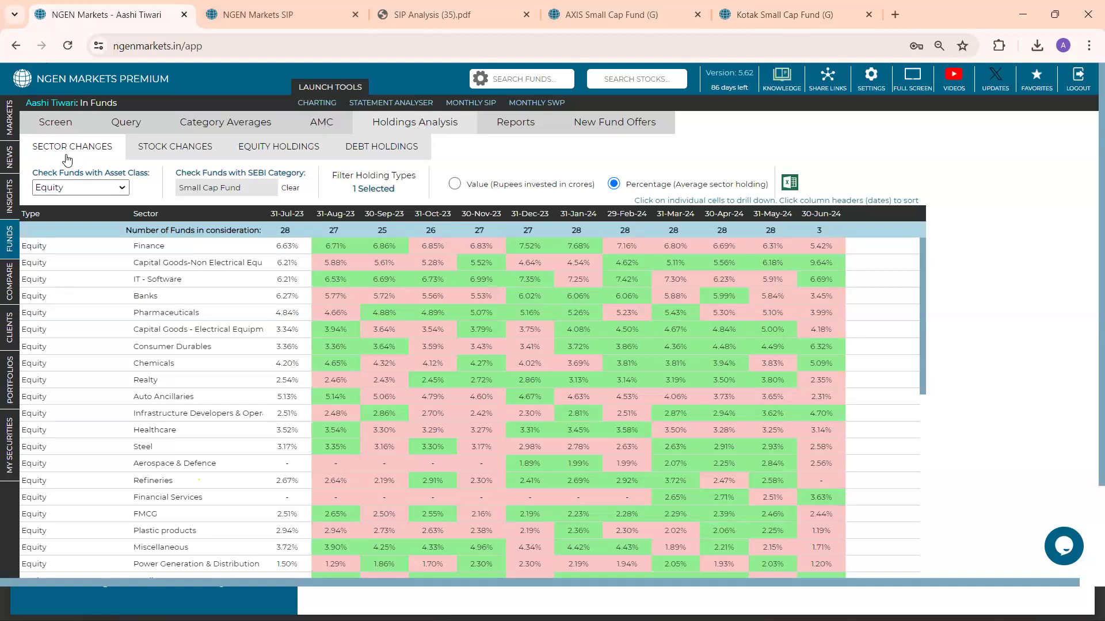
click(242, 189)
drag(242, 188, 181, 187)
click(167, 194)
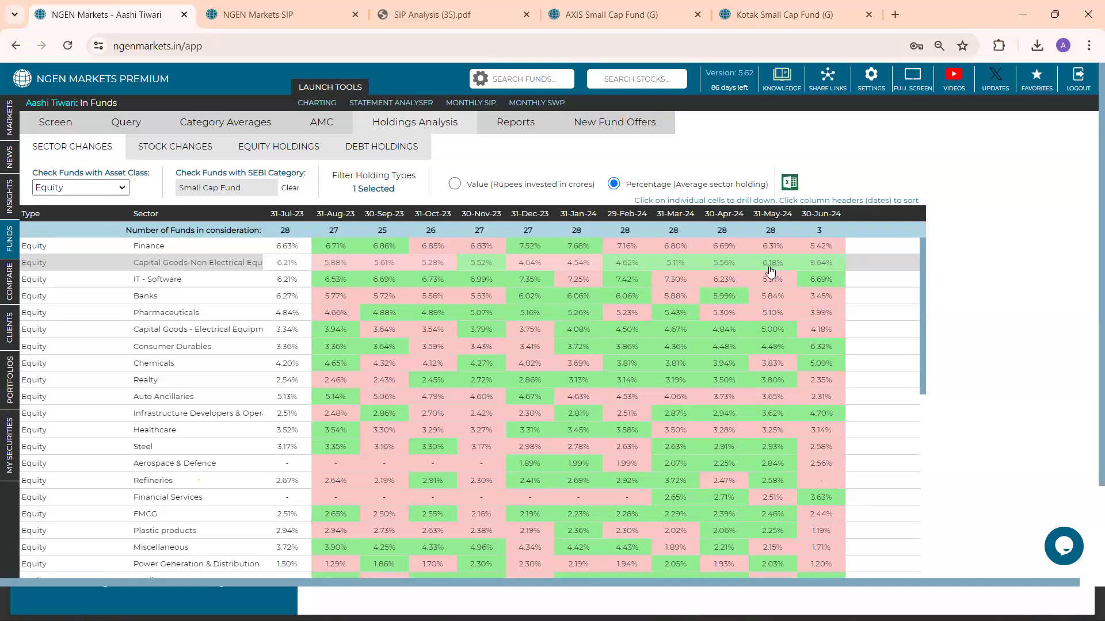
click(768, 217)
click(768, 217)
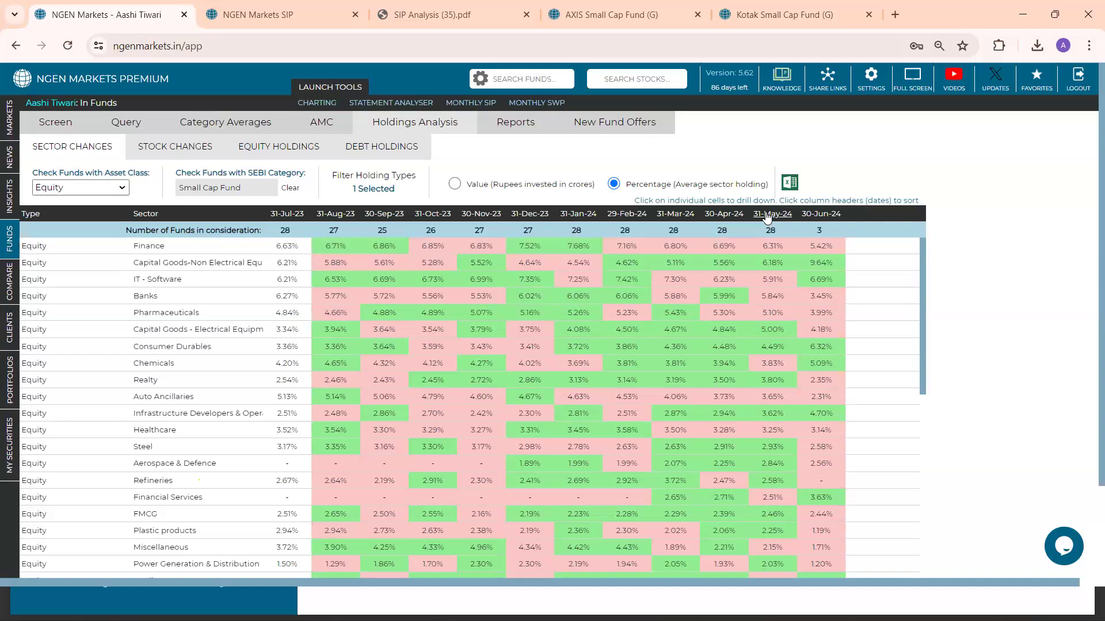
Drill into the Finance holdings for 31-May-24, sort the funds by percentage and by amount, and close the fund list
click(776, 248)
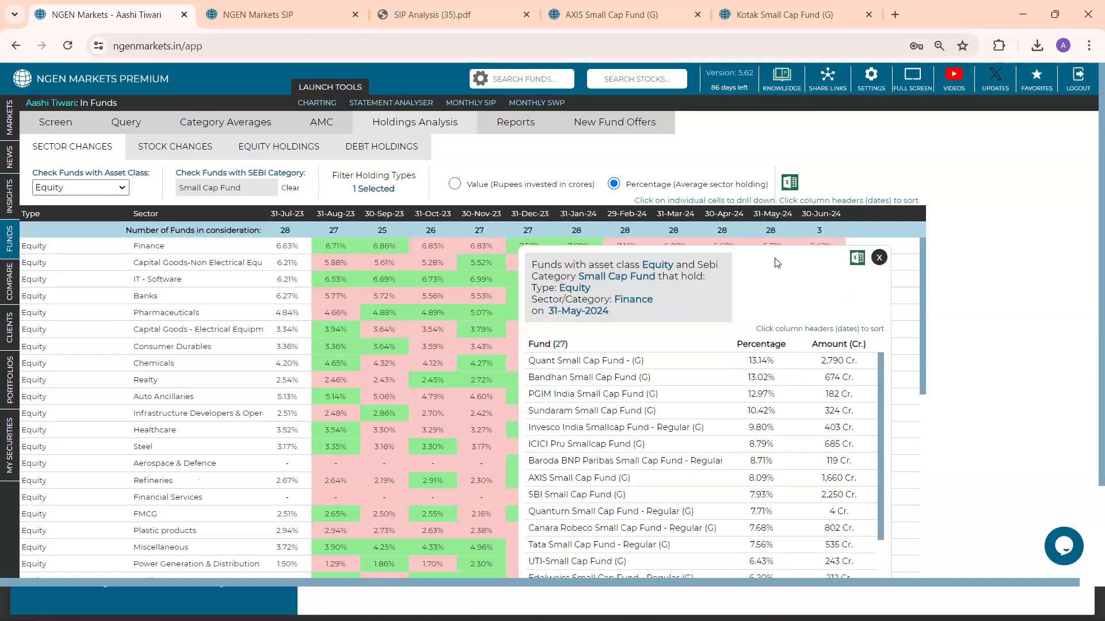
scroll(700, 323, down, 1)
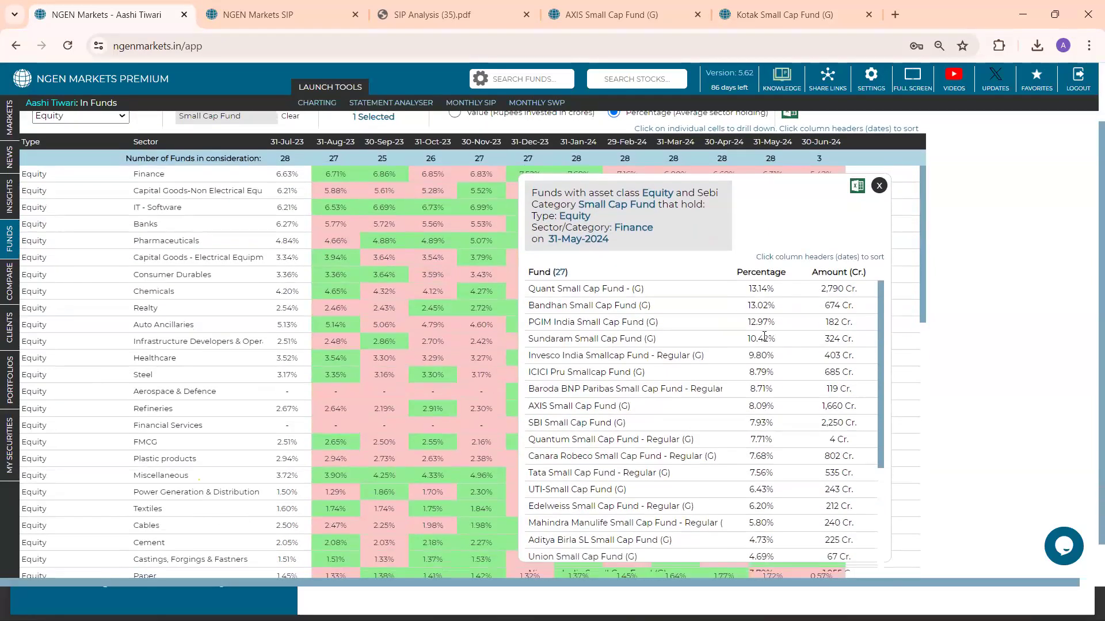
click(763, 274)
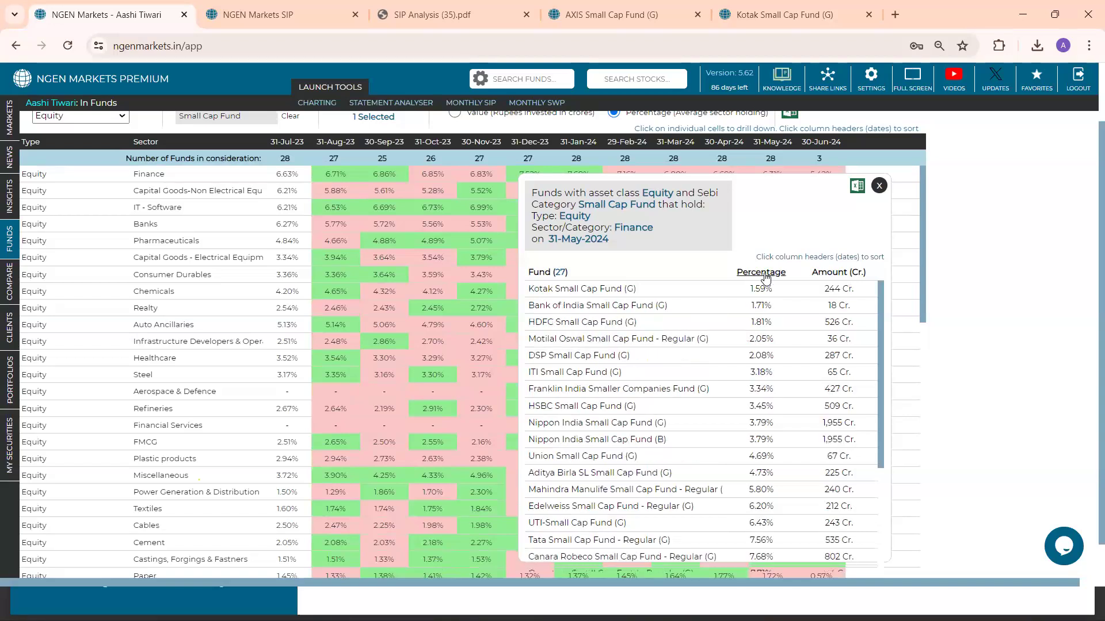
click(765, 279)
click(830, 280)
click(831, 280)
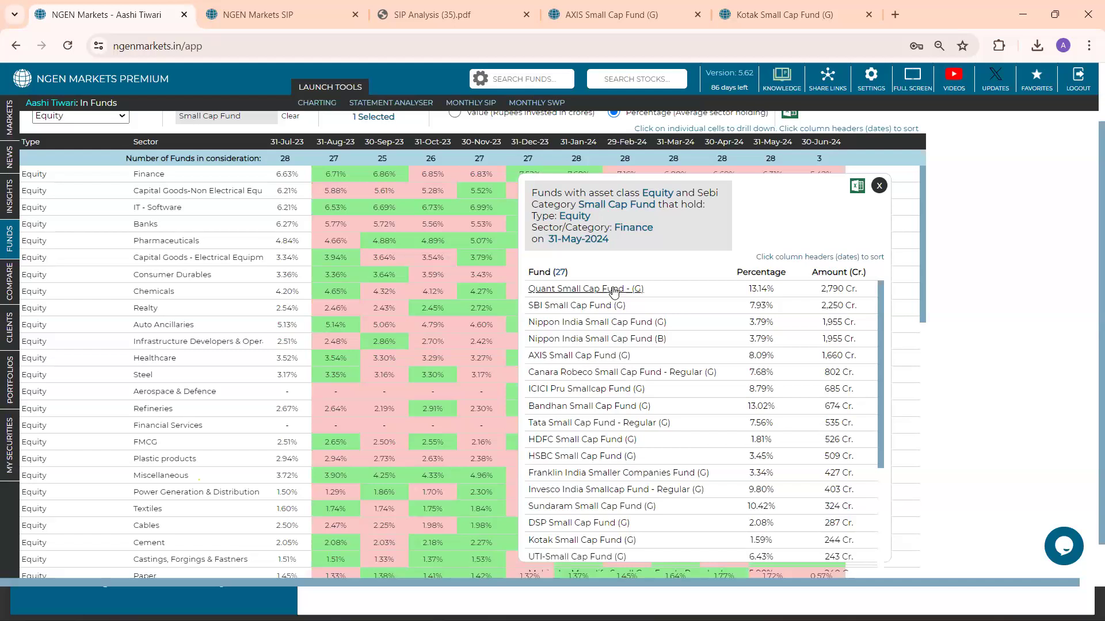
click(879, 186)
scroll(403, 230, up, 1)
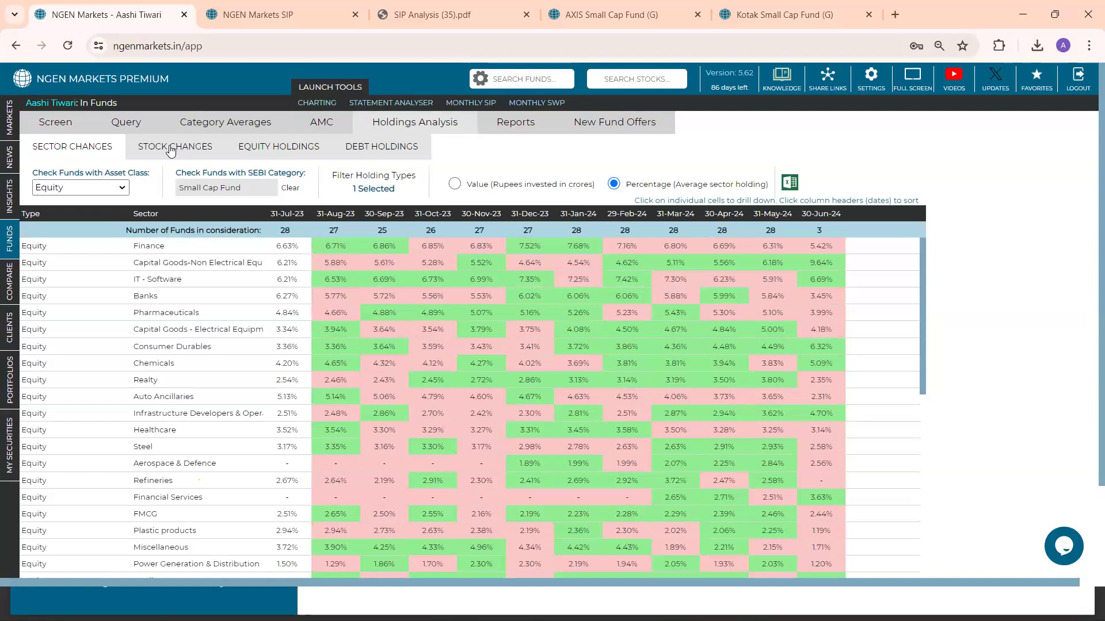
Search the mutual funds' equity holdings for the stock One 97 and review the total amount invested across funds
click(240, 152)
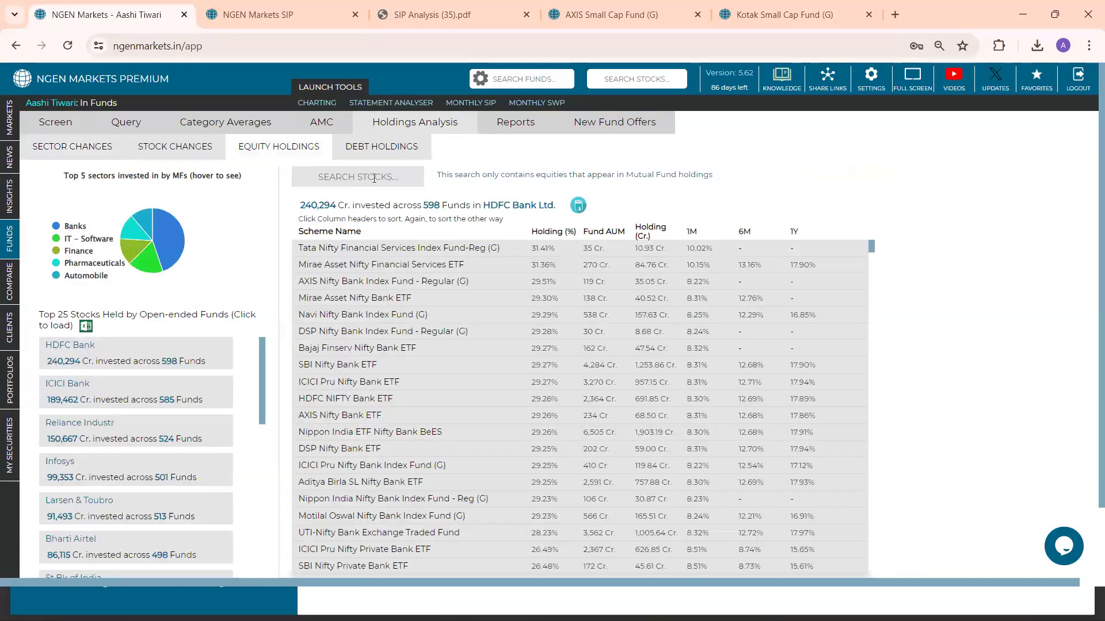
click(374, 179)
text(p)
key(BackSpace)
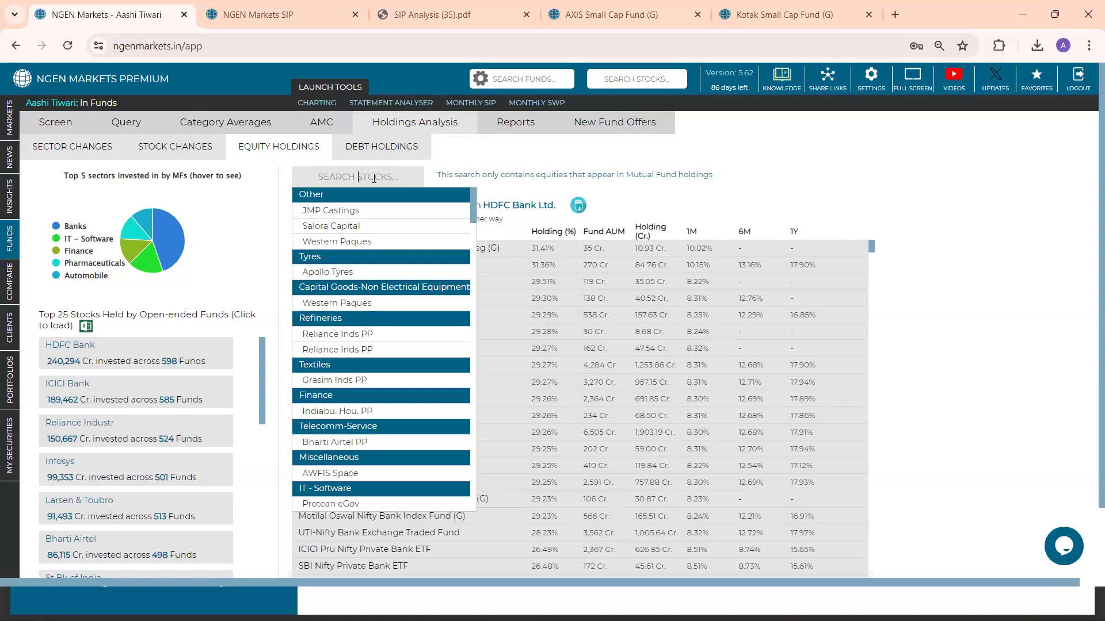
text(on)
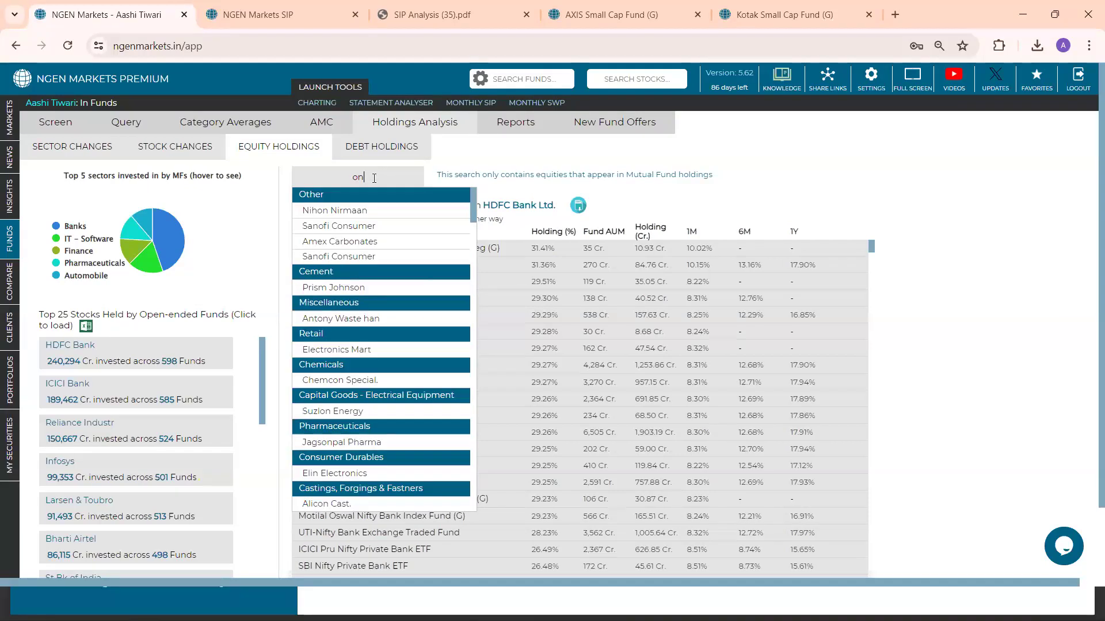
text(e)
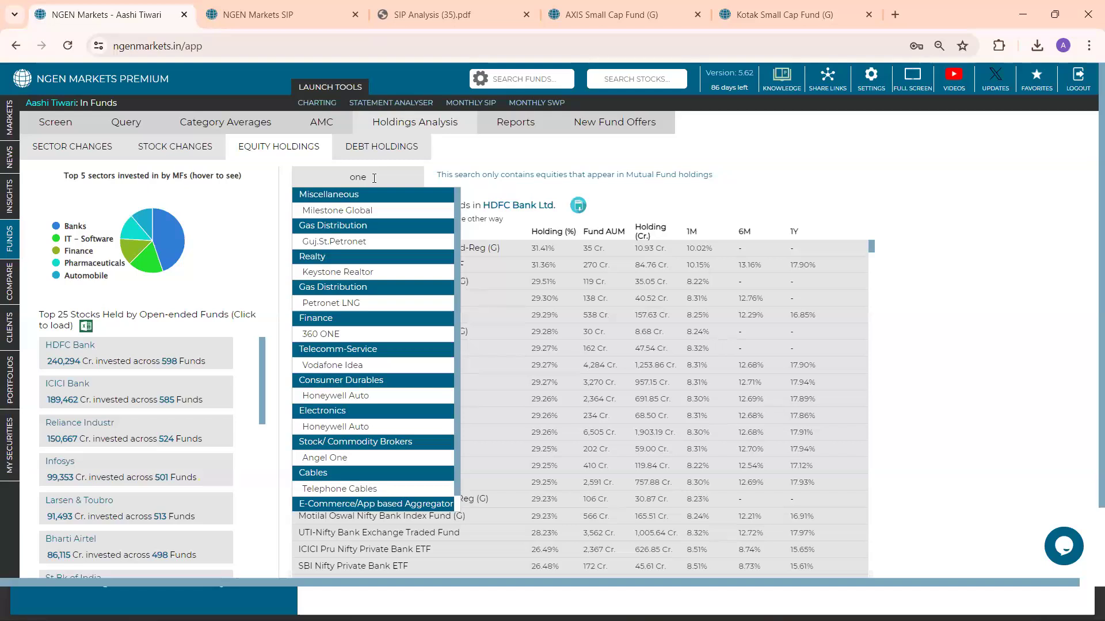
text( nin)
key(BackSpace)
key(BackSpace)
key(BackSpace)
key(BackSpace)
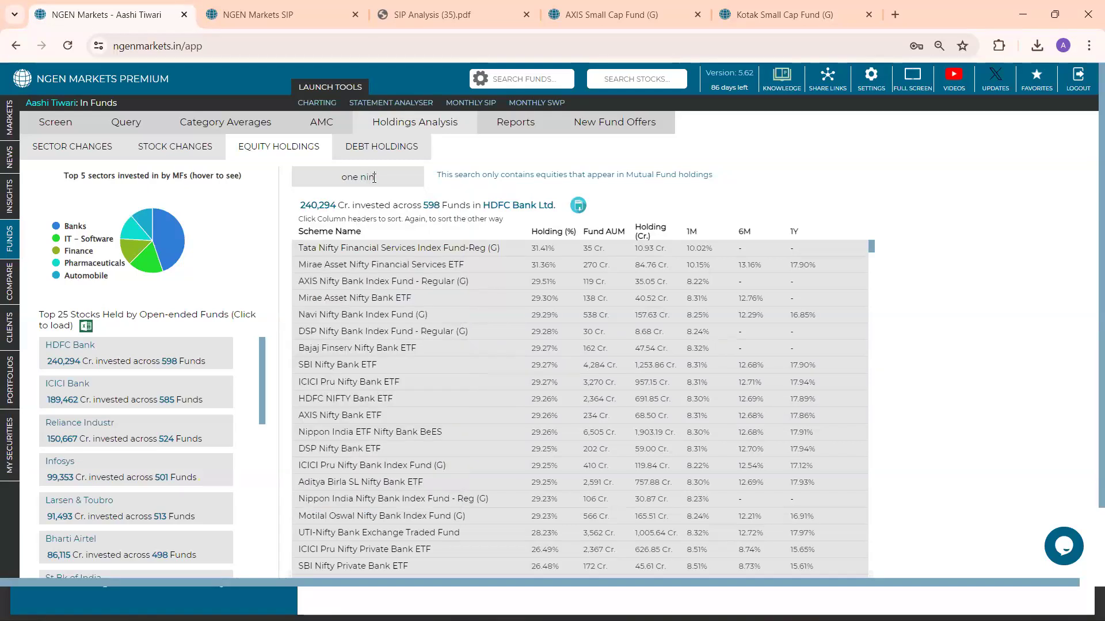
text(97)
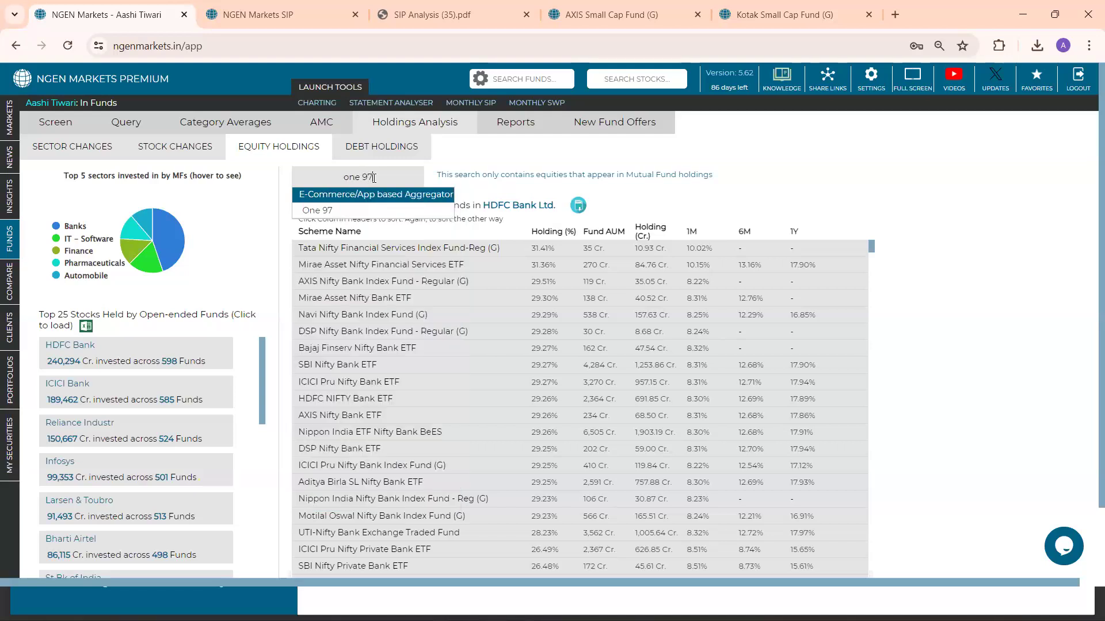
click(380, 211)
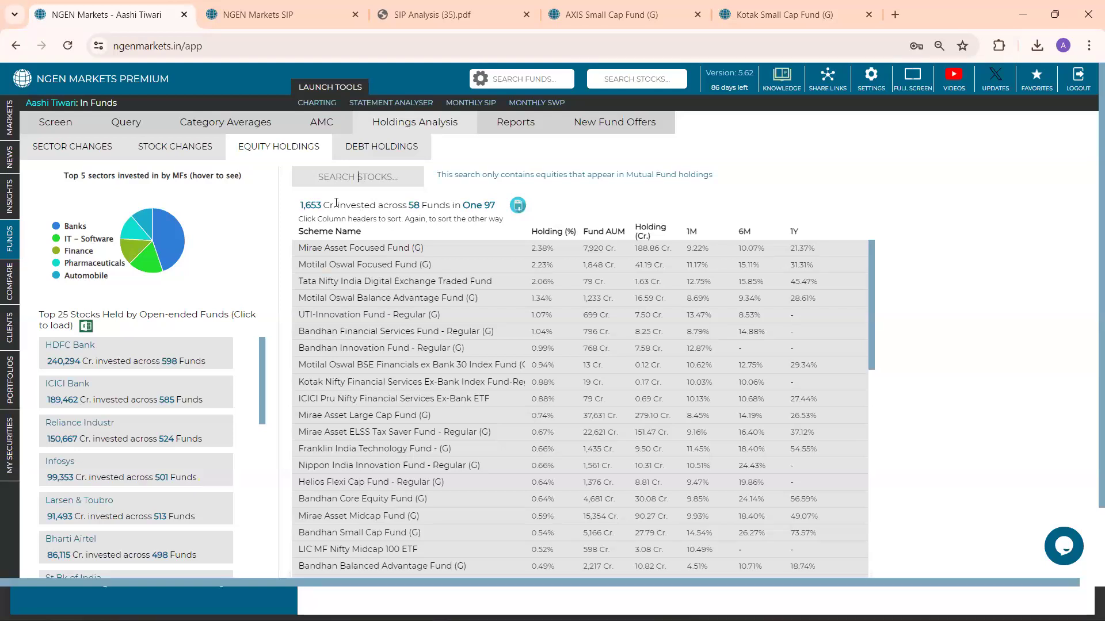
drag(300, 205, 502, 216)
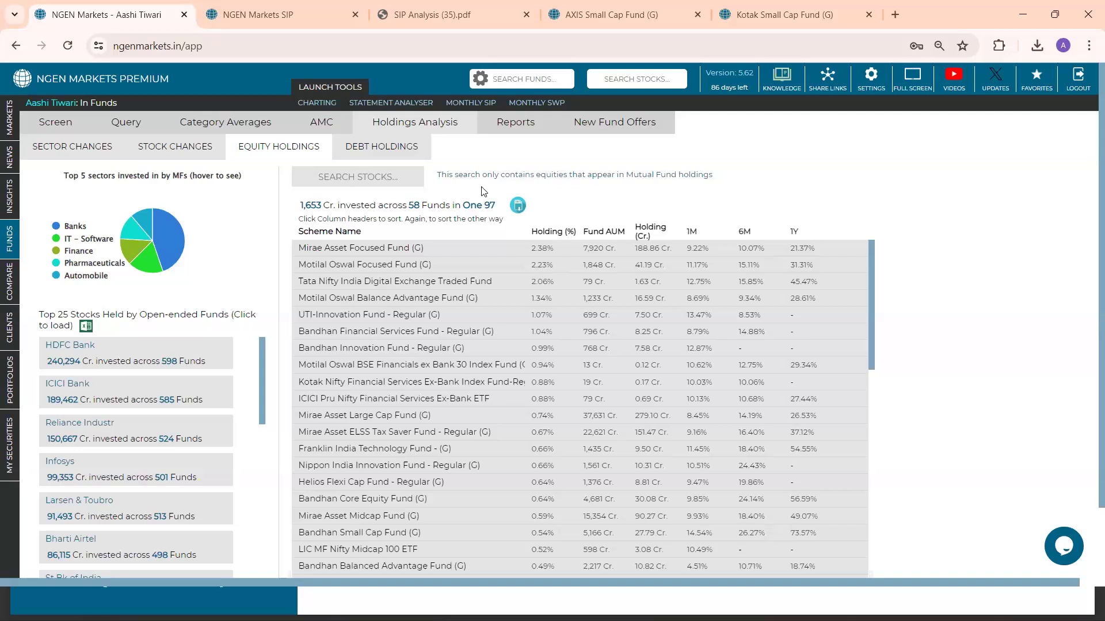
Show the equity funds' stock changes for Small Cap stocks only and find One 97 in the table
click(177, 150)
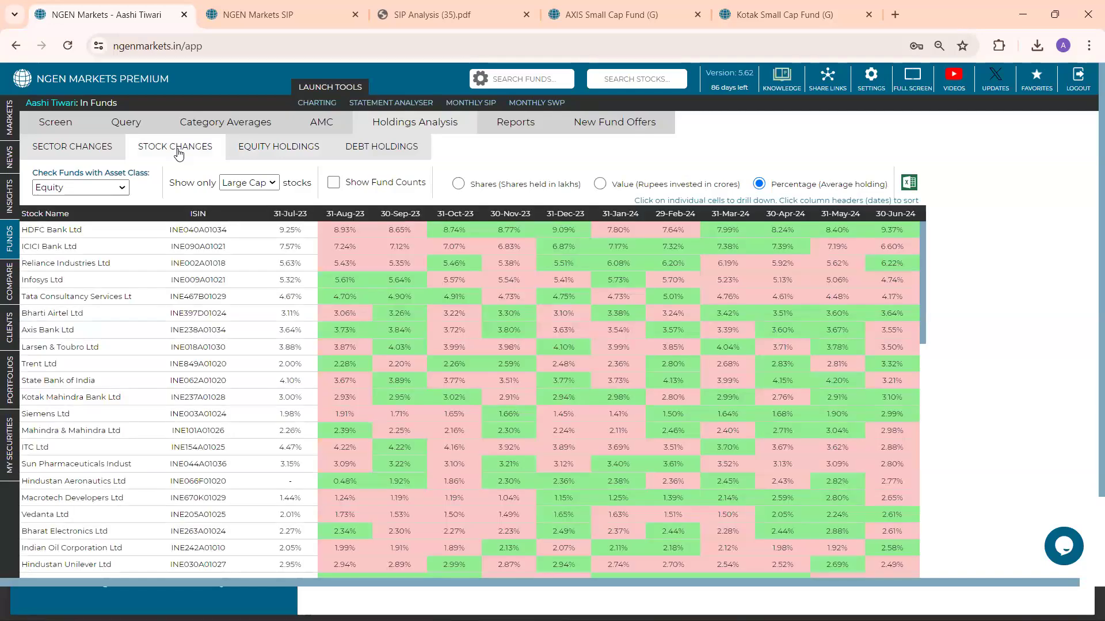
click(246, 183)
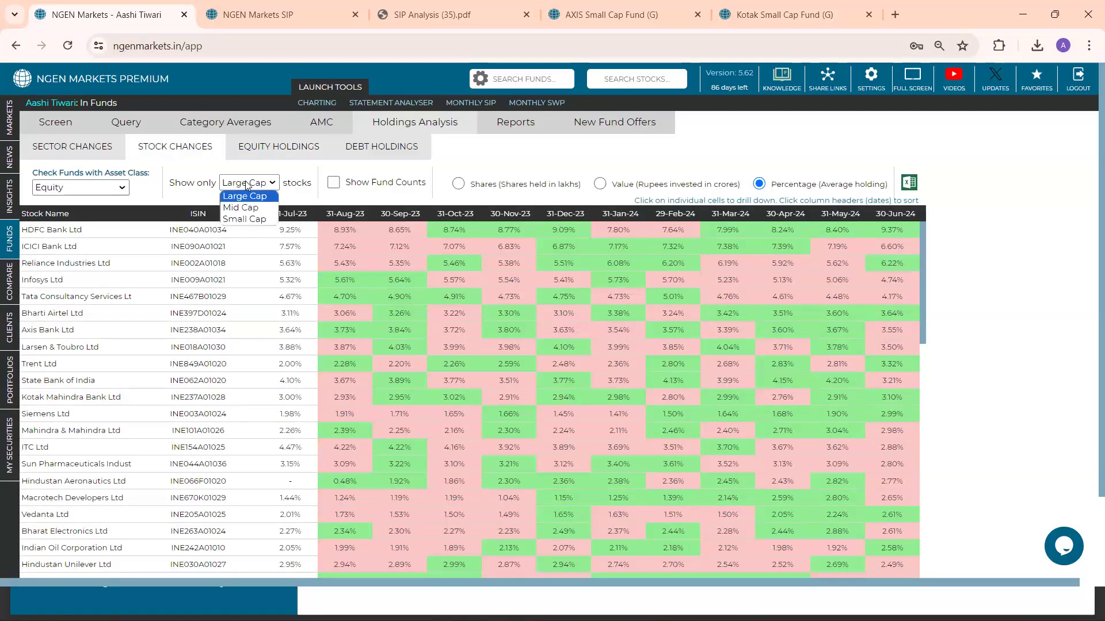
click(244, 219)
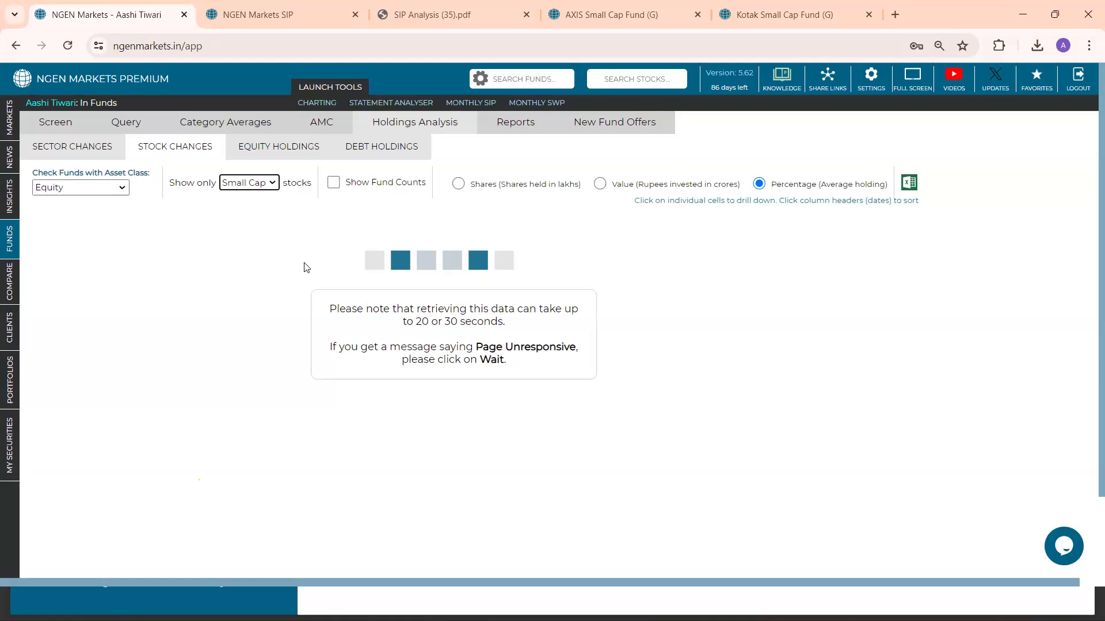
key(ctrl+f)
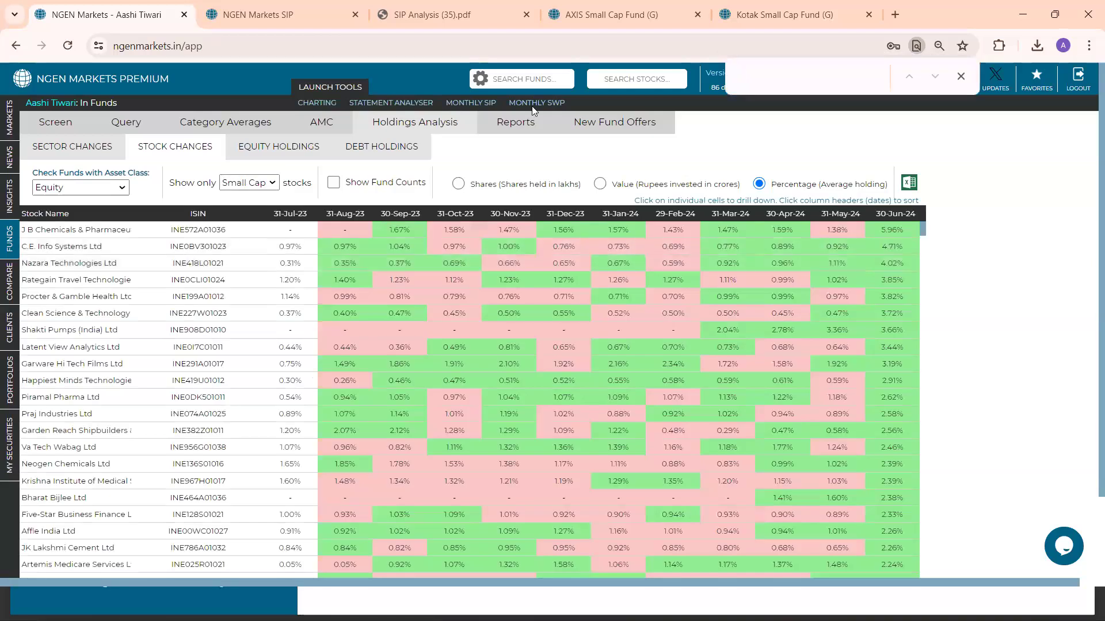
text(one 97)
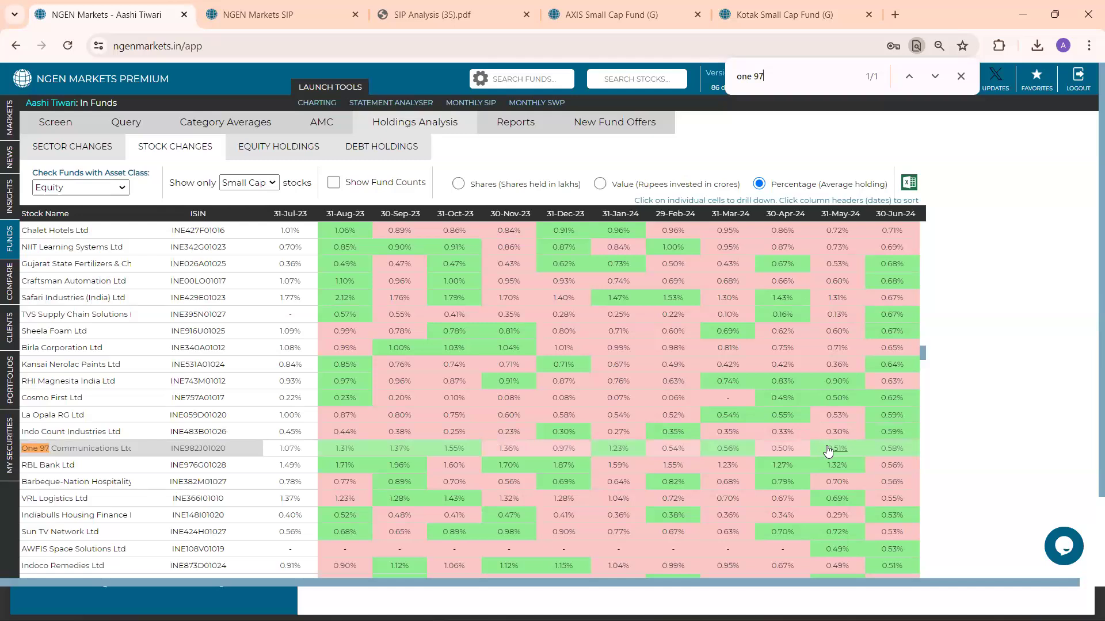
Drill into the funds holding One 97 Communications for 30-Jun-24 and 31-May-24, closing each fund list and the text search
click(884, 449)
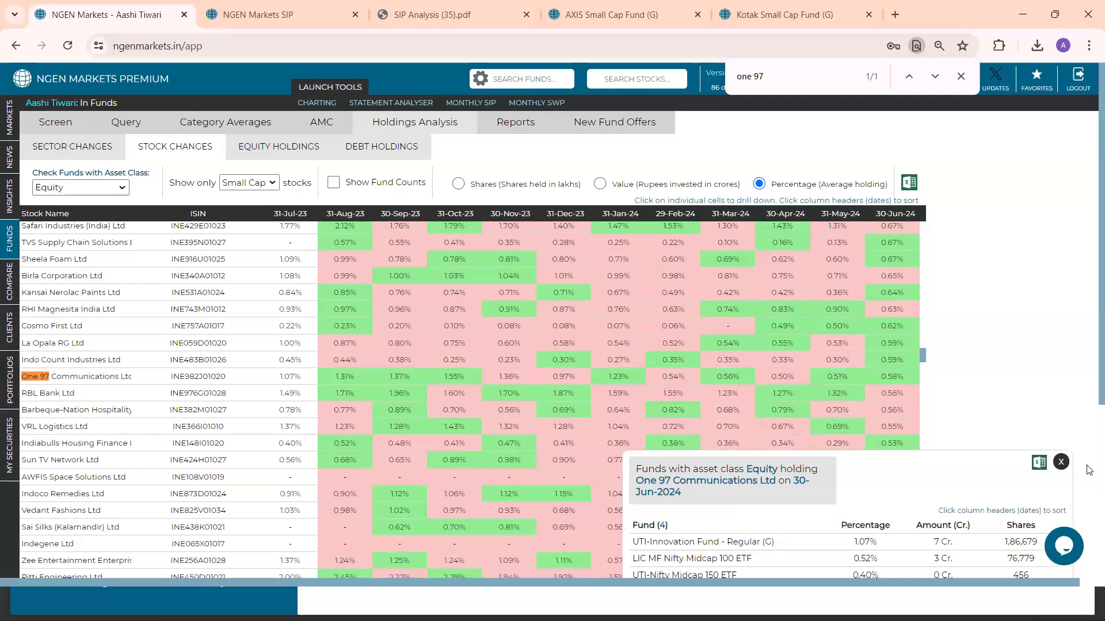
scroll(1080, 458, down, 4)
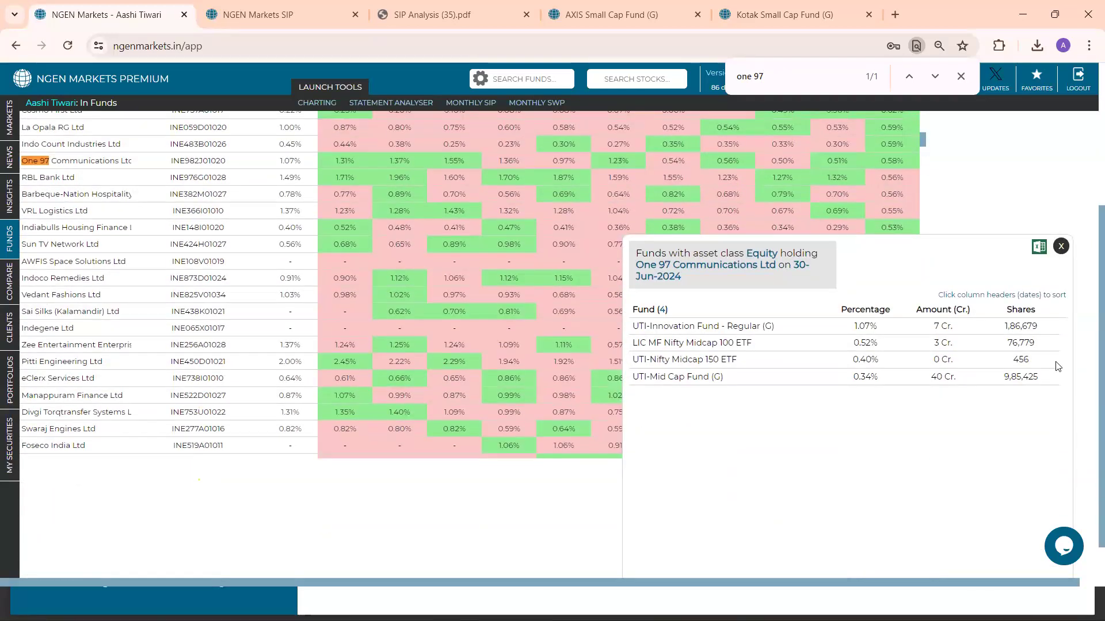
click(1057, 248)
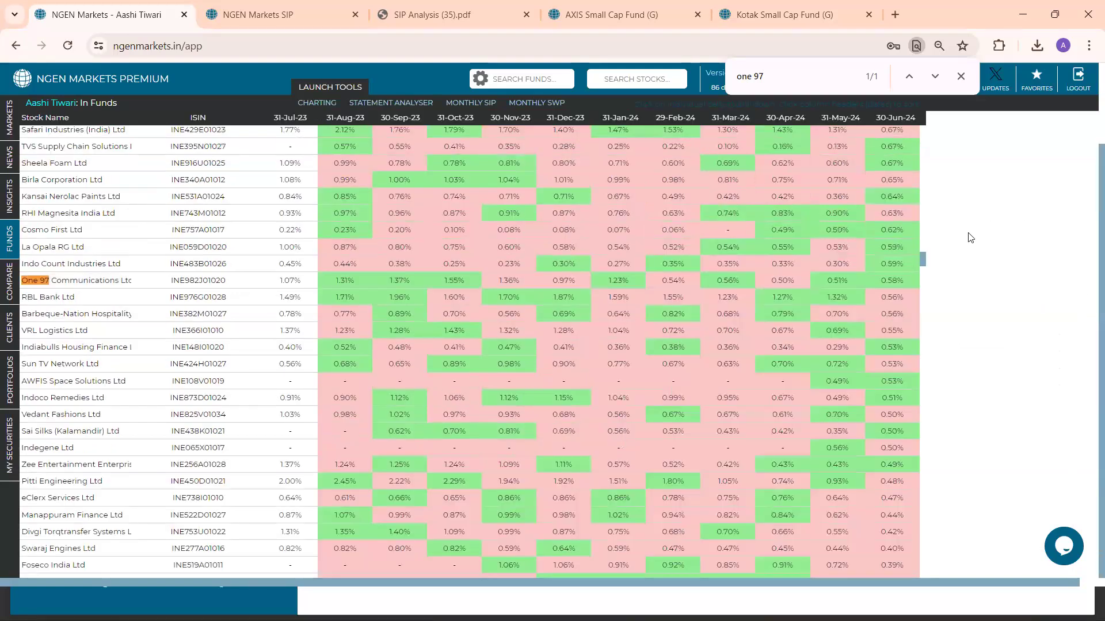
click(834, 280)
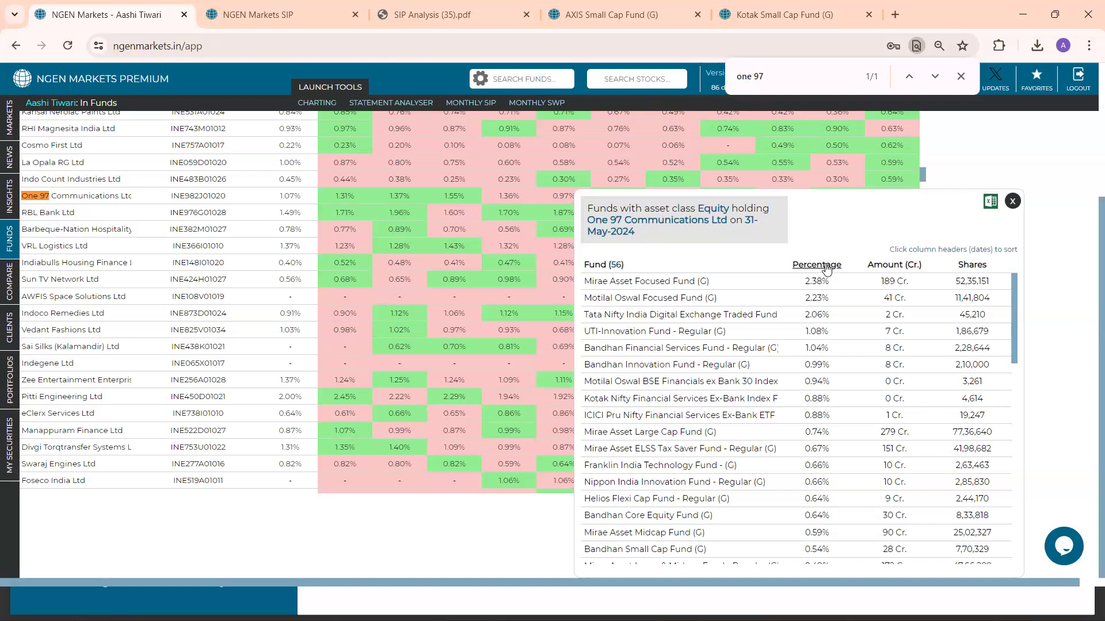
click(1014, 203)
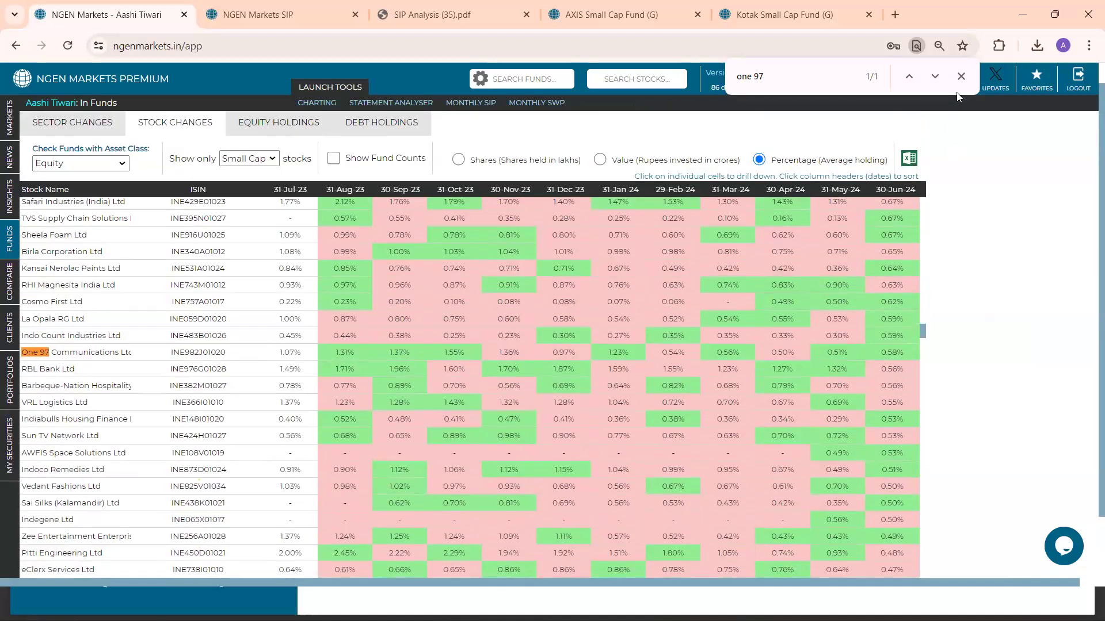
click(956, 92)
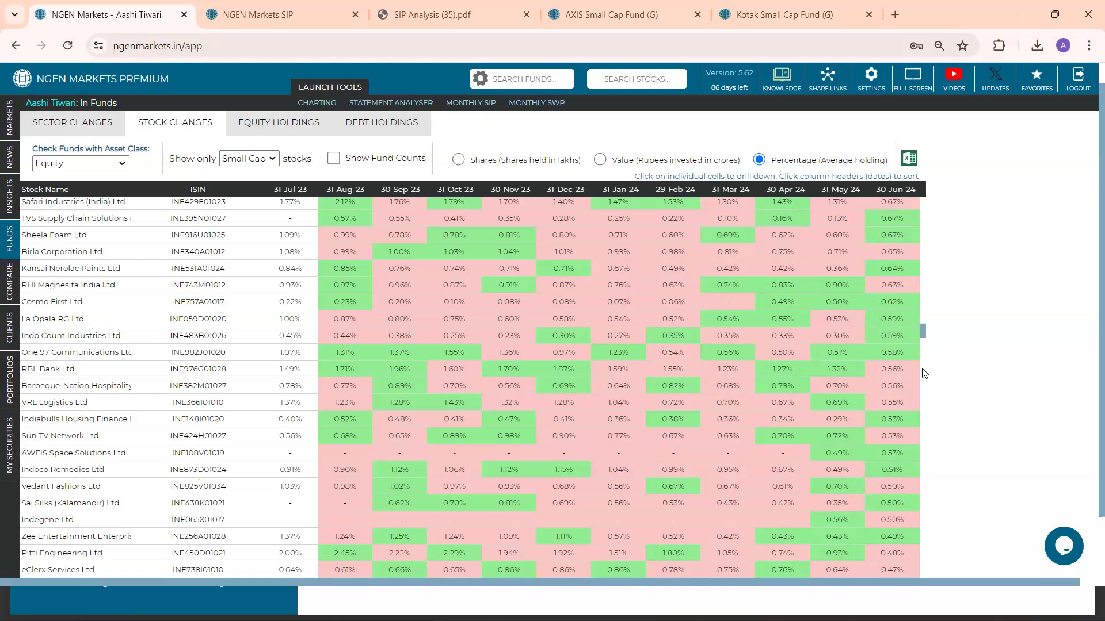
Open the Statement Analyser and review its notes on supported statement sources and the file password field
mouse_move(5, 268)
click(383, 105)
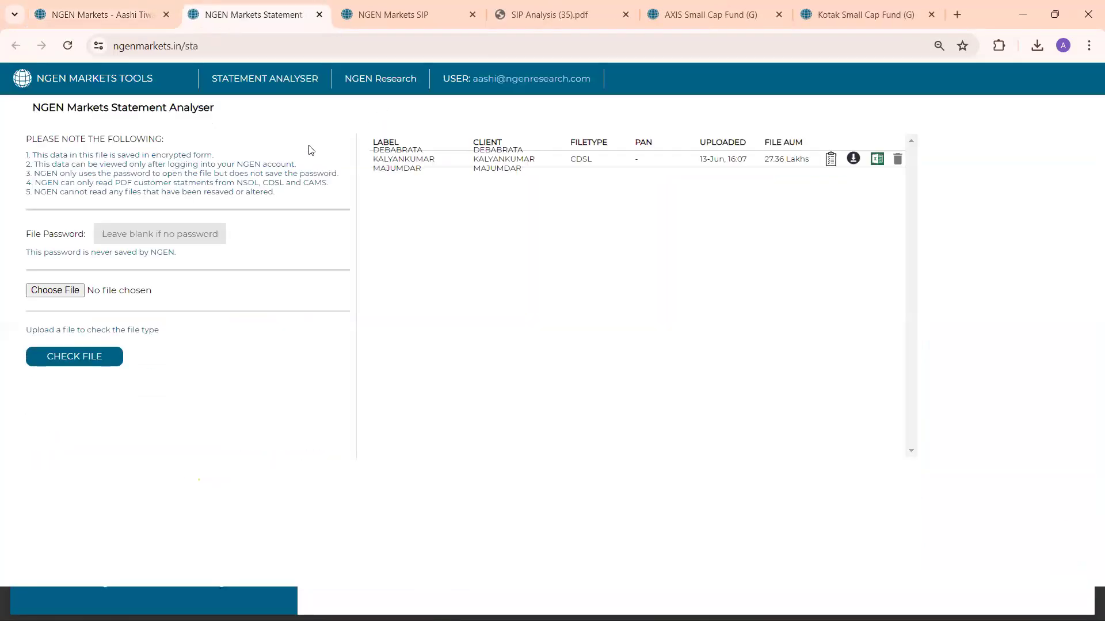
drag(238, 182, 337, 185)
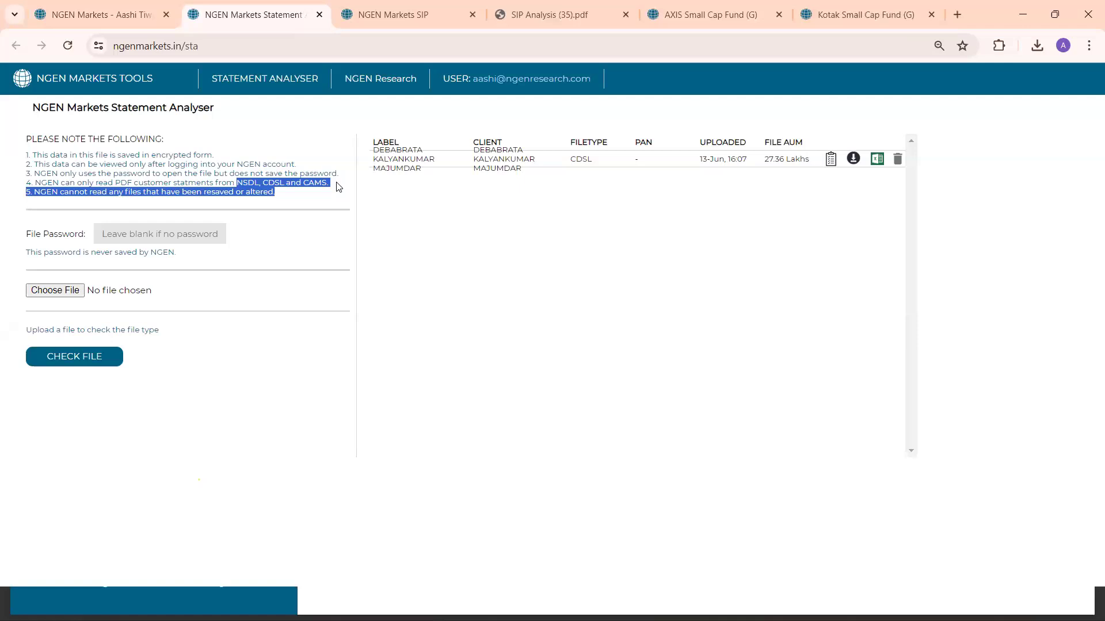
click(337, 186)
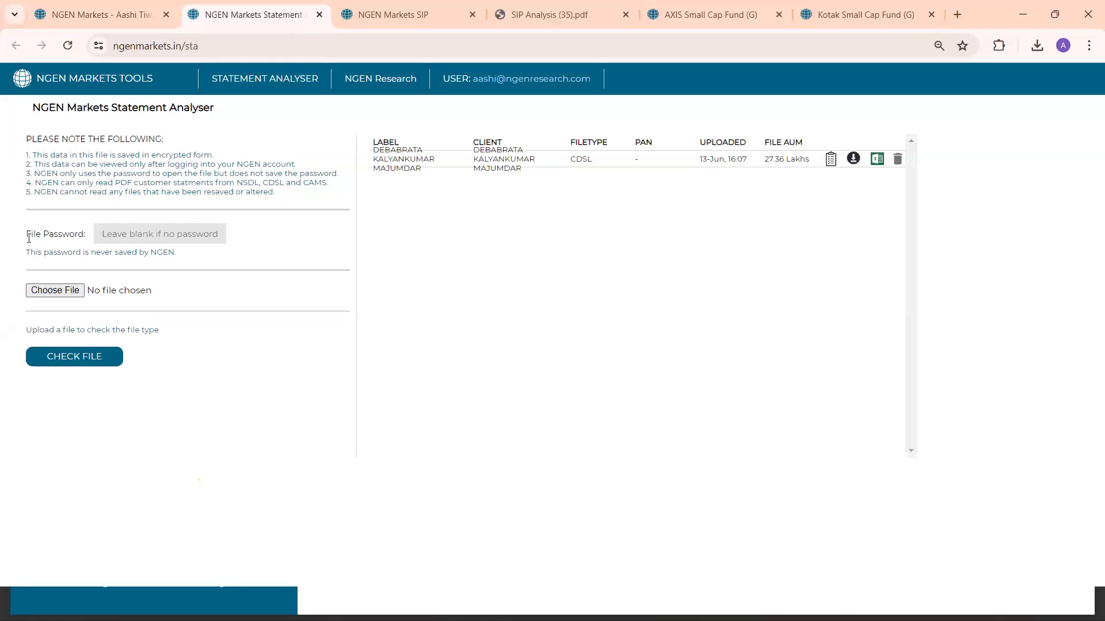
drag(27, 234, 87, 241)
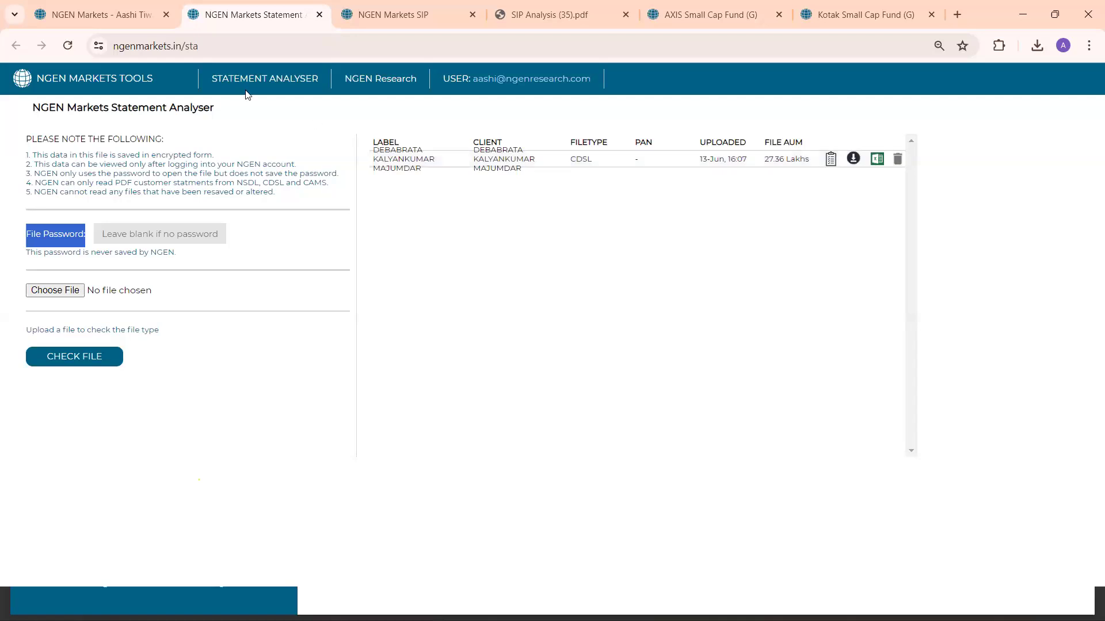
Start a new portfolio in the main application's Portfolios section, load the holdings from the saved client statement, and run the analytics
click(123, 8)
mouse_move(17, 402)
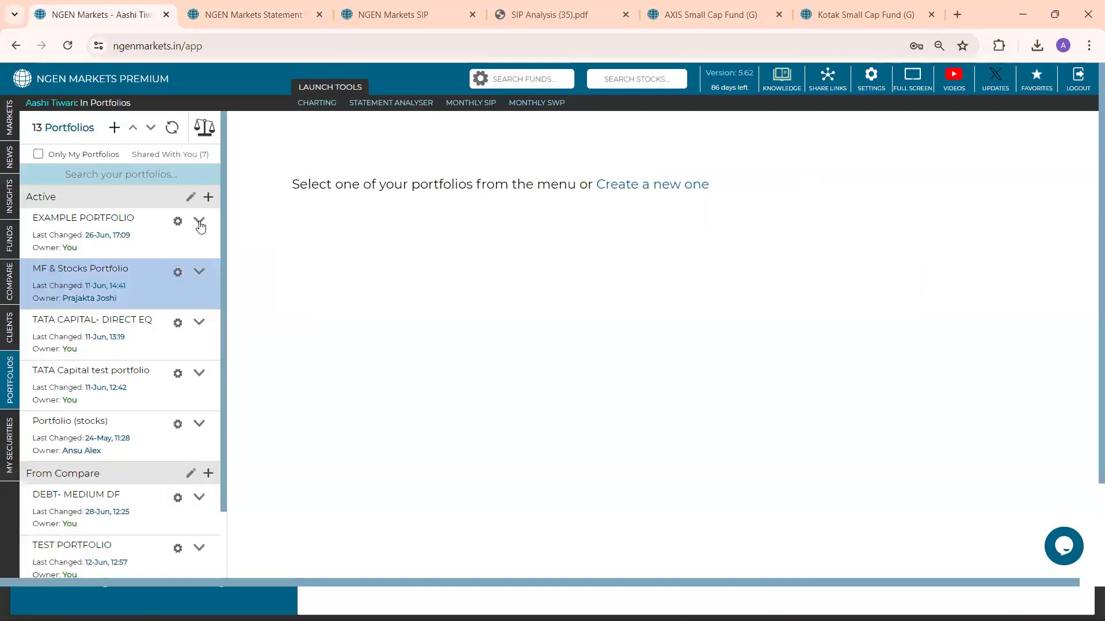
click(115, 128)
click(410, 193)
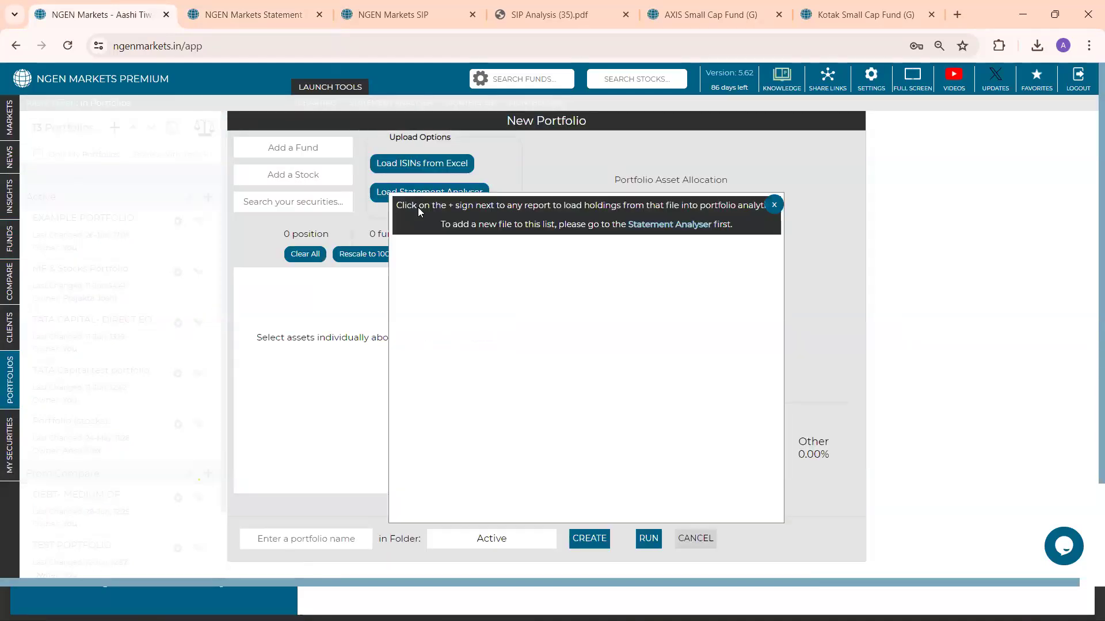
click(398, 260)
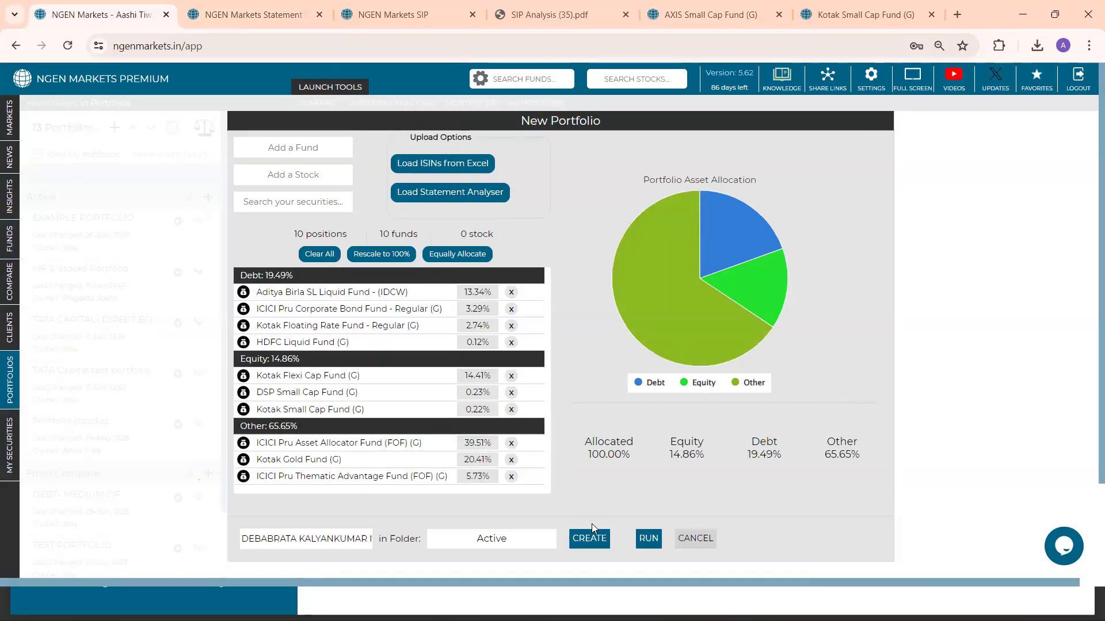
click(649, 539)
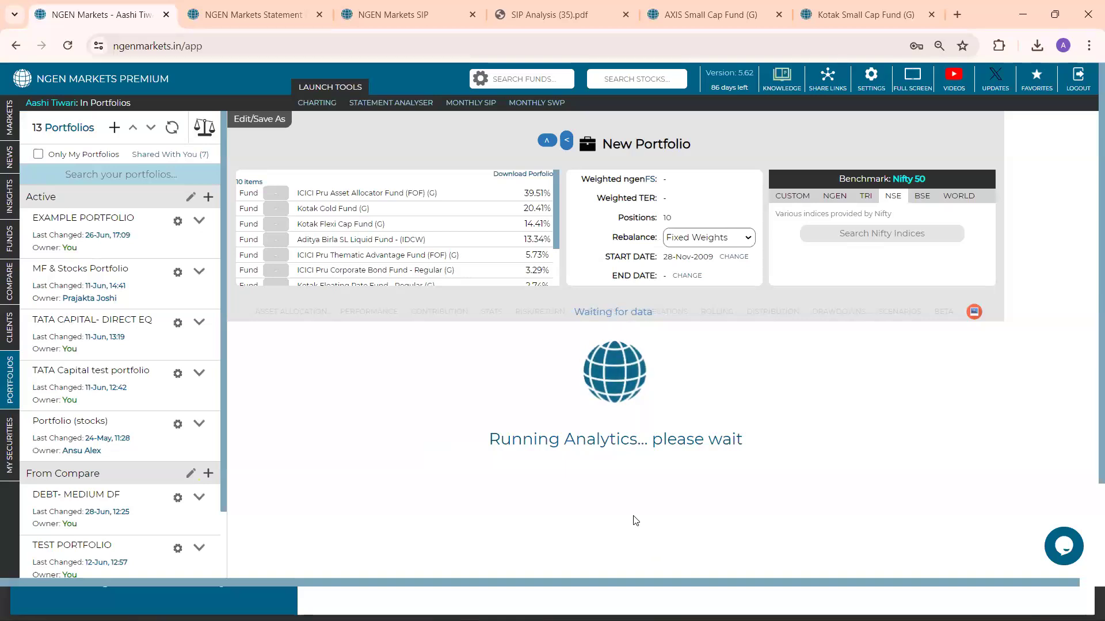
scroll(630, 512, down, 1)
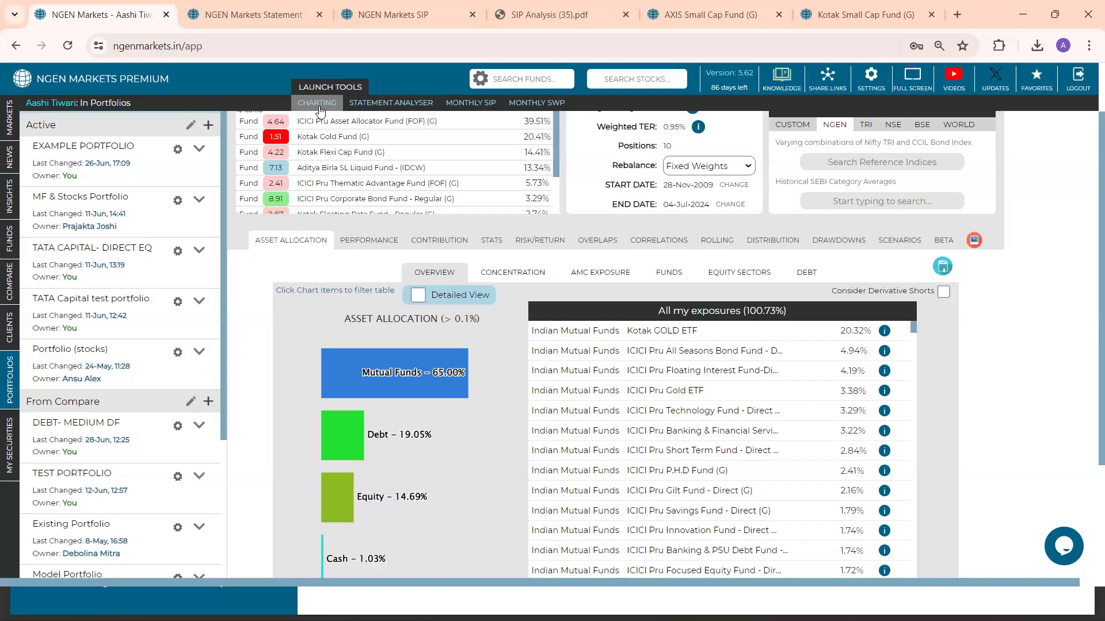
Open the Charting tool and load the chart of PGIM India Midcap Opportunities Fund (G)
click(319, 109)
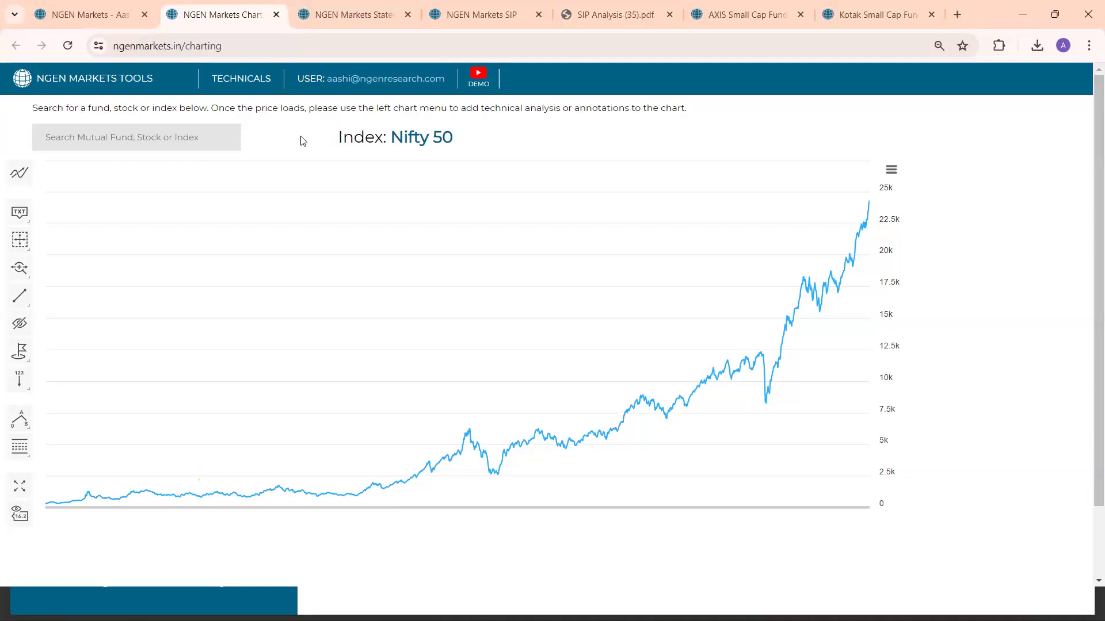
click(229, 134)
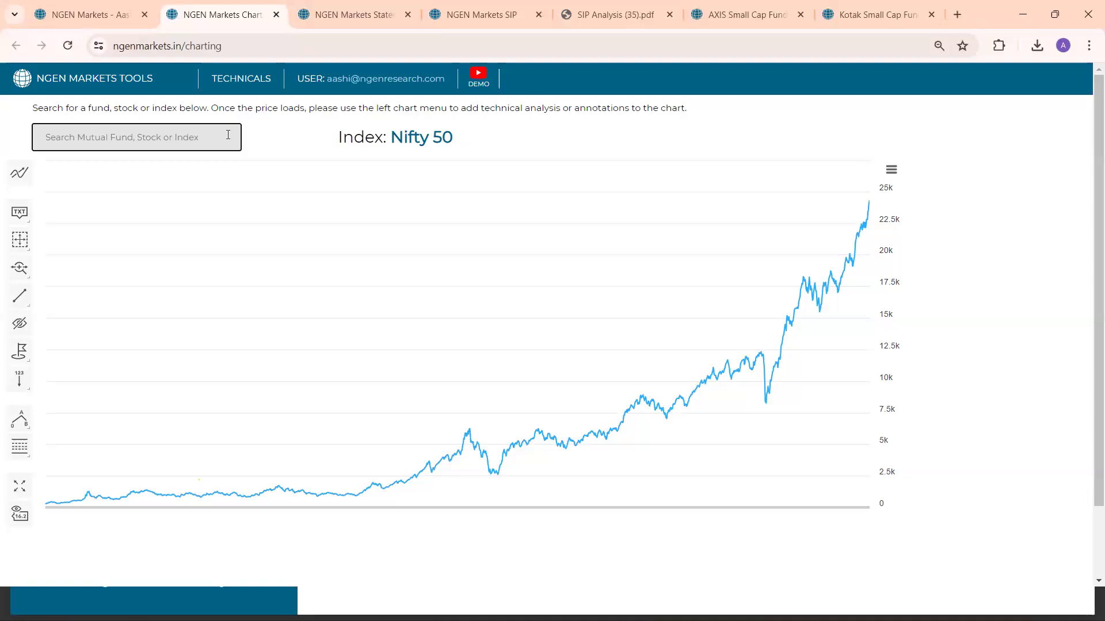
text(p)
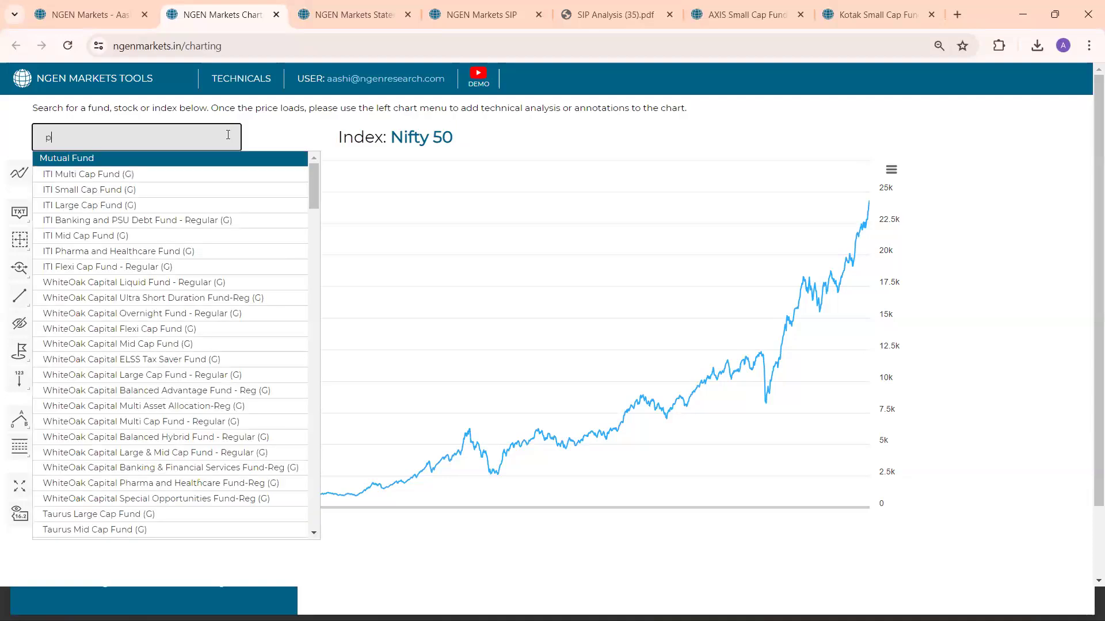
text(gim india )
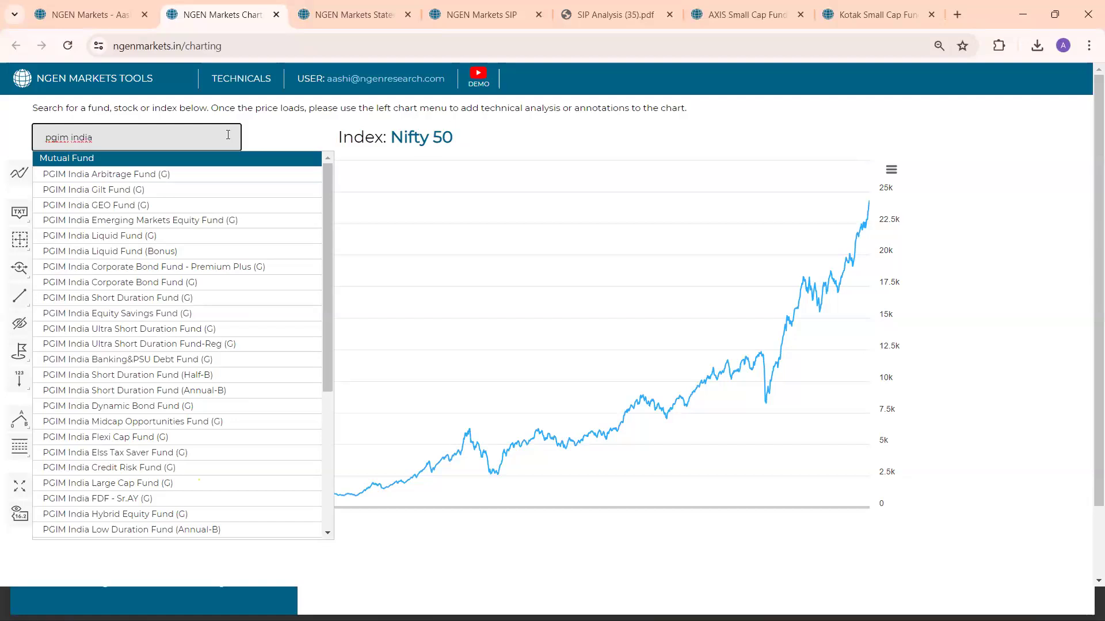
text(mid)
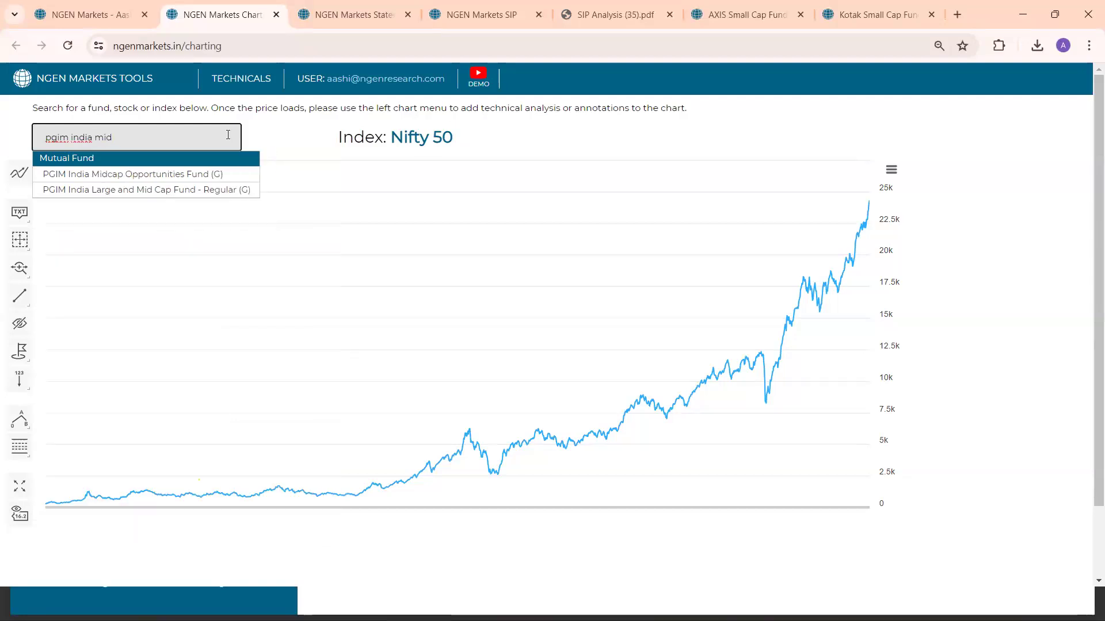
click(233, 178)
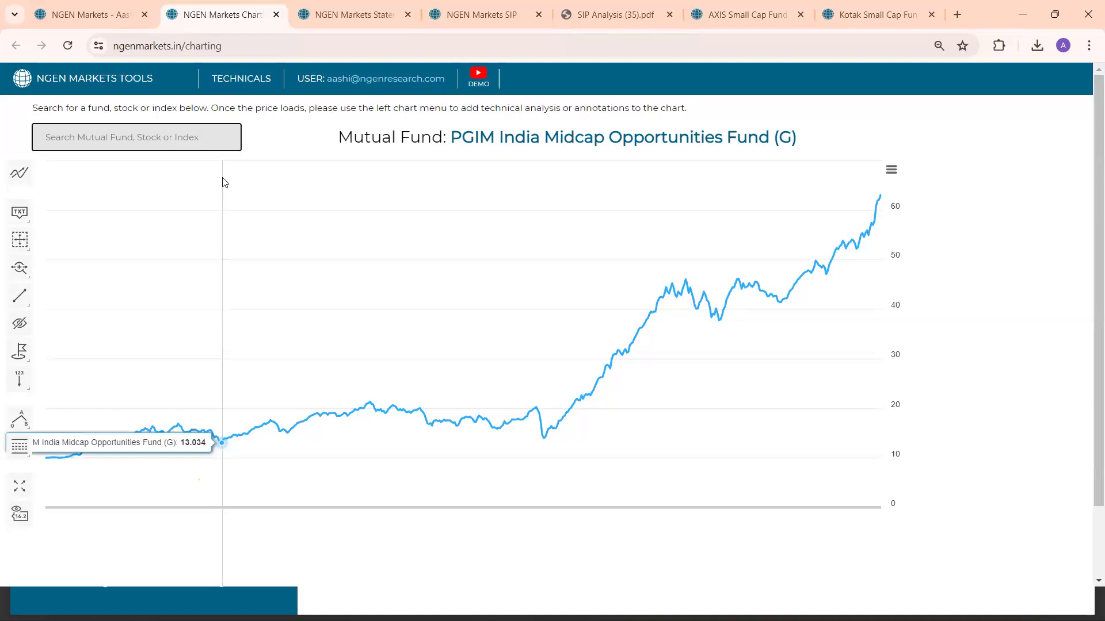
Add an RSI indicator with period 14 and 4 decimals to the fund's chart
click(20, 175)
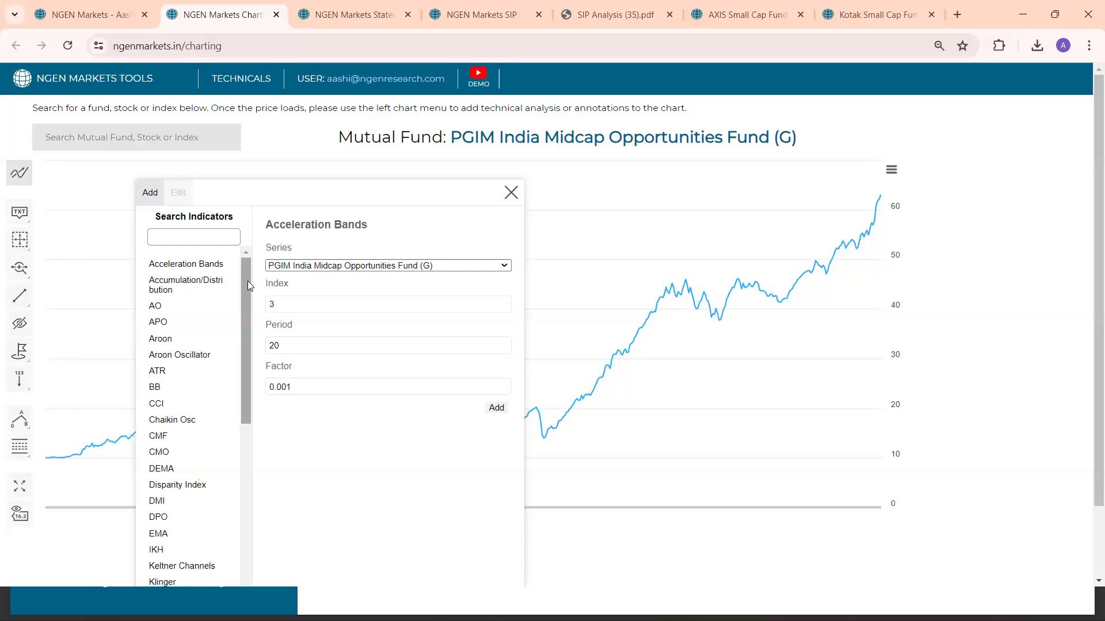
click(203, 234)
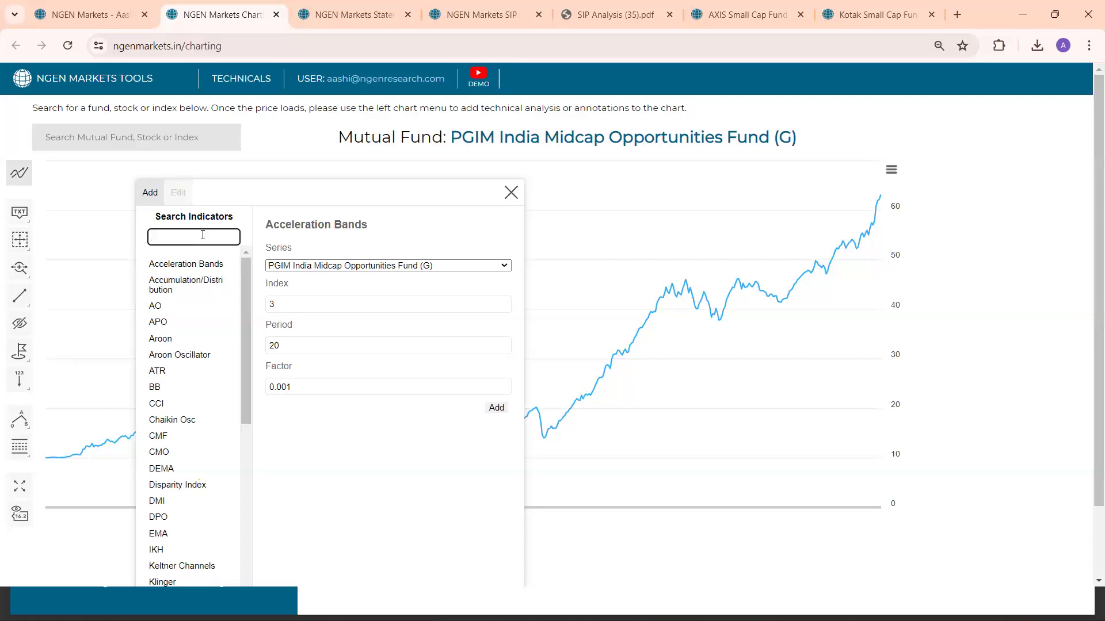
text(rsi)
click(154, 291)
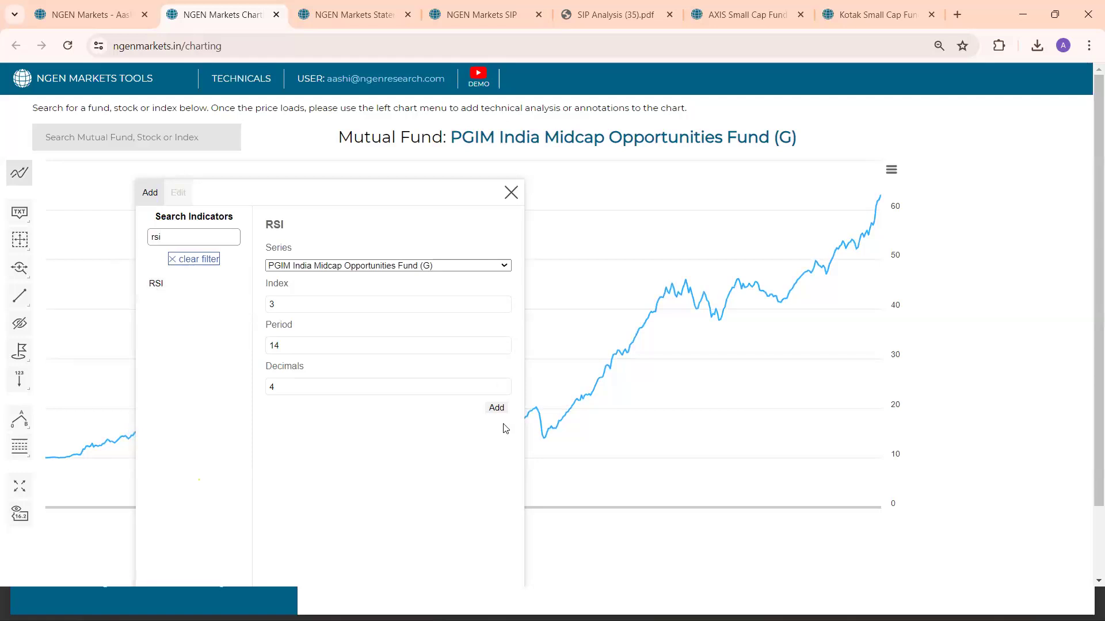
click(496, 408)
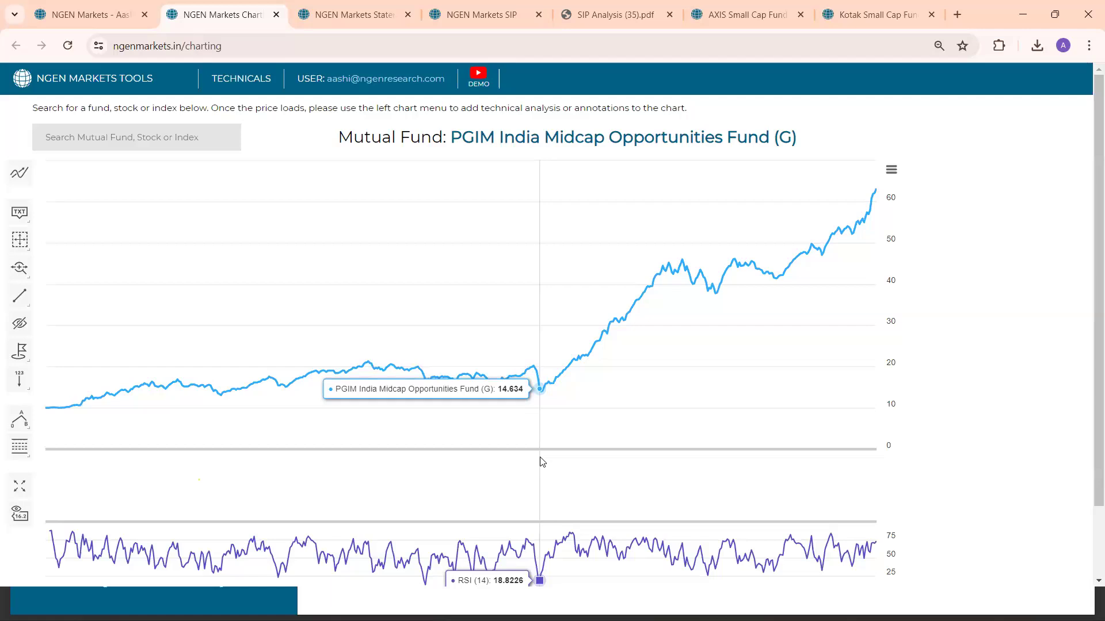
Compare the fund's price with its RSI around March 2020 and over a narrowed date range
scroll(541, 461, down, 2)
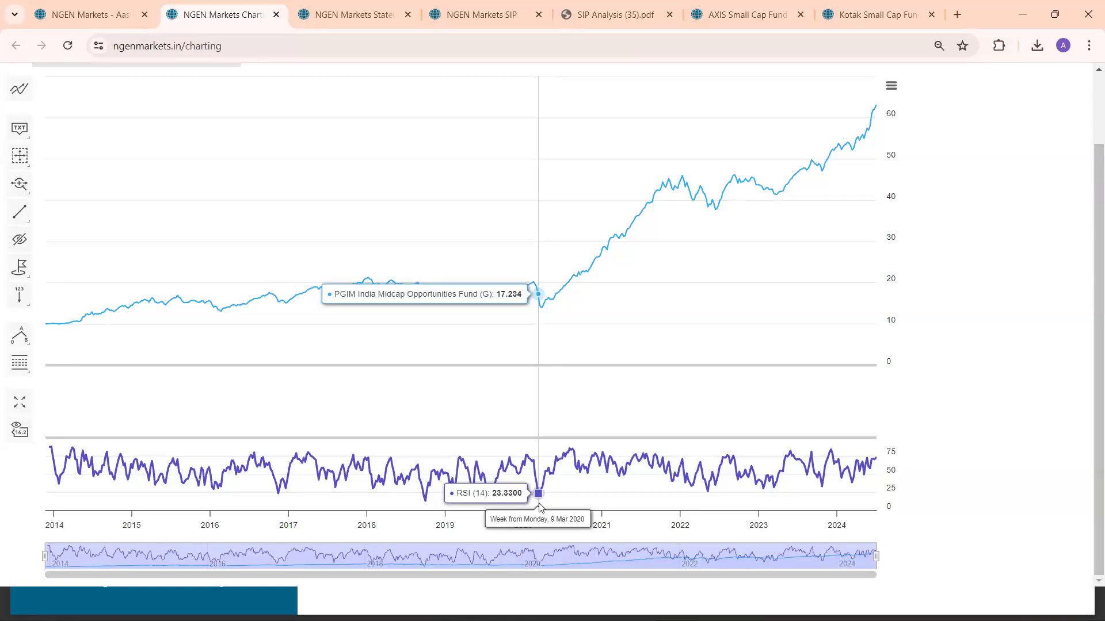
scroll(446, 448, up, 1)
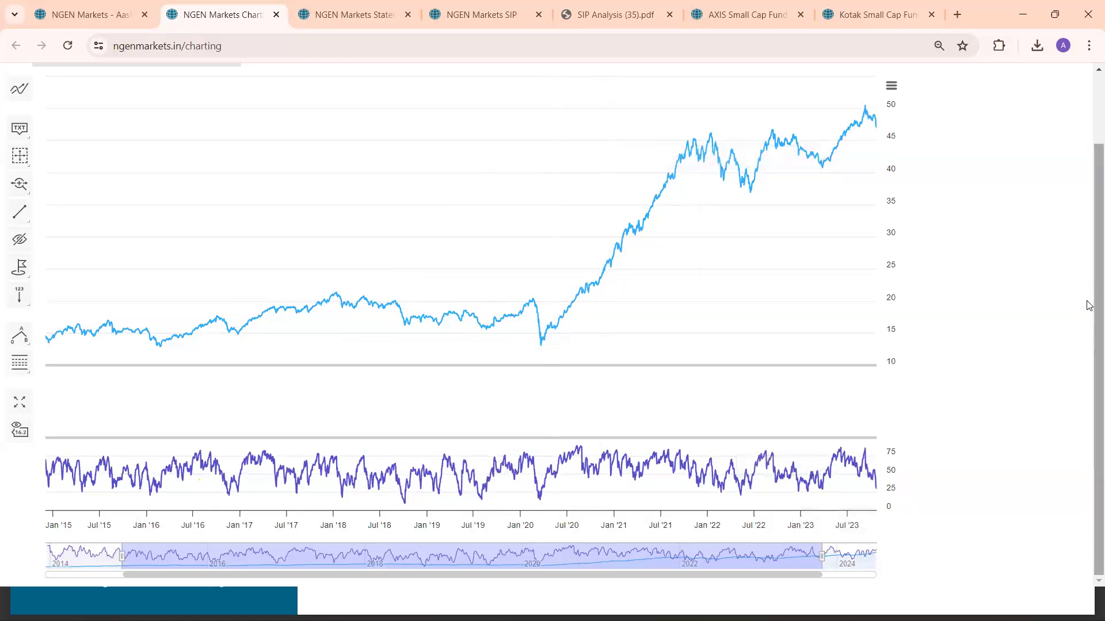
scroll(1087, 230, up, 2)
click(161, 136)
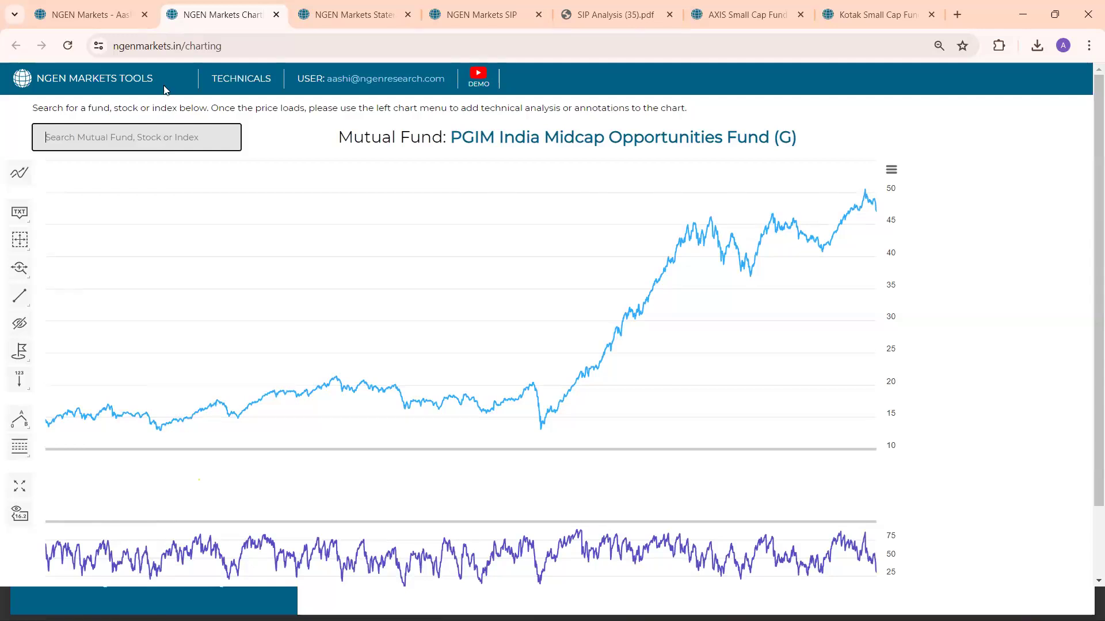
Return to the new portfolio's analytics in the main application and review its overview and reporting options
click(109, 6)
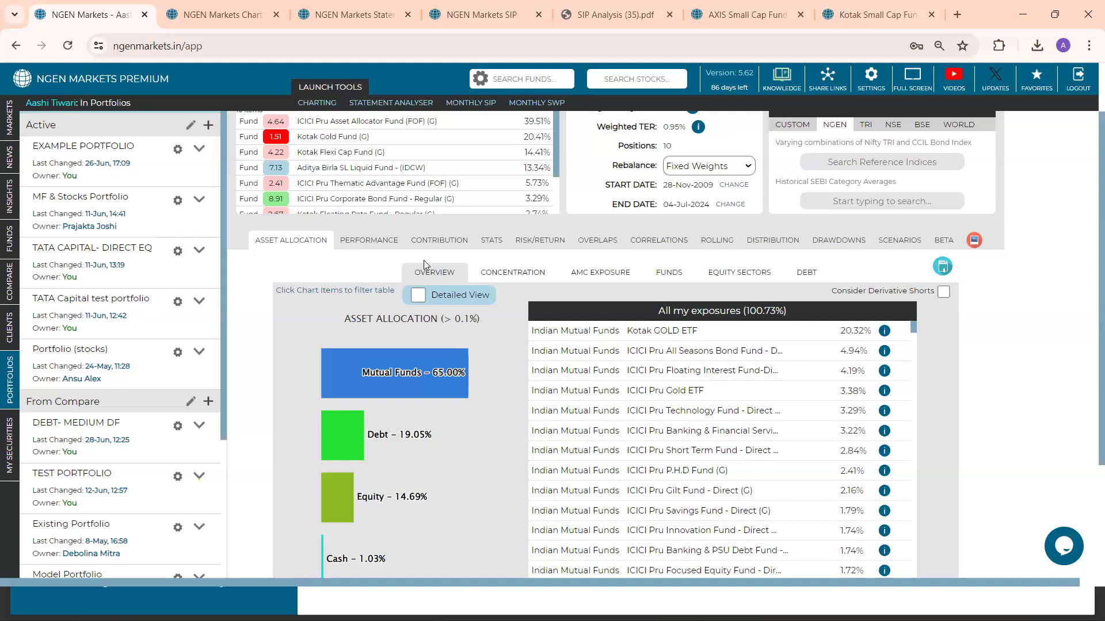
scroll(1089, 263, up, 1)
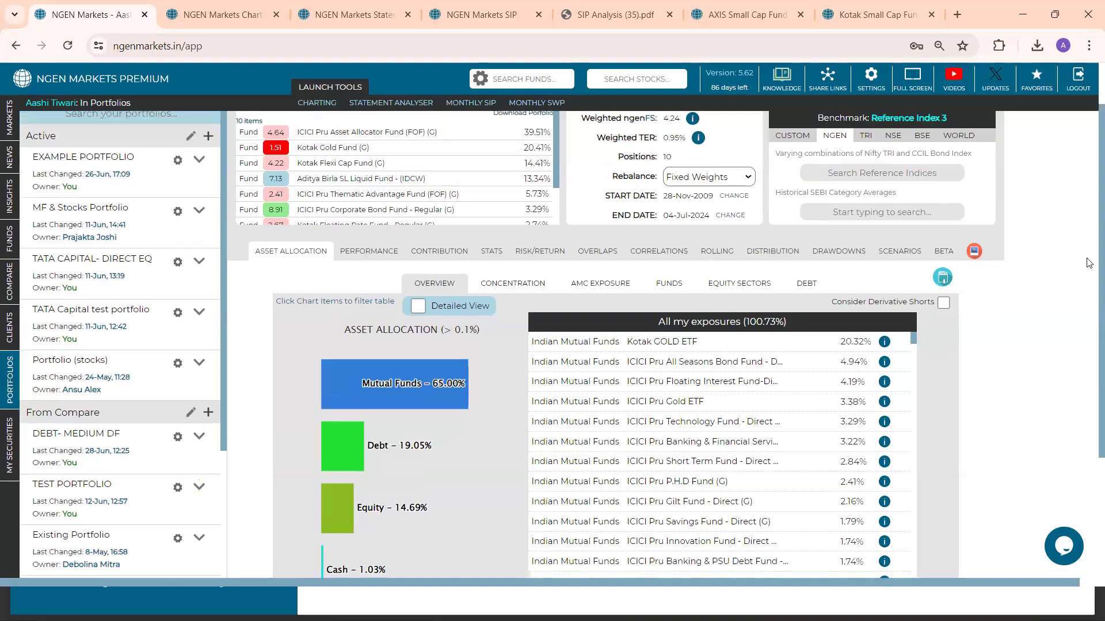
scroll(1089, 262, up, 1)
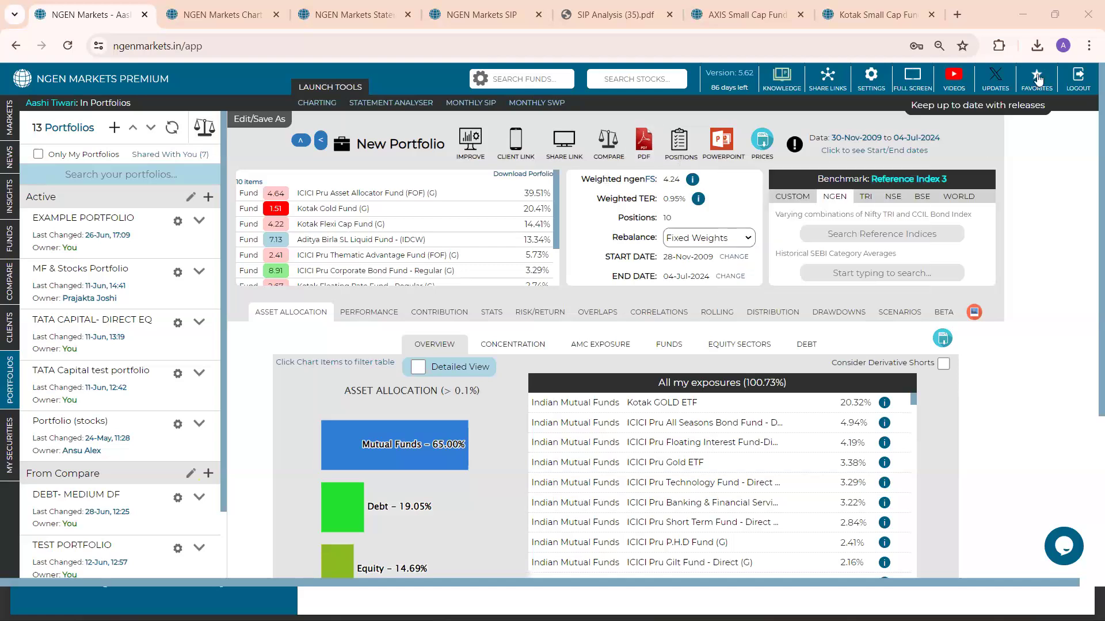
Open the NGEN Markets YouTube channel from the application and browse its created playlists
click(954, 85)
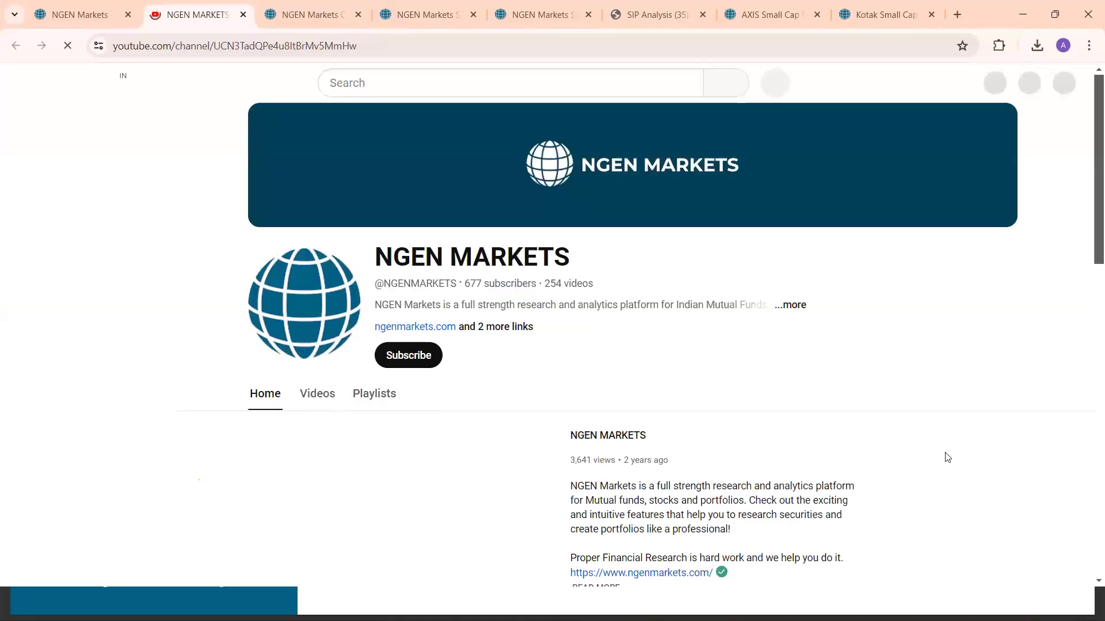
click(385, 401)
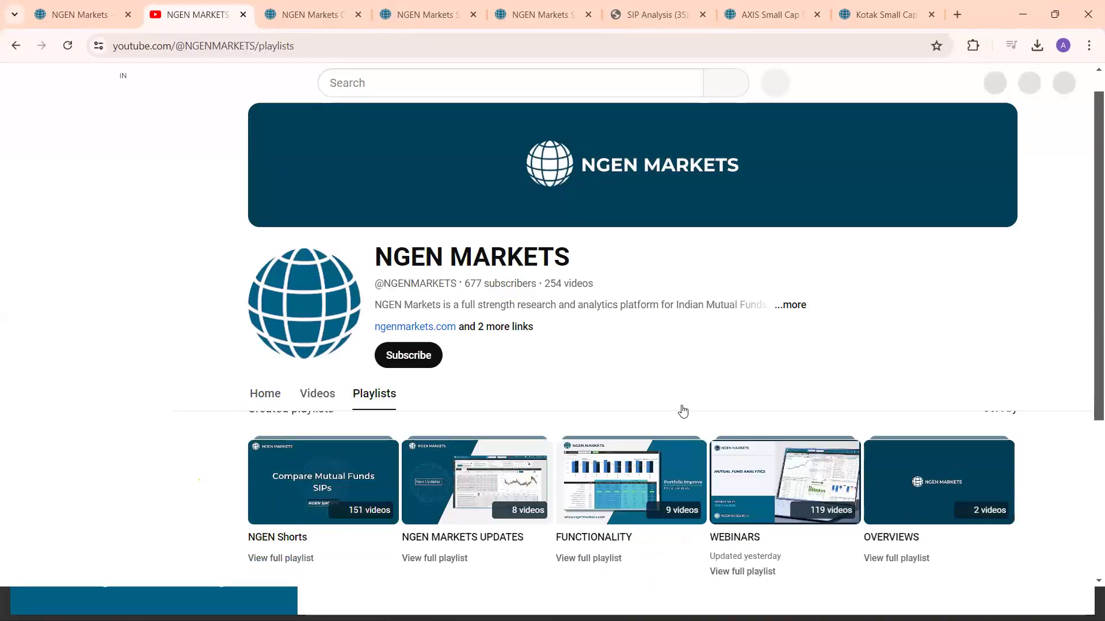
scroll(682, 411, down, 1)
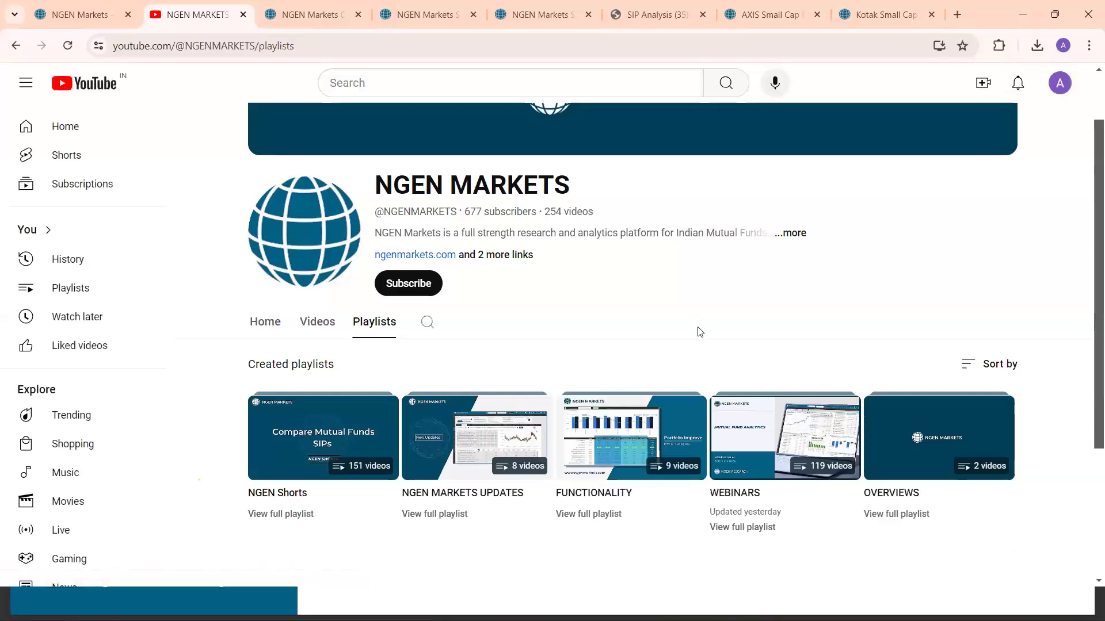